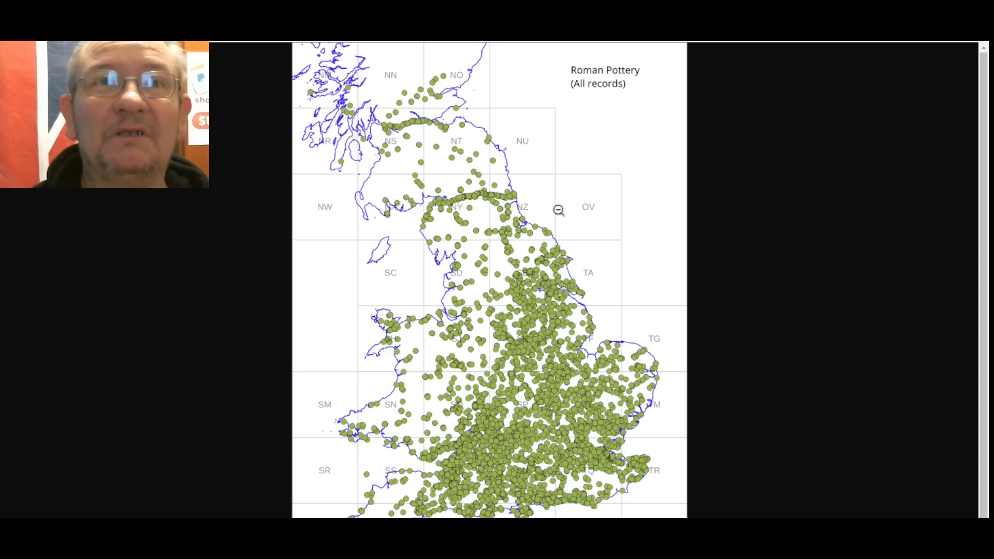
- Look through the three Roman pottery distribution maps: all records, richness of assemblage, and Aegean amphorae
left_click(735, 21)
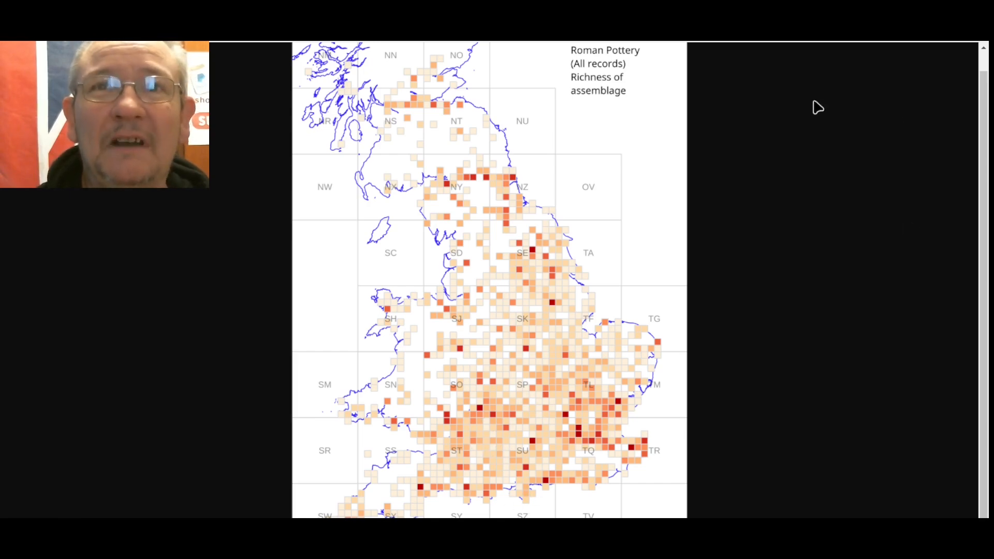
left_click(798, 21)
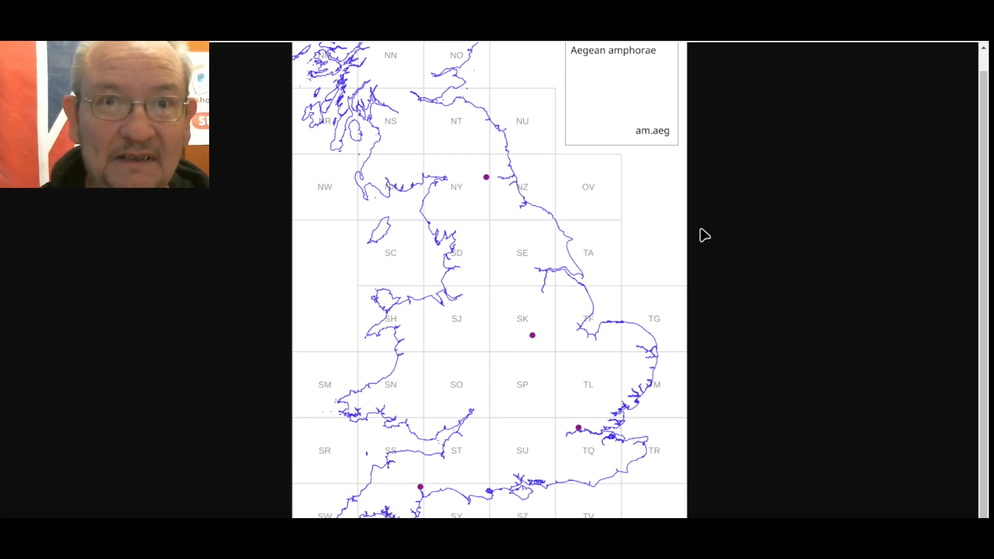
left_click(789, 31)
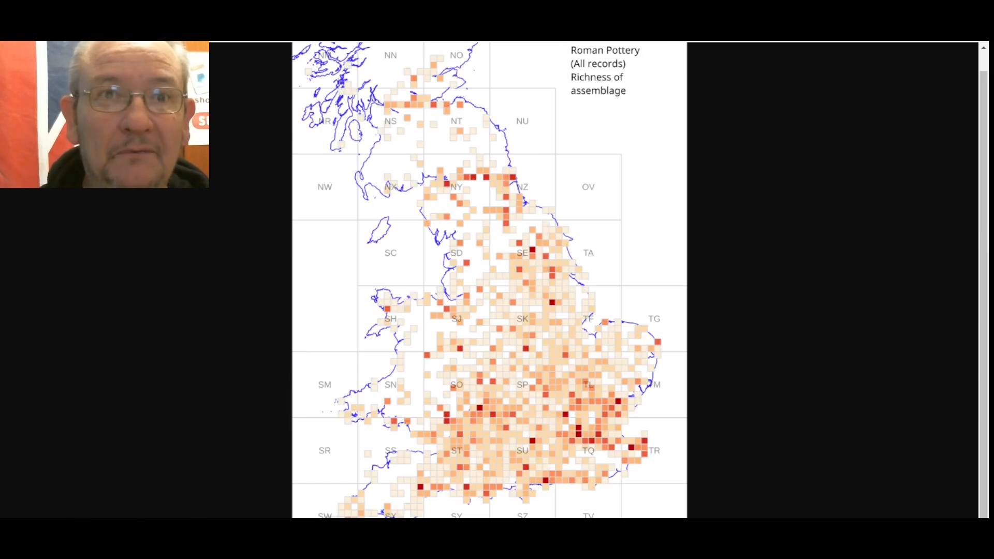
left_click(751, 31)
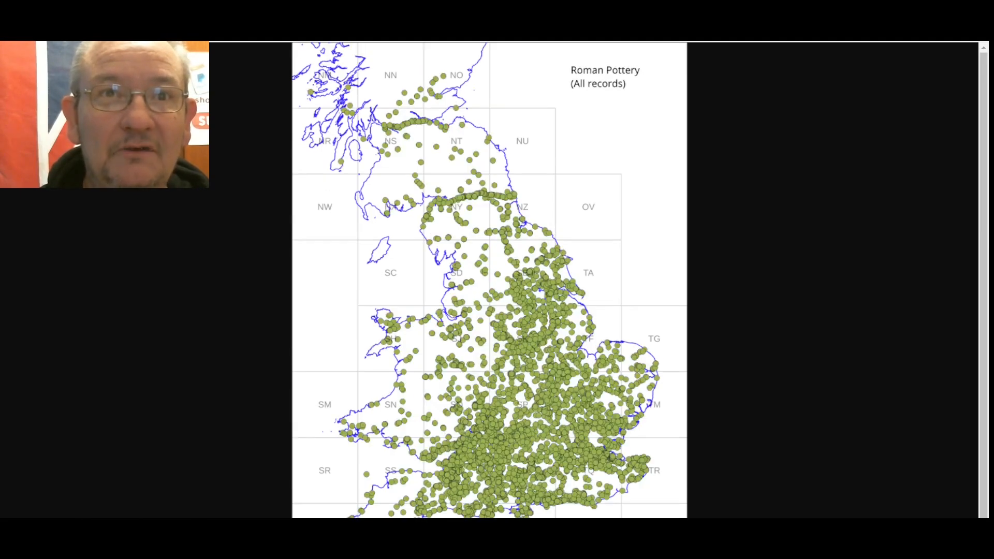
key("ctrl+Tab")
key("ctrl+Tab")
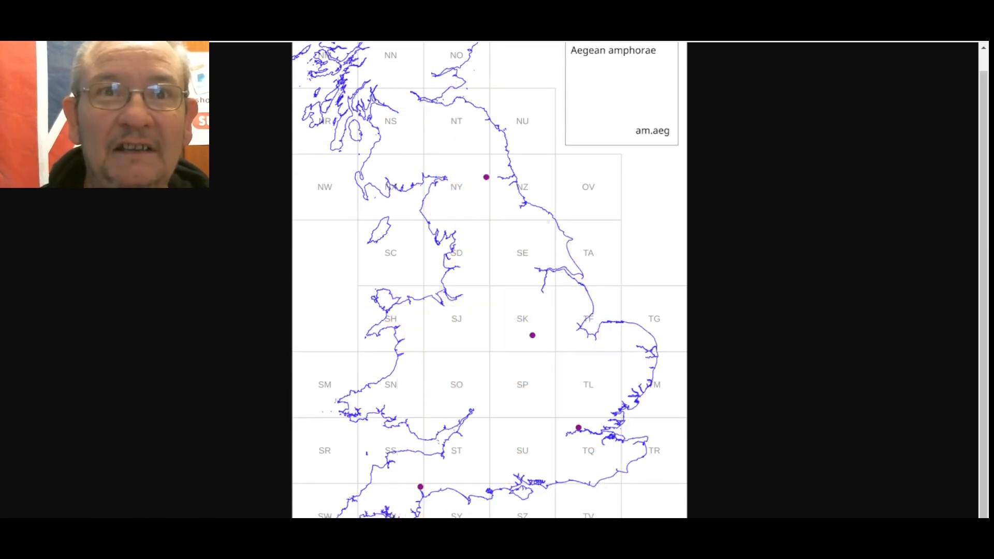
left_click(590, 31)
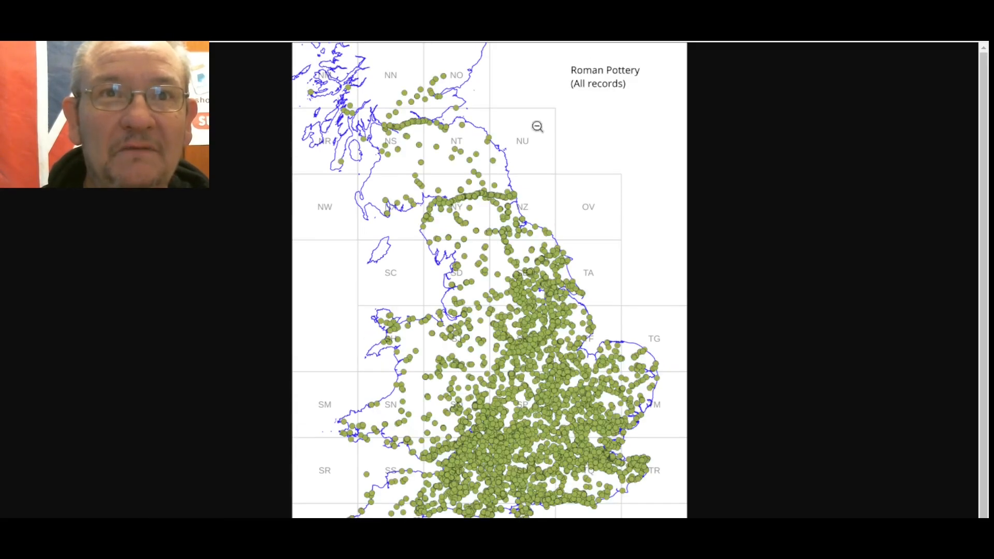
- Fit the all-records, richness and Aegean amphorae map images to the window and compare them
left_click(485, 282)
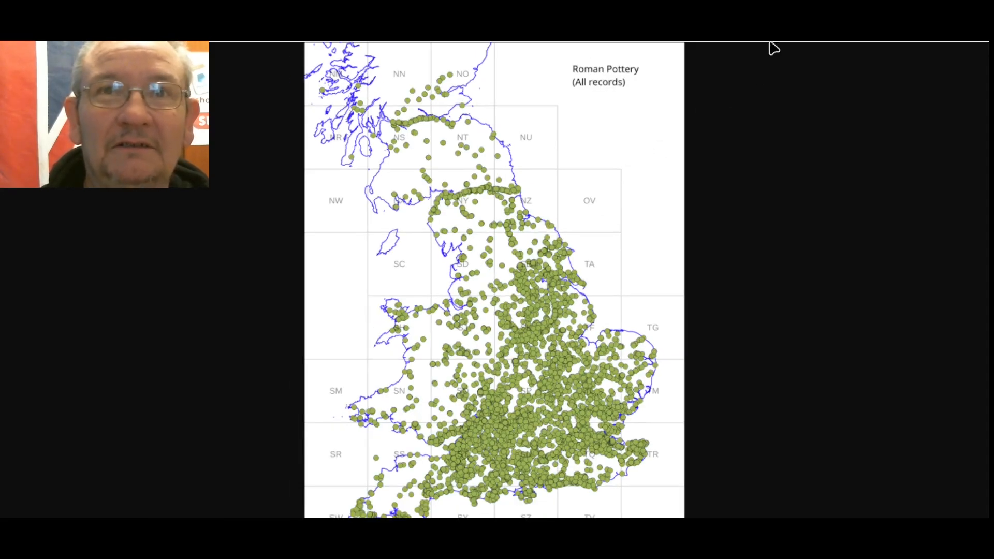
key("ctrl+Tab")
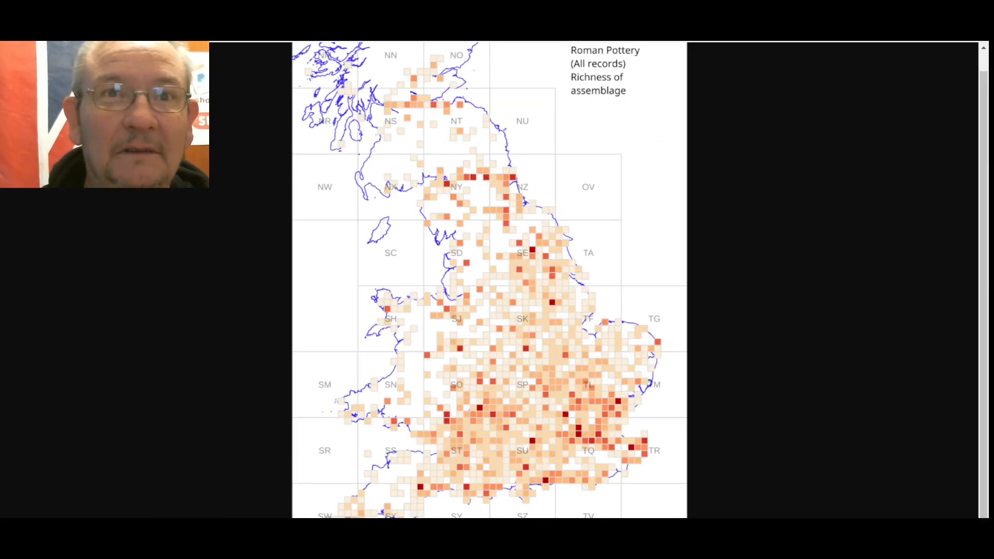
left_click(588, 192)
key("ctrl+Tab")
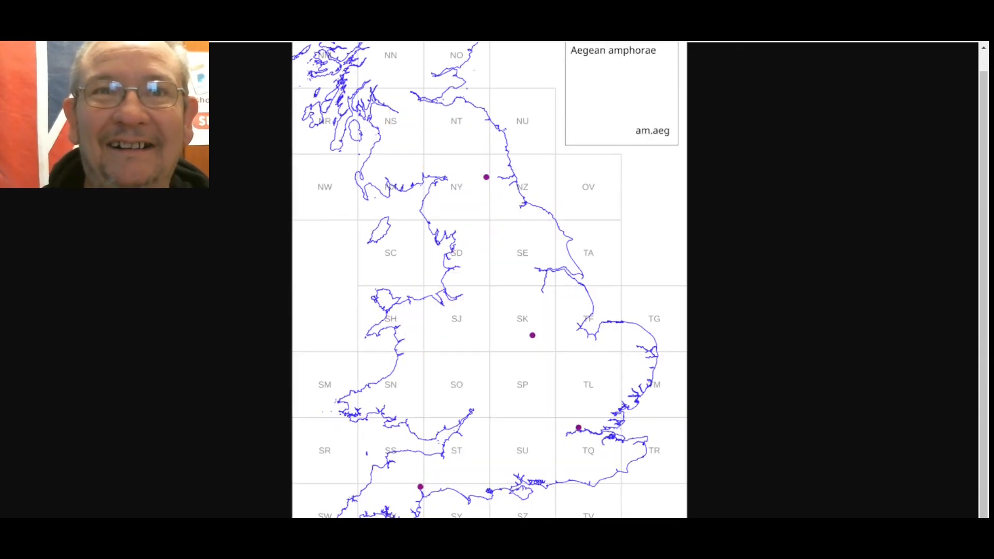
left_click(513, 299)
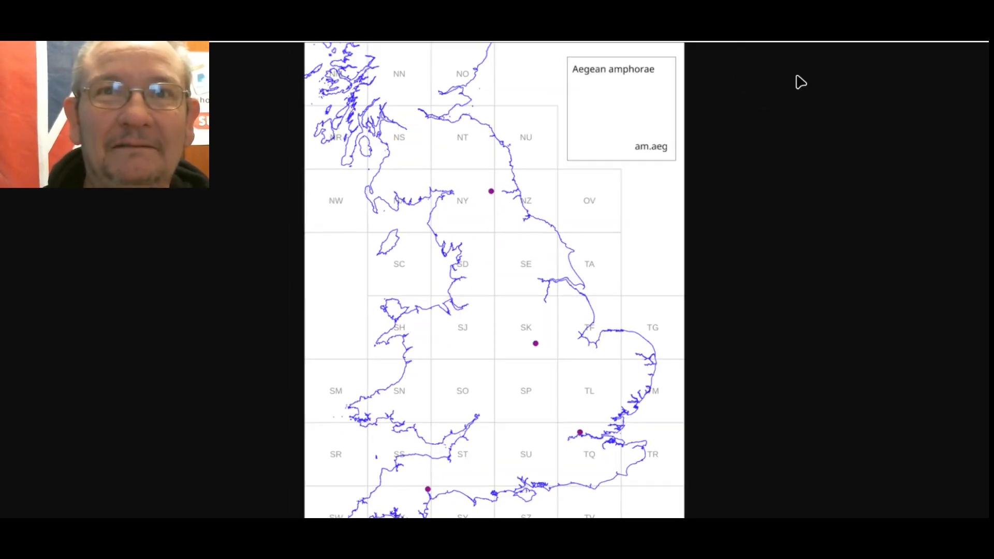
key("ctrl+shift+Tab")
key("ctrl+shift+Tab")
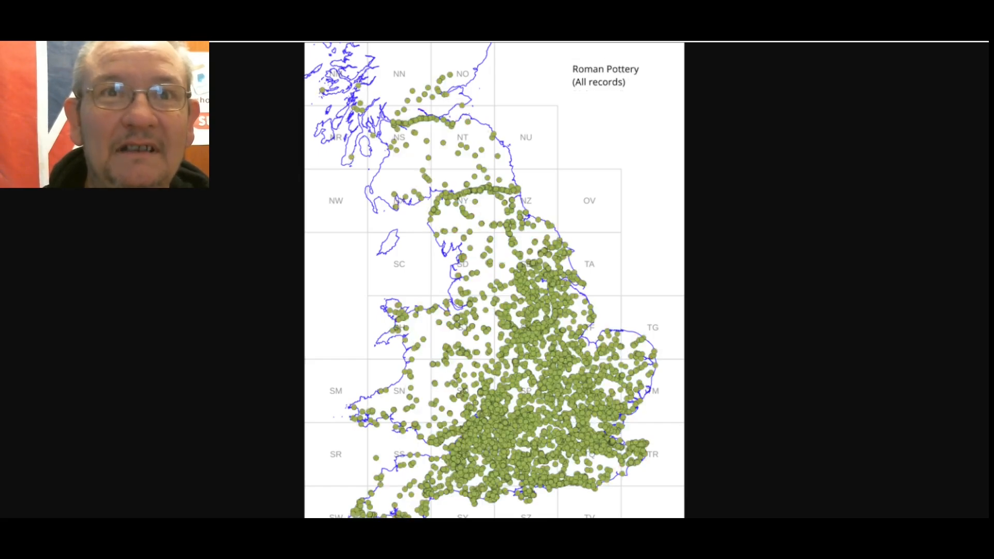
key("ctrl+Tab")
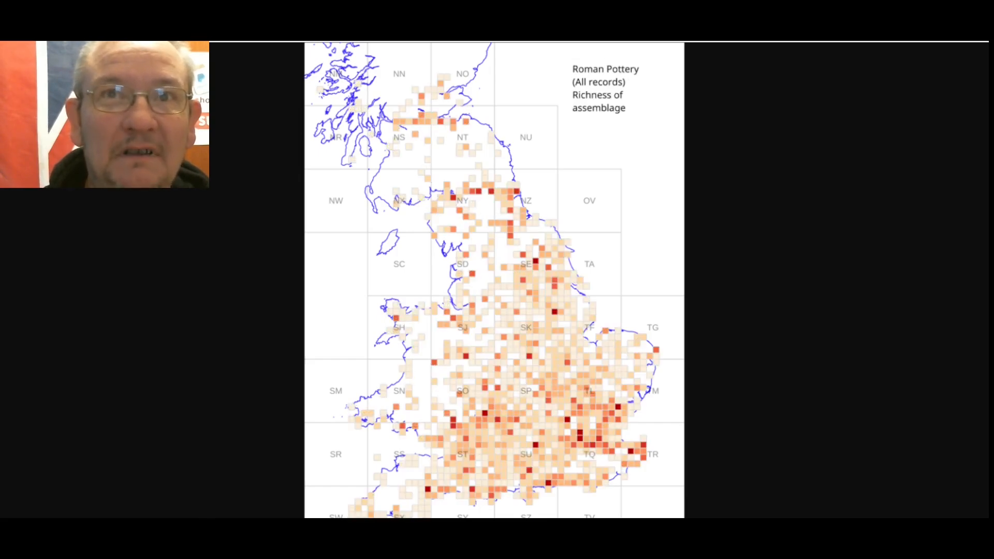
key("ctrl+Tab")
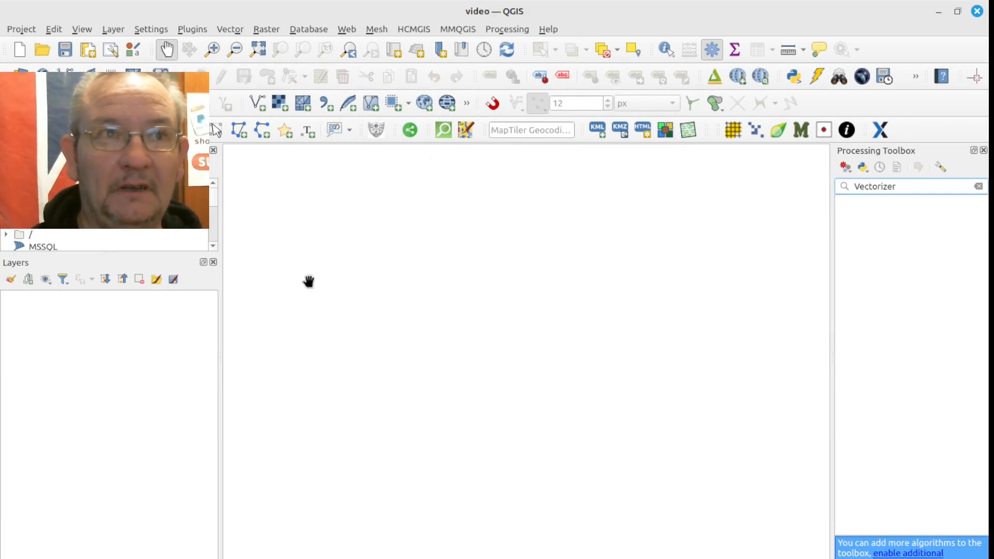
- In QGIS, narrow the Layers panel, widen the Processing Toolbox, and open the Georeferencer
left_click_drag(221, 338, 143, 334)
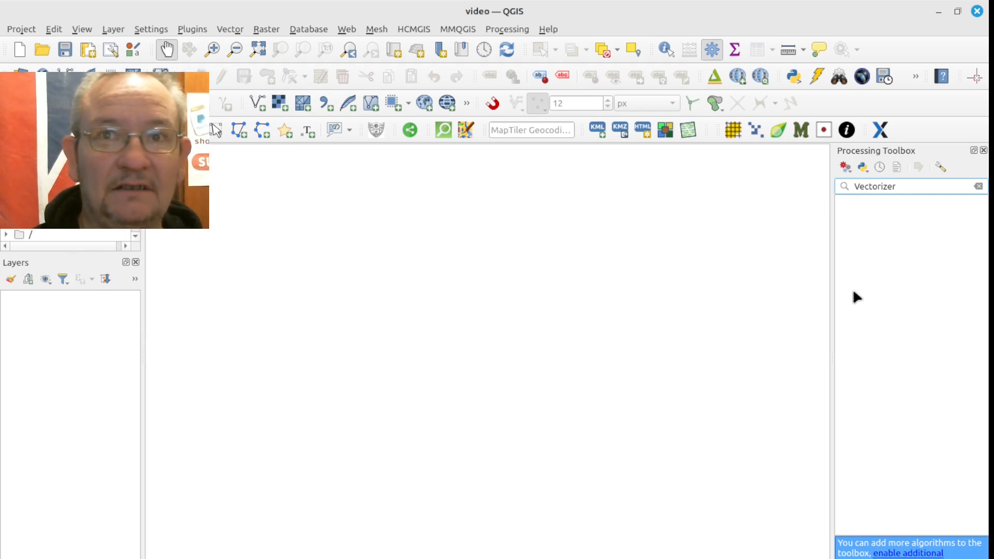
left_click_drag(831, 296, 777, 292)
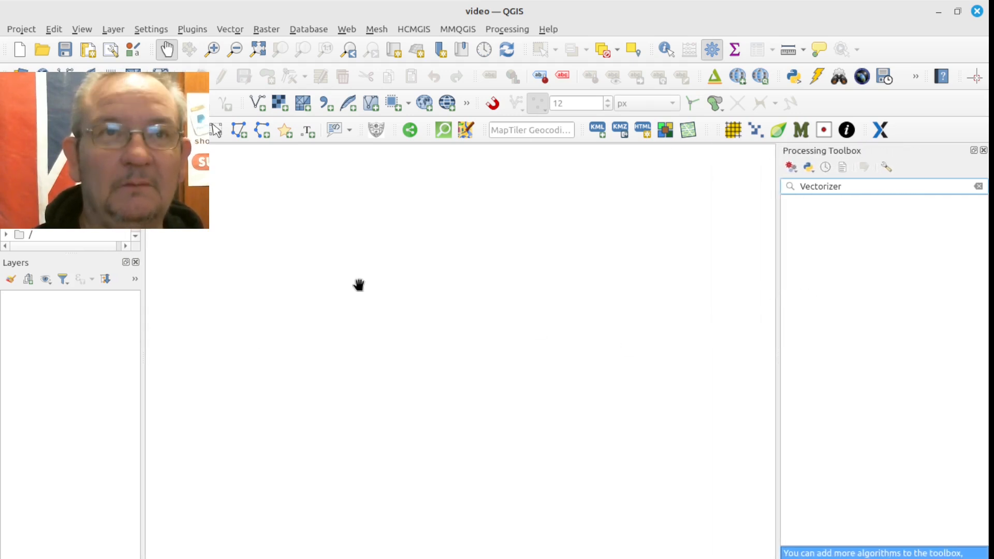
left_click(263, 31)
left_click(278, 78)
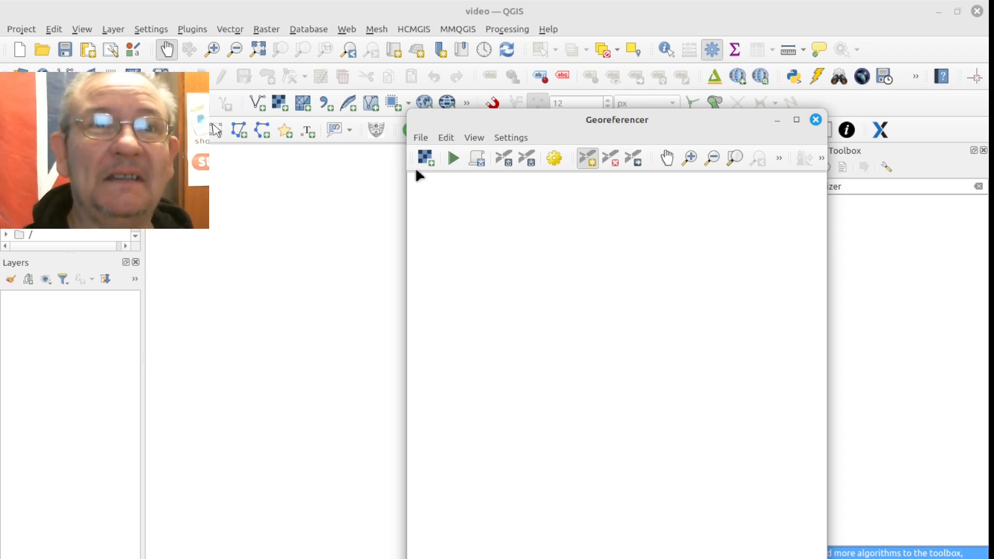
- Load the raster All-points.png from the video folder into the Georeferencer, with the file filter set to All files
left_click(424, 137)
left_click(424, 137)
left_click(424, 138)
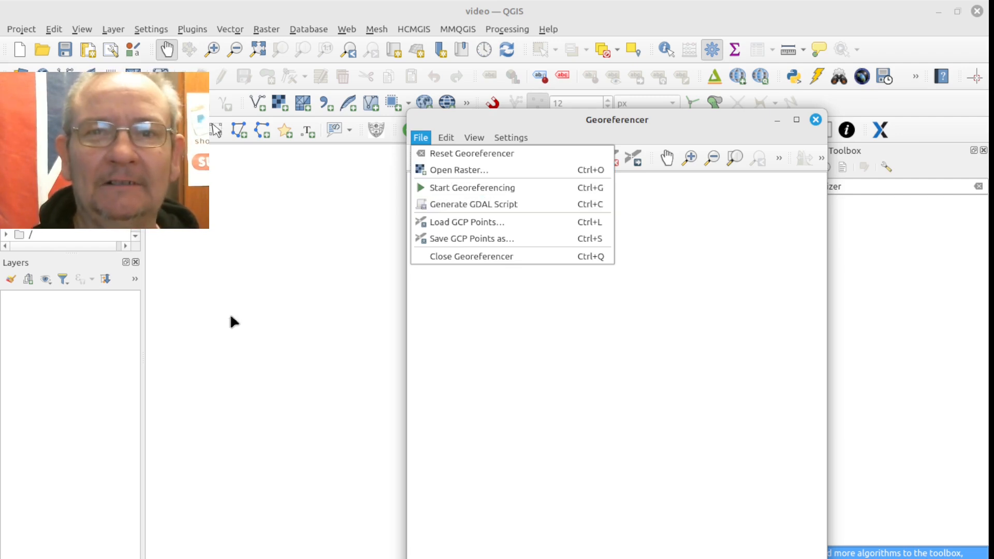
left_click(228, 294)
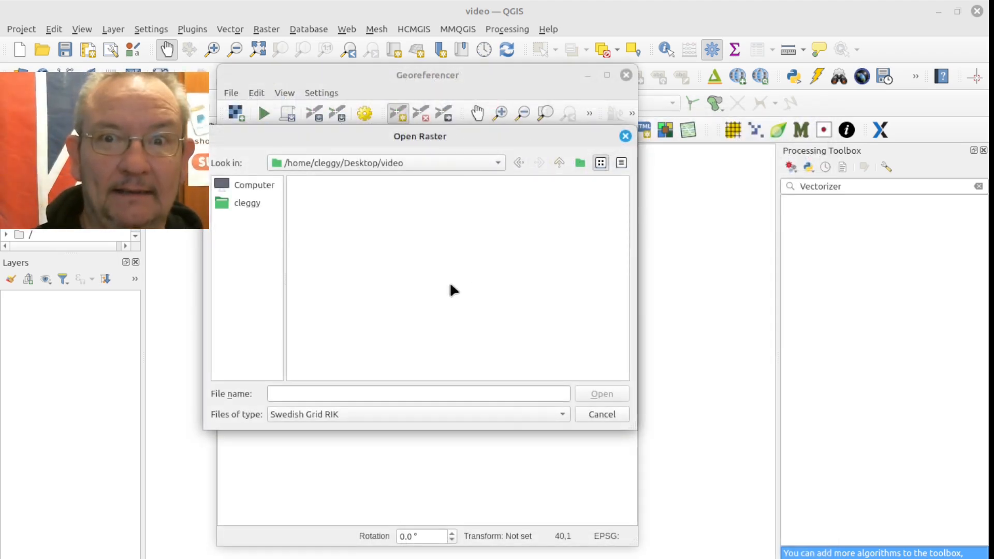
left_click(560, 417)
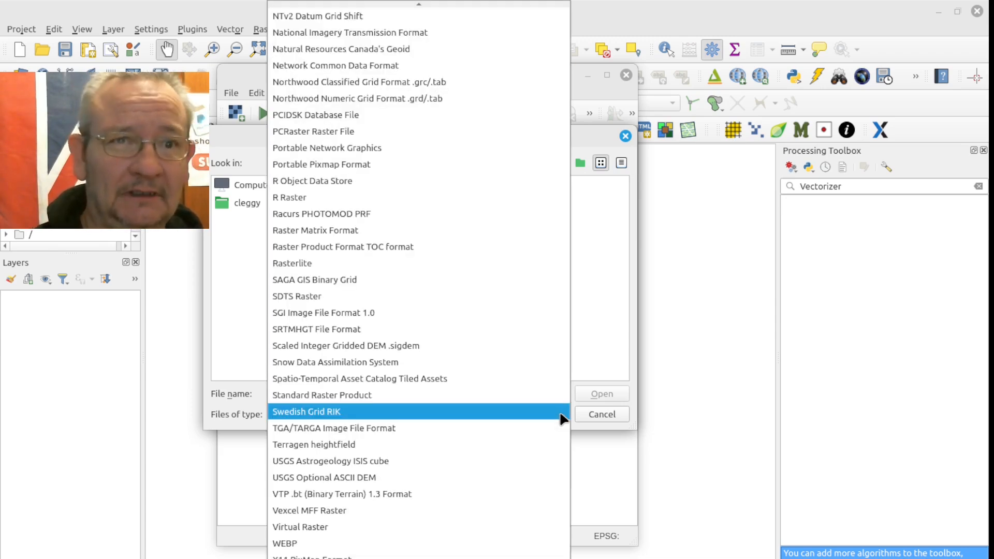
scroll(559, 414, "up", 8)
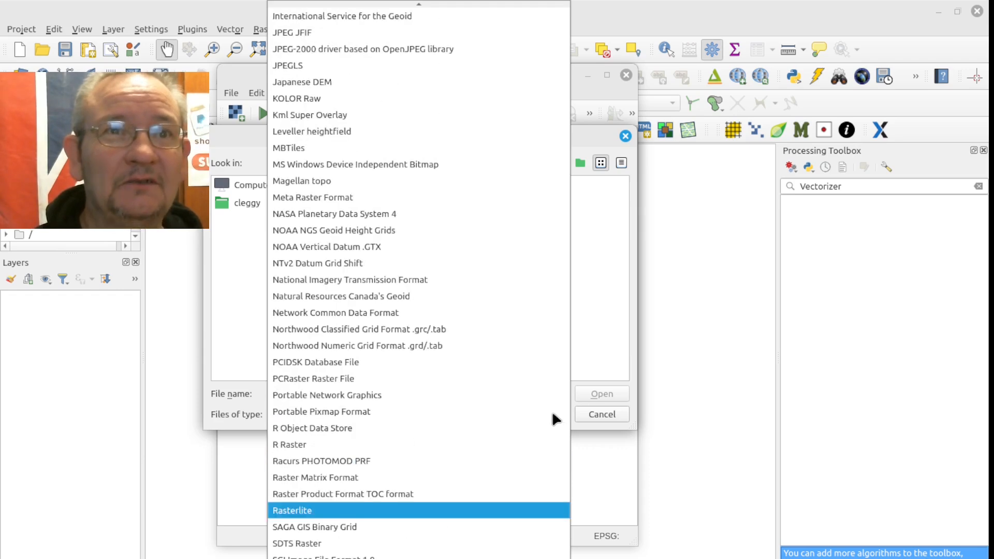
scroll(555, 419, "up", 10)
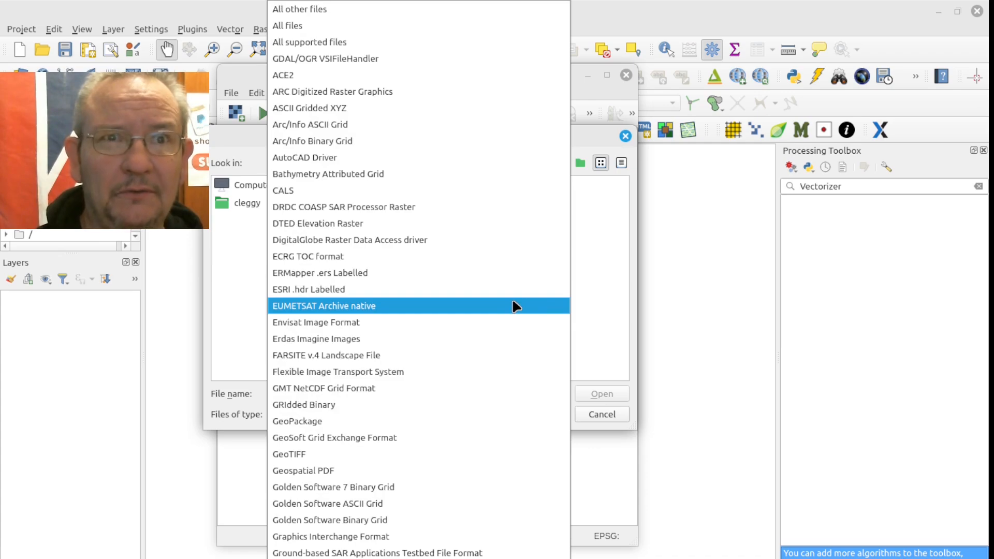
scroll(514, 304, "down", 5)
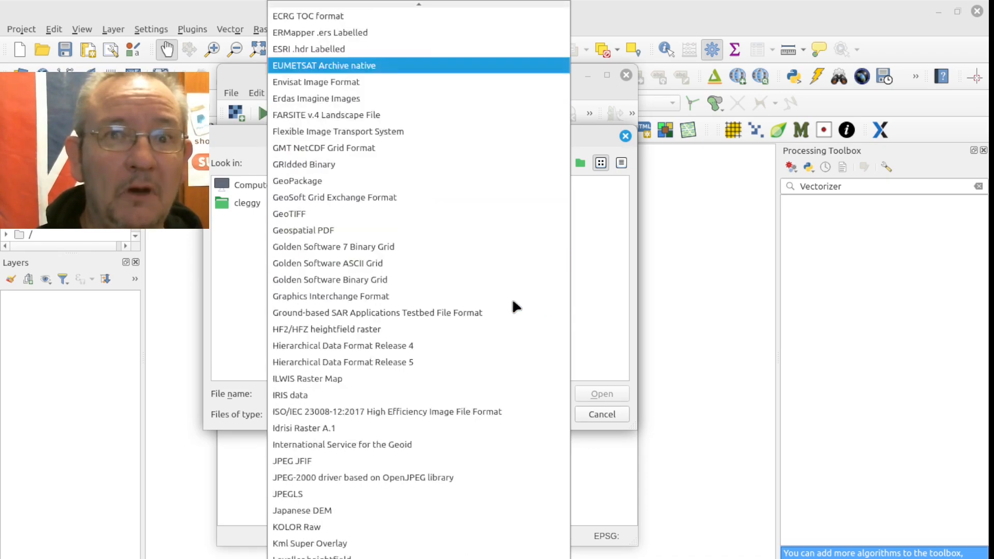
scroll(513, 304, "up", 3)
scroll(514, 305, "up", 3)
scroll(514, 305, "up", 3)
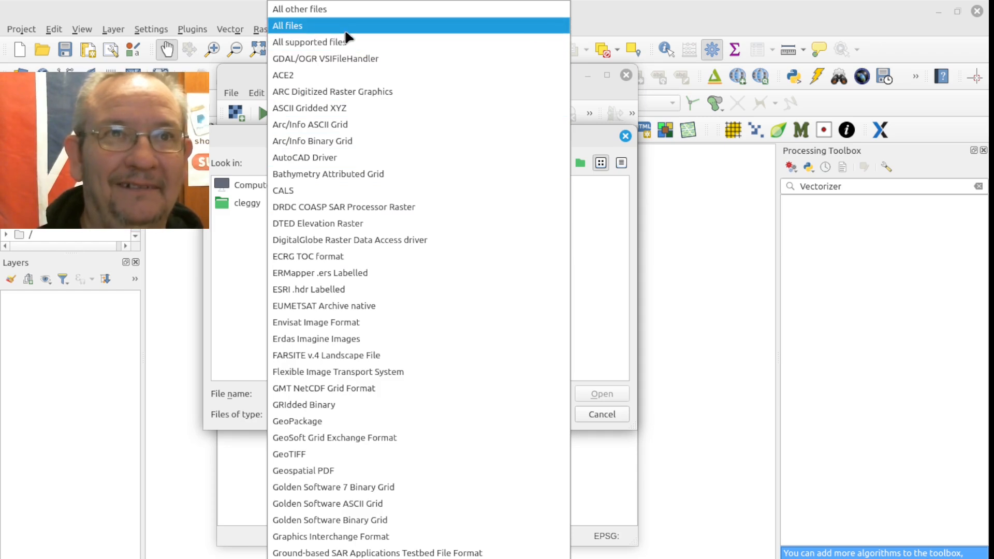
left_click(413, 26)
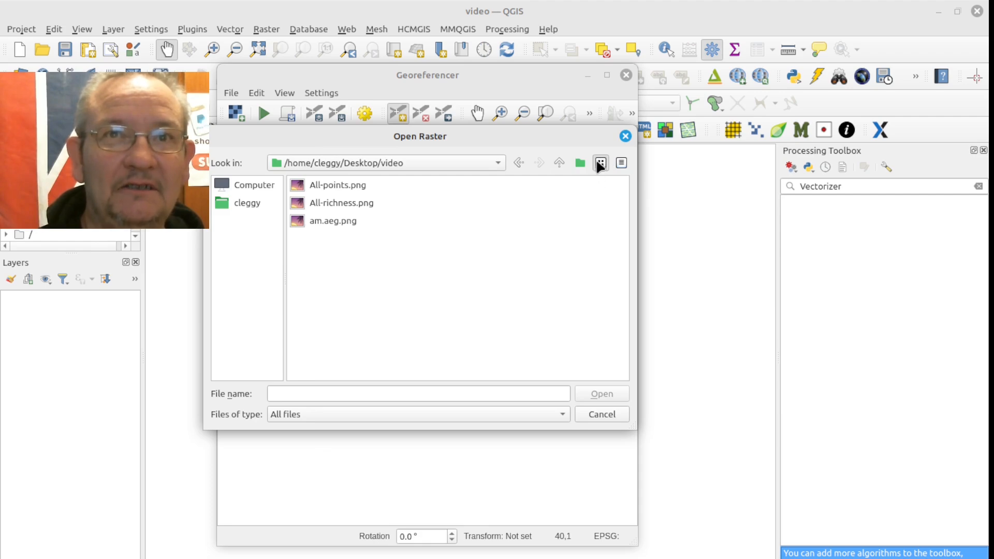
left_click(354, 187)
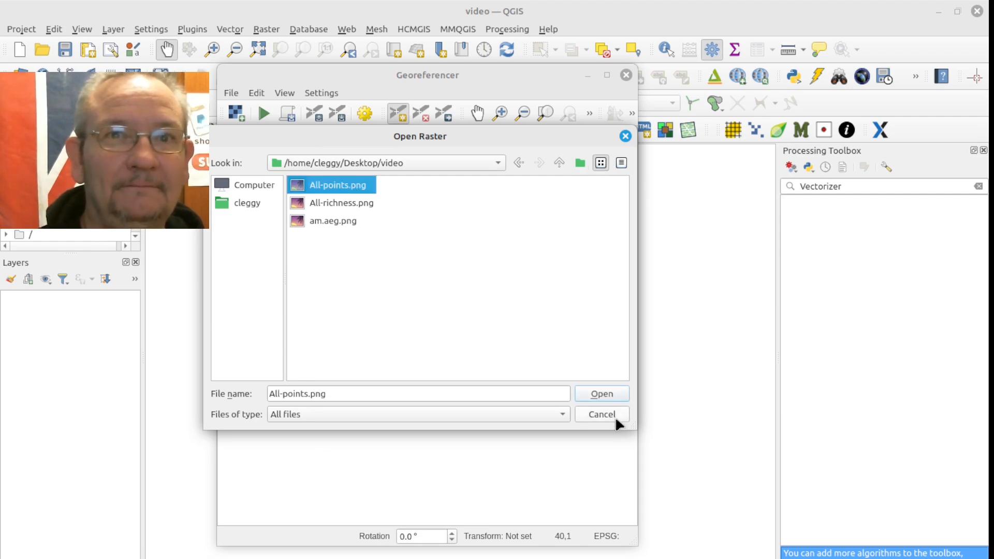
left_click(596, 394)
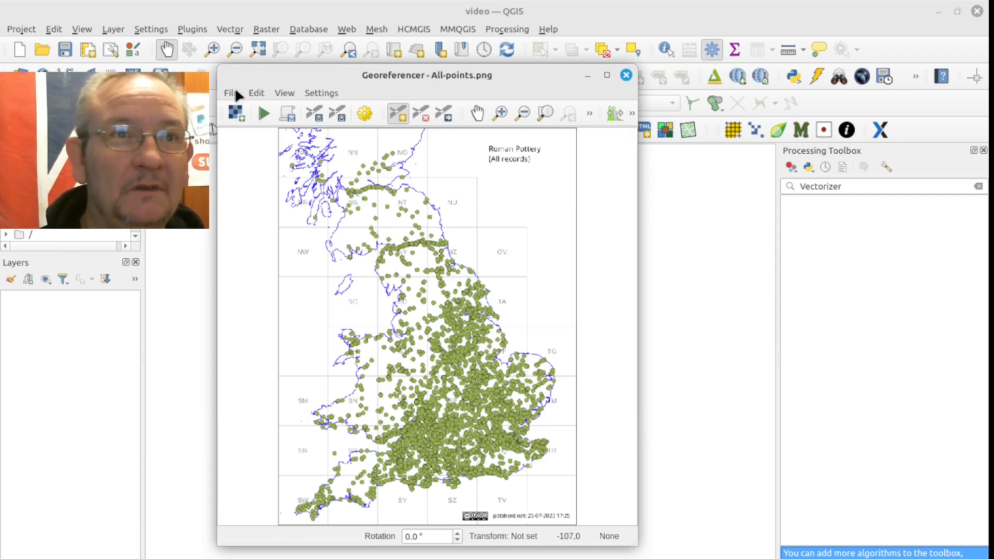
- Load am.aeg.png into the Georeferencer in place of the current raster, with the file filter set to All files
left_click(237, 95)
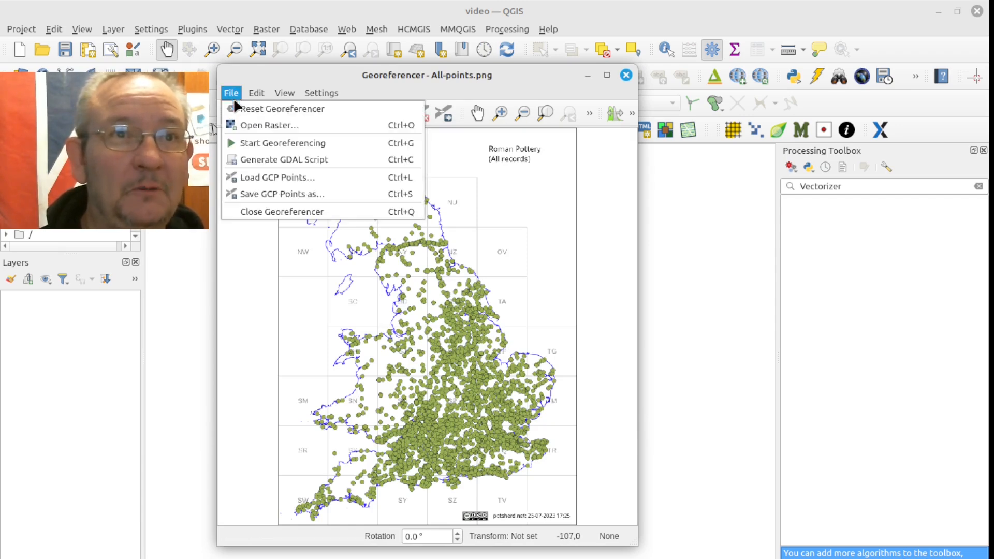
left_click(253, 125)
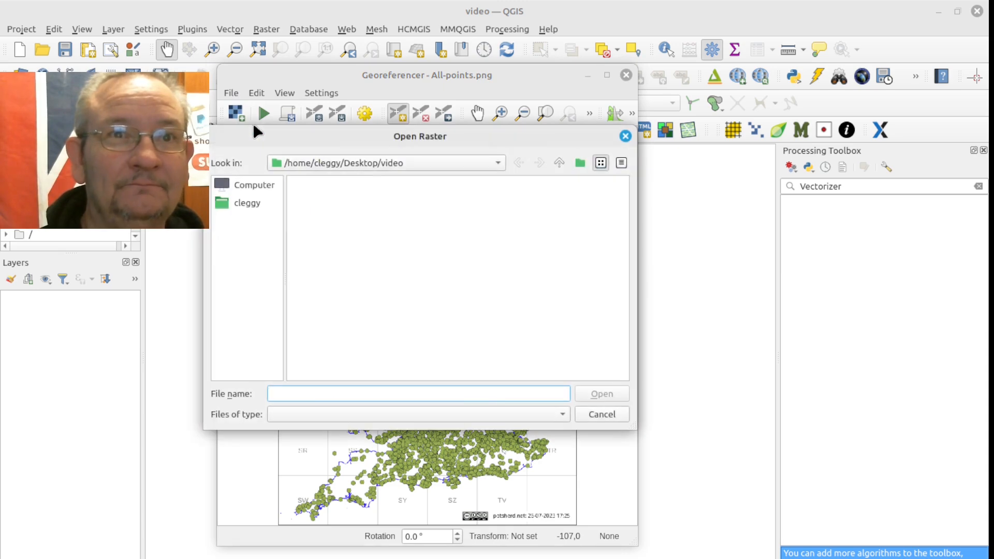
left_click(557, 414)
scroll(540, 399, "up", 15)
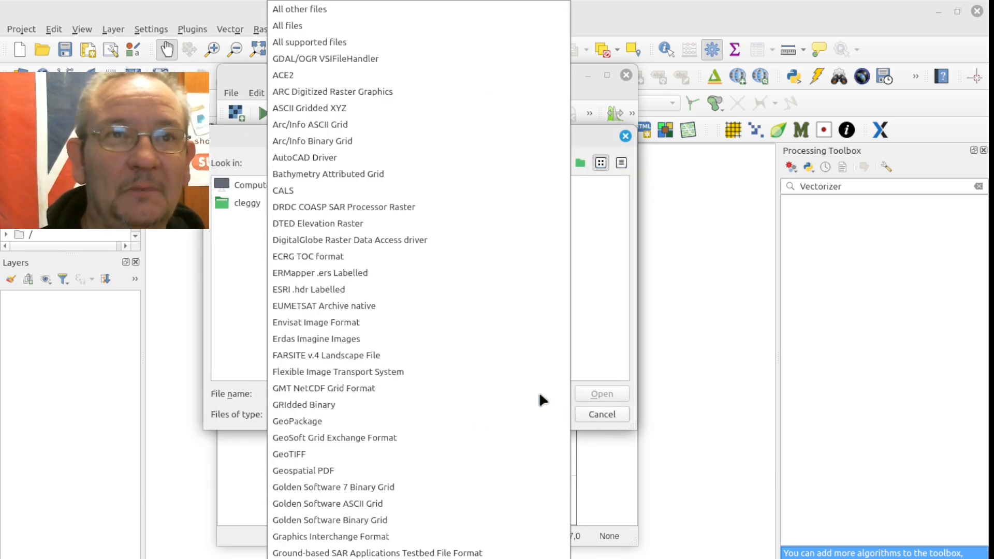
left_click(382, 26)
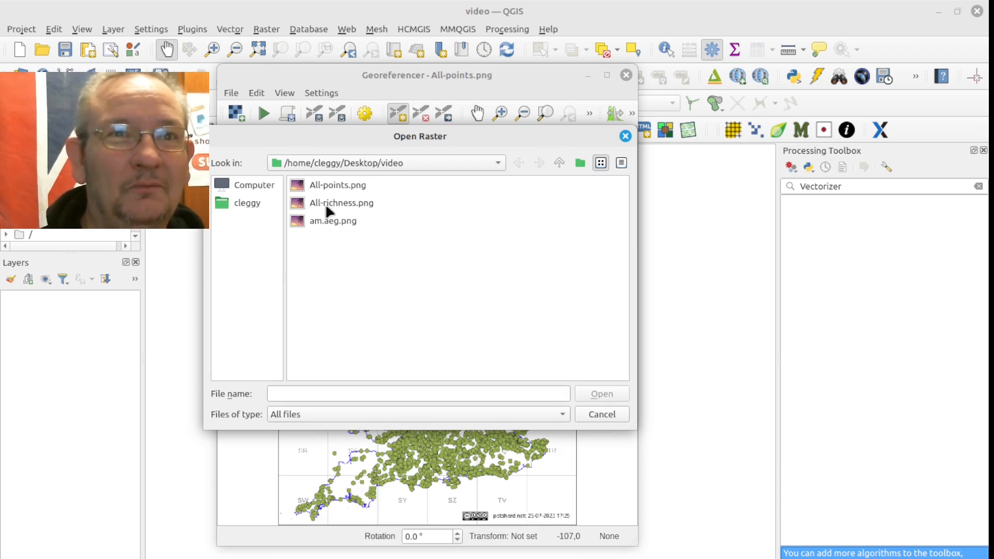
left_click(324, 219)
left_click(596, 393)
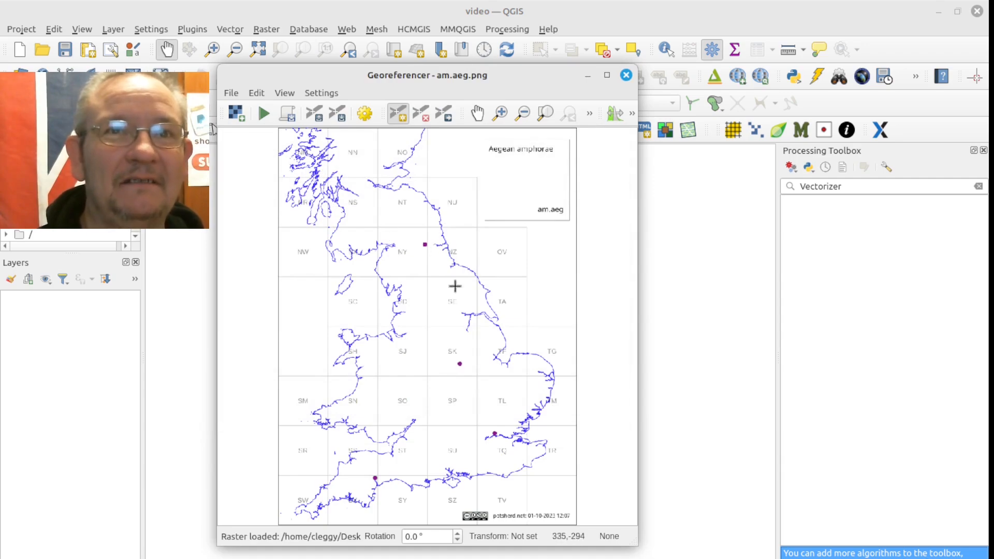
- Move the Georeferencer window aside and add the HCMGIS Google Maps basemap to the project
left_click_drag(537, 73, 333, 98)
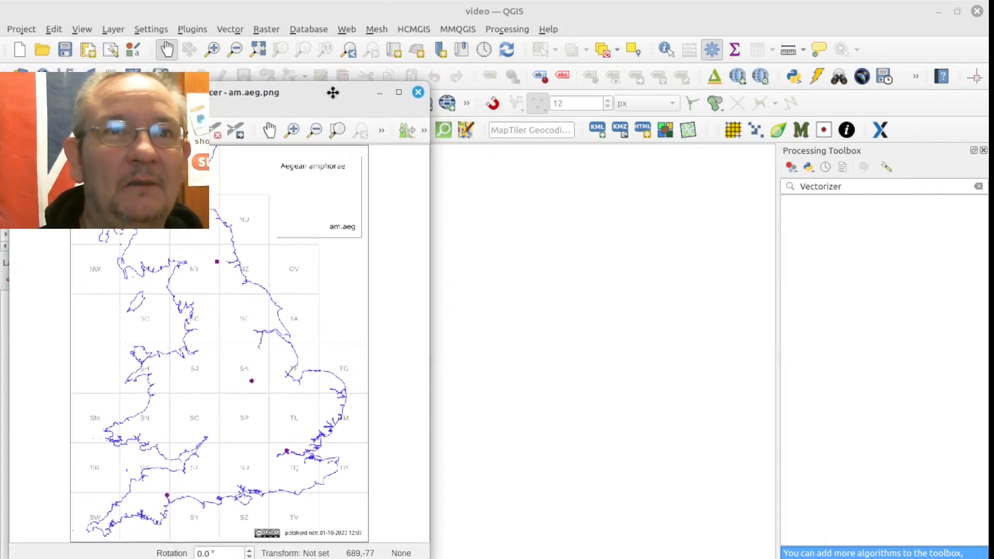
left_click(409, 30)
mouse_move(417, 43)
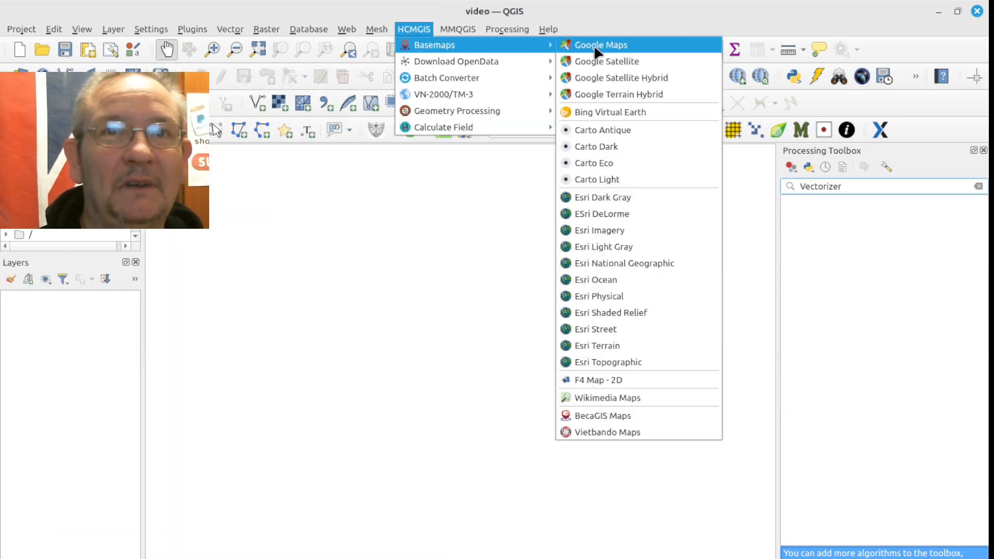
left_click(624, 48)
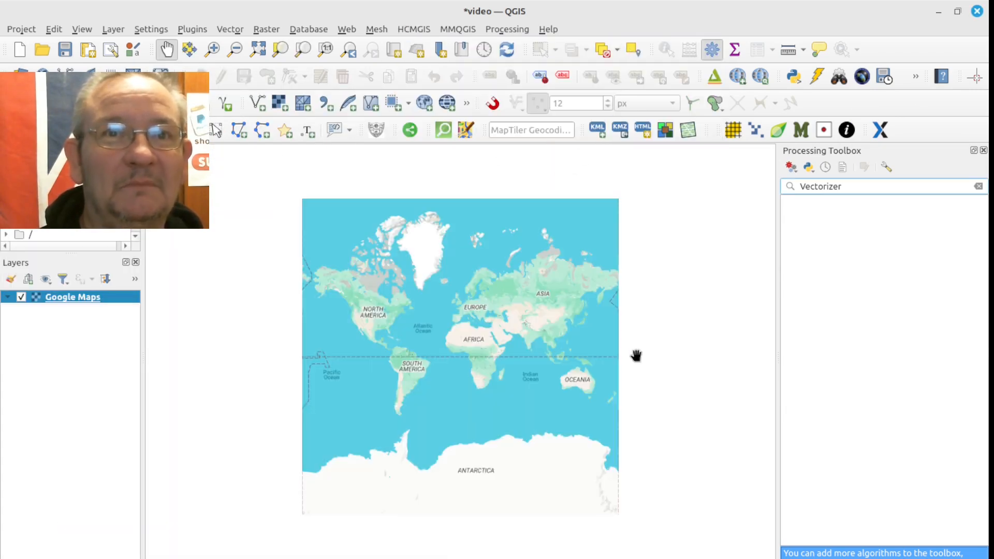
scroll(464, 311, "up", 2)
scroll(422, 322, "up", 3)
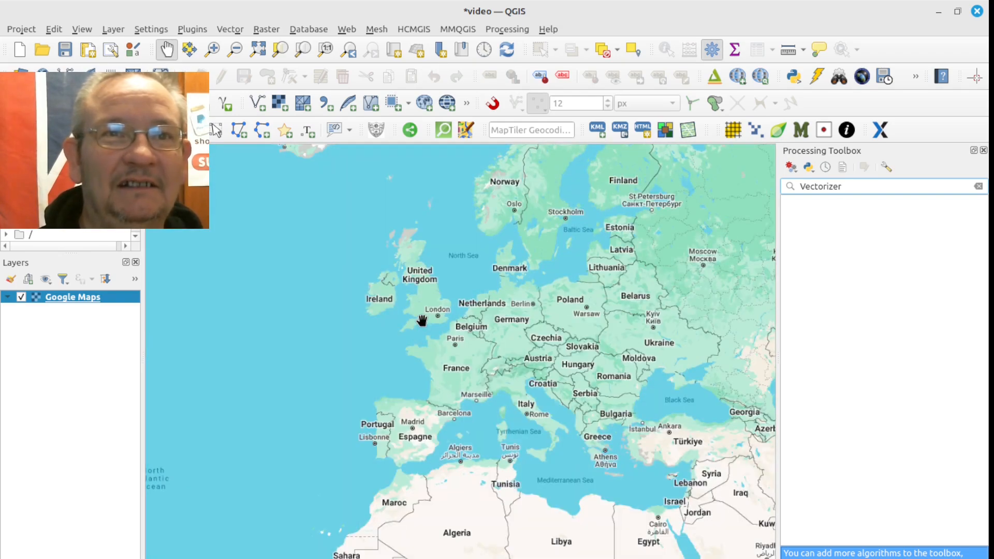
- Examine the Dorset and Isle of Wight coastline on the Google Maps basemap for recognisable control point locations
scroll(473, 349, "up", 4)
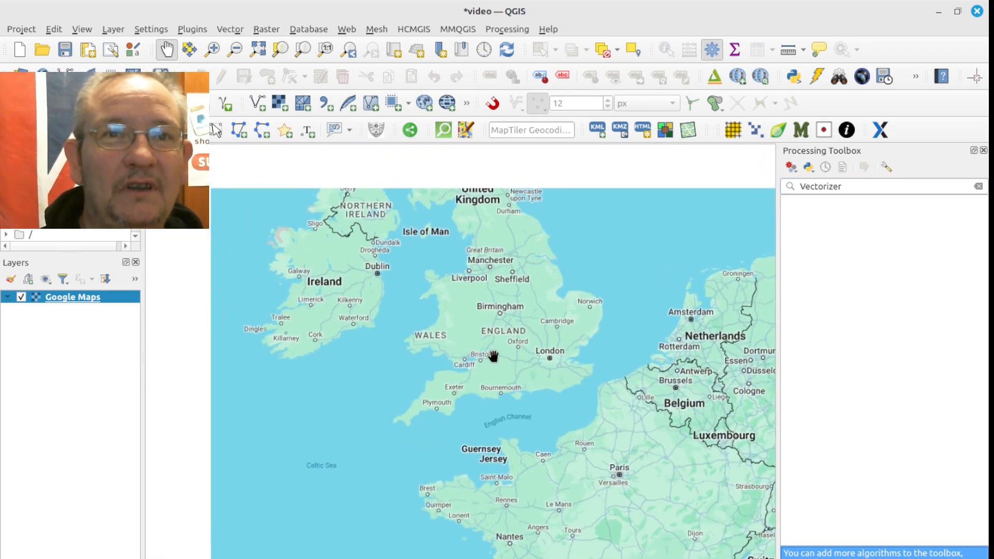
scroll(536, 352, "up", 2)
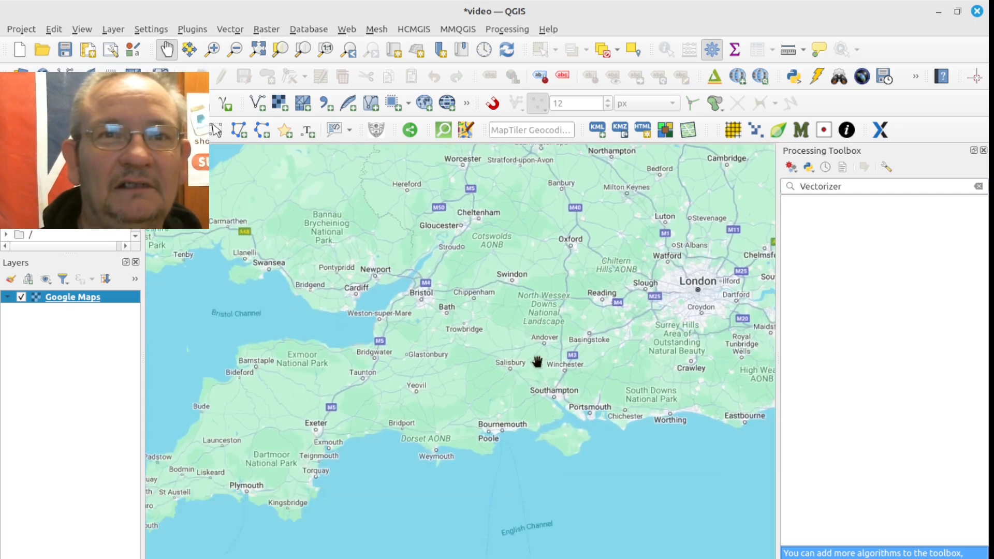
left_click_drag(560, 414, 539, 332)
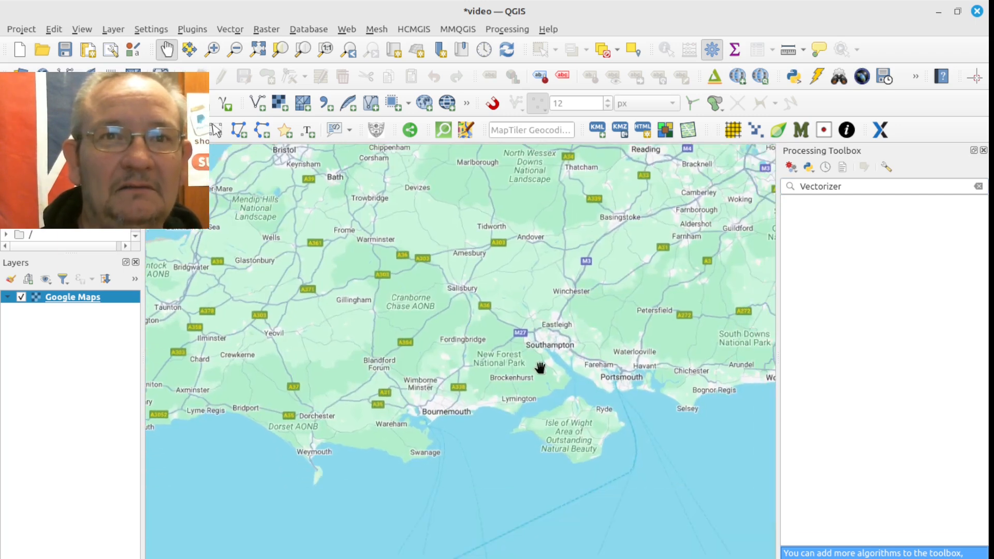
scroll(539, 368, "up", 1)
left_click_drag(551, 430, 548, 311)
left_click_drag(450, 324, 498, 350)
left_click_drag(428, 344, 473, 328)
left_click_drag(360, 316, 414, 286)
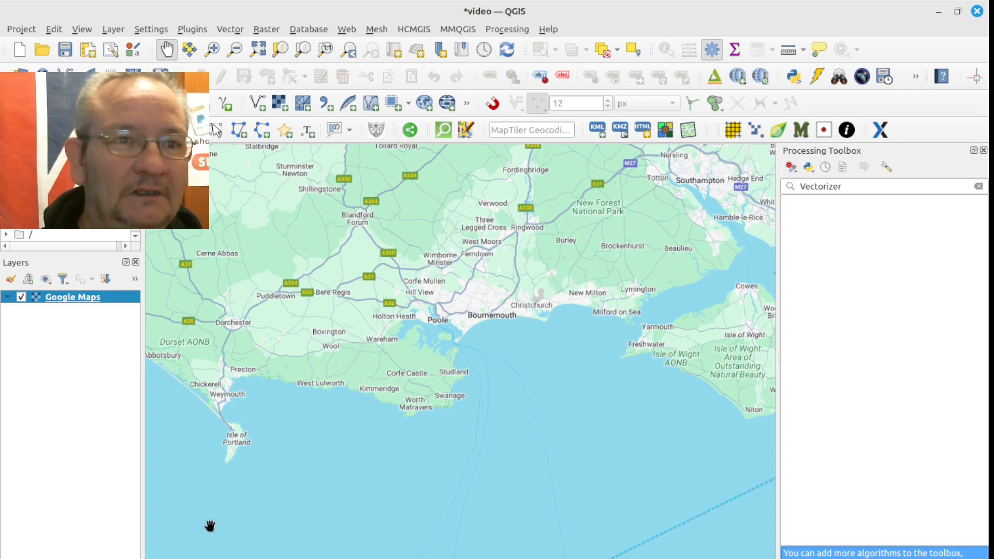
- In the Georeferencer, add a control point at the Isle of Wight's western tip, taking its coordinates from the map canvas near Freshwater
mouse_move(155, 558)
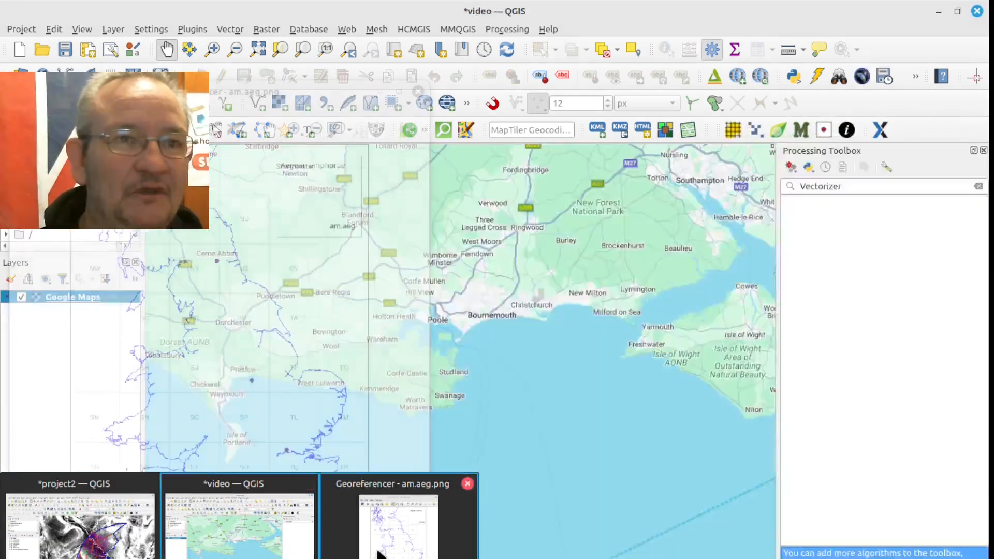
left_click(389, 554)
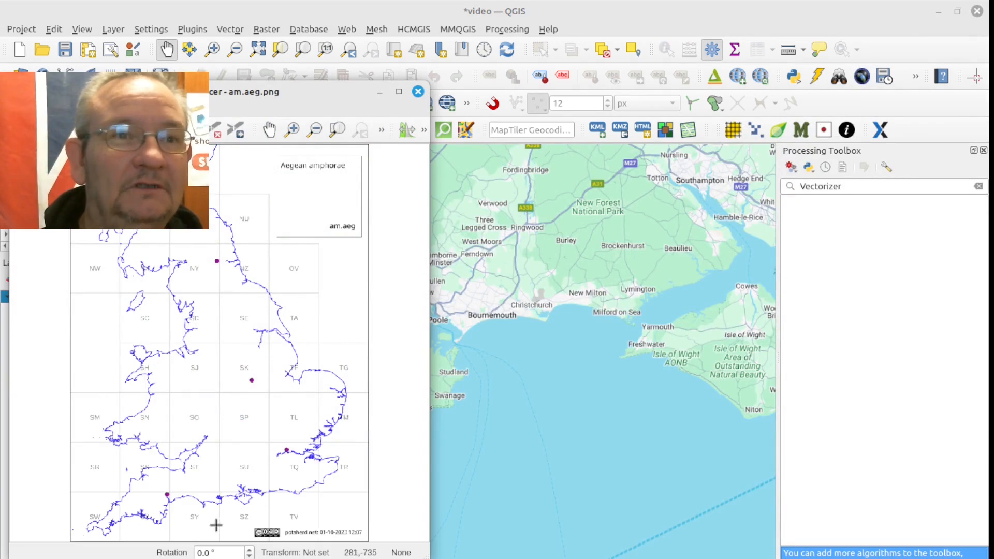
scroll(215, 523, "up", 1)
scroll(216, 522, "up", 1)
scroll(231, 484, "up", 1)
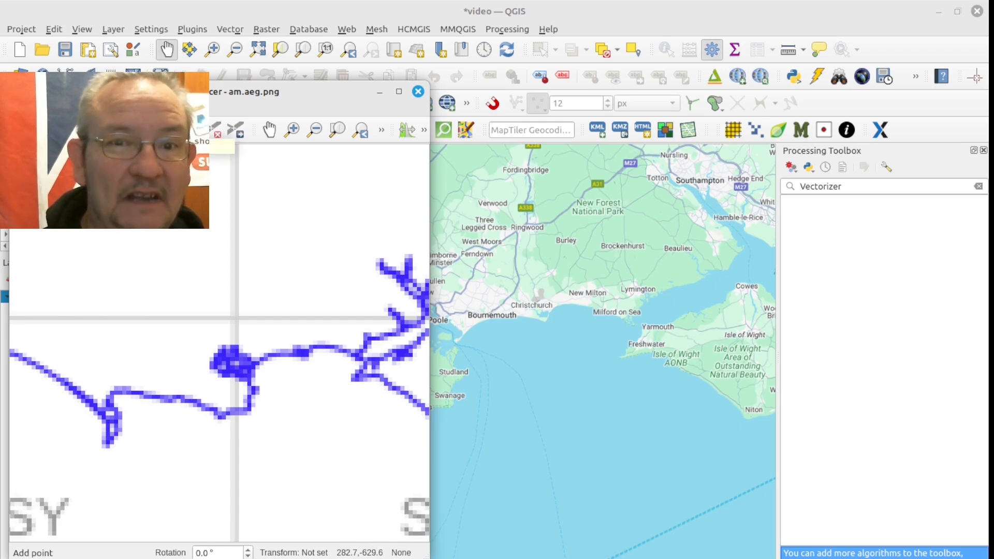
left_click(352, 381)
left_click(610, 402)
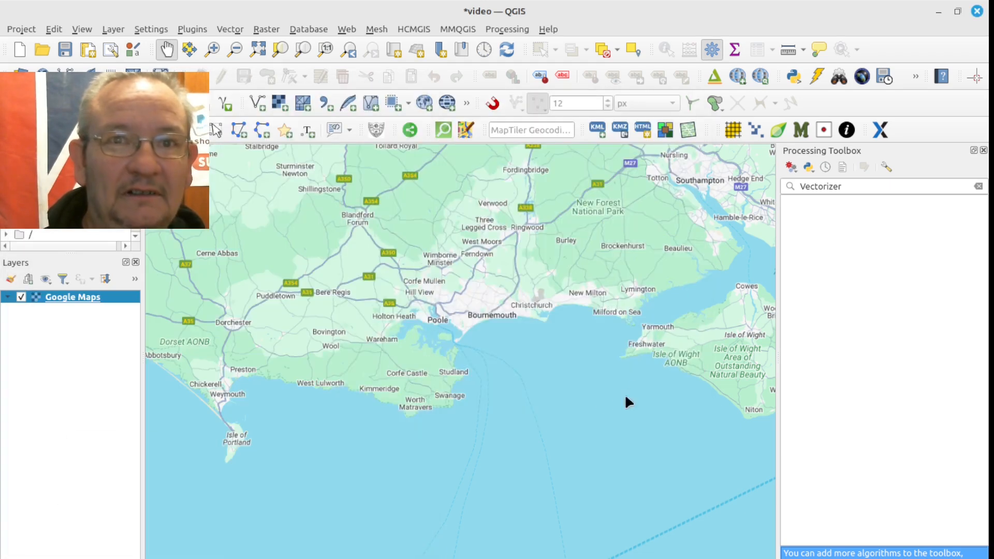
left_click(626, 355)
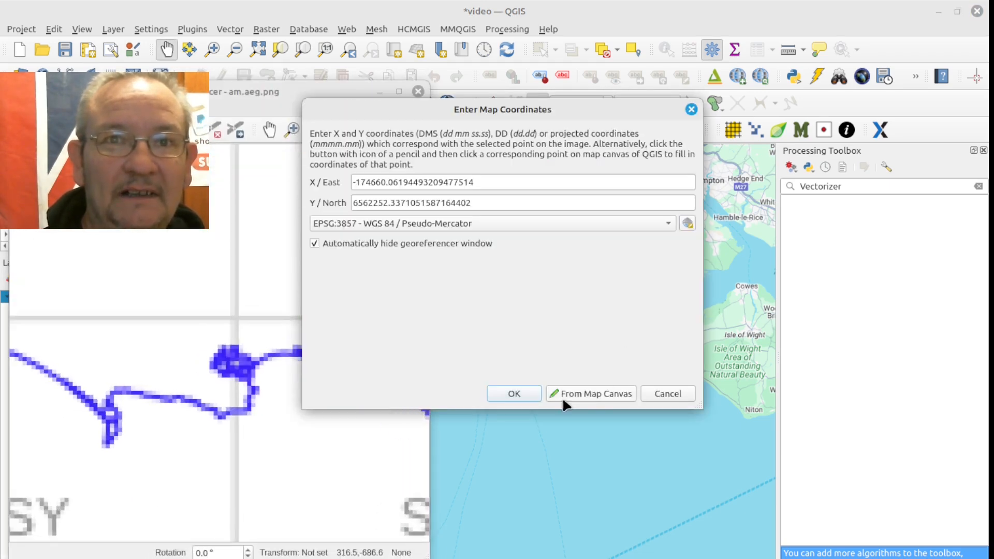
left_click(532, 395)
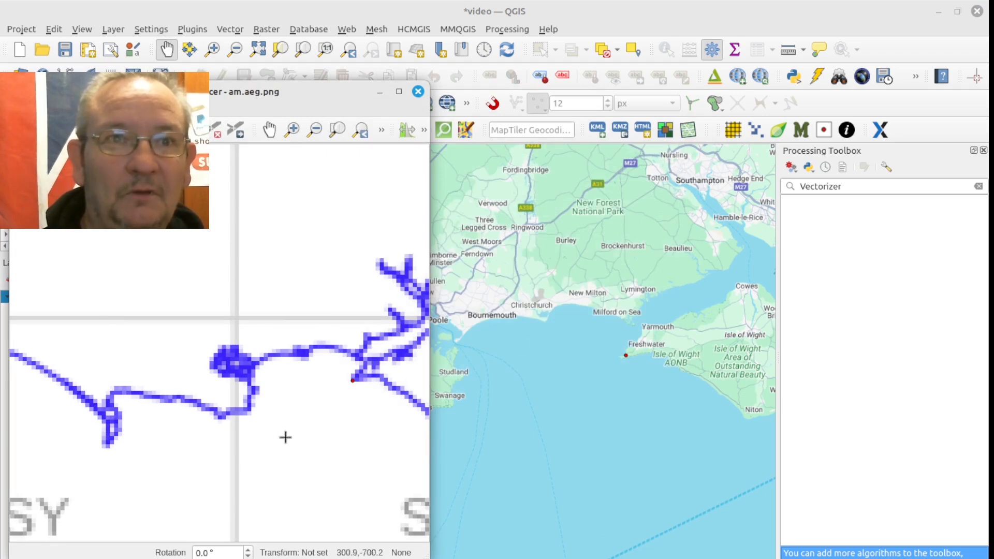
- Add a control point at the southern tip of the Isle of Portland, matched to the same spot on the map canvas
left_click(106, 446)
left_click(590, 395)
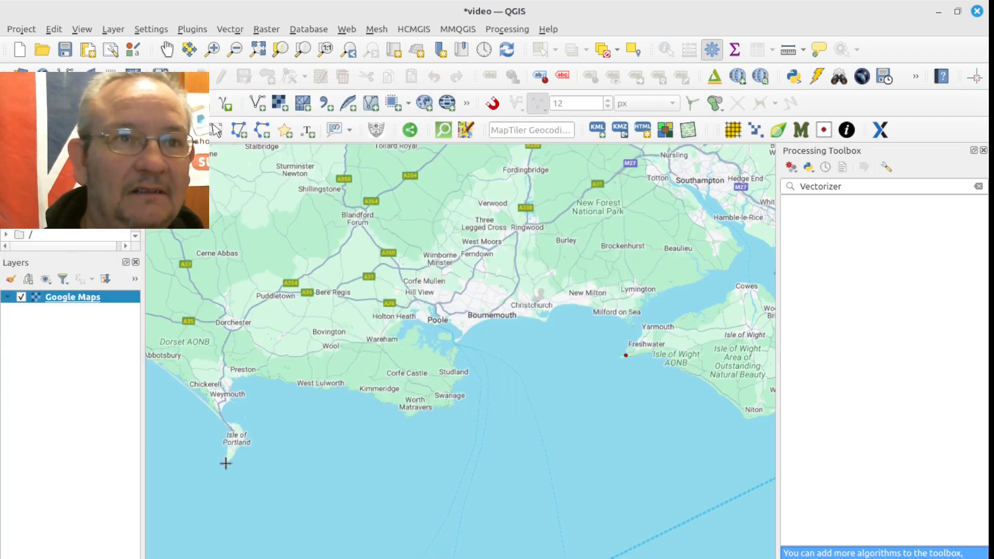
left_click(225, 463)
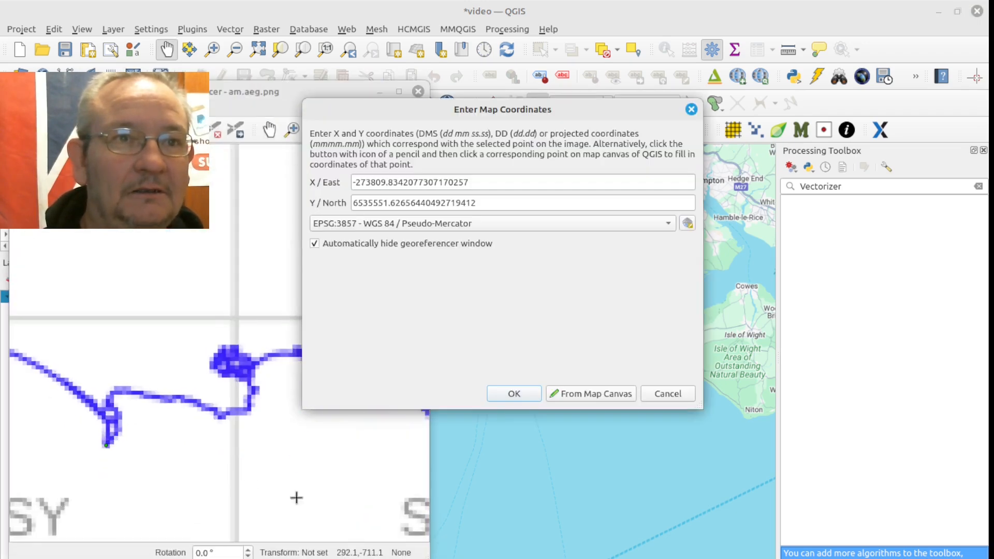
left_click(515, 395)
- Reposition the Georeferencer window and mark a control point at the centre of Lundy island on the am.aeg.png image
scroll(256, 367, "down", 3)
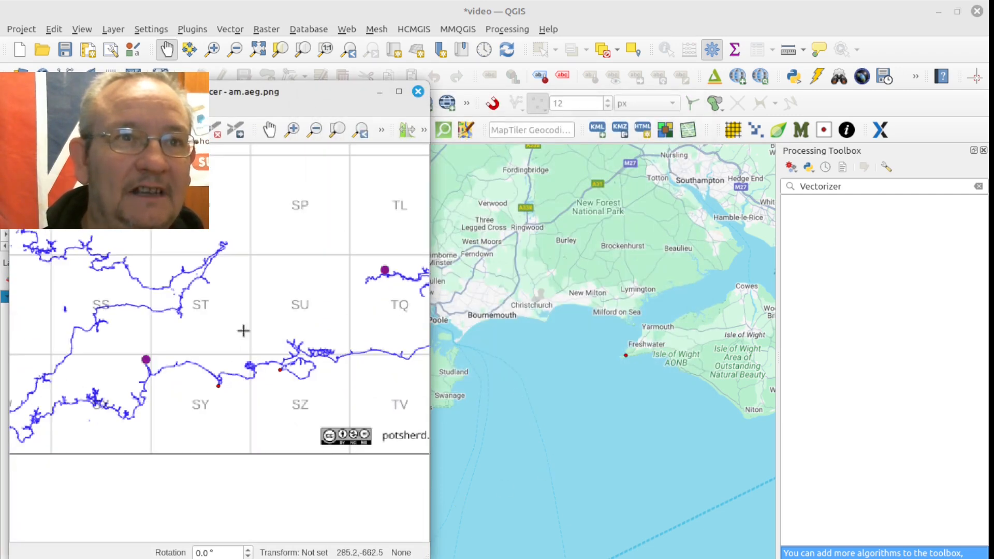
left_click_drag(292, 93, 432, 73)
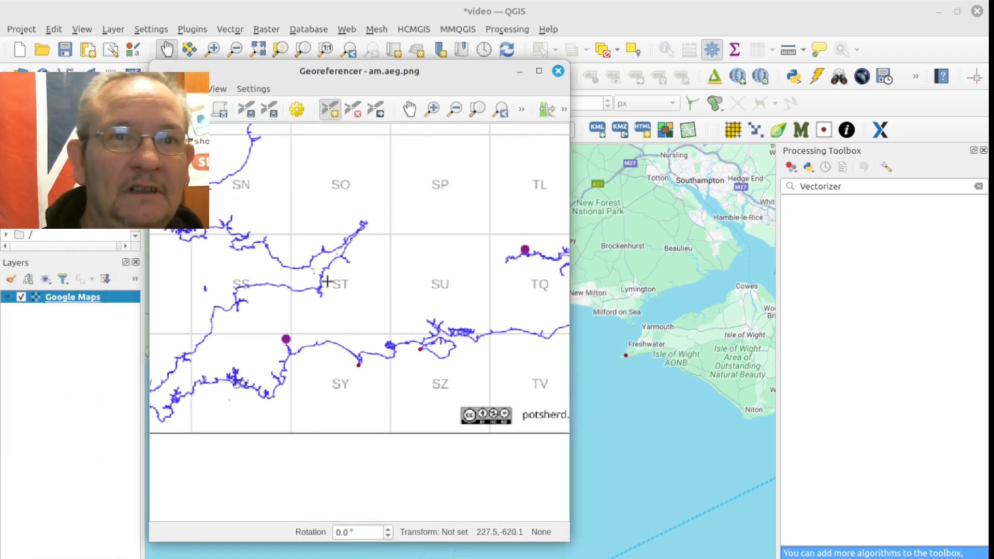
left_click(409, 110)
left_click_drag(251, 269, 321, 249)
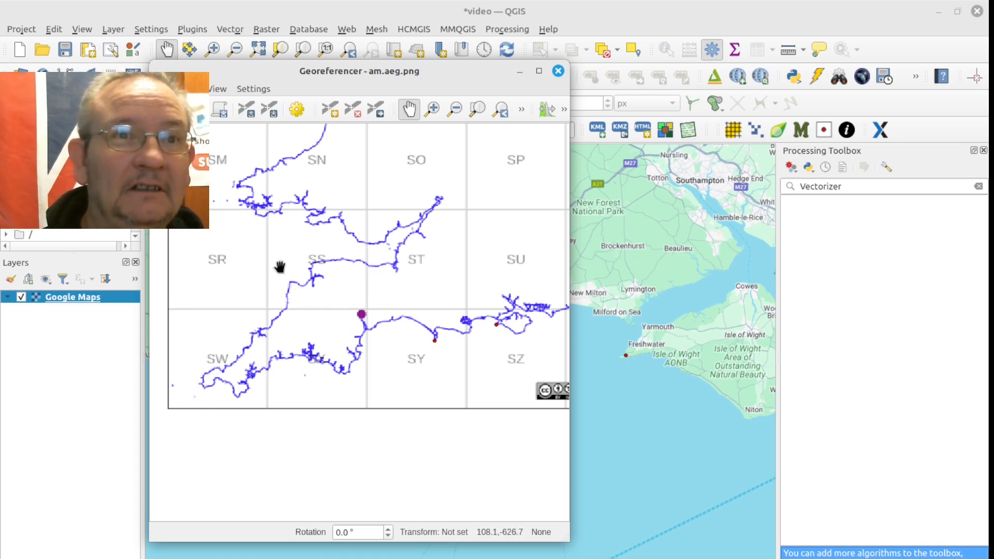
scroll(280, 268, "up", 1)
scroll(279, 267, "up", 1)
scroll(284, 267, "up", 1)
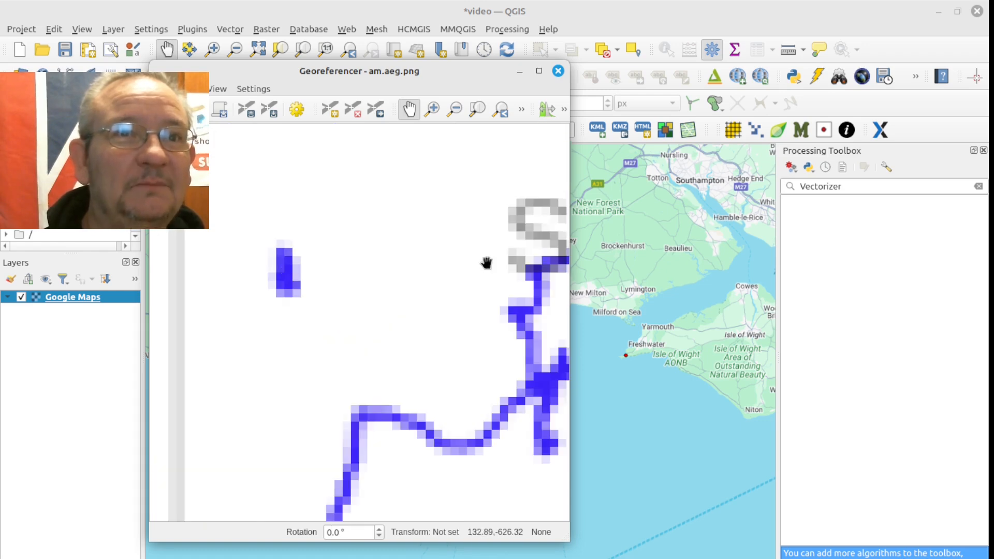
left_click(329, 109)
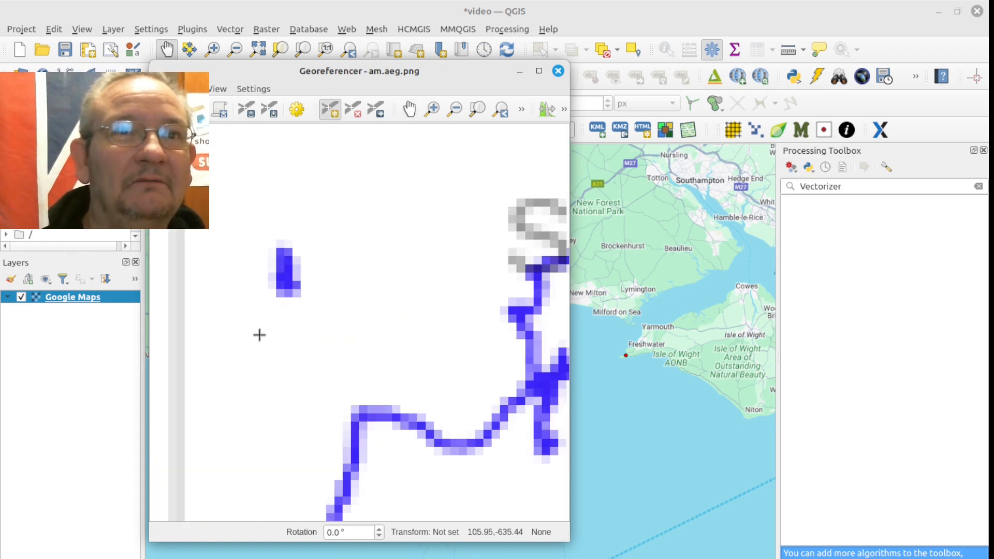
left_click(406, 106)
mouse_move(375, 183)
left_mouse_down()
mouse_move(384, 220)
mouse_move(380, 200)
left_mouse_up()
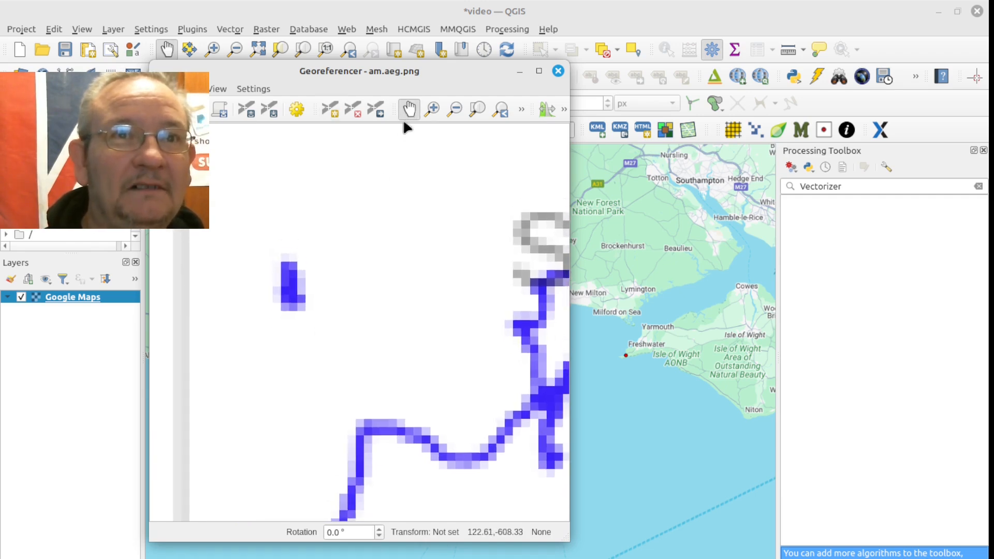
left_click(330, 109)
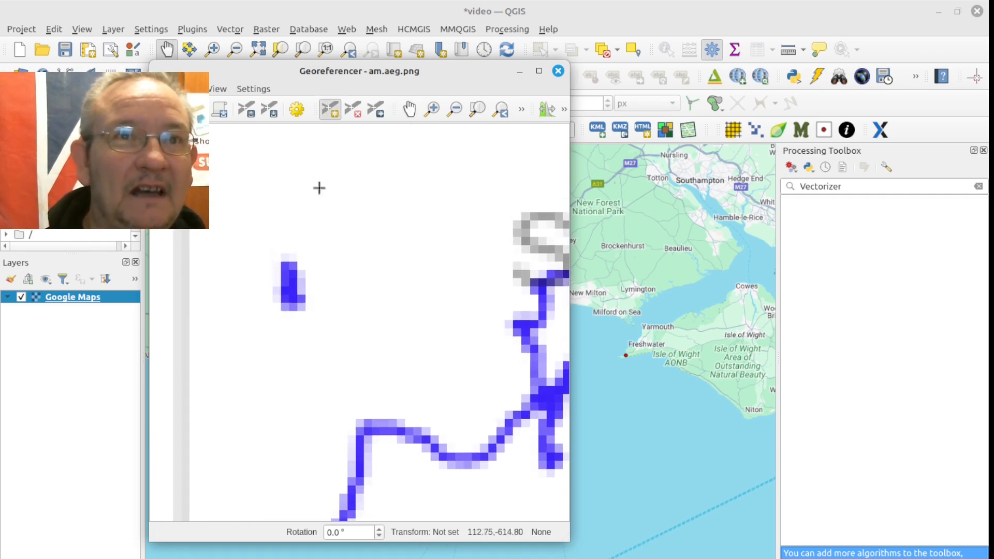
left_click(289, 287)
- Match the Lundy image point to the middle of Lundy island on the map canvas and accept the coordinates
left_click(595, 393)
scroll(440, 358, "down", 4)
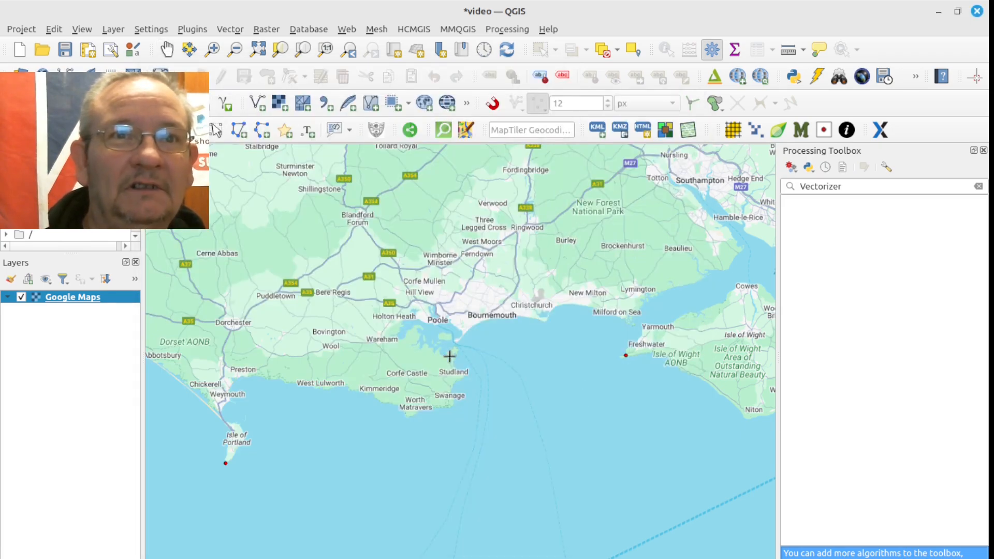
scroll(423, 373, "down", 2)
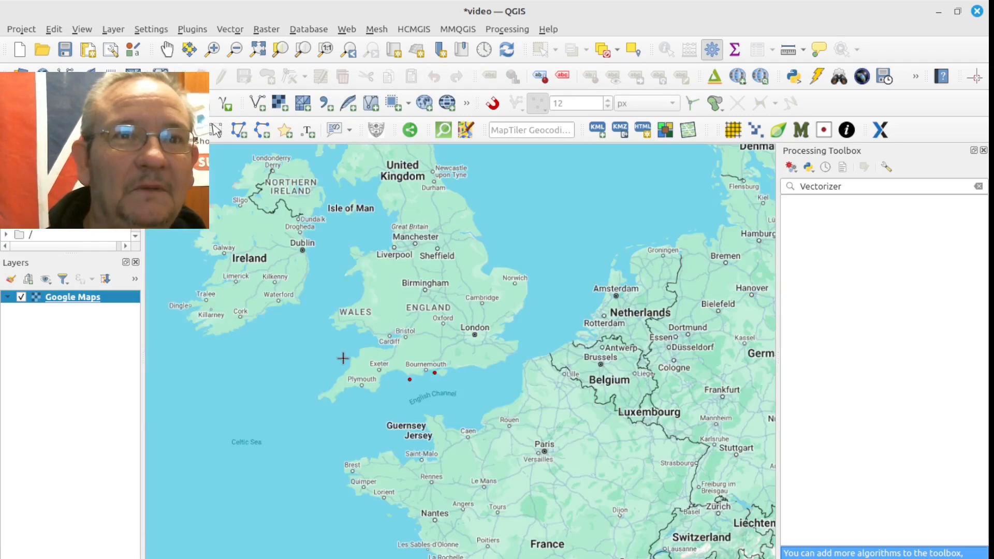
scroll(342, 361, "up", 4)
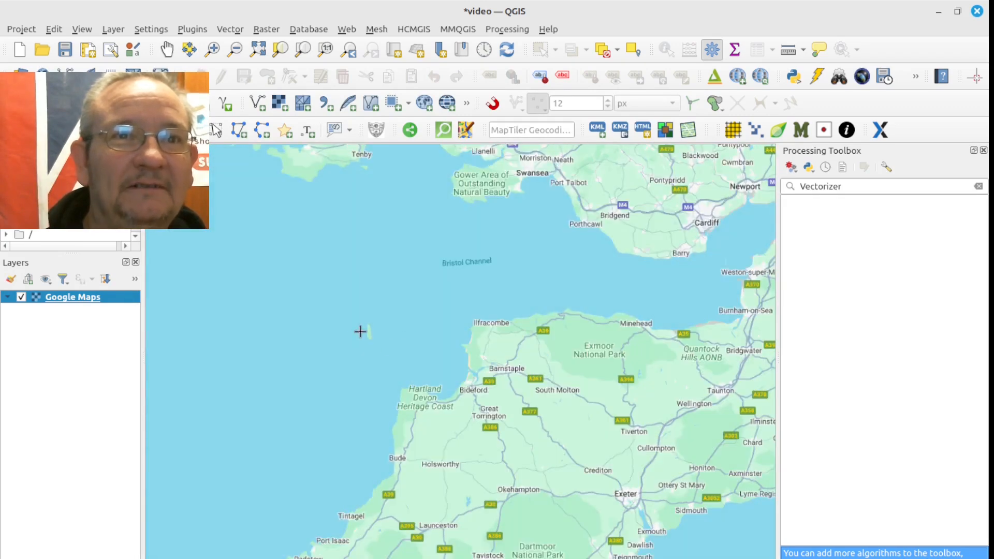
scroll(360, 331, "up", 5)
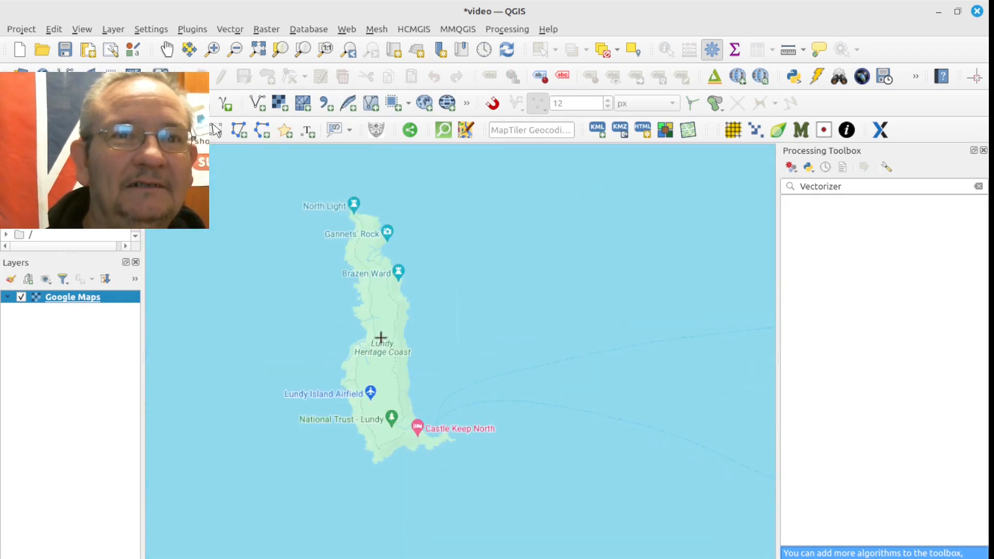
left_click(382, 332)
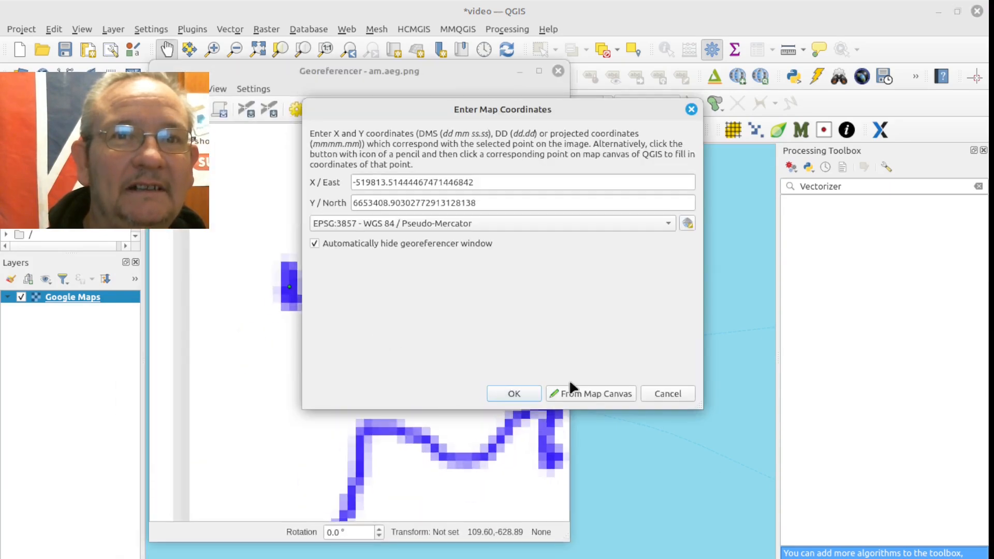
left_click(505, 393)
- Mark the lower islet in the Bristol Channel on the image and pick its coordinates on the basemap island between Split Rock and Laboratory Batteries
scroll(344, 361, "down", 5)
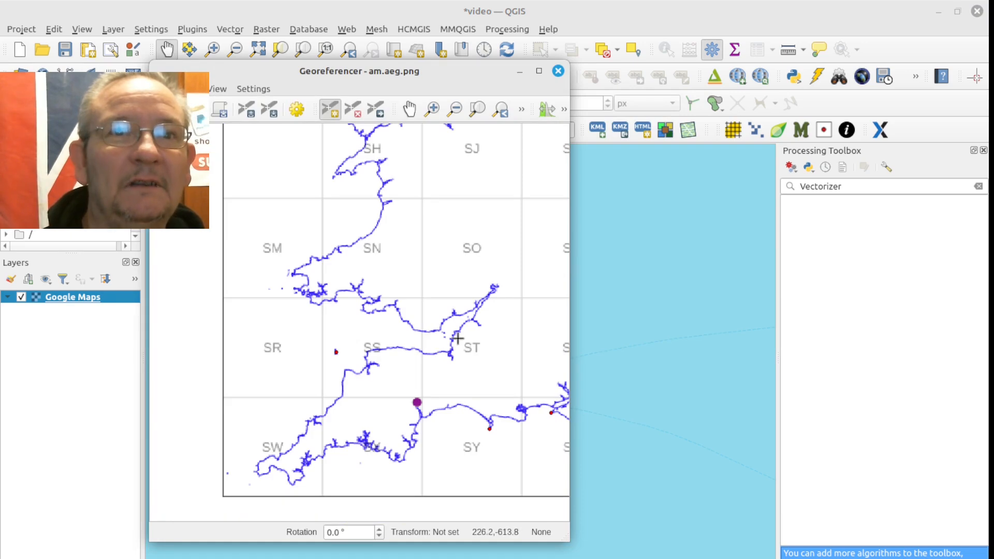
scroll(444, 338, "up", 2)
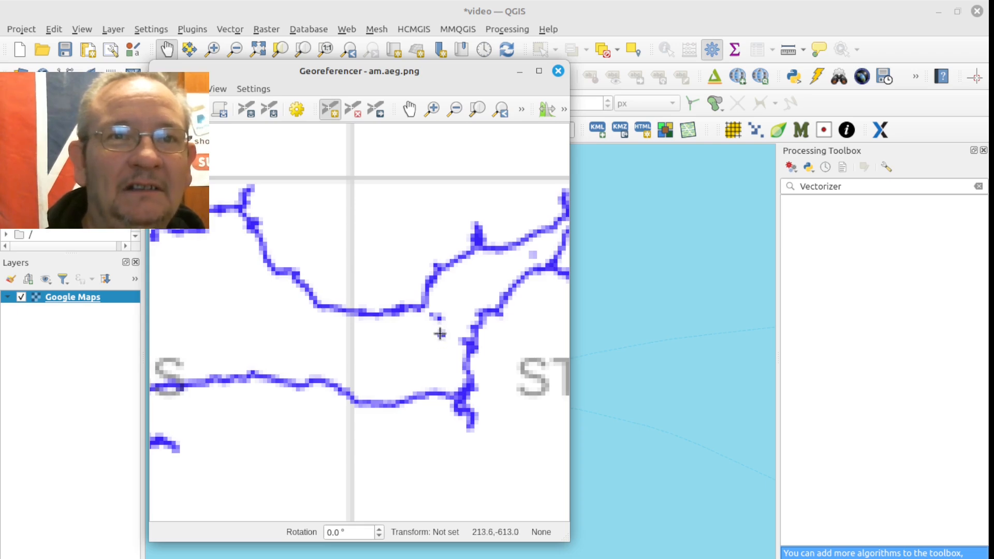
left_click(442, 335)
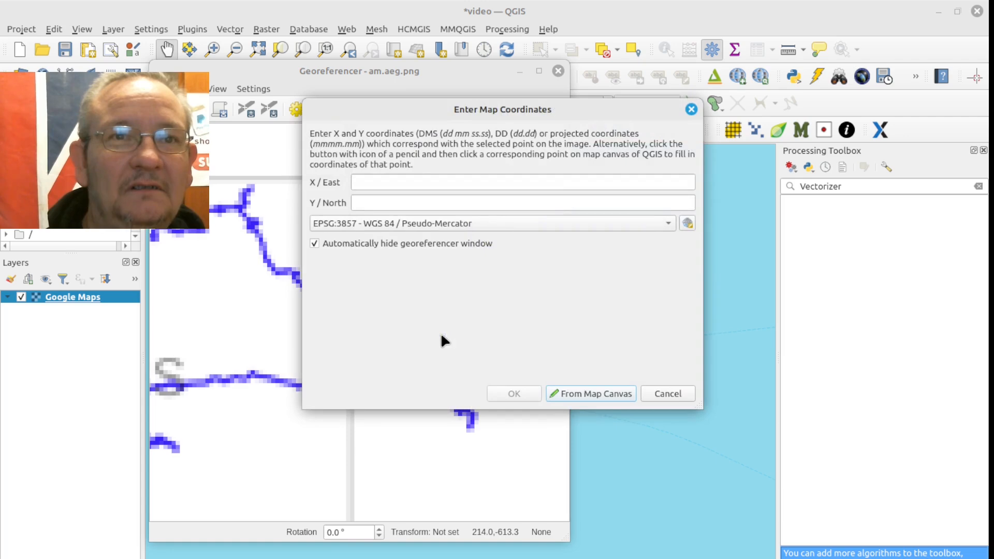
left_click(591, 396)
scroll(537, 389, "down", 4)
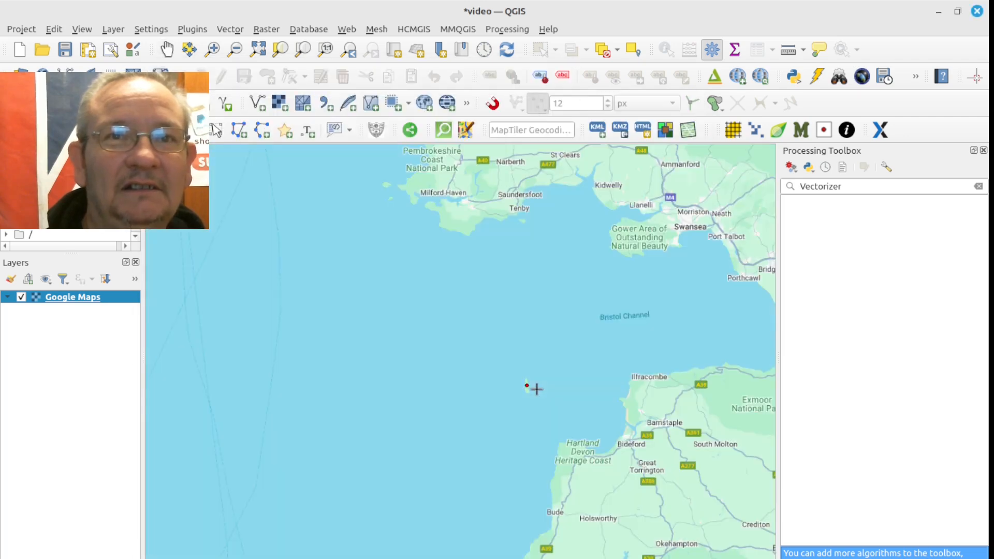
scroll(666, 373, "down", 2)
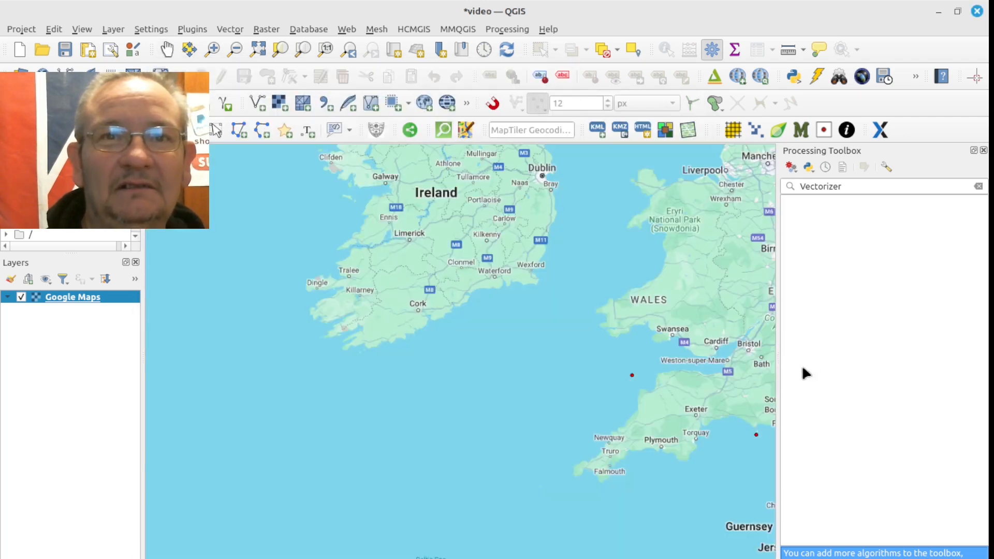
scroll(657, 360, "up", 2)
scroll(701, 347, "up", 2)
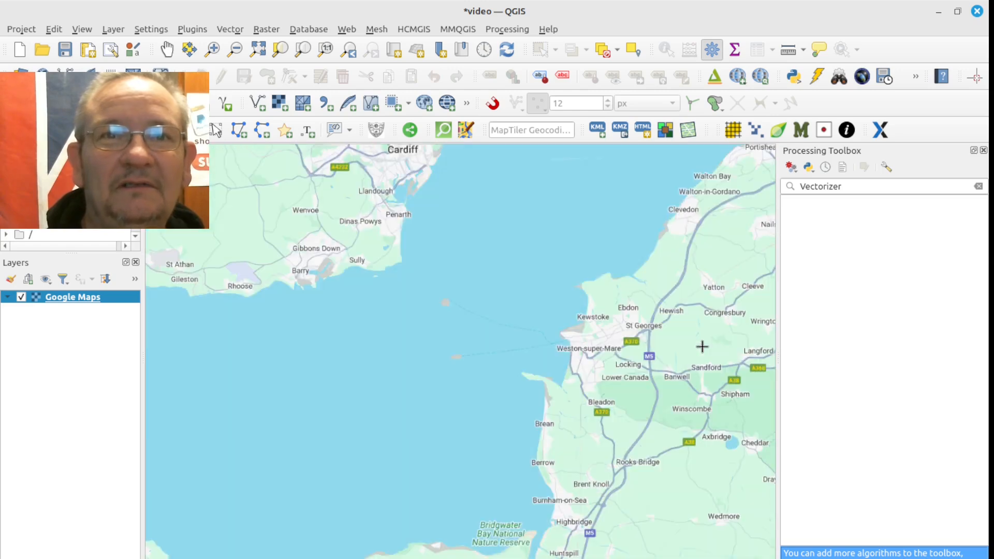
scroll(532, 375, "up", 2)
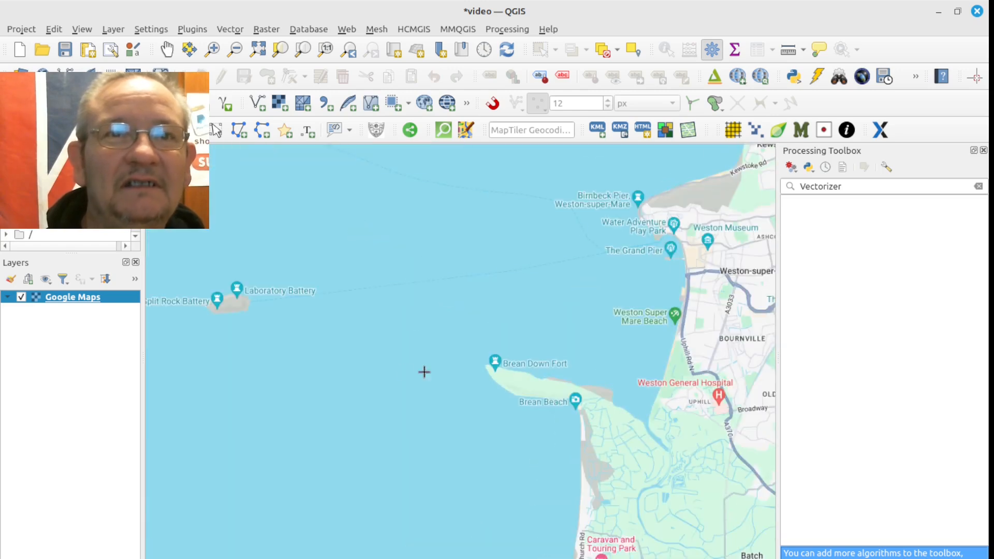
left_click(227, 303)
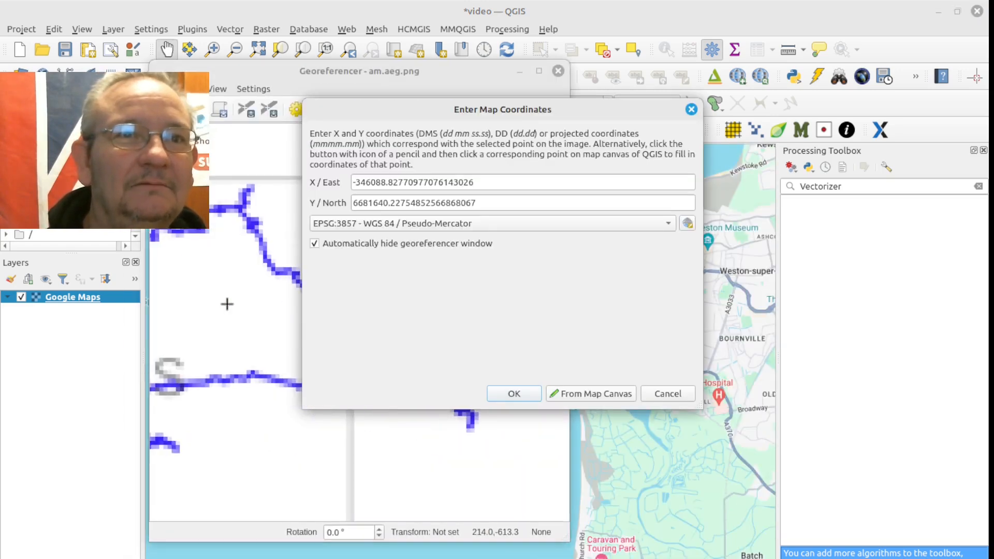
left_click(588, 394)
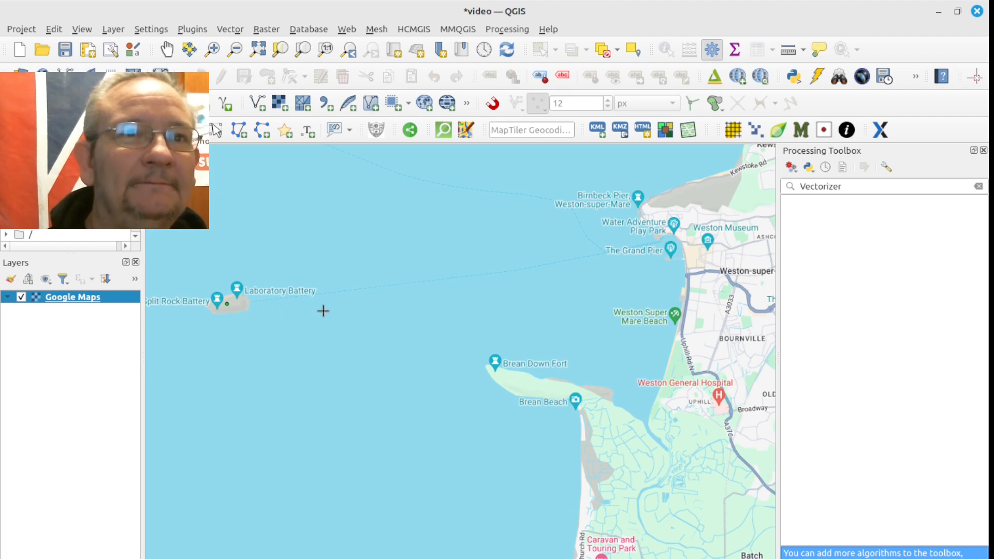
scroll(315, 349, "down", 2)
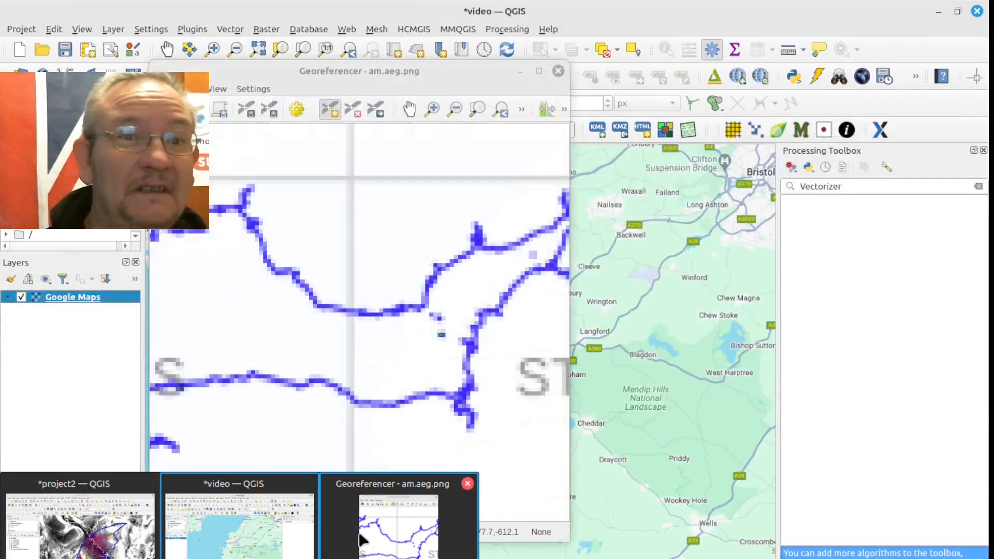
left_click(364, 537)
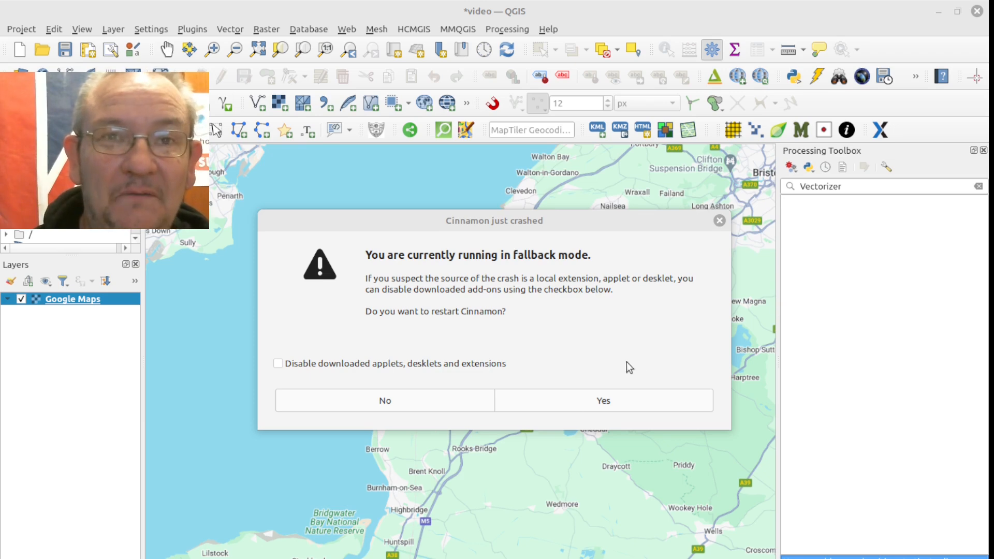
- Restart the Cinnamon desktop and bring the Georeferencer window for am.aeg.png back to the front
left_click(602, 406)
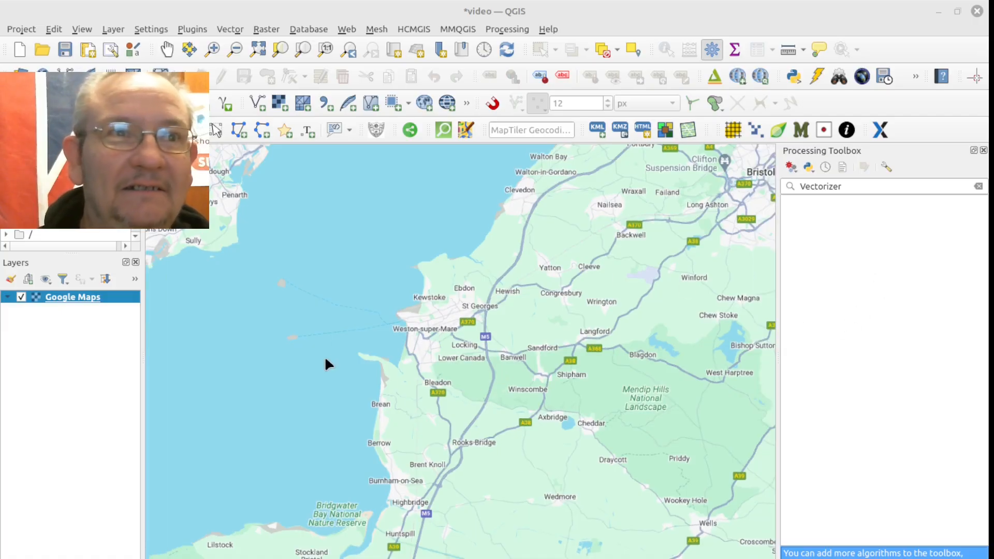
mouse_move(135, 558)
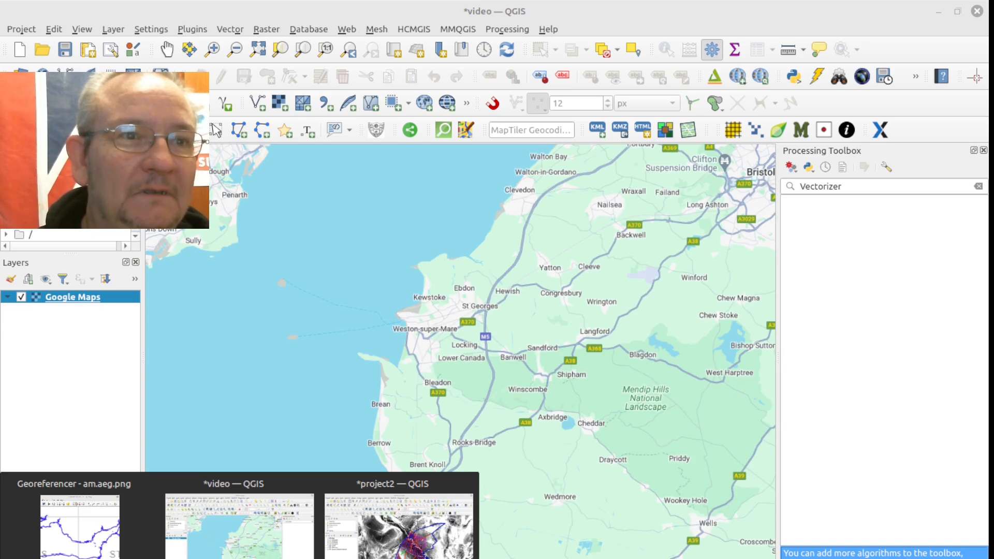
left_click(82, 523)
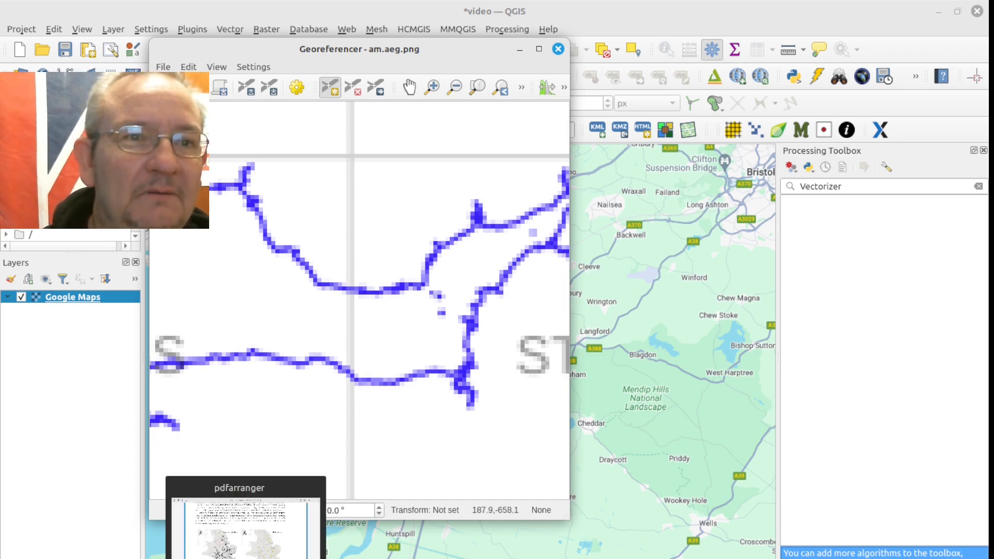
- Close the pdfarranger window and one other background application
right_click(245, 558)
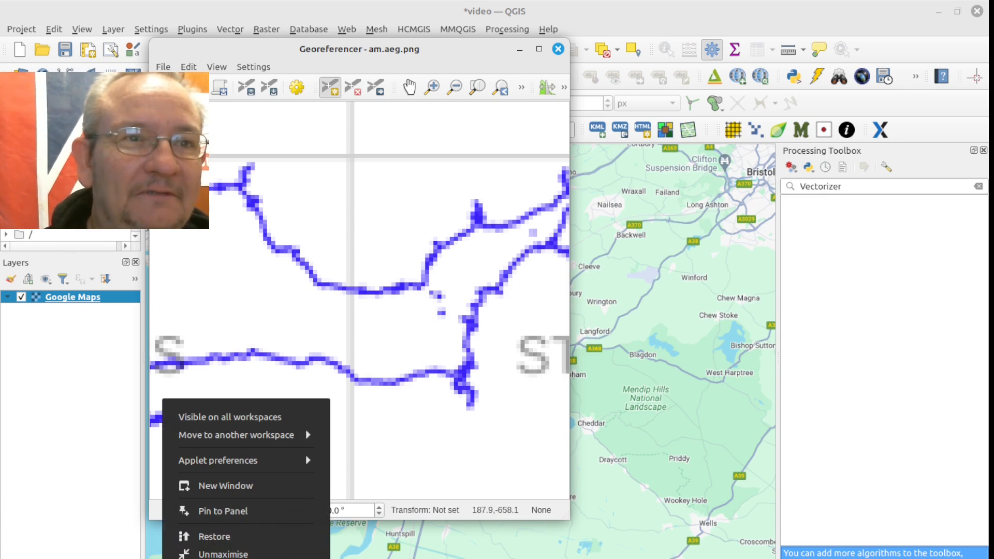
left_click(228, 558)
right_click(190, 558)
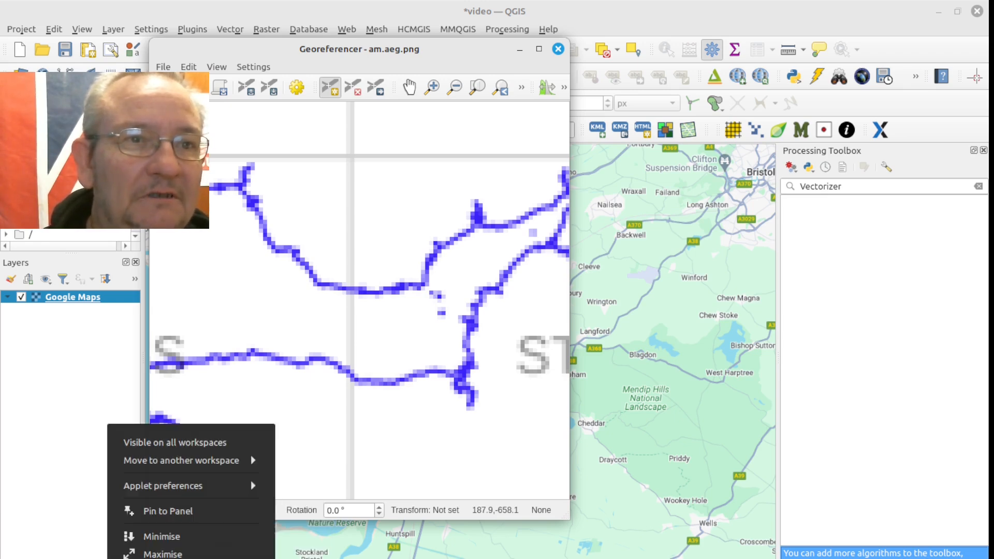
left_click(176, 558)
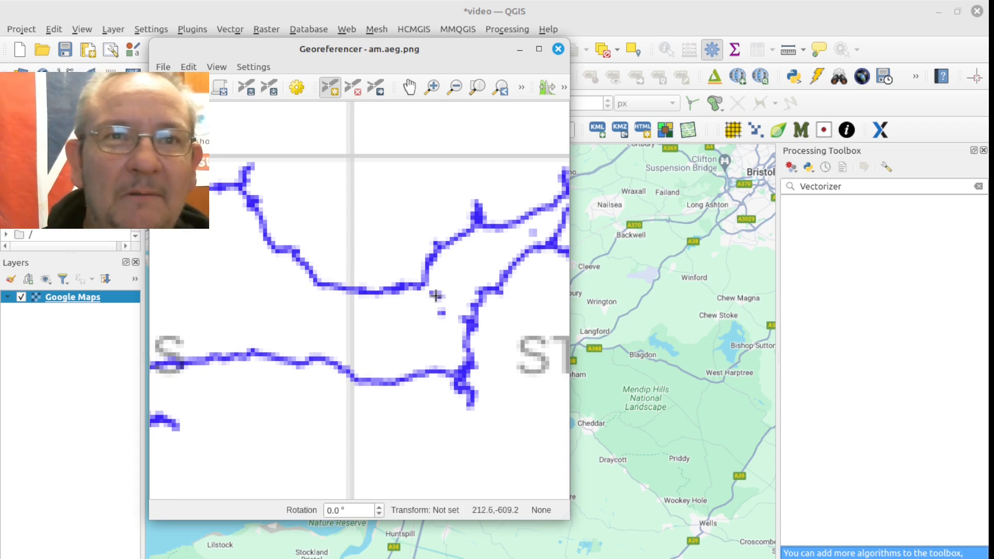
- Add a control point on the upper islet in the Bristol Channel, matched to the northern of the two islands on the basemap
left_click(438, 296)
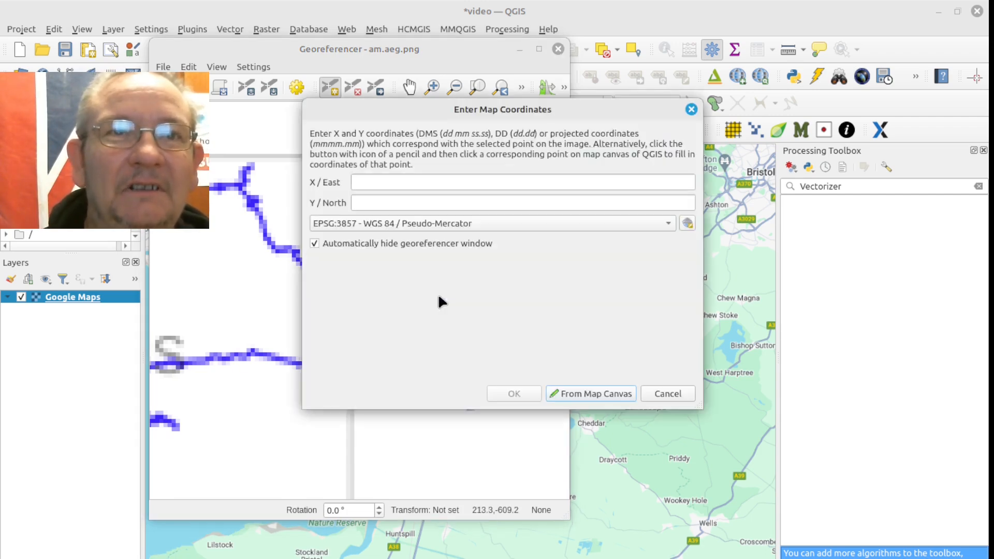
left_click(590, 392)
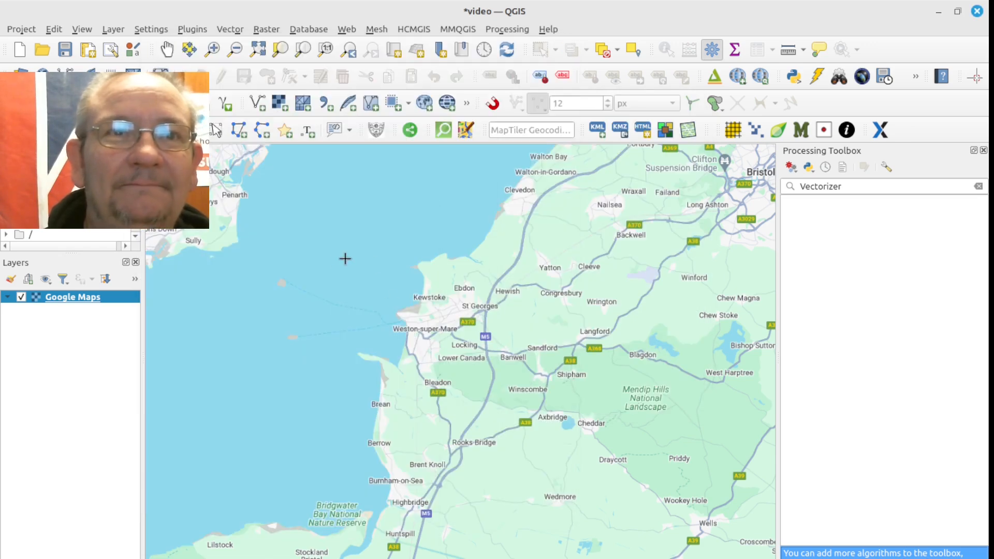
left_click(284, 278)
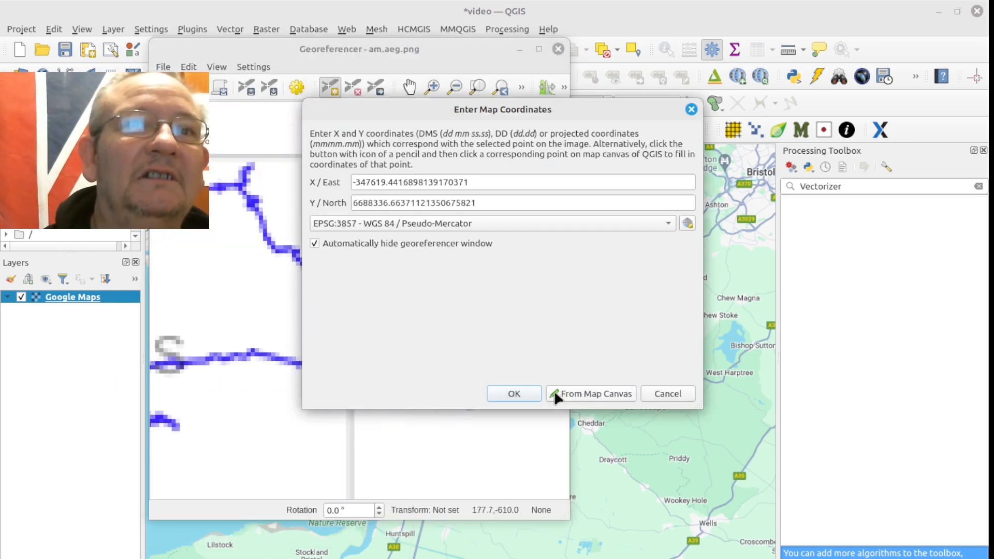
left_click(513, 393)
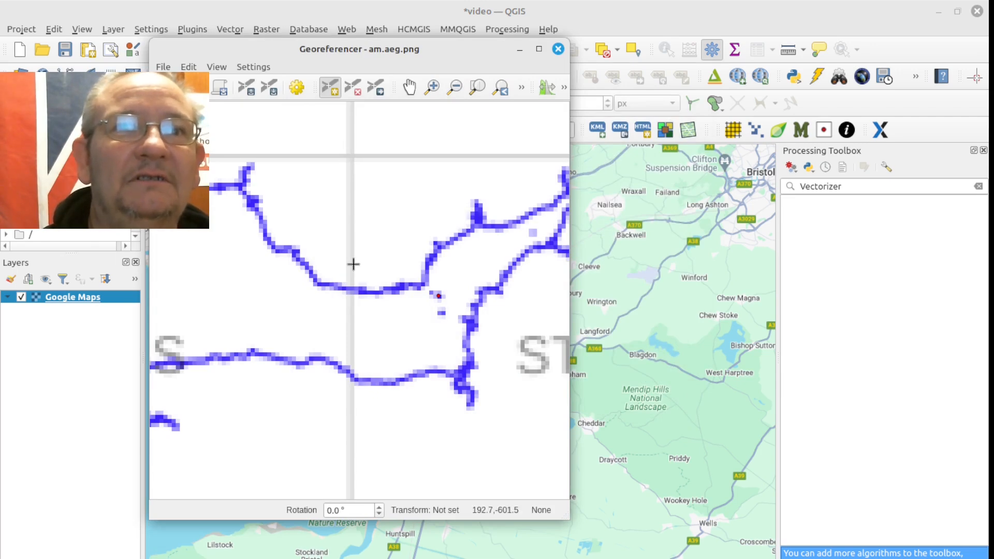
- Add a control point on the lower Bristol Channel islet, matched to the basemap island beside Split Rock Battery
scroll(354, 264, "down", 1)
scroll(353, 264, "up", 2)
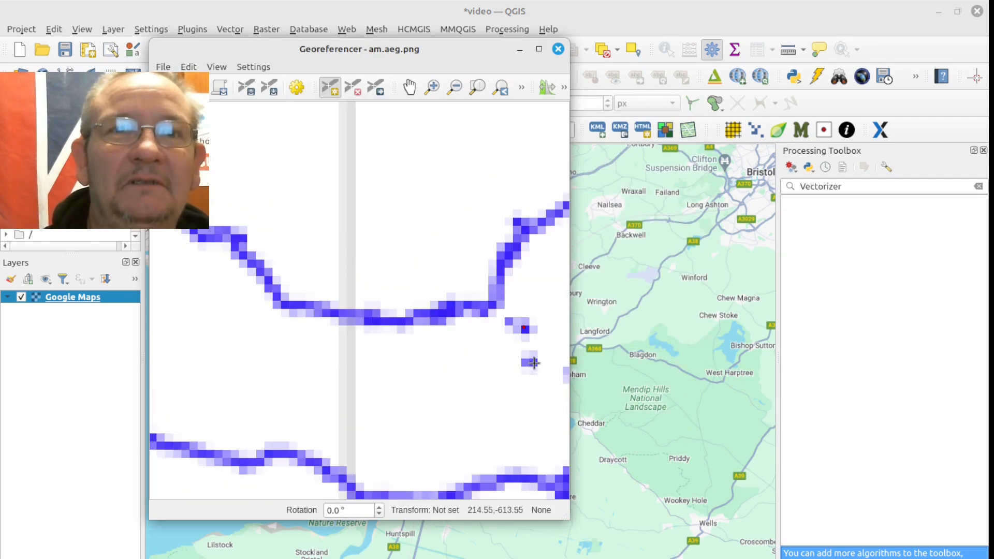
left_click(530, 361)
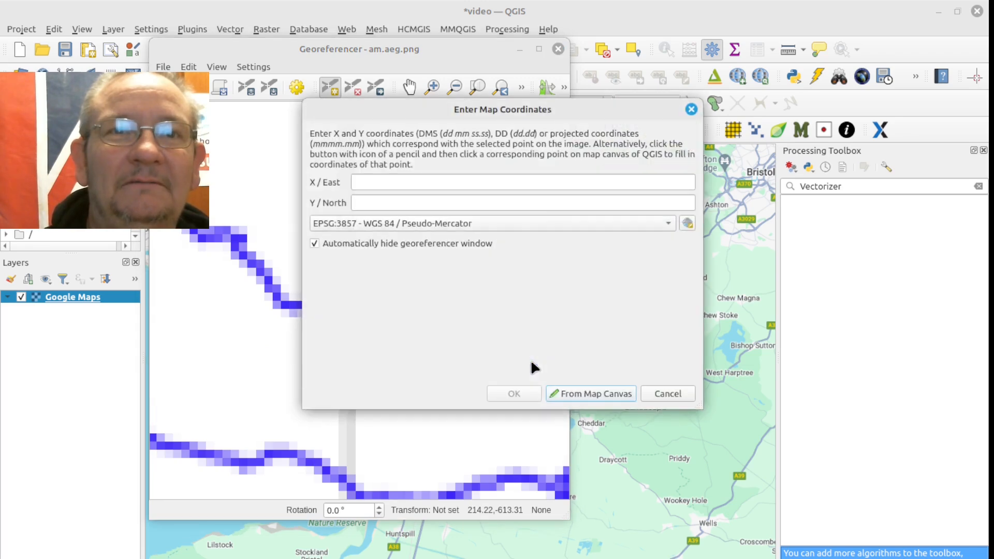
left_click(585, 393)
scroll(289, 337, "up", 1)
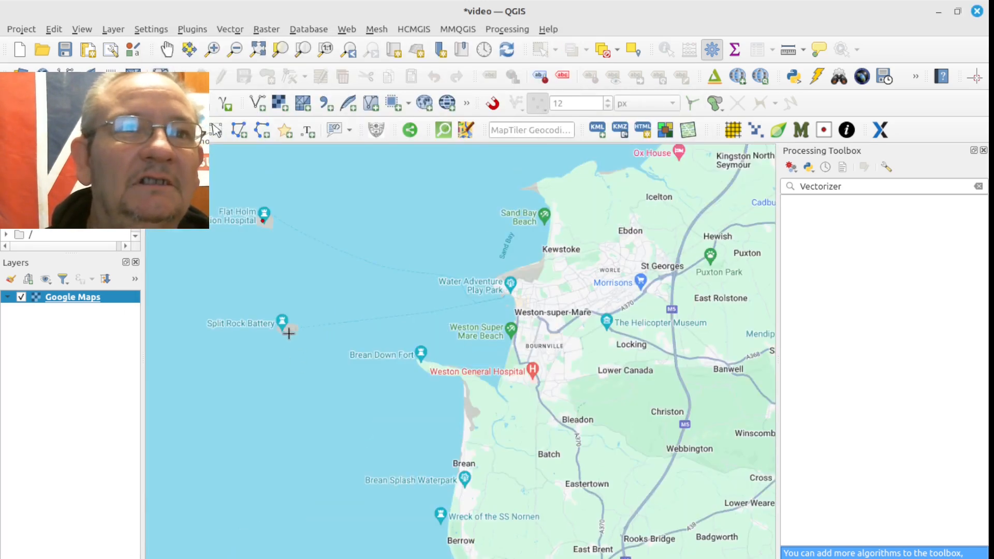
left_click(286, 328)
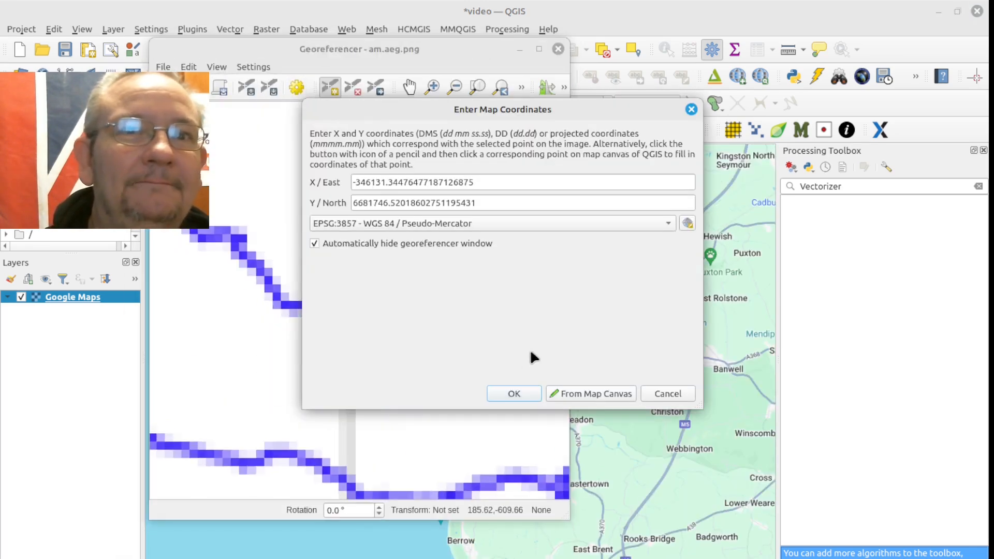
left_click(514, 394)
- Locate the Pembrokeshire coast on both the image and the basemap, and close the Processing Toolbox
scroll(315, 375, "down", 5)
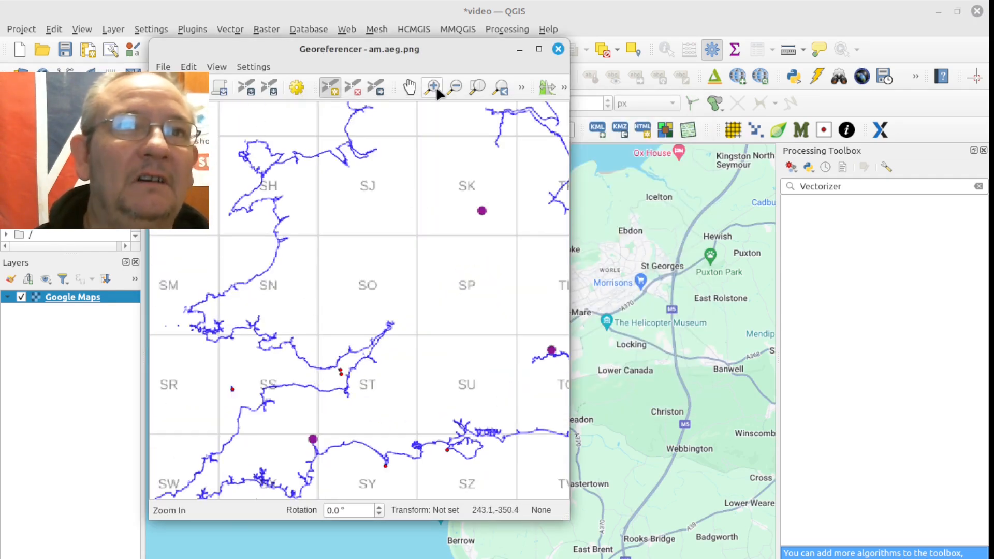
left_click(409, 88)
left_click_drag(291, 292, 453, 239)
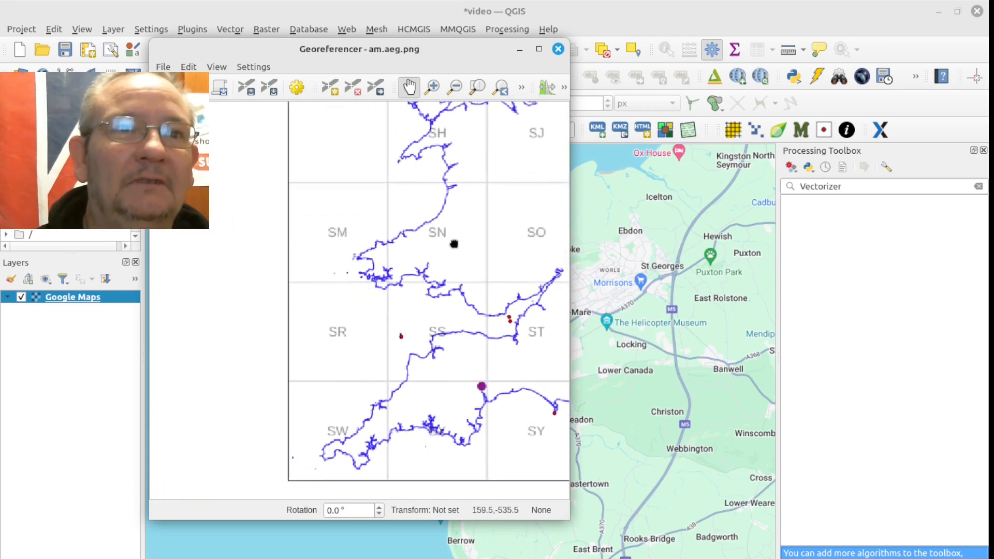
scroll(348, 273, "up", 2)
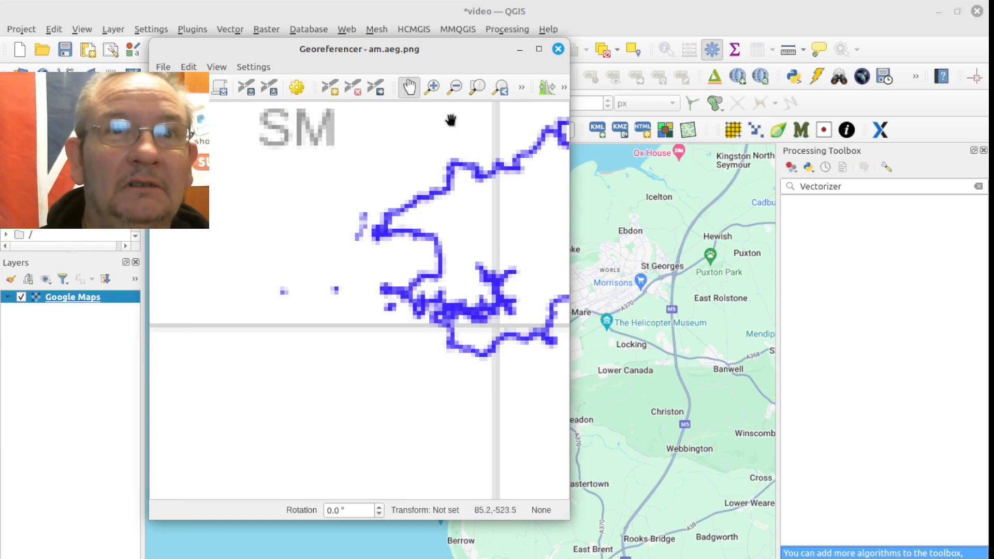
scroll(645, 301, "down", 4)
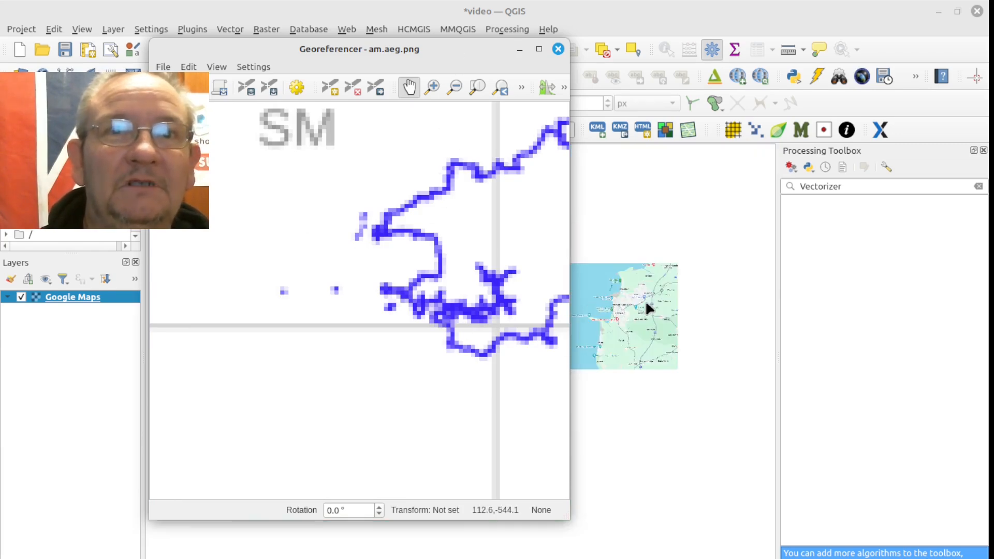
scroll(645, 300, "down", 3)
scroll(603, 312, "up", 4)
scroll(611, 299, "up", 3)
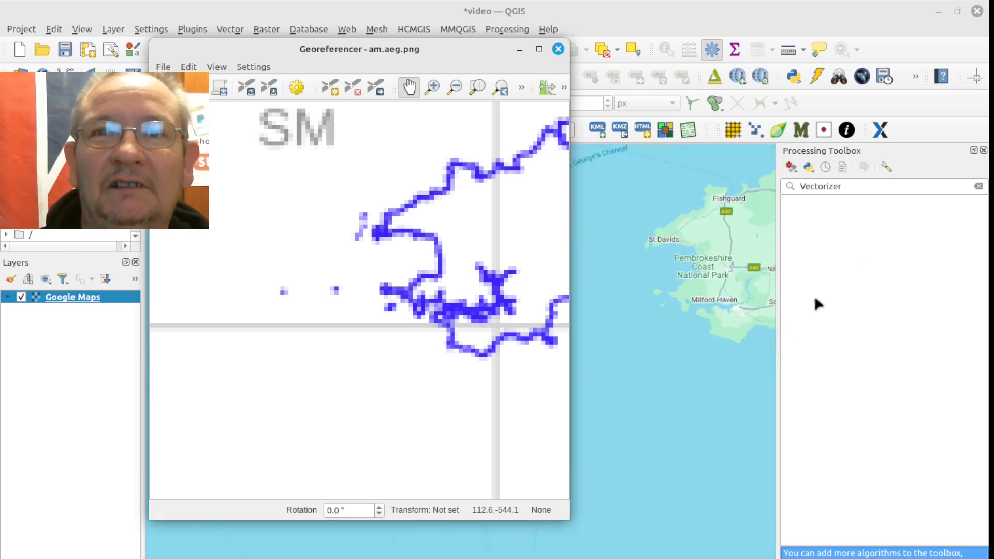
left_click(983, 151)
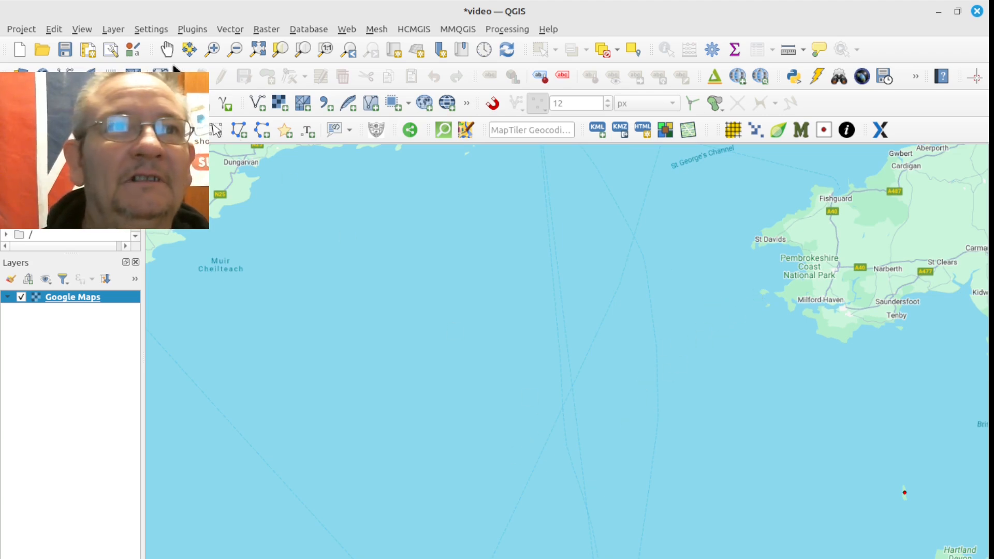
- Add a control point at the western tip of the Pembrokeshire headland below St Brides Bay, matched to the island west of Dale
left_click(167, 49)
left_click_drag(709, 258, 664, 327)
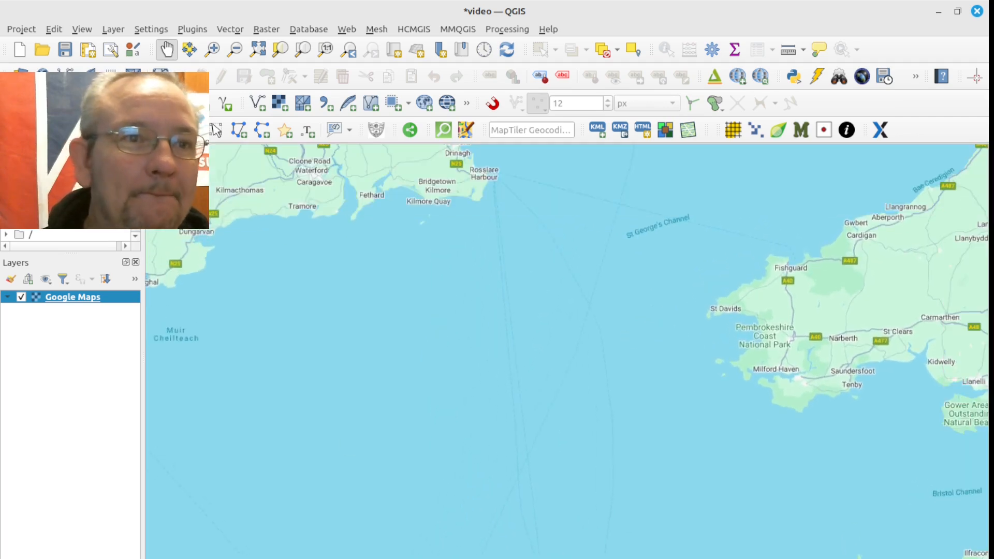
mouse_move(107, 558)
left_click(105, 541)
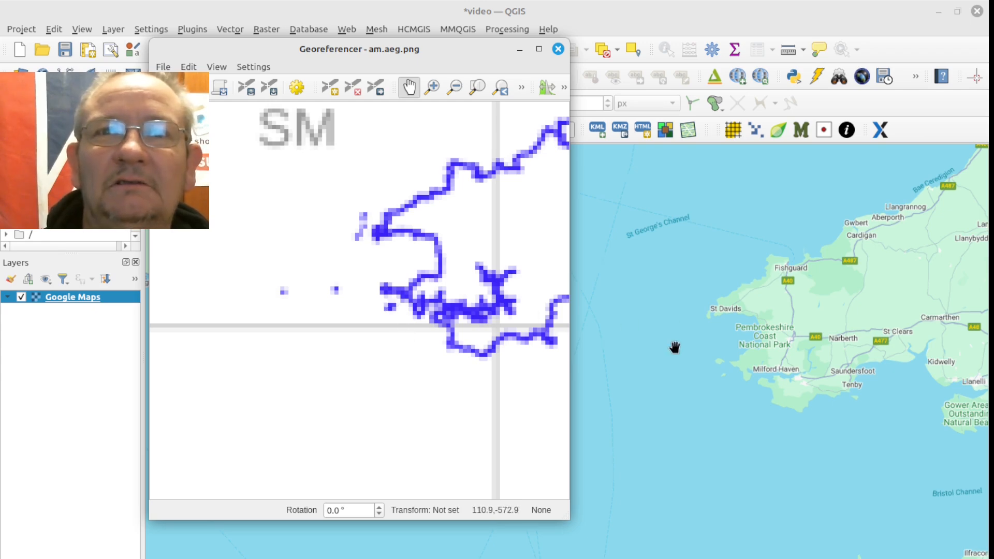
scroll(672, 346, "up", 1)
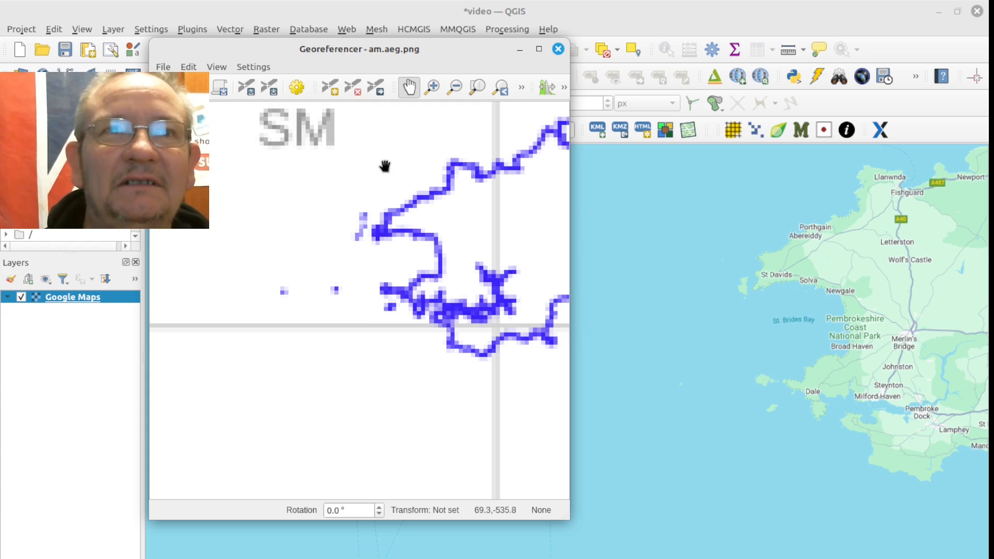
left_click(330, 86)
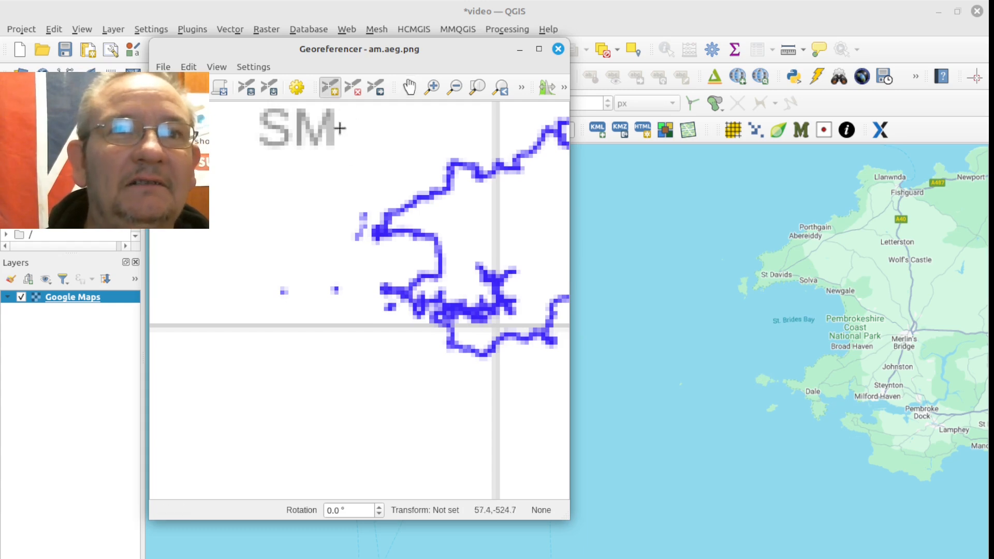
left_click(385, 288)
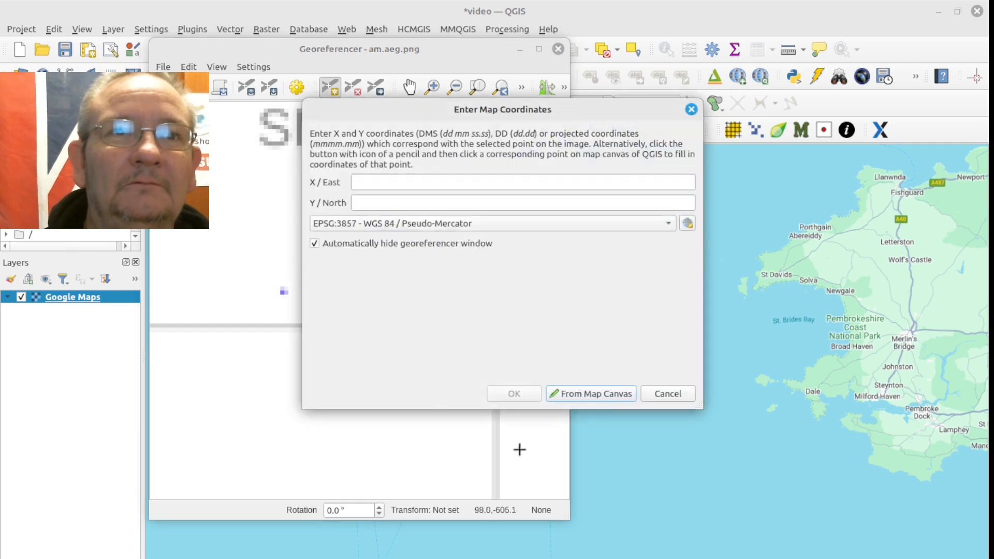
left_click(577, 393)
left_click(762, 381)
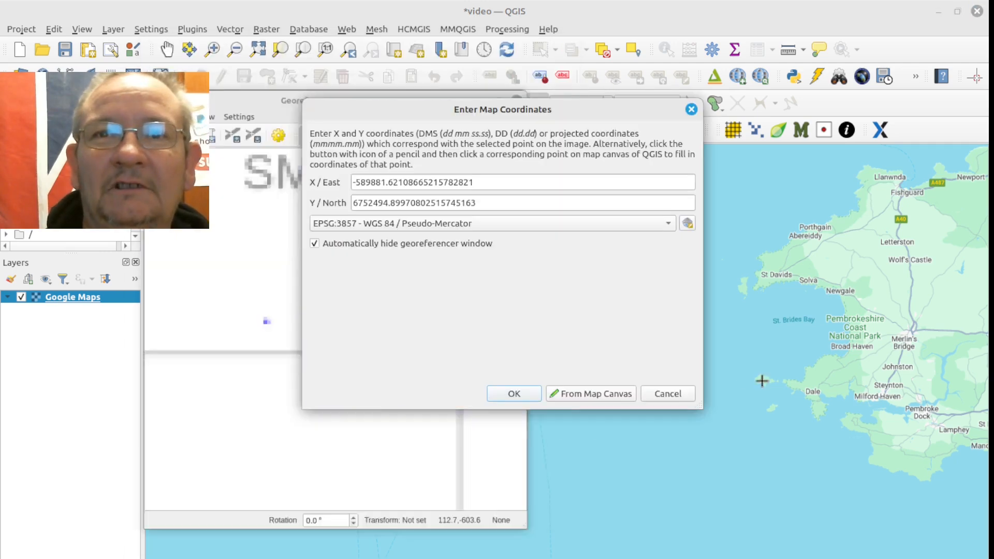
left_click(515, 393)
- Review the control points placed around the British coast, looking closely at Anglesey and the Isle of Man
scroll(409, 365, "down", 5)
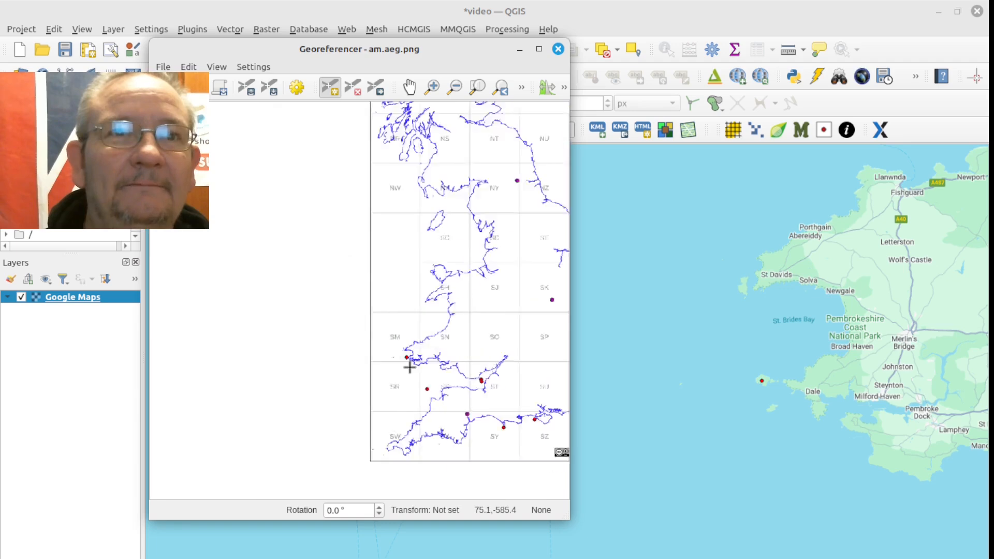
scroll(436, 274, "up", 3)
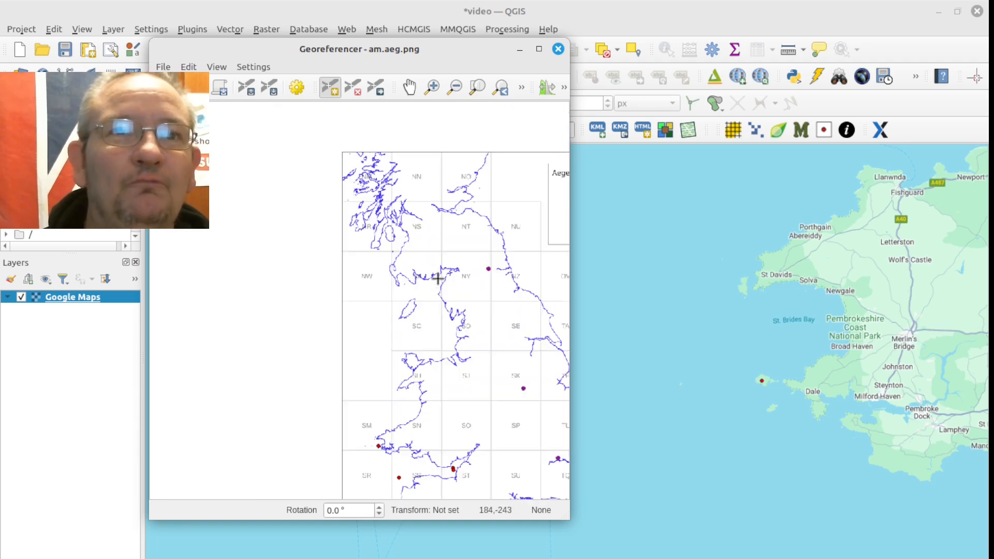
scroll(436, 284, "up", 1)
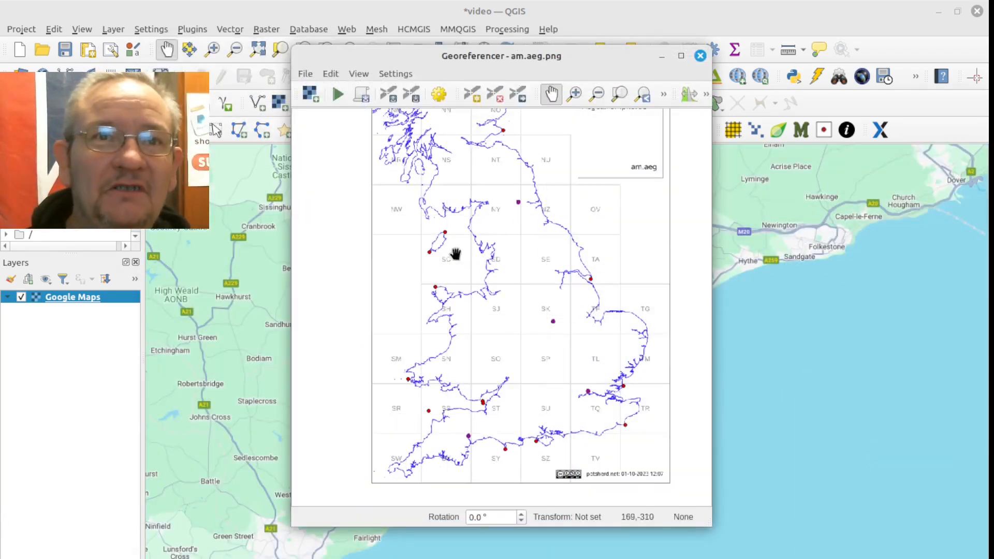
scroll(439, 326, "up", 1)
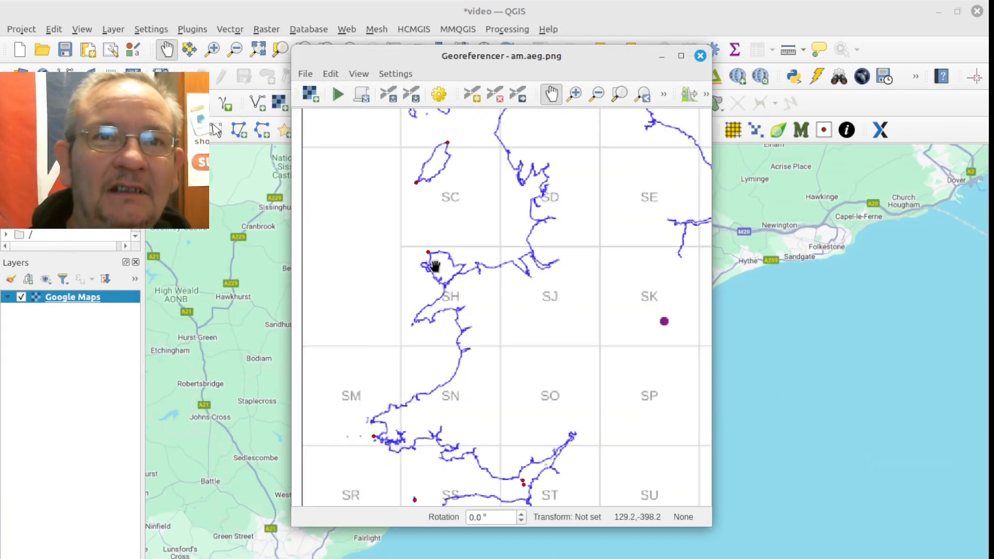
scroll(435, 266, "up", 1)
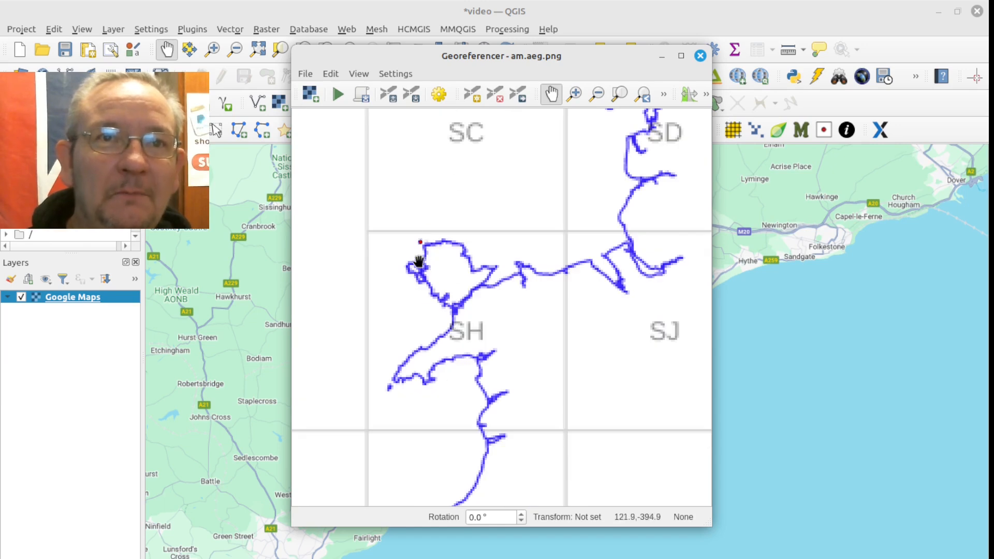
left_click_drag(501, 153, 463, 345)
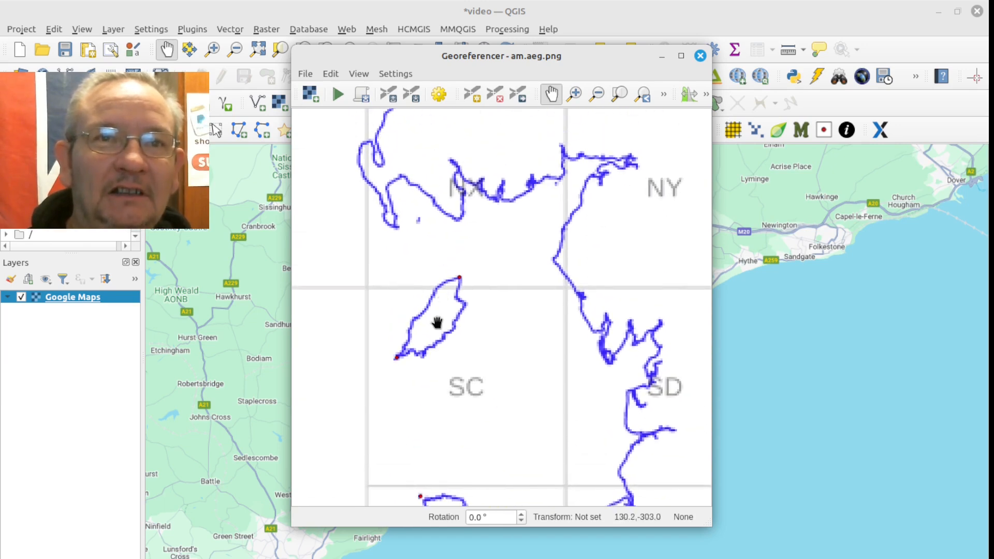
- Check the control points on the image along the east and south coasts, from the Humber to the Isle of Wight
left_click_drag(546, 319, 348, 313)
left_click_drag(595, 264, 442, 285)
left_click_drag(639, 384, 487, 230)
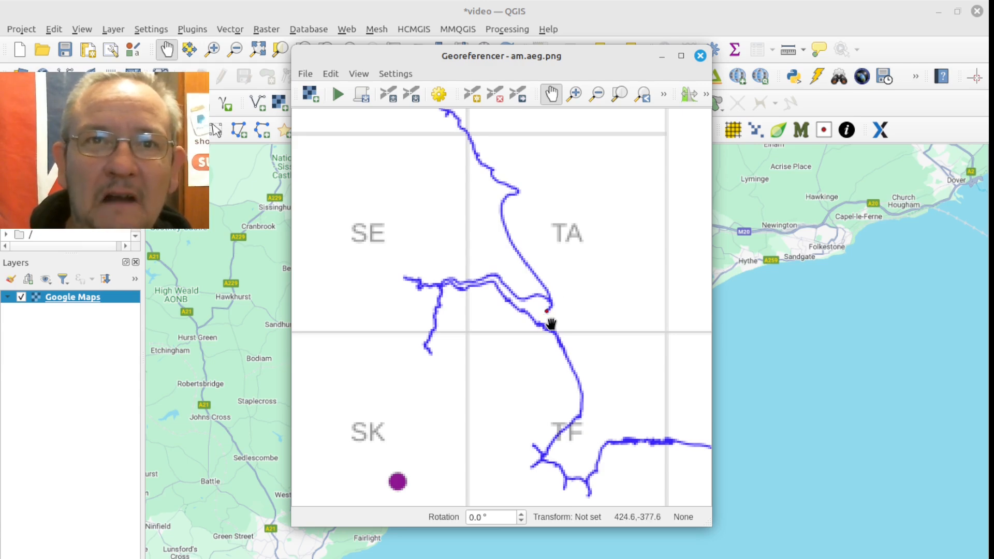
left_click_drag(619, 411, 464, 216)
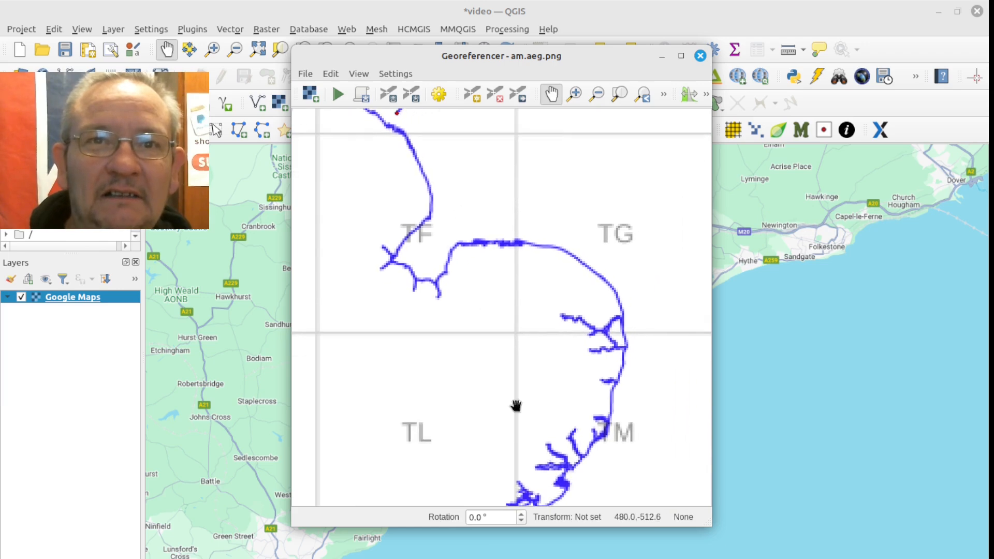
left_click_drag(523, 332, 533, 171)
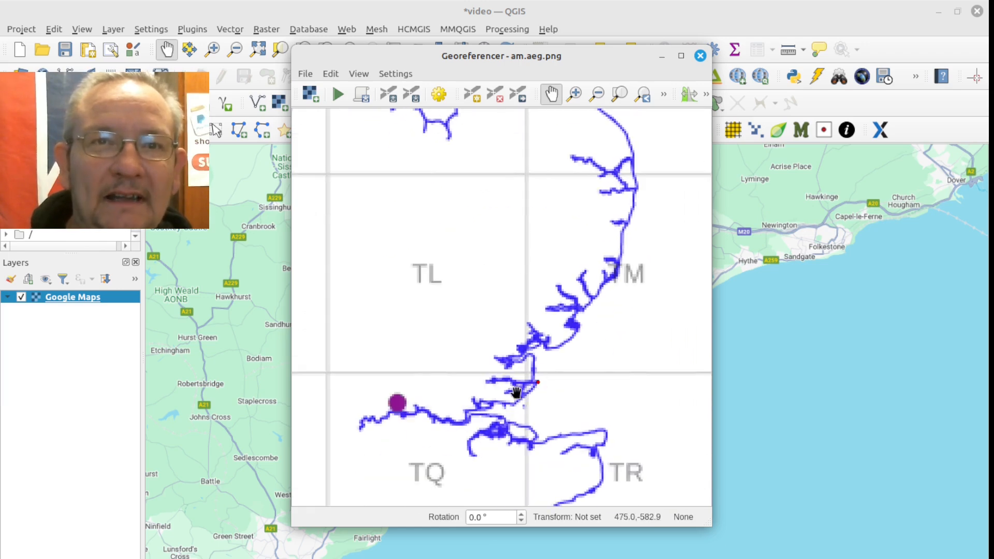
left_click_drag(551, 427, 544, 184)
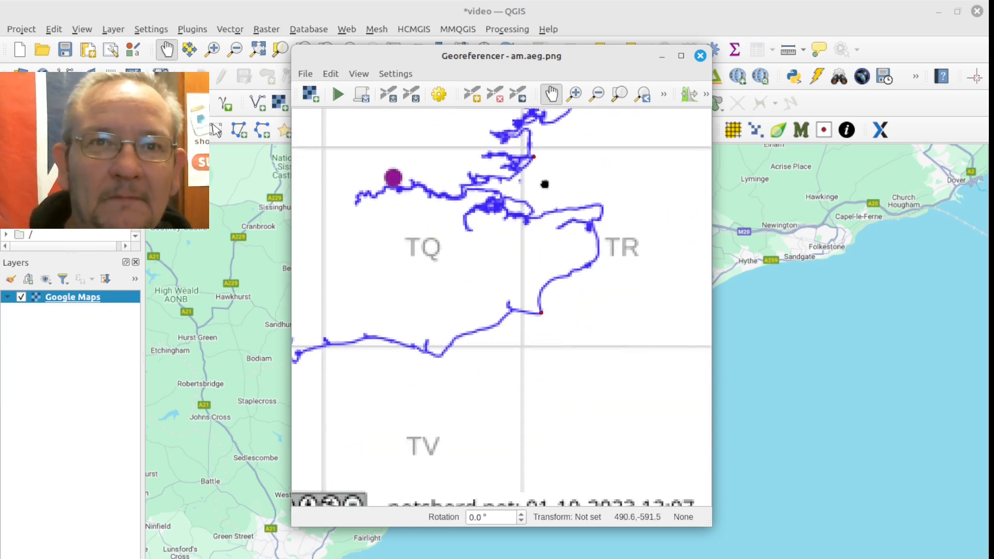
left_click_drag(439, 308, 583, 295)
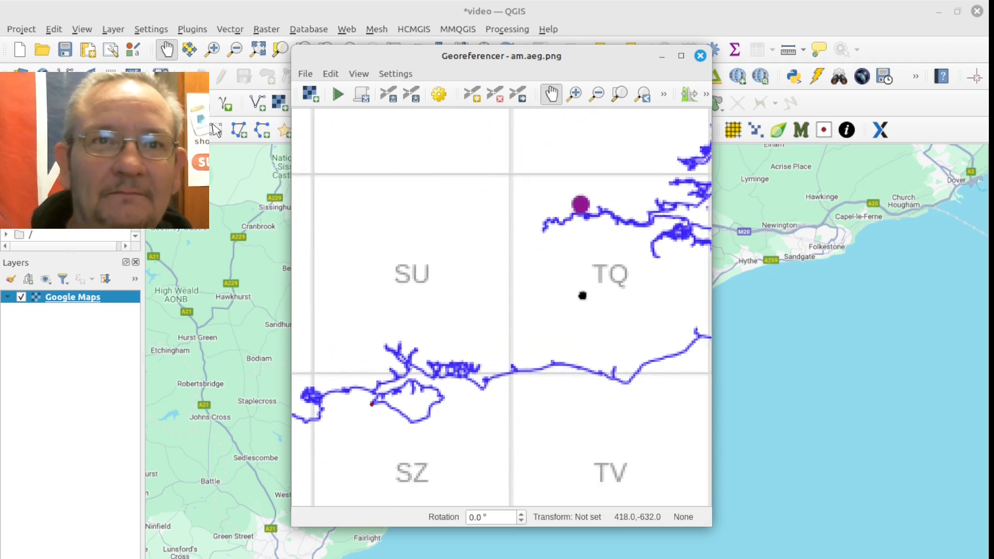
left_click_drag(475, 280, 564, 413)
left_click_drag(544, 231, 546, 412)
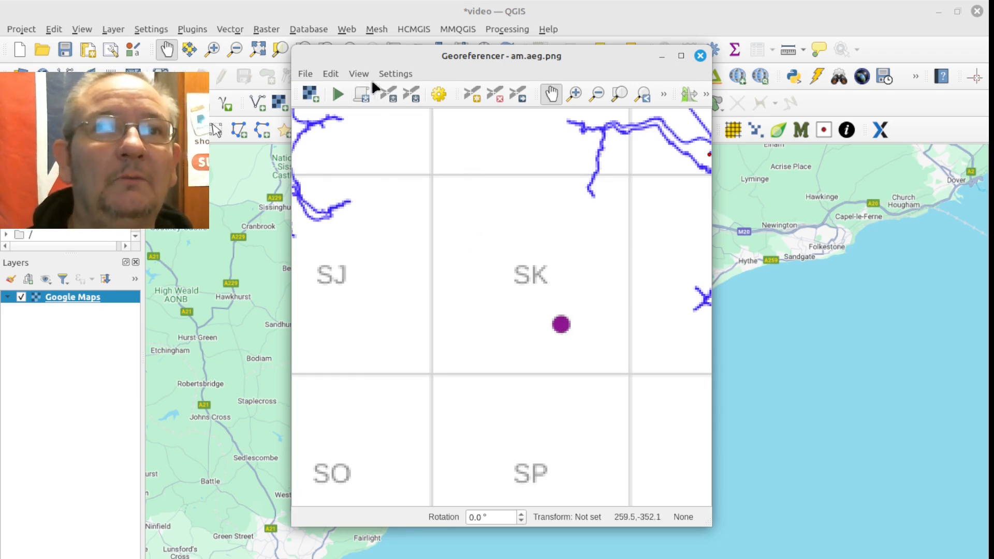
- Accept the Thin Plate Spline, Nearest Neighbour and EPSG:27700 transformation settings with output am.aeg_modified.tif, and run the georeferencing
left_click(395, 74)
left_click(401, 89)
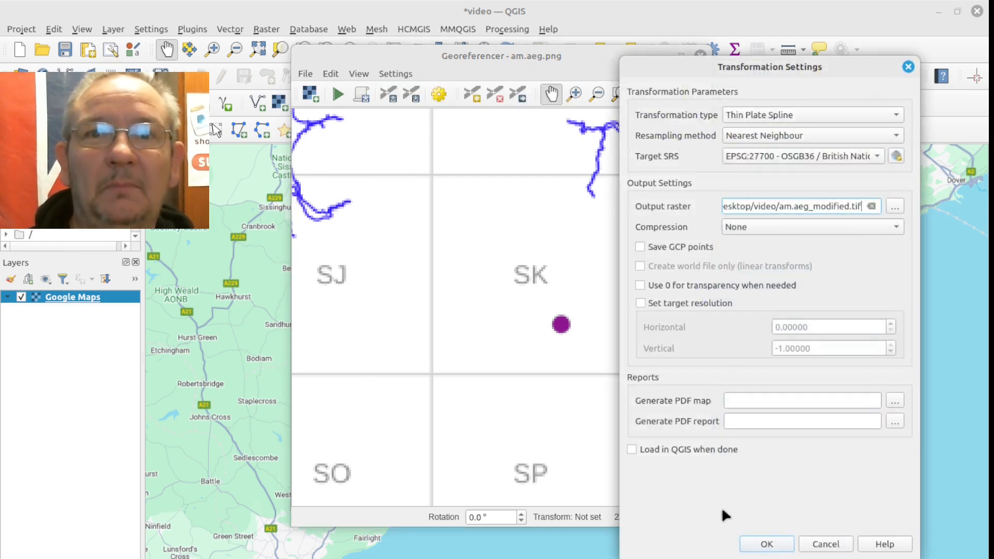
left_click(767, 544)
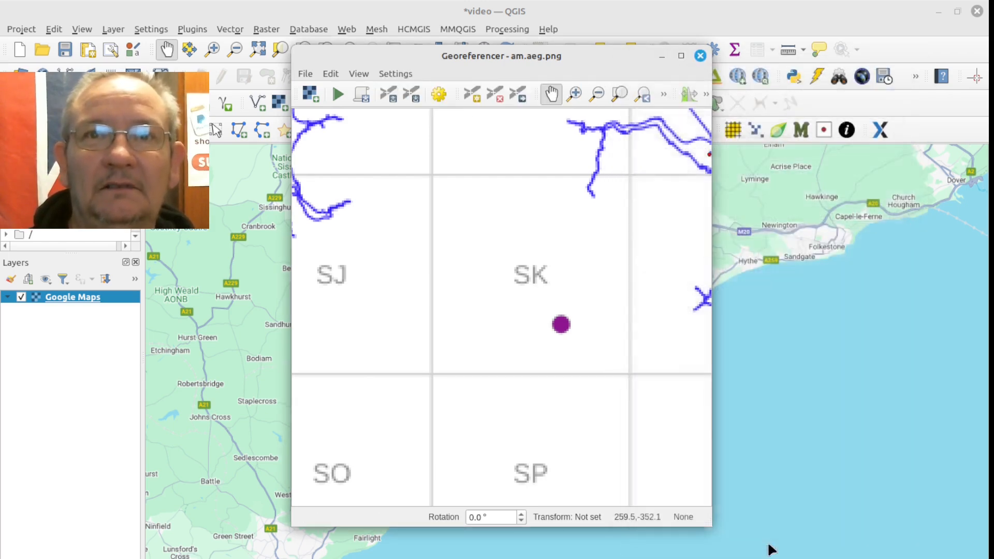
left_click(305, 75)
left_click(327, 125)
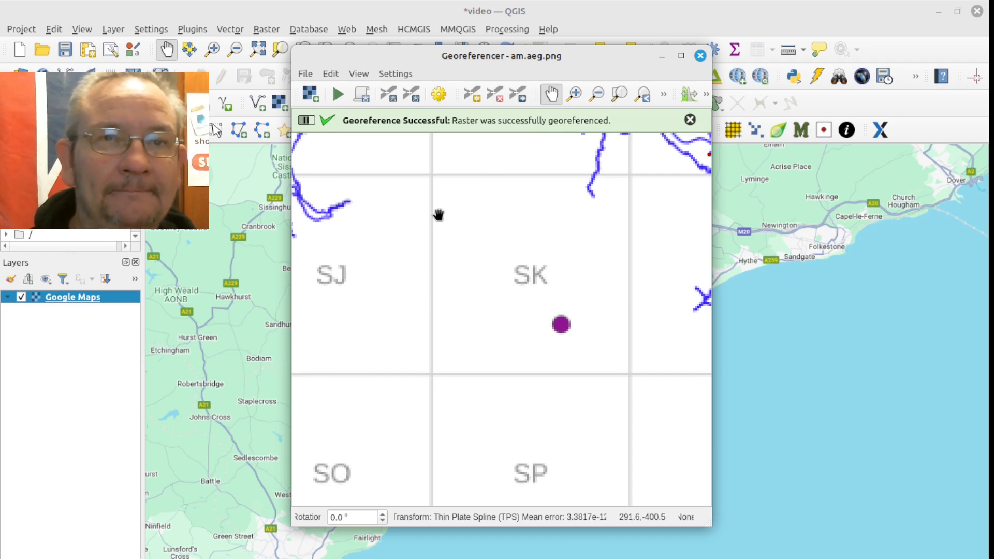
- Add am.aeg_modified.tif from the file manager to the QGIS project, using the OSGB36 to WGS 84 (9) transformation, and dismiss the notice
left_click(662, 56)
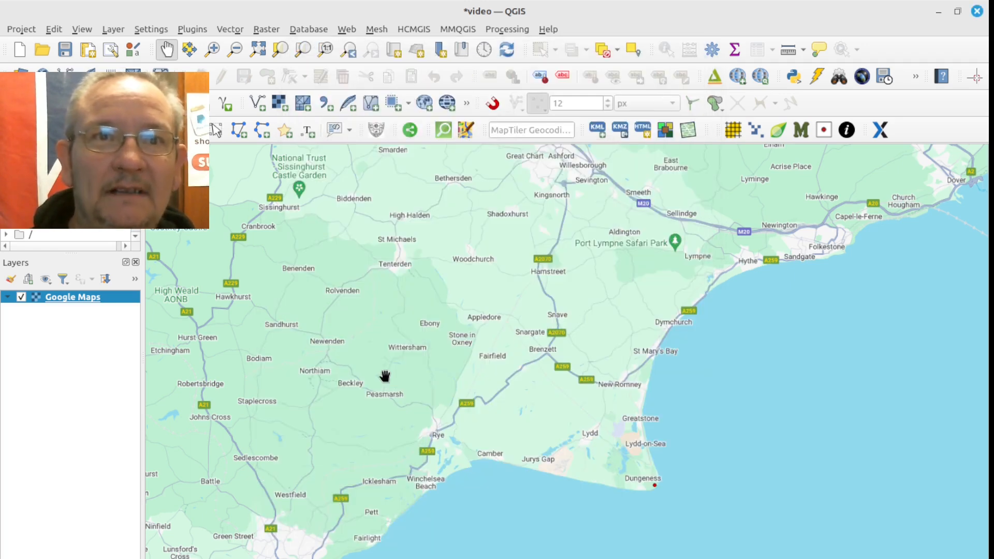
left_click(65, 514)
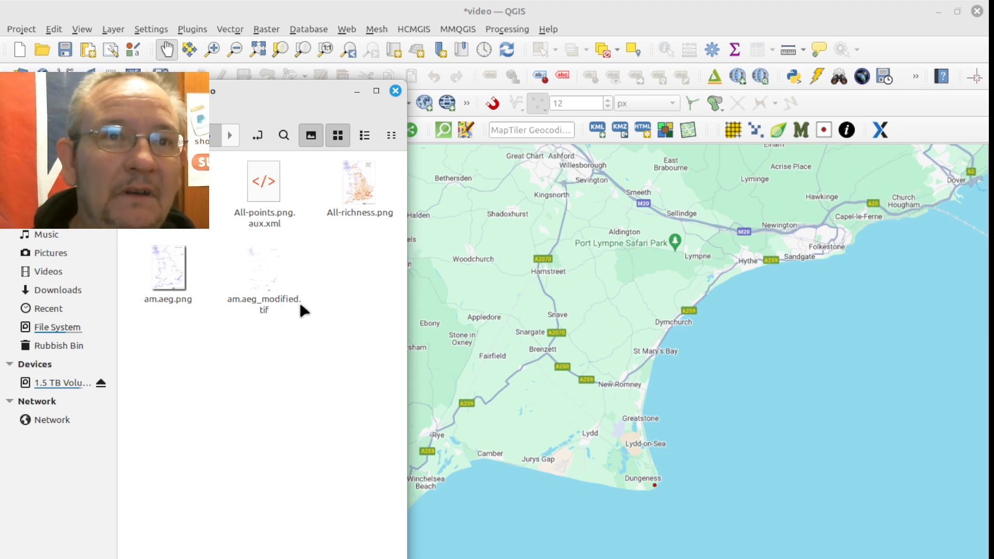
left_click_drag(262, 265, 543, 311)
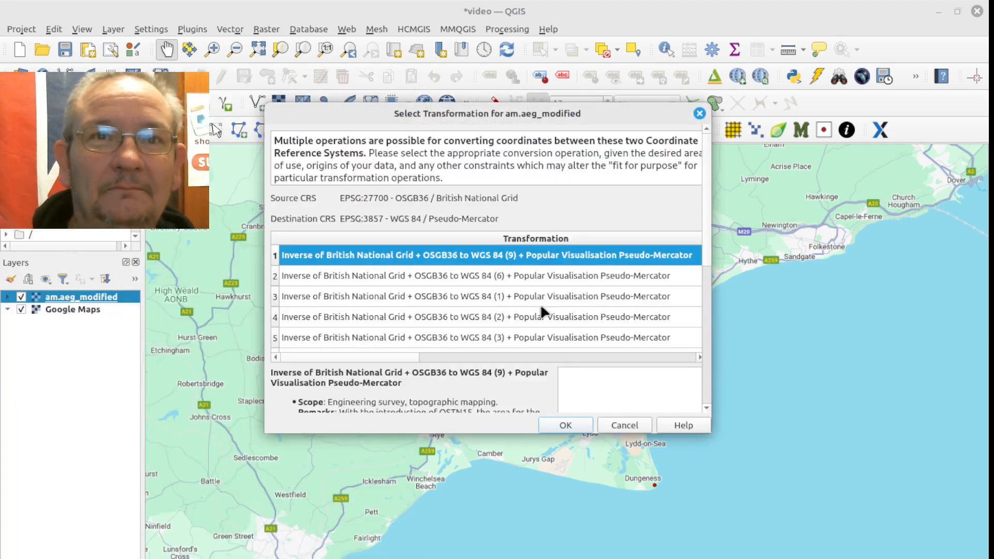
left_click(556, 425)
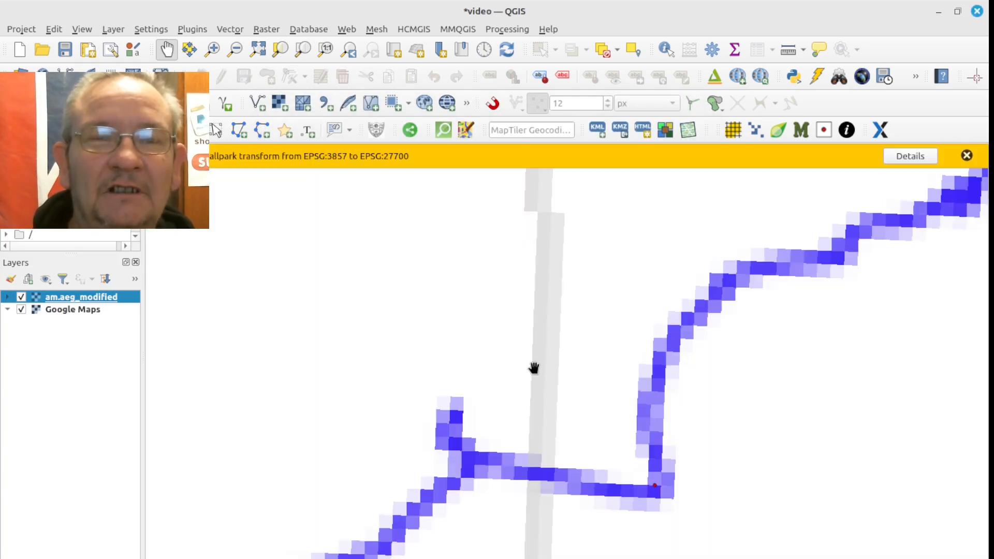
left_click(967, 155)
- Examine the whole georeferenced image over the basemap, from the English Channel up to Scotland and back
scroll(566, 395, "down", 4)
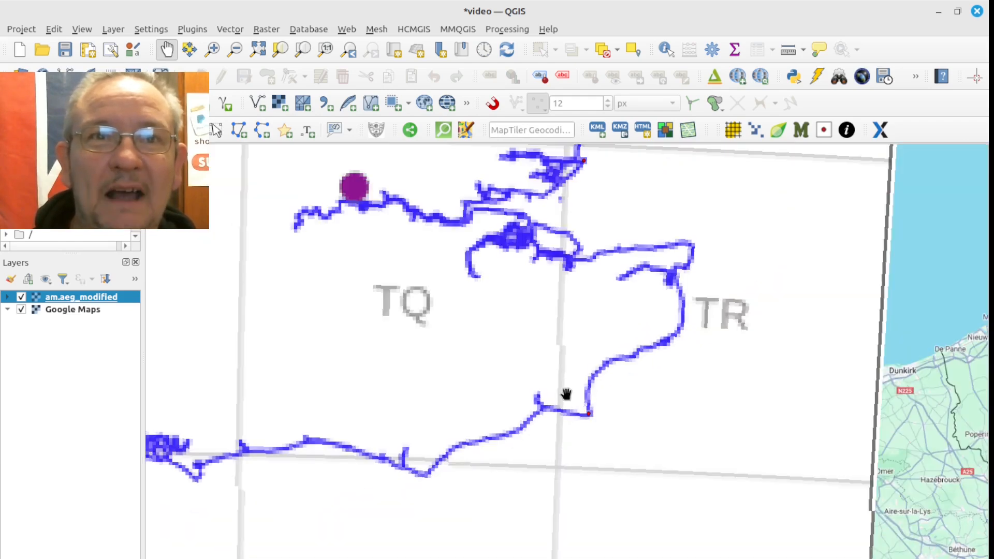
scroll(566, 395, "down", 5)
scroll(558, 366, "up", 1)
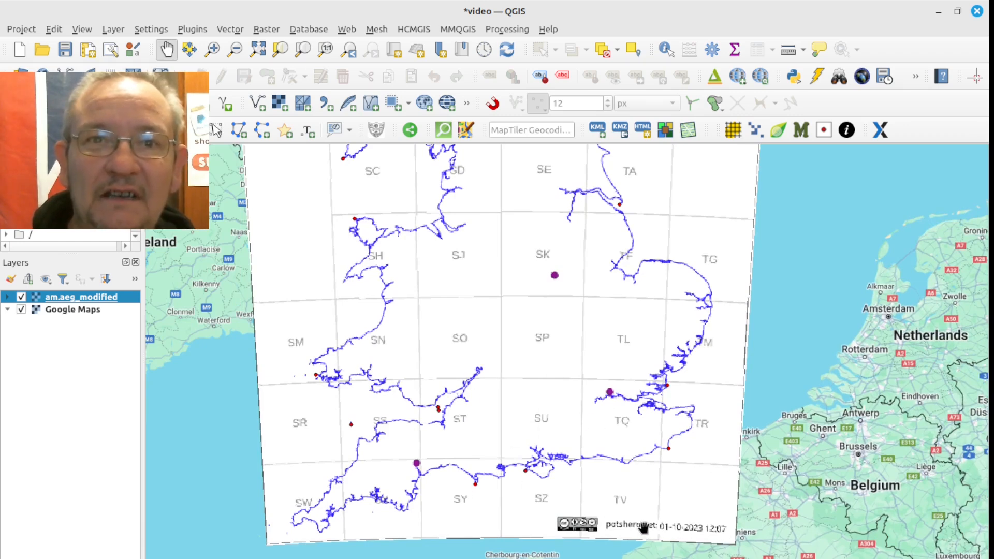
left_click_drag(546, 278, 566, 524)
left_click_drag(575, 237, 578, 396)
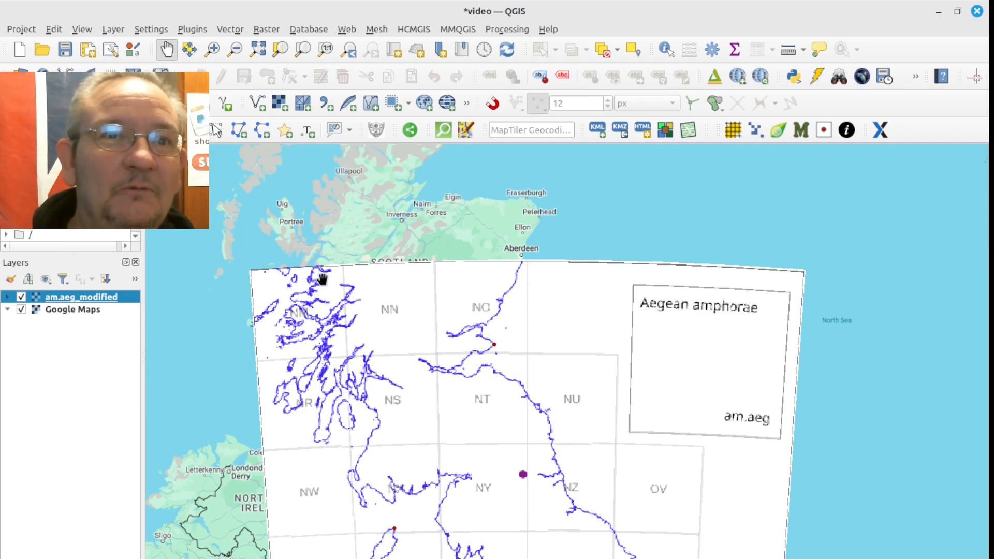
left_click_drag(402, 355, 399, 186)
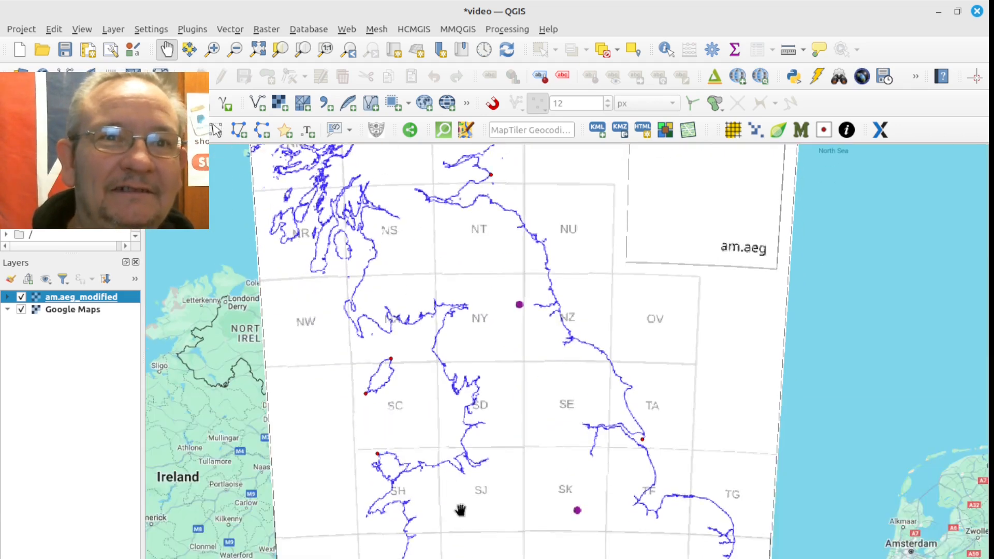
left_click_drag(459, 515, 459, 266)
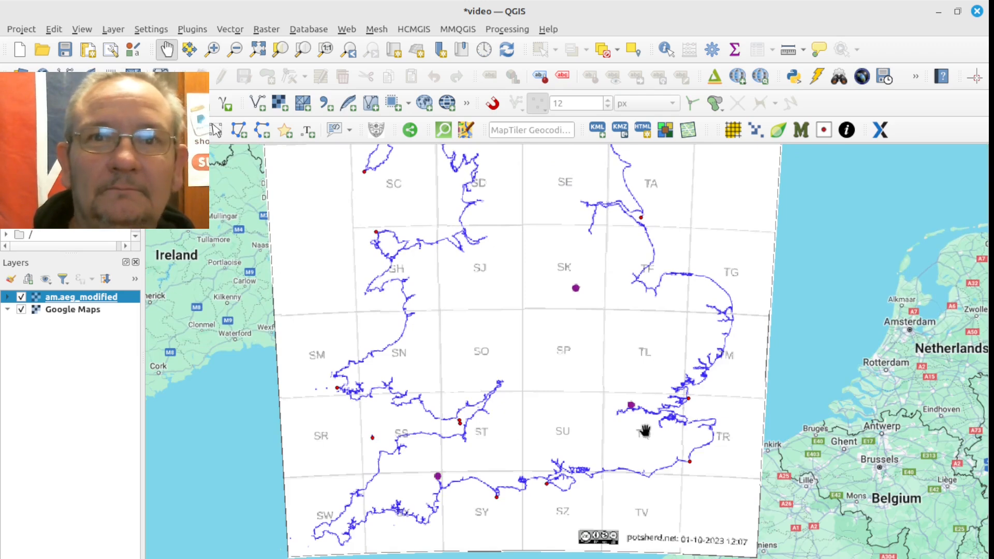
- Set the am.aeg_modified layer's blending mode to Multiply and apply it
right_click(61, 301)
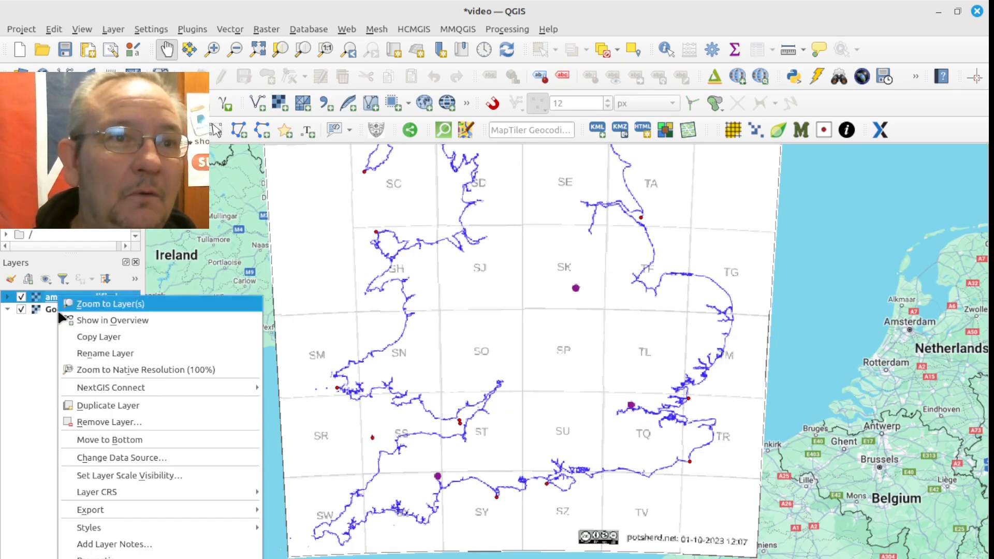
left_click(125, 556)
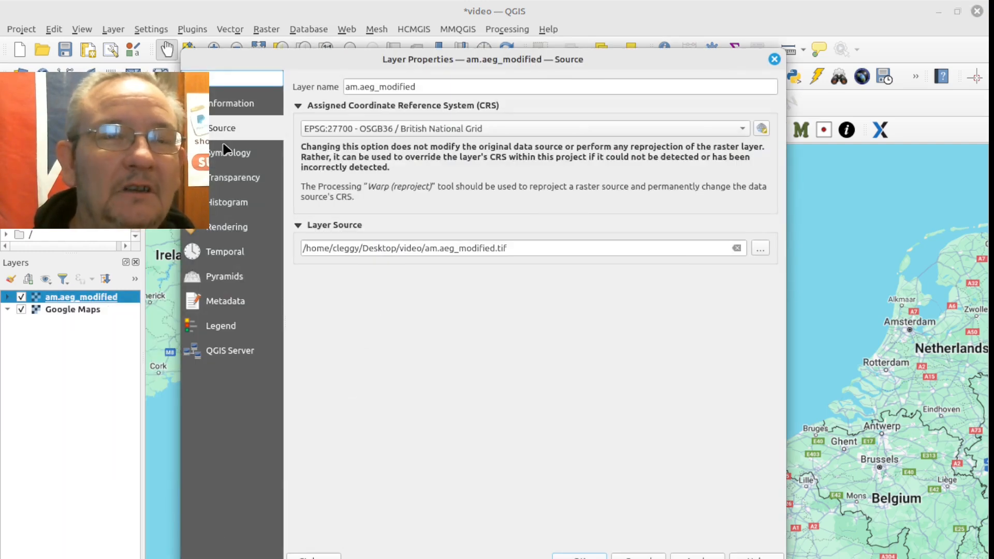
left_click(229, 154)
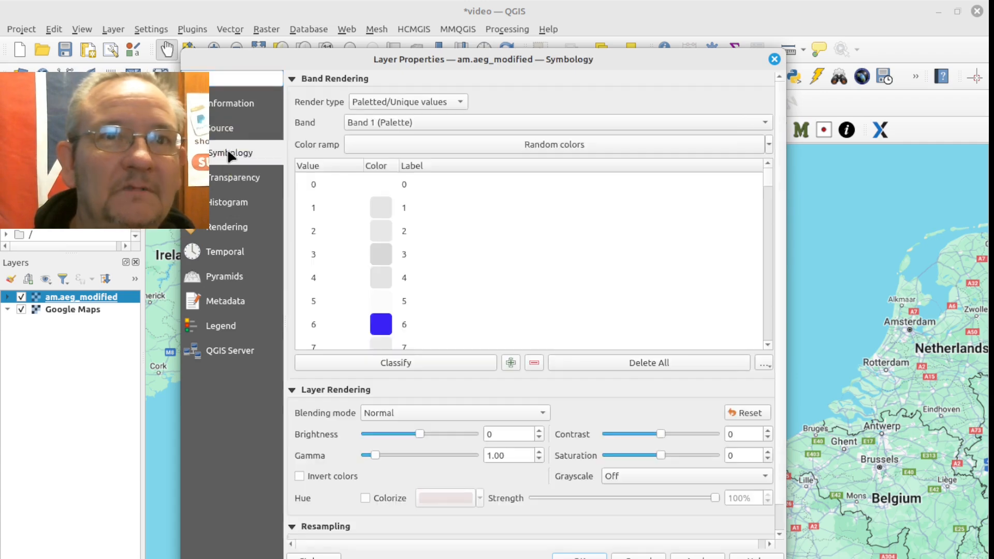
left_click(448, 413)
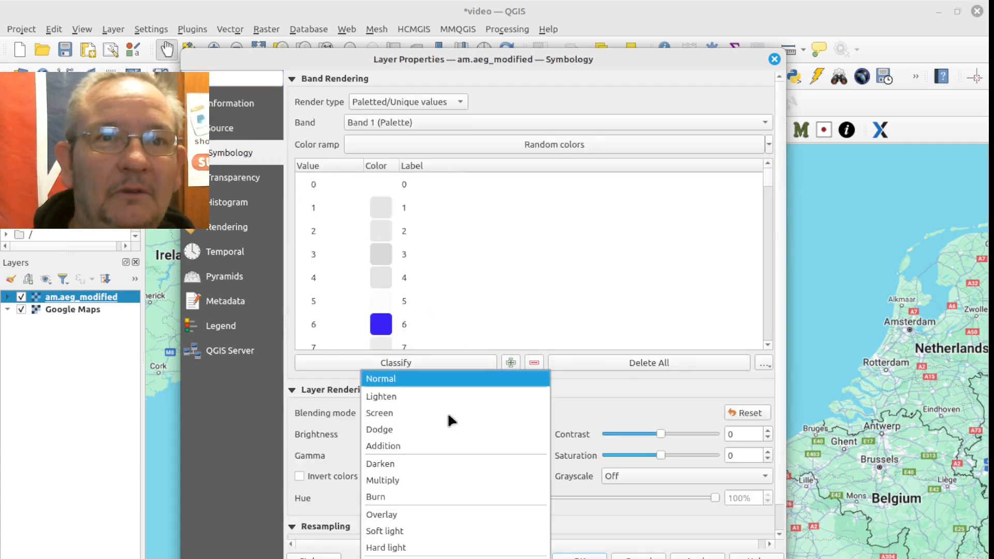
left_click(408, 480)
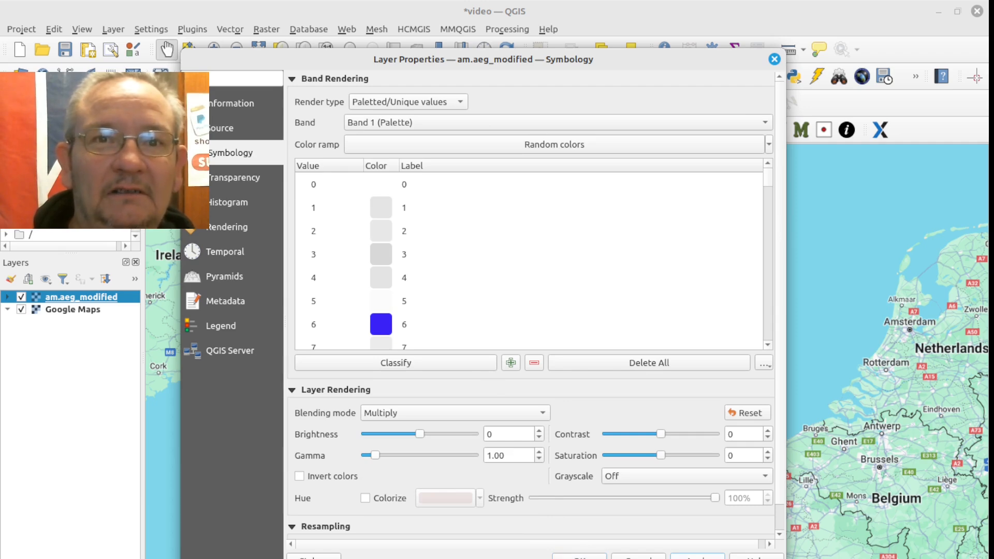
left_click(580, 558)
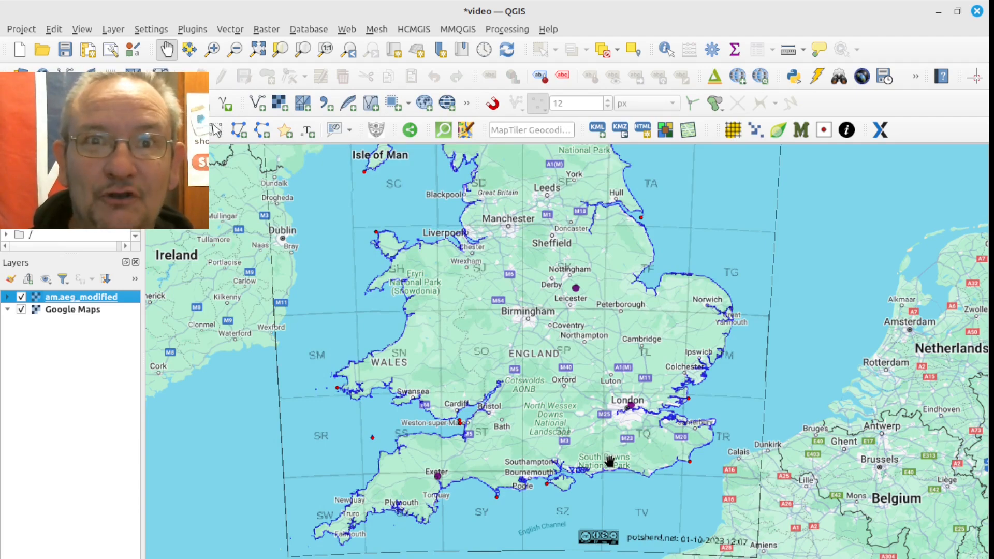
- Compare the overlaid coastline with the basemap along the Kent, Thames Estuary and Essex coasts and north to the Scottish border
scroll(606, 460, "up", 3)
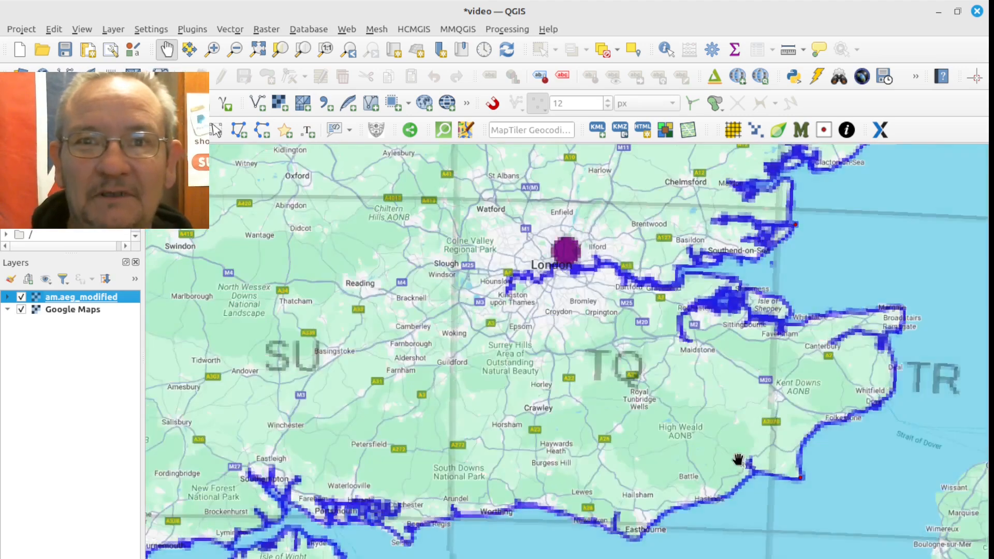
scroll(739, 459, "up", 1)
left_click_drag(725, 480, 643, 349)
scroll(660, 357, "up", 1)
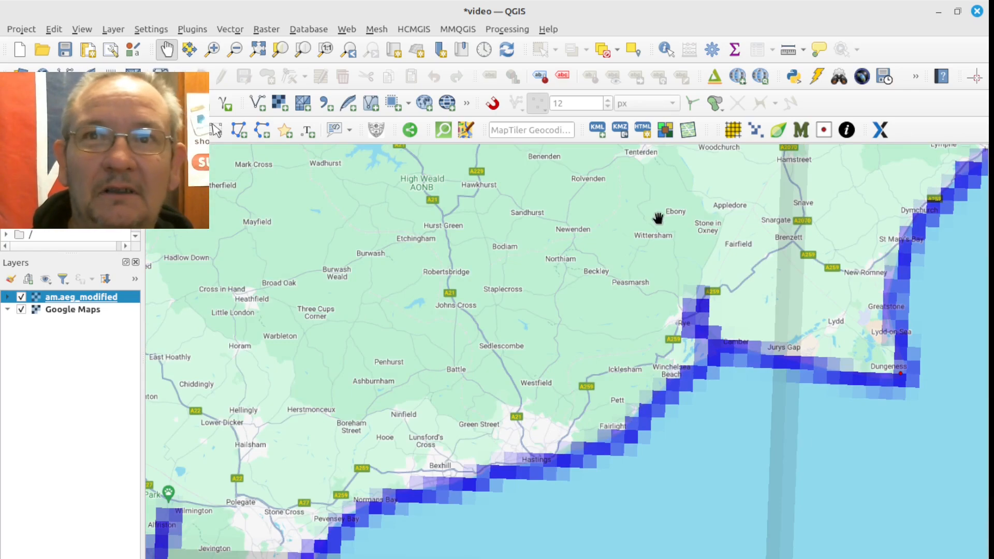
left_click_drag(654, 217, 493, 506)
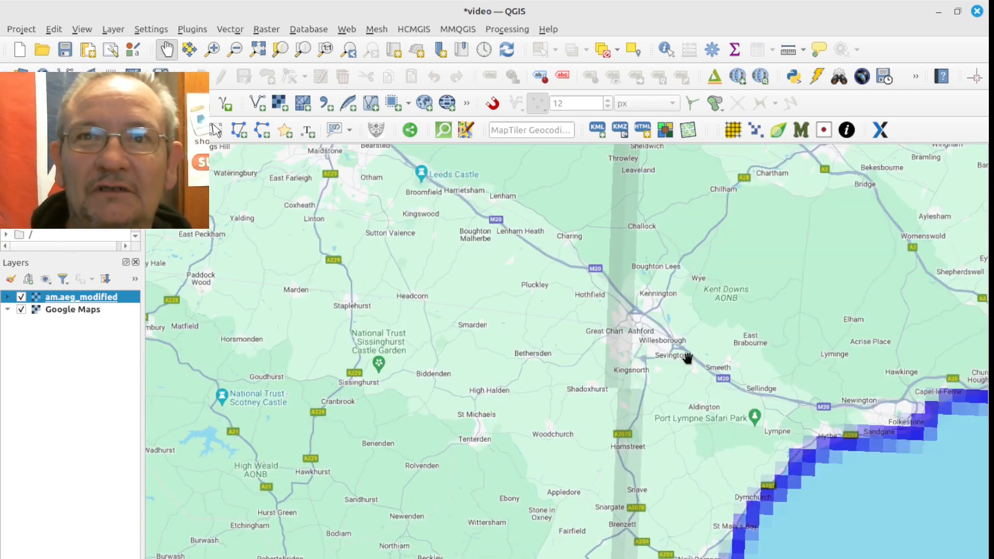
left_click_drag(687, 357, 348, 404)
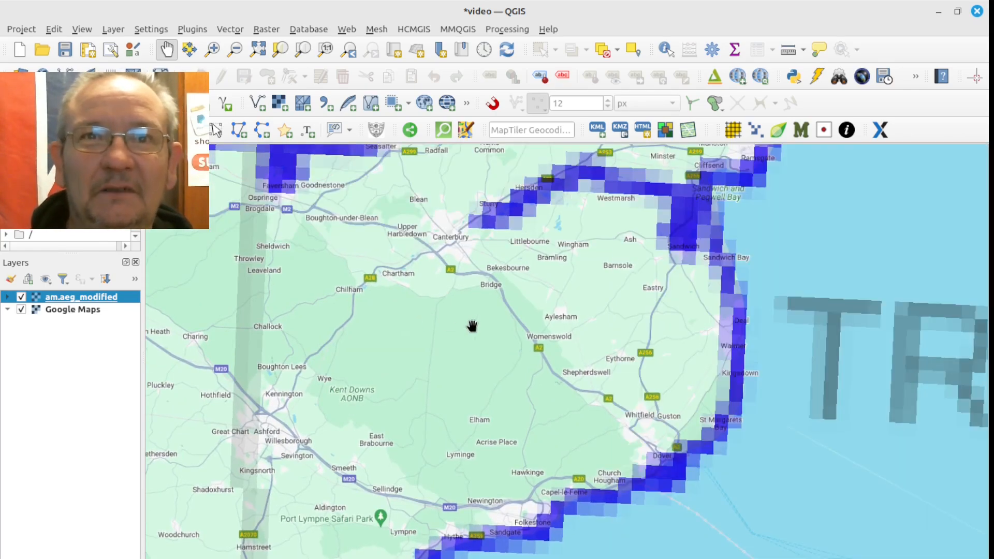
left_click_drag(559, 244, 533, 497)
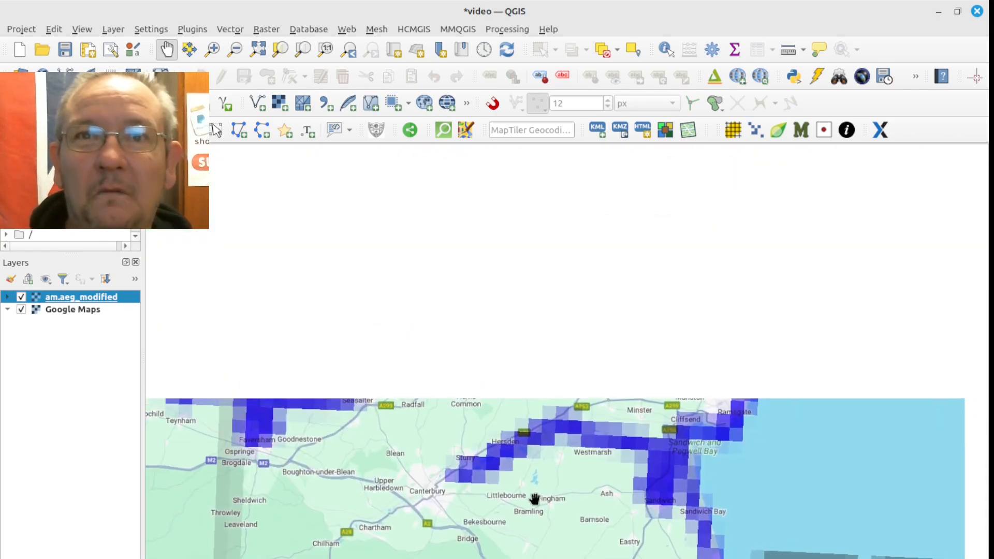
left_click_drag(427, 396, 702, 426)
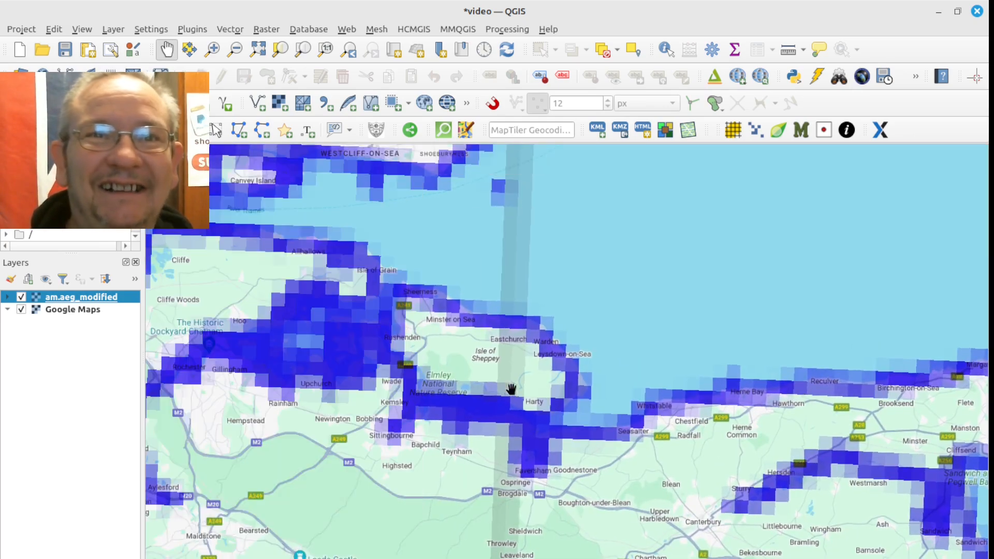
left_click_drag(341, 284, 494, 505)
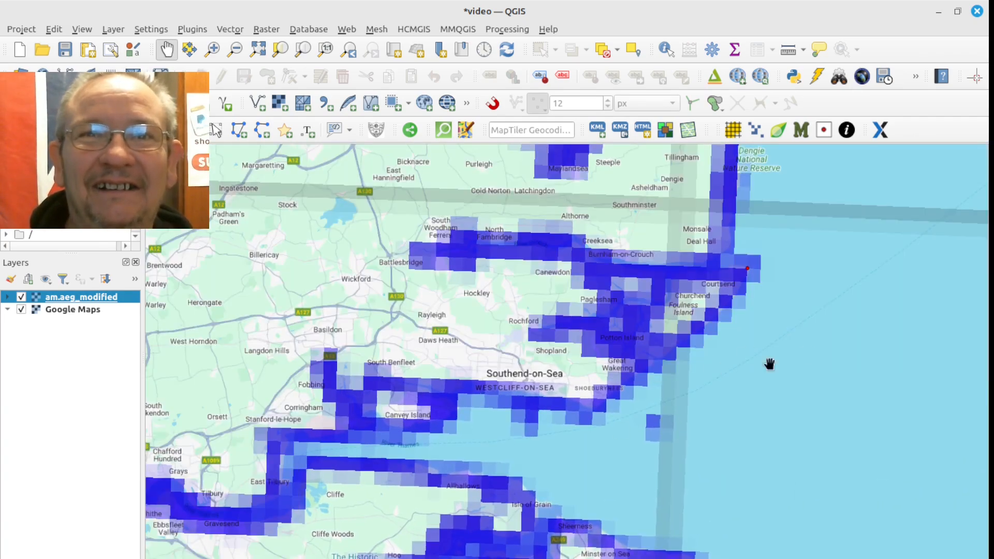
left_click_drag(865, 203, 801, 498)
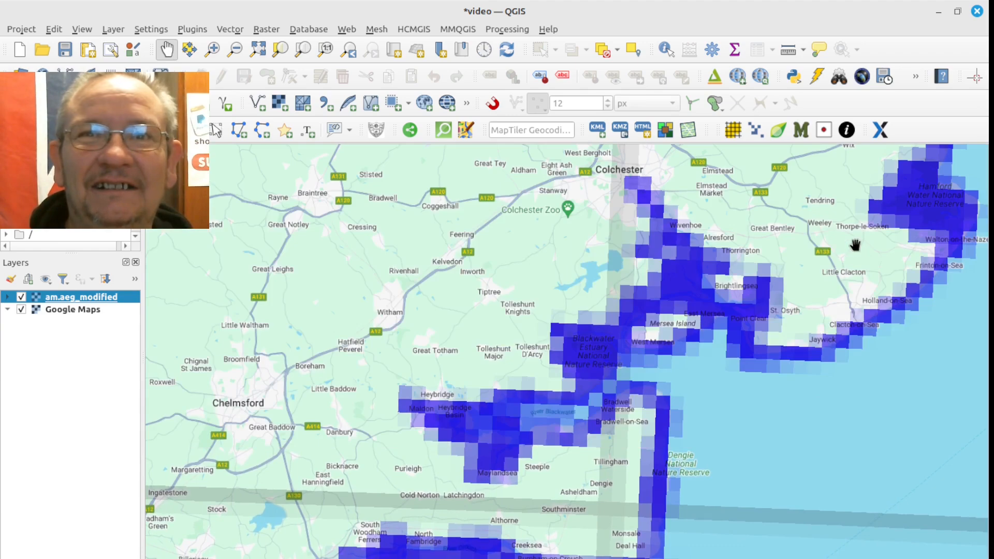
left_click_drag(854, 247, 574, 475)
scroll(574, 475, "down", 3)
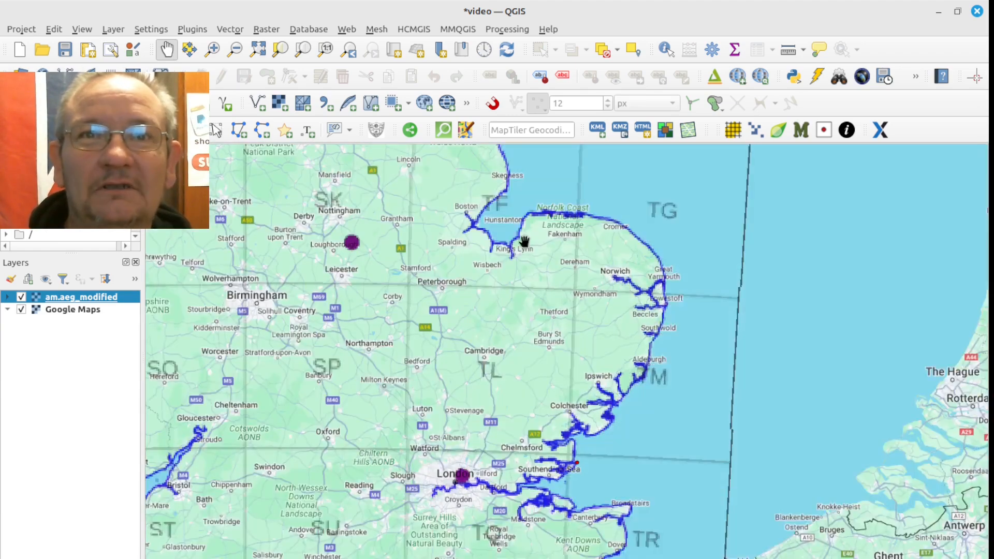
left_click_drag(524, 241, 600, 484)
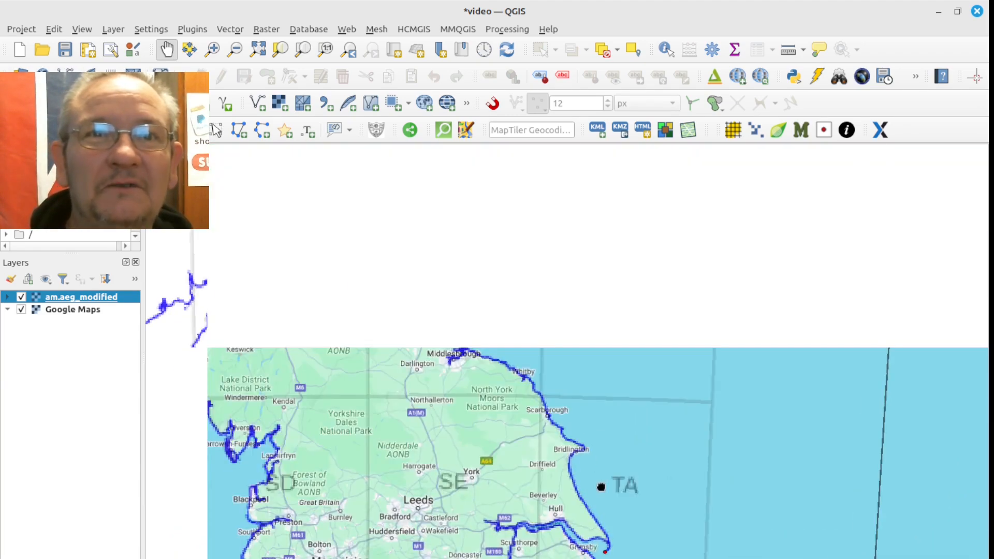
left_click_drag(464, 203, 567, 362)
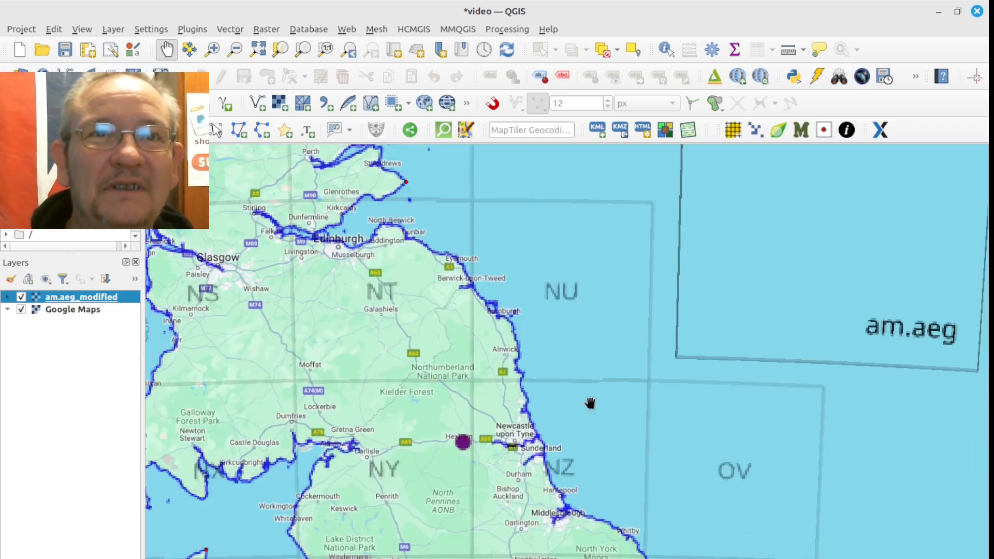
- Compare the overlaid coastline with the basemap along Northumberland, Galloway, southern Kintyre and the Isle of Man
scroll(539, 384, "up", 3)
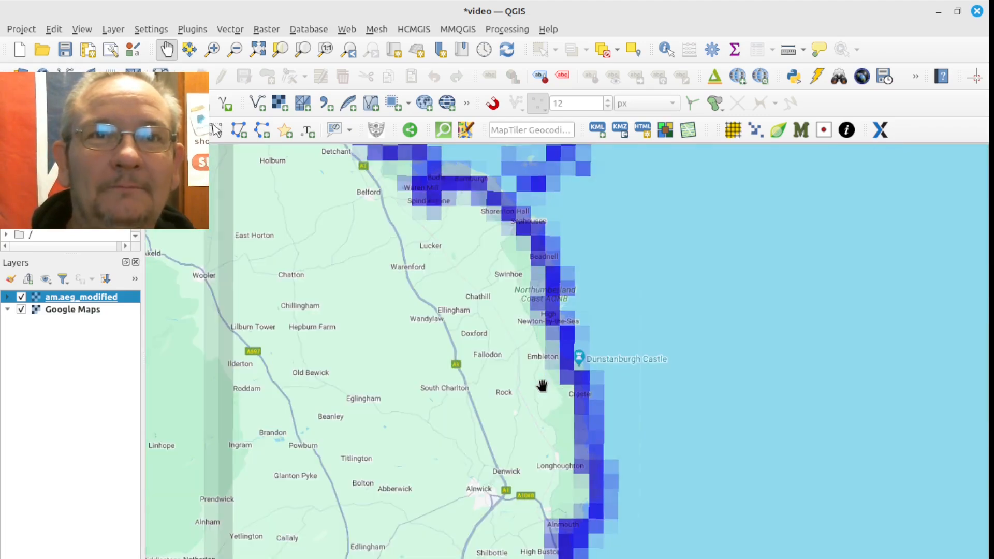
scroll(539, 384, "down", 3)
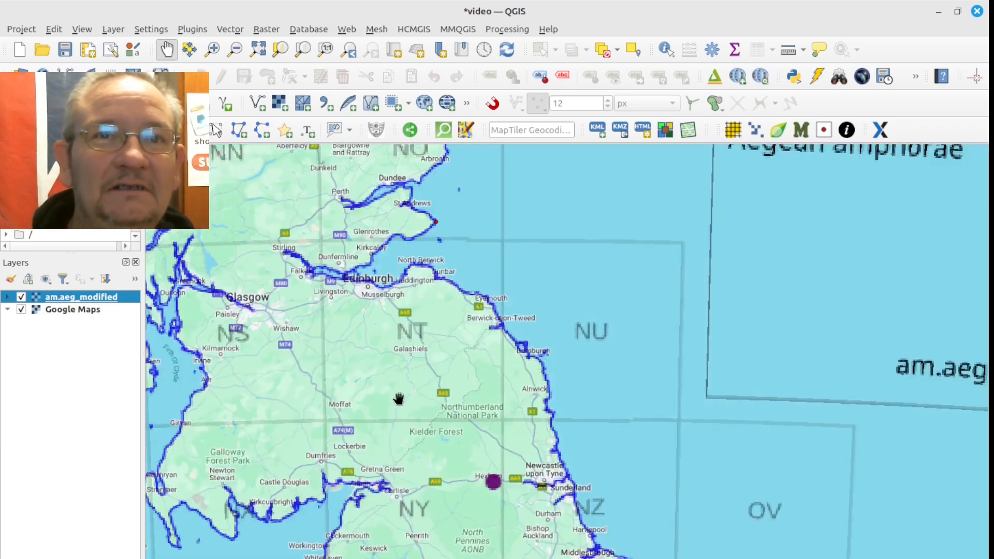
left_click_drag(442, 397, 696, 365)
scroll(511, 459, "up", 3)
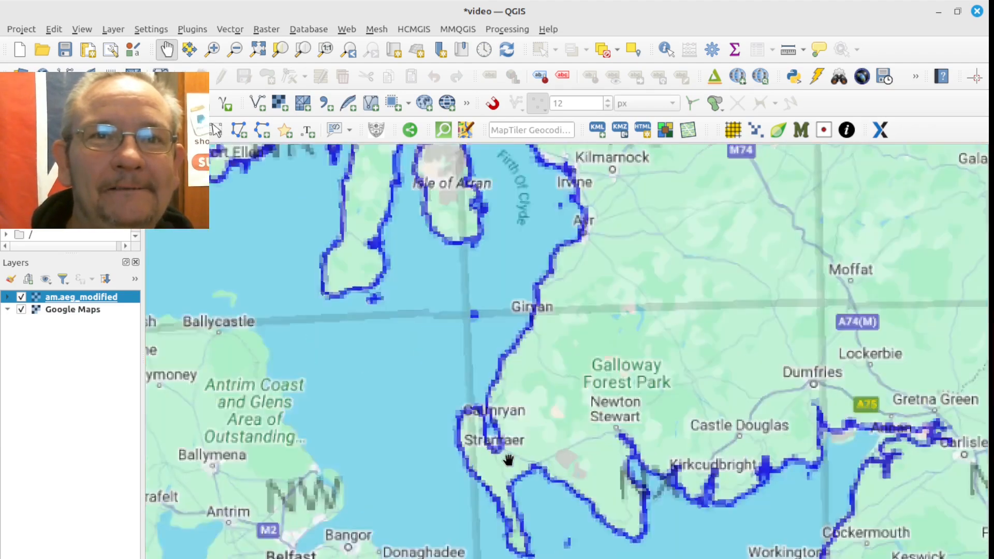
scroll(509, 460, "down", 3)
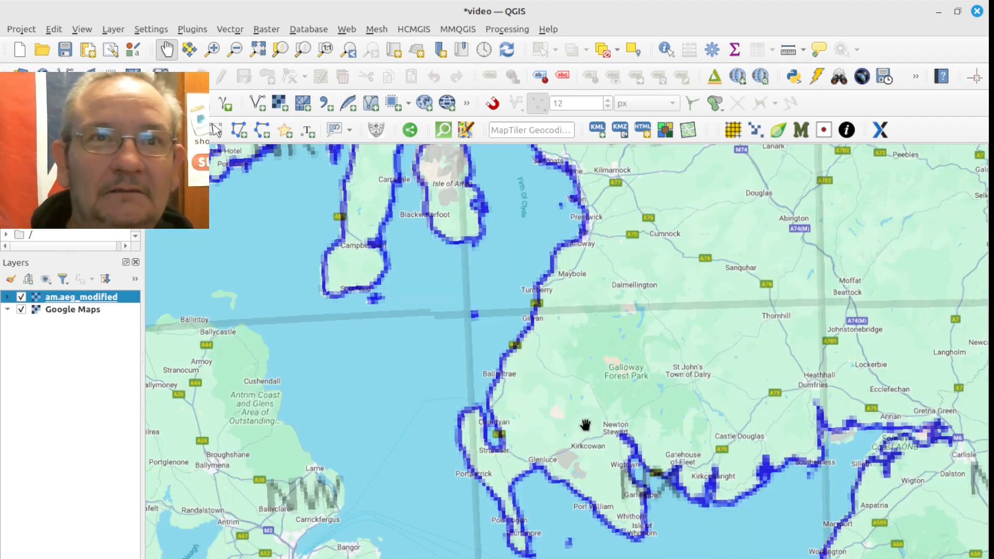
scroll(323, 282, "up", 1)
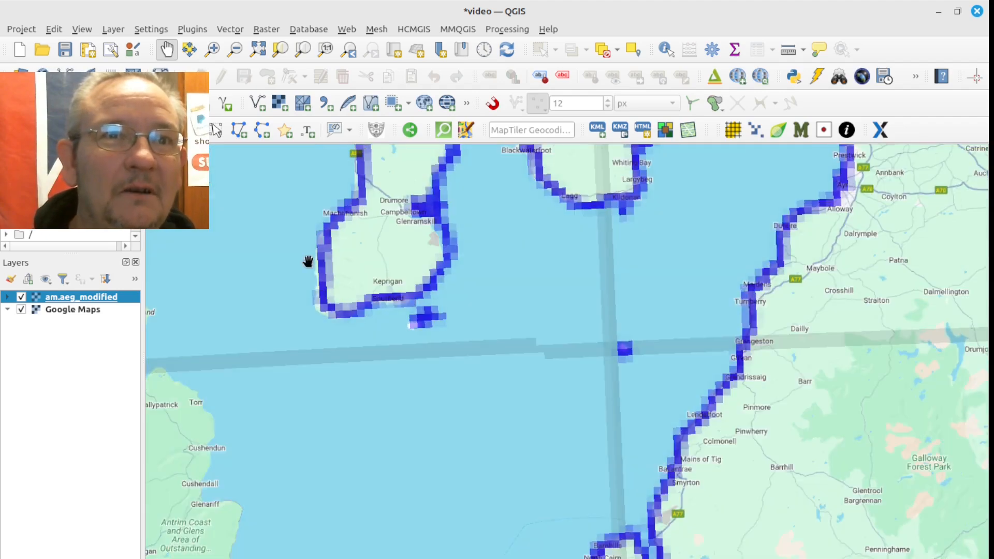
scroll(560, 397, "down", 1)
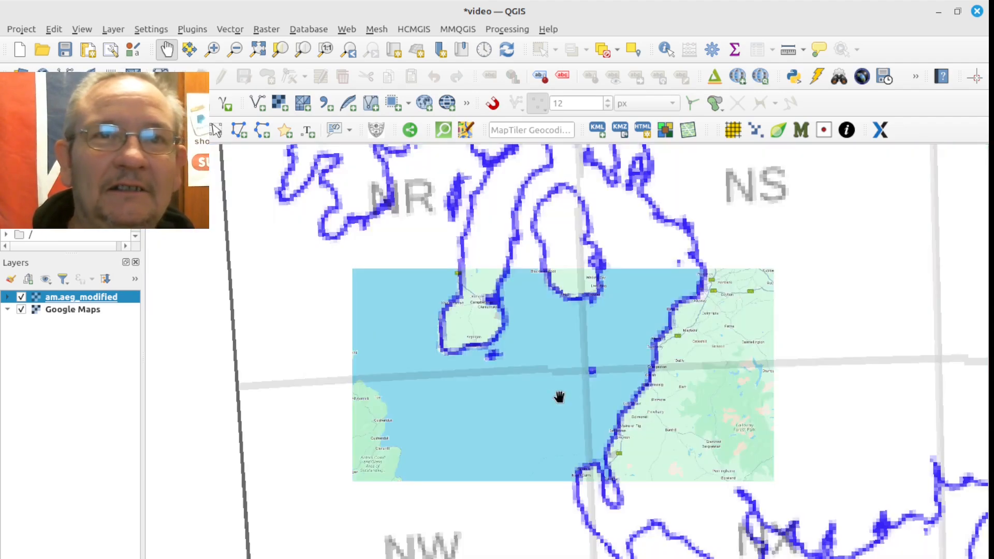
left_click_drag(698, 486, 662, 133)
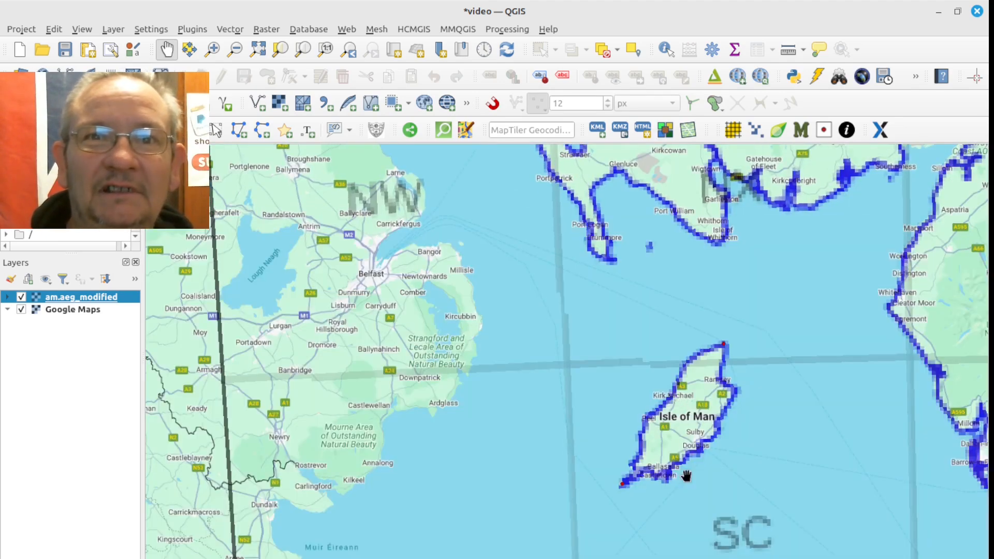
left_click_drag(685, 473, 525, 163)
- Check the overlay's fit along the North Wales coast, the Severn Estuary up towards Gloucester, and the Bristol Channel
left_click_drag(616, 439, 539, 174)
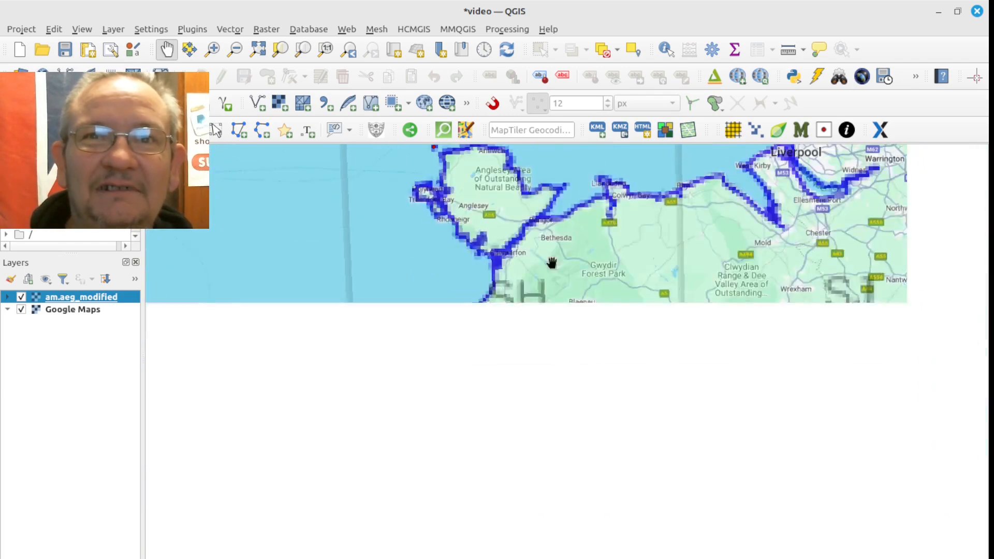
left_click_drag(571, 420, 538, 165)
left_click_drag(498, 409, 569, 366)
left_click_drag(633, 406, 552, 291)
scroll(803, 372, "up", 1)
scroll(803, 372, "up", 1)
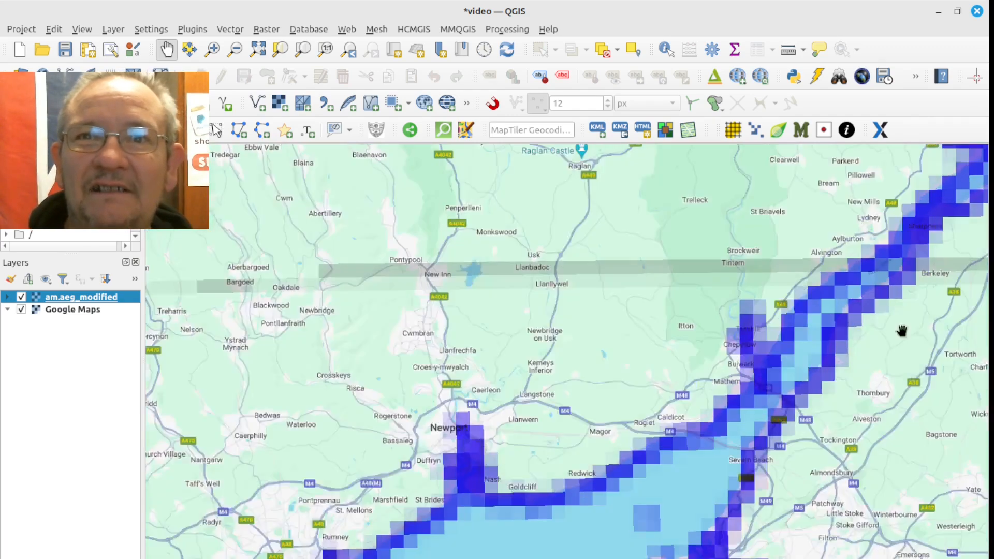
left_click_drag(901, 333, 599, 479)
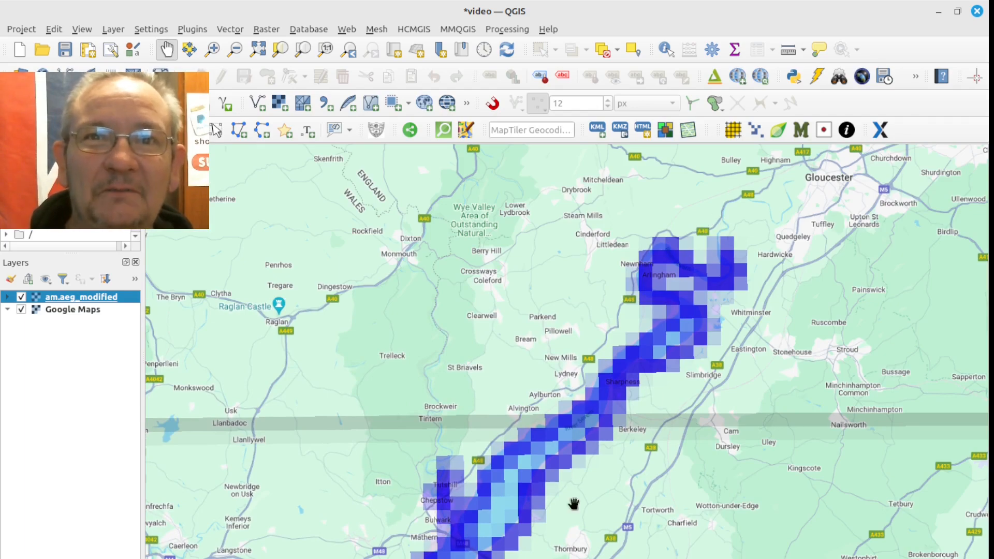
scroll(620, 500, "down", 2)
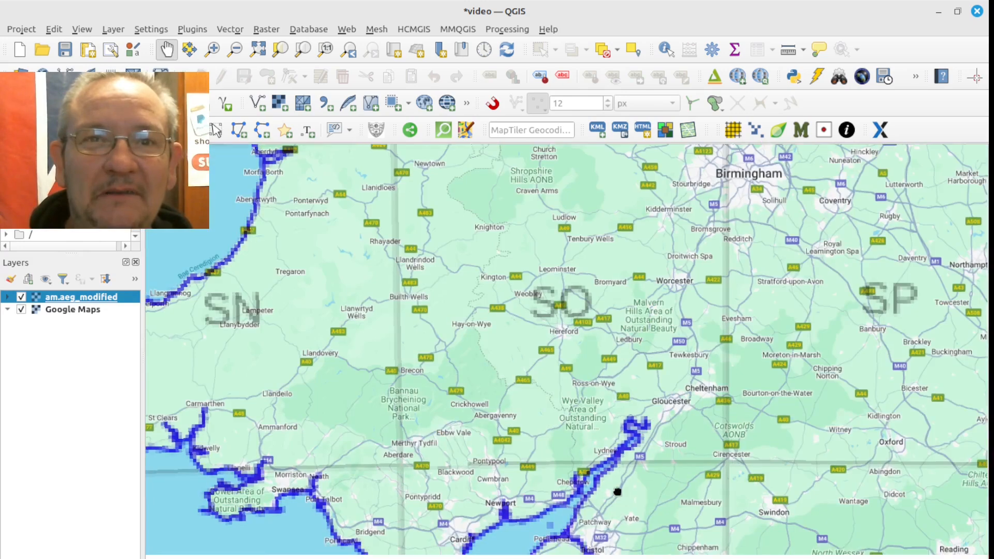
left_click_drag(618, 492, 594, 293)
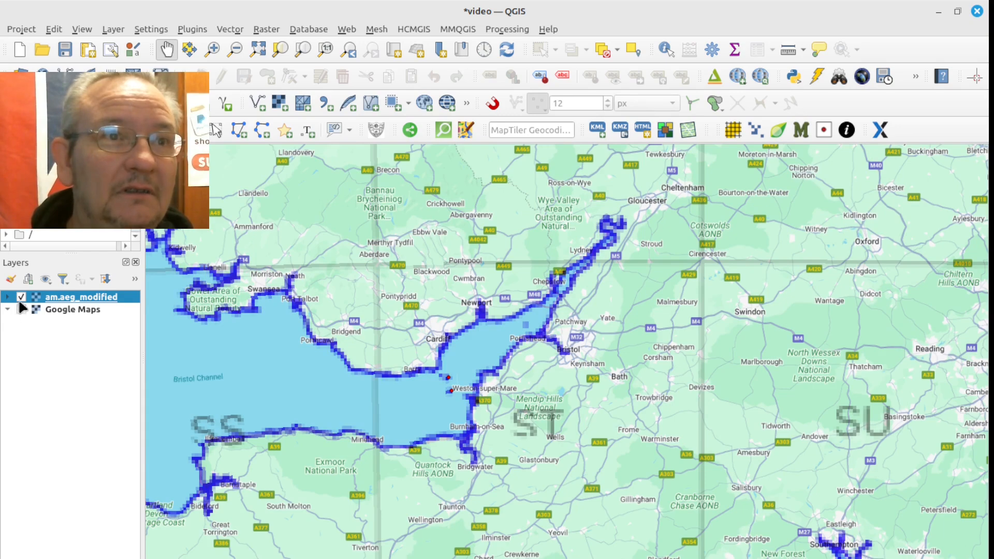
- Switch to the Georeferencer window, view the whole am.aeg.png map and look at the available settings commands
key("alt+Tab")
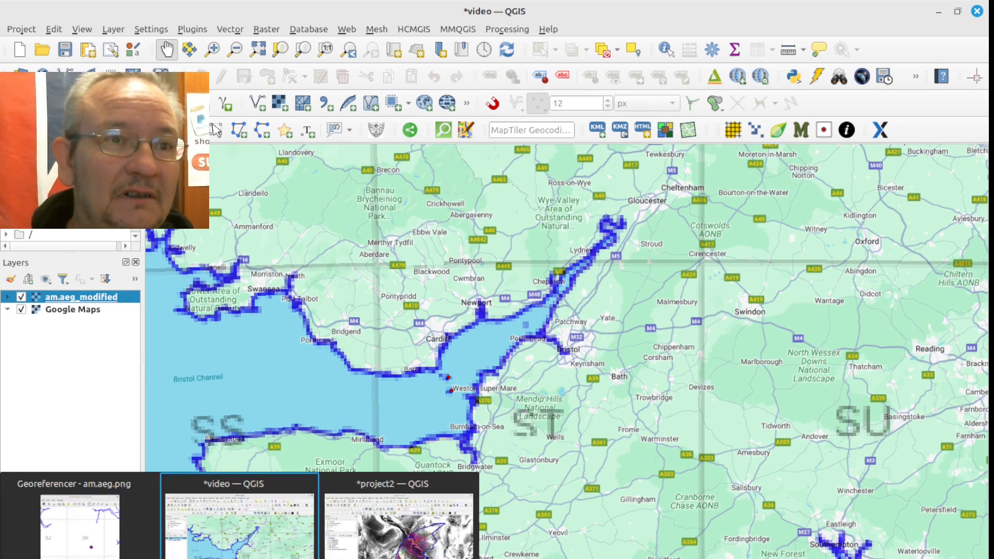
key("alt+Tab")
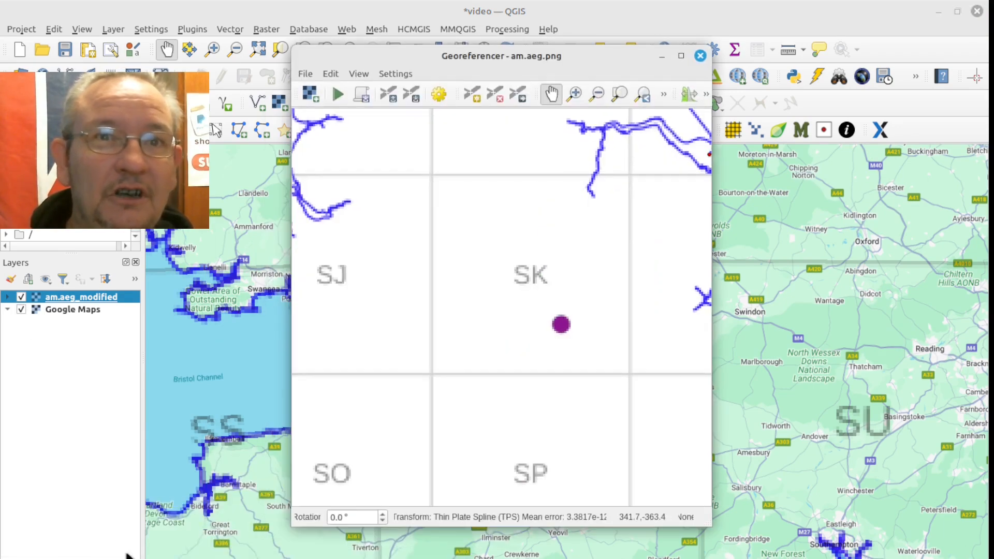
scroll(579, 355, "down", 2)
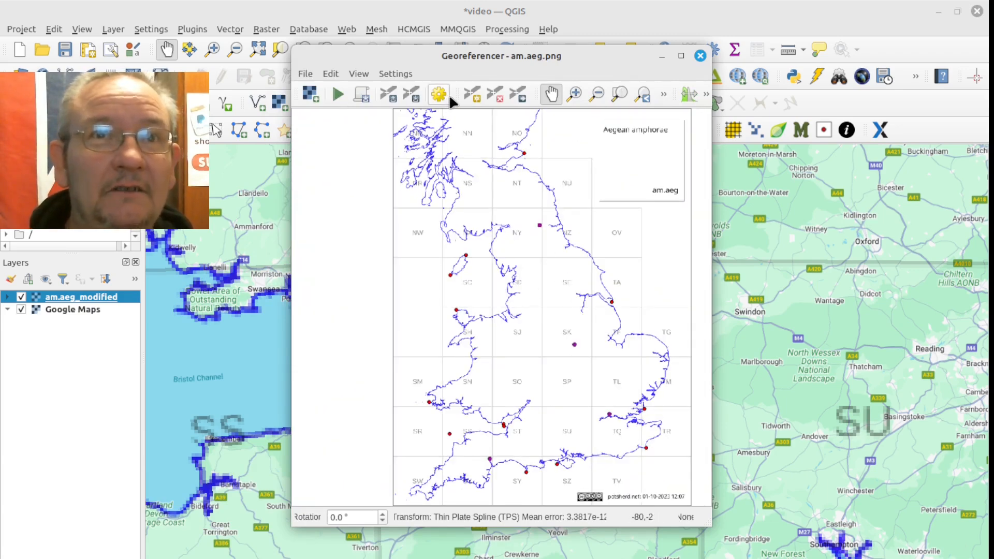
left_click(403, 74)
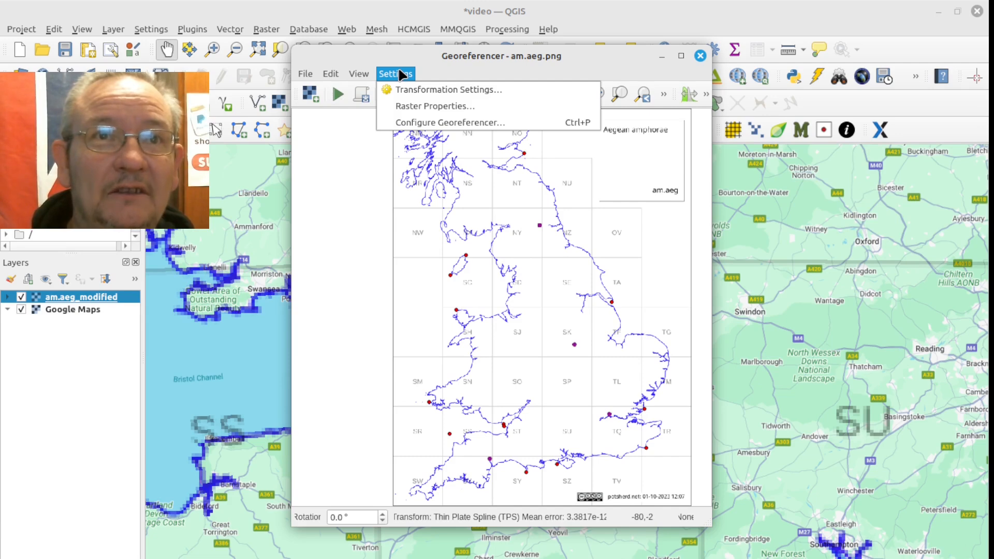
left_click(401, 75)
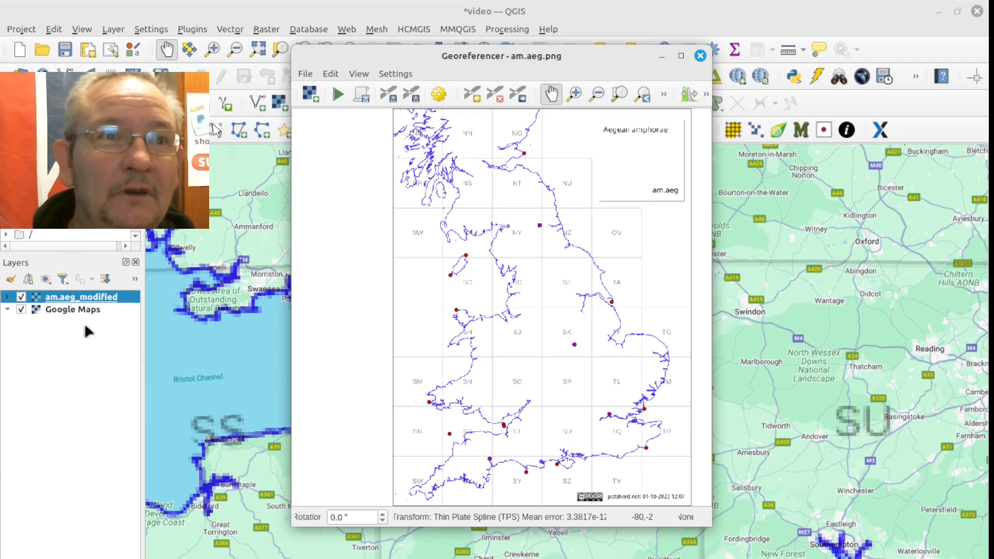
- Hide the am.aeg_modified layer to view the plain basemap around the Bristol Channel, and show the layer again
left_click(21, 297)
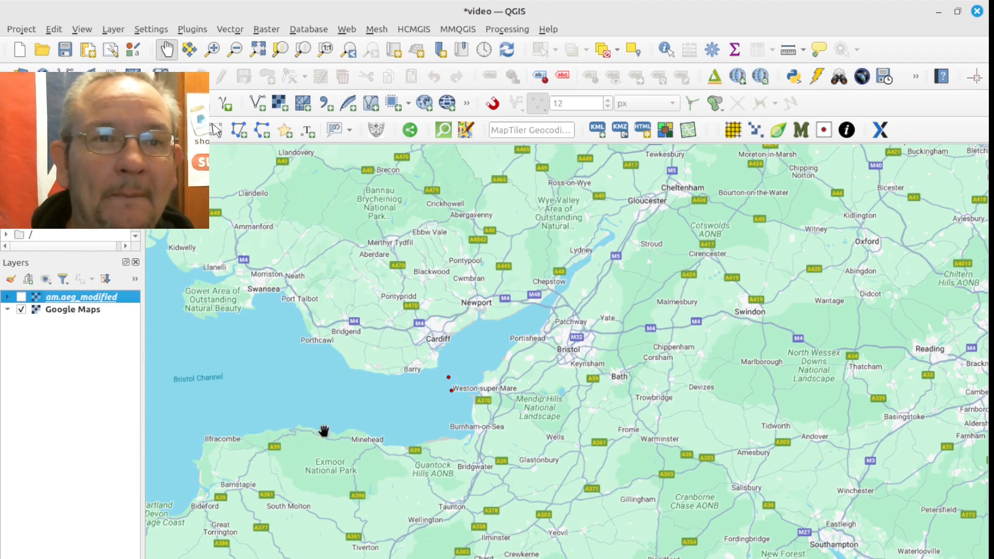
mouse_move(199, 558)
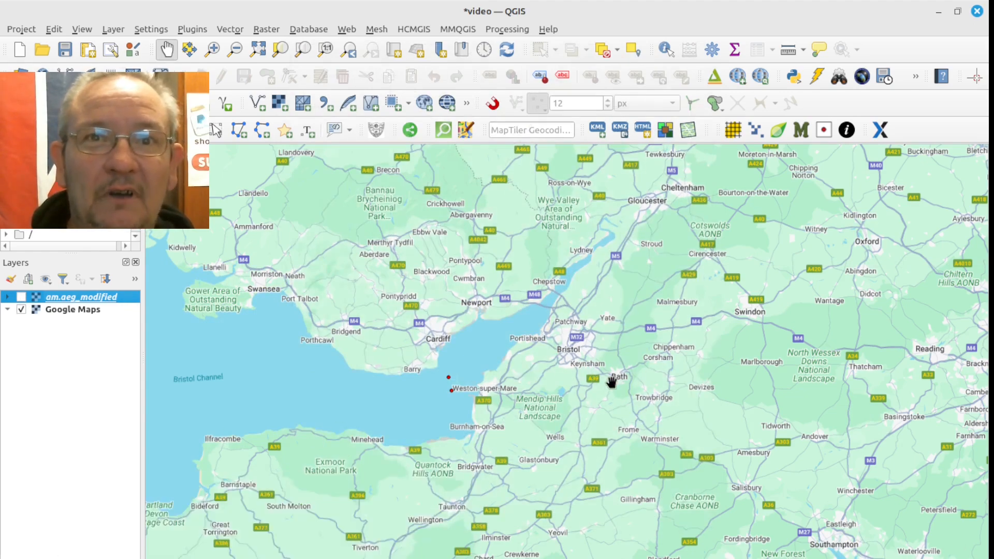
scroll(613, 381, "down", 1)
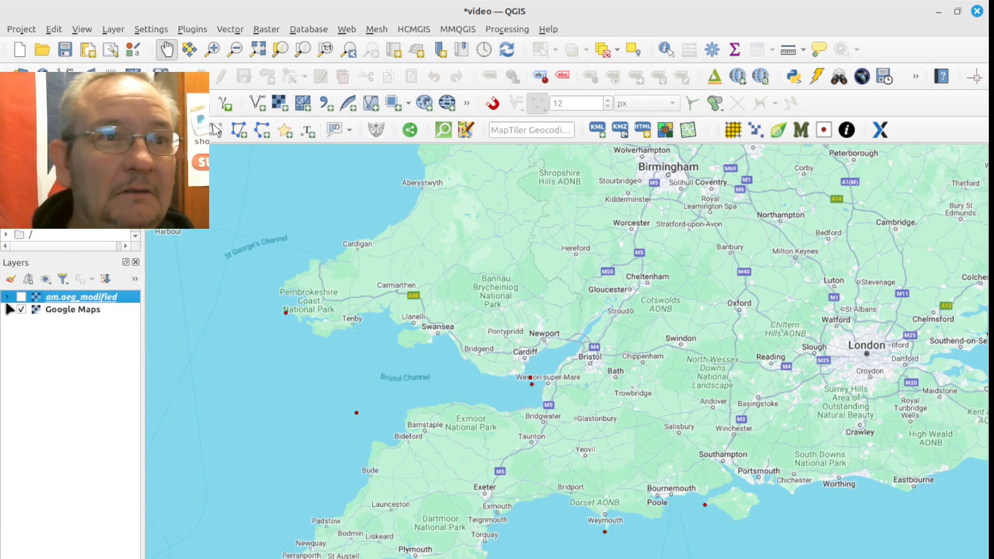
left_click(21, 298)
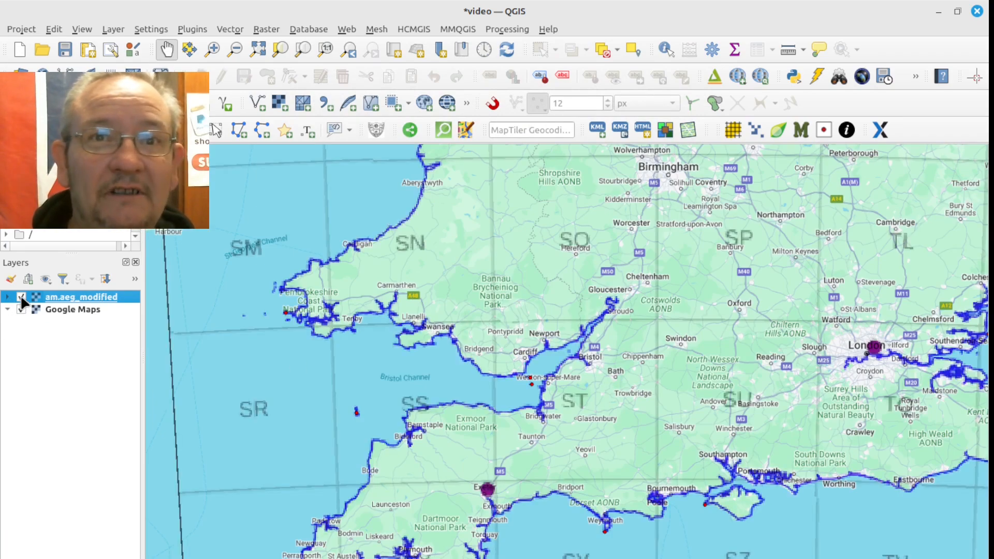
- Examine the overlay across England and Wales and inspect the purple site marker around Willoughby-on-the-Wolds up close
scroll(628, 353, "down", 1)
left_click_drag(677, 271, 566, 419)
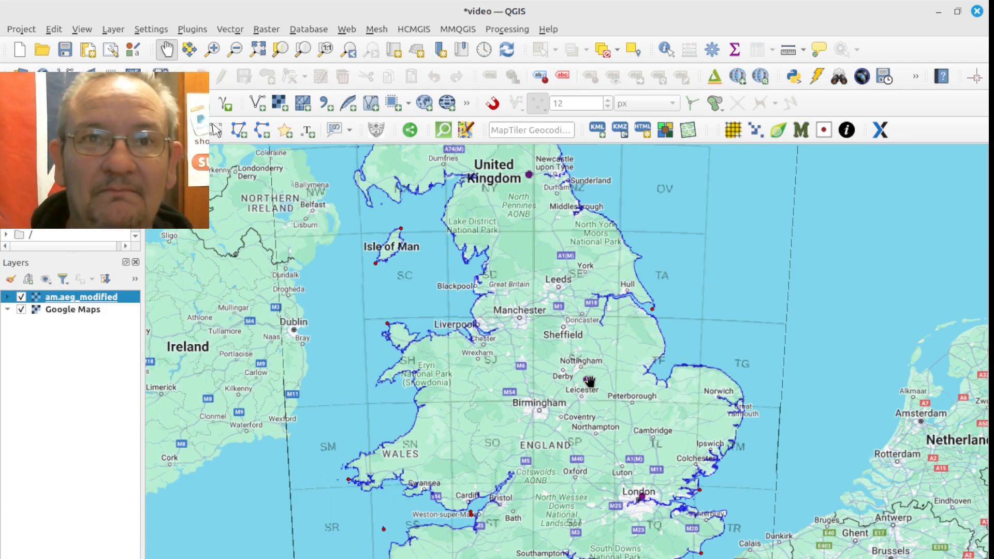
scroll(582, 389, "up", 5)
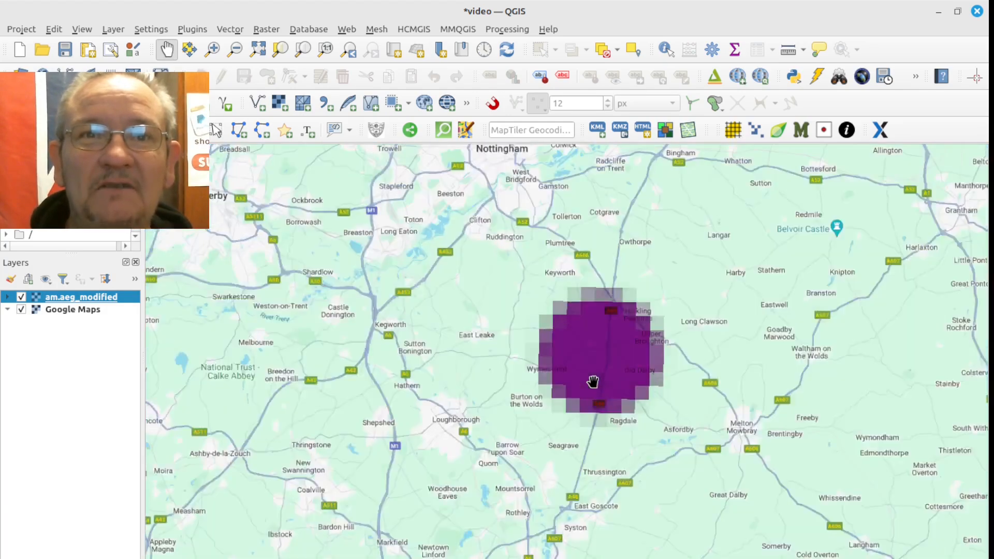
left_click_drag(610, 378, 609, 379)
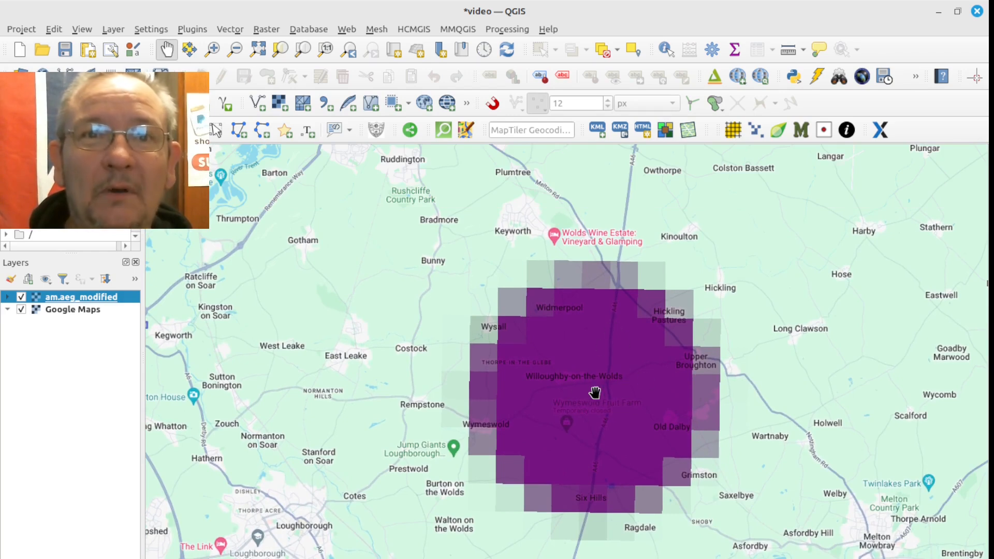
scroll(595, 393, "up", 1)
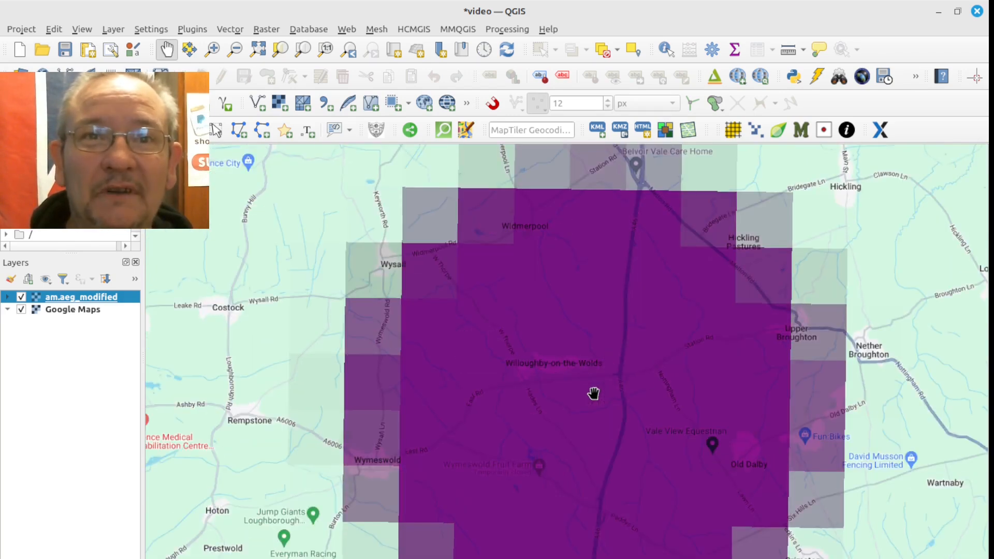
left_click_drag(600, 413, 525, 358)
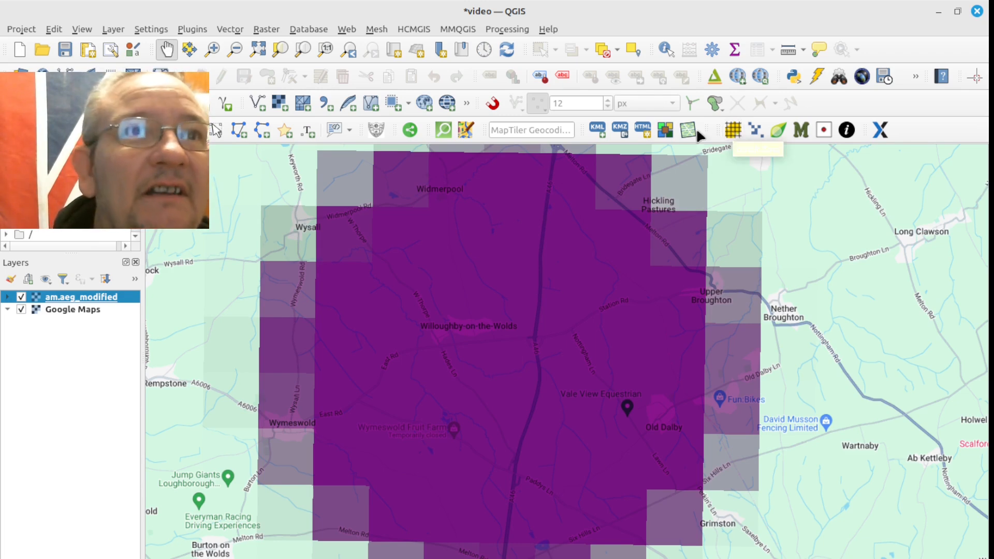
- Look through the full list of installed plugins, clearing the Vectorizer search filter, and close the plugin manager
left_click(193, 30)
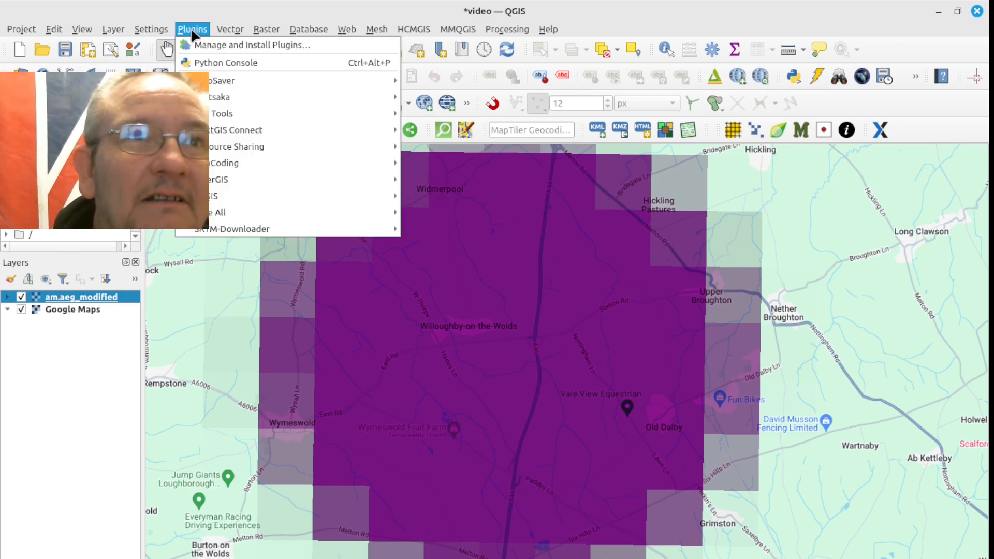
left_click(201, 48)
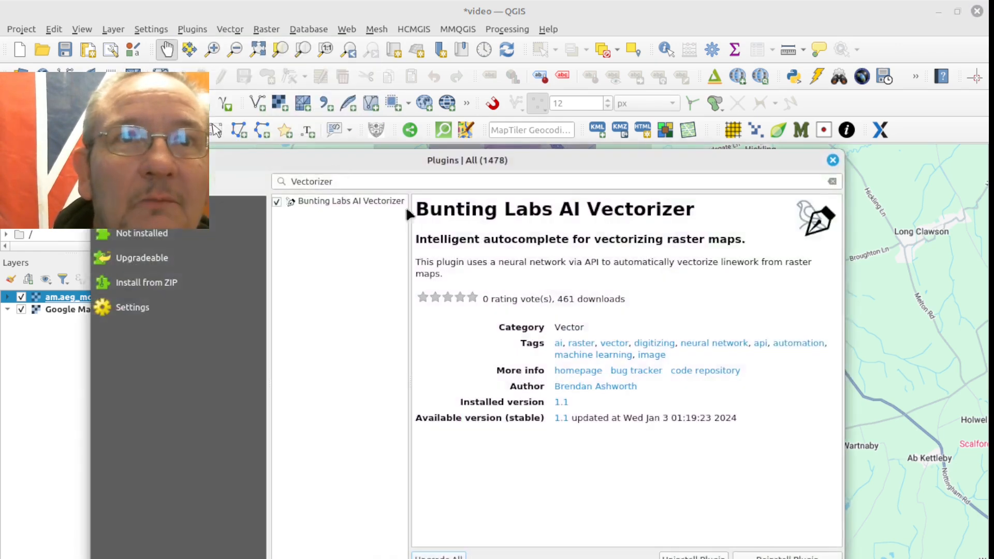
left_click(140, 208)
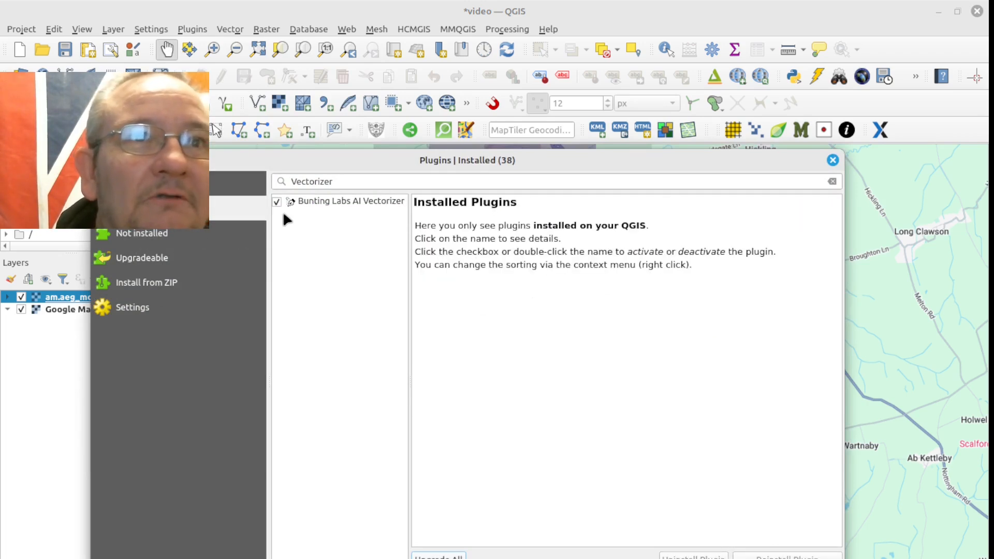
left_click_drag(359, 184, 279, 182)
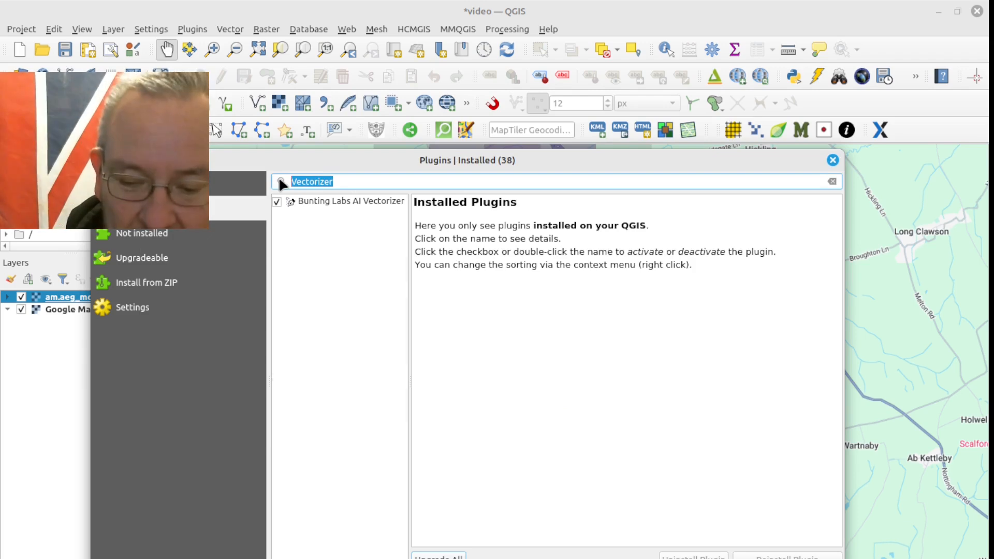
key("BackSpace")
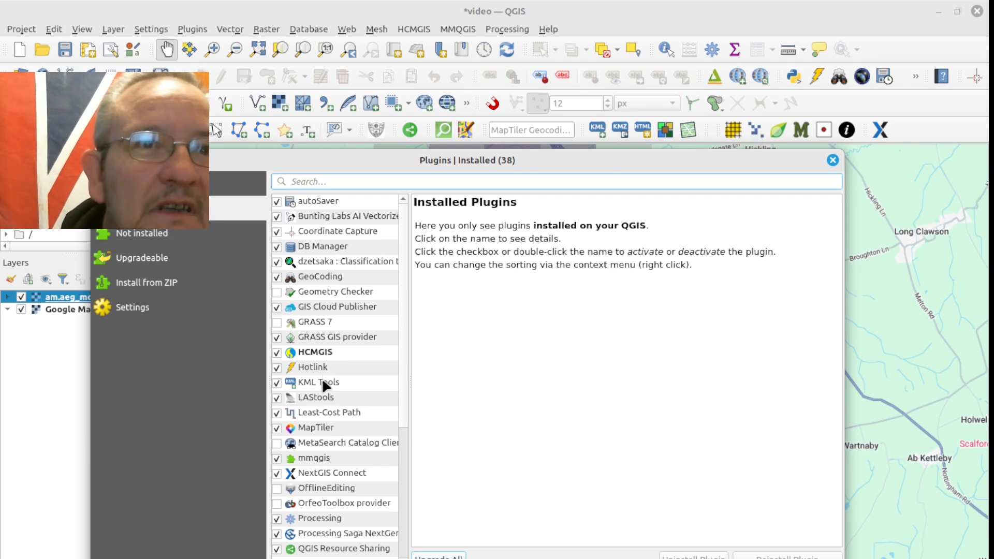
scroll(324, 371, "down", 5)
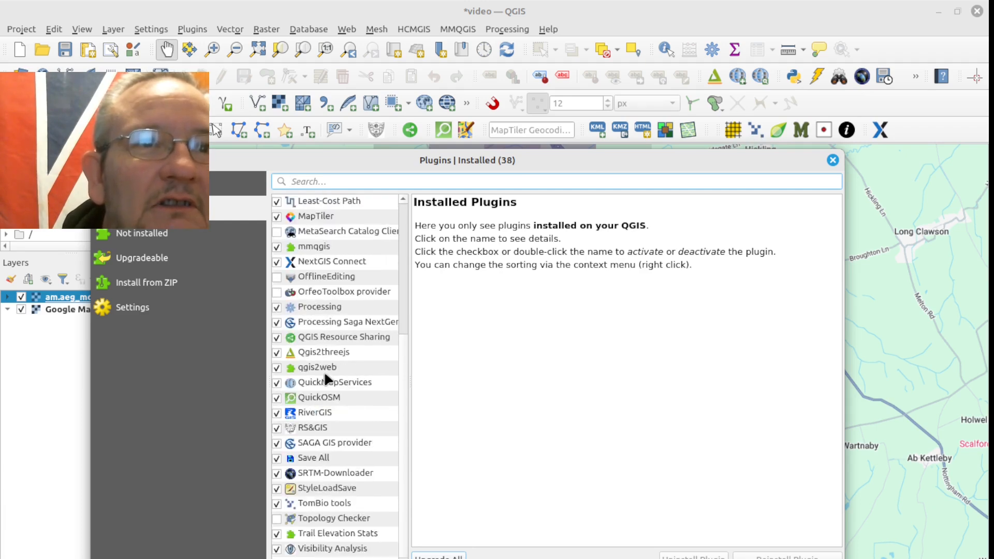
scroll(324, 371, "up", 1)
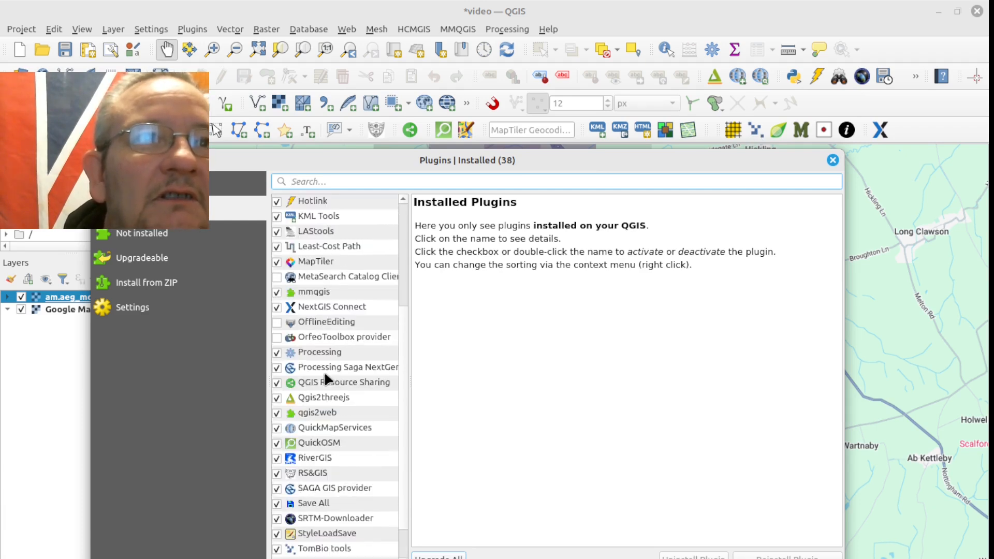
scroll(324, 371, "up", 3)
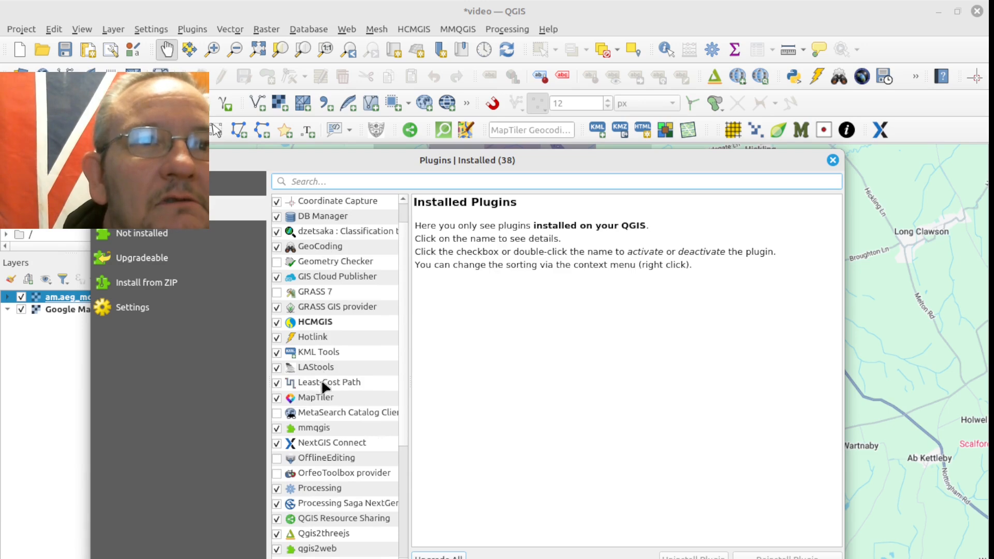
scroll(326, 395, "down", 1)
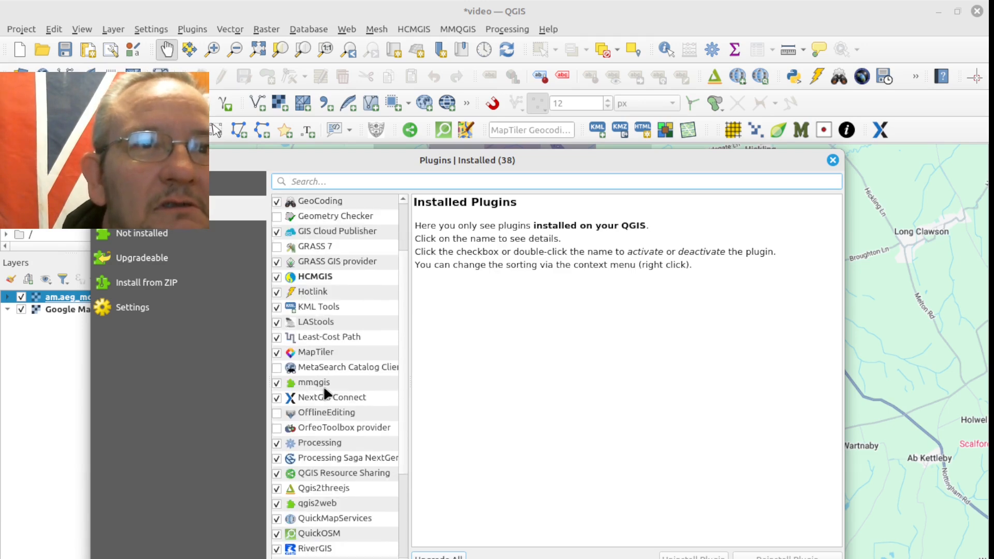
scroll(325, 390, "down", 2)
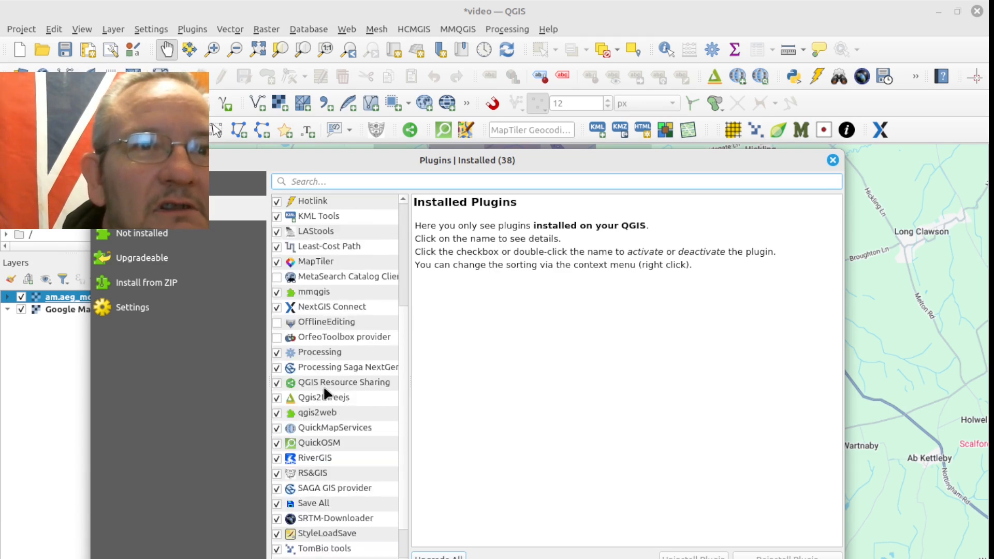
scroll(325, 394, "down", 1)
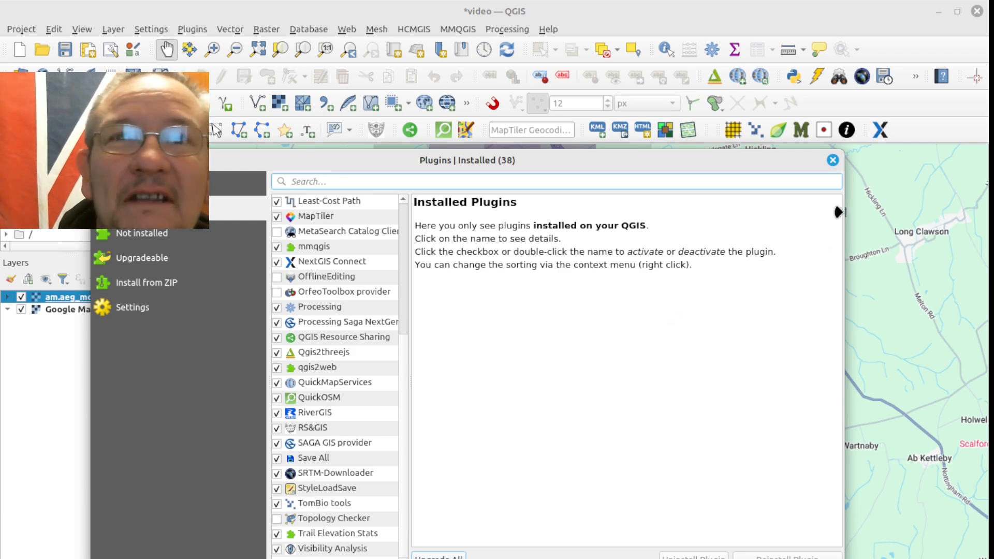
left_click(833, 160)
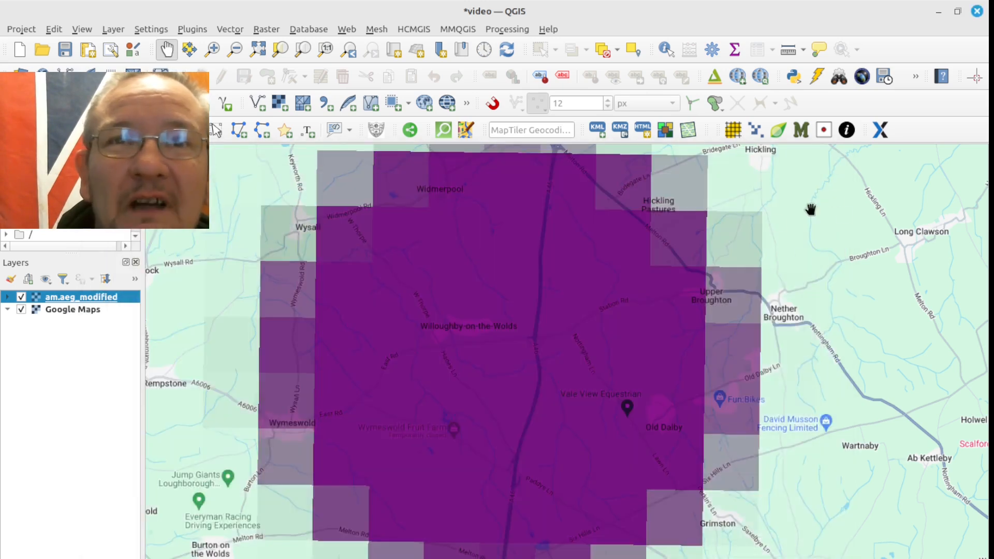
- Open the FSC OSGR Tool and set it to take the grid reference on click
left_click(734, 133)
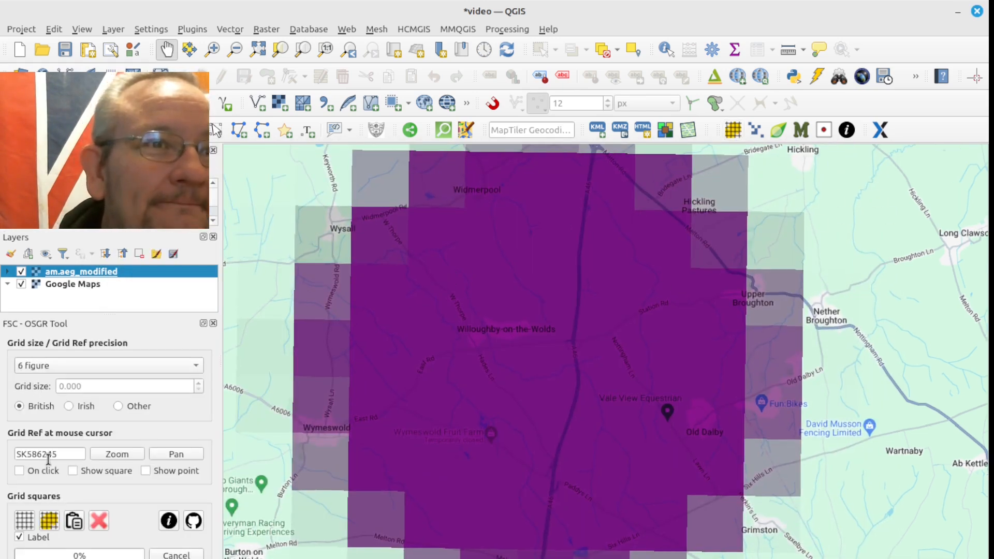
left_click(19, 470)
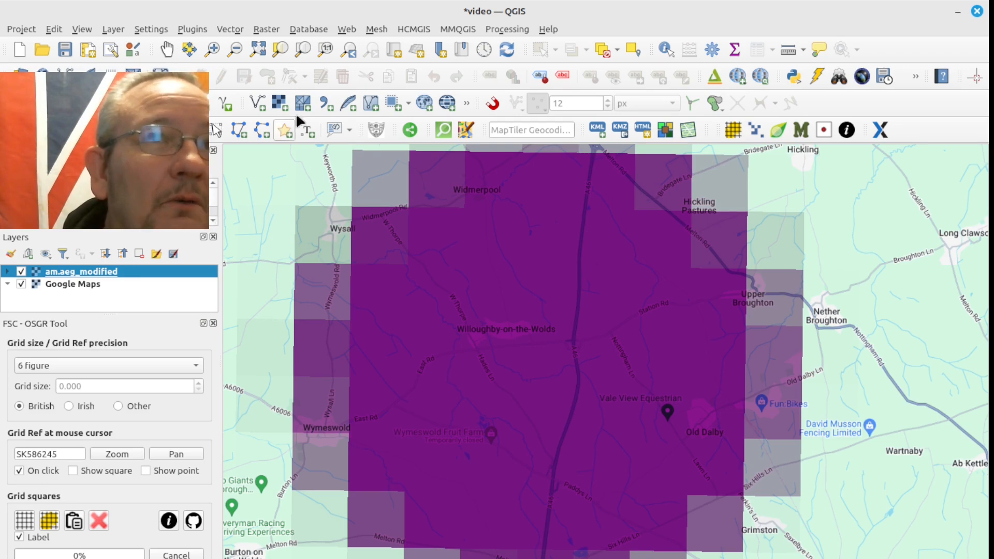
- Search the installed plugins for "osgr", then clear the search
left_click(201, 30)
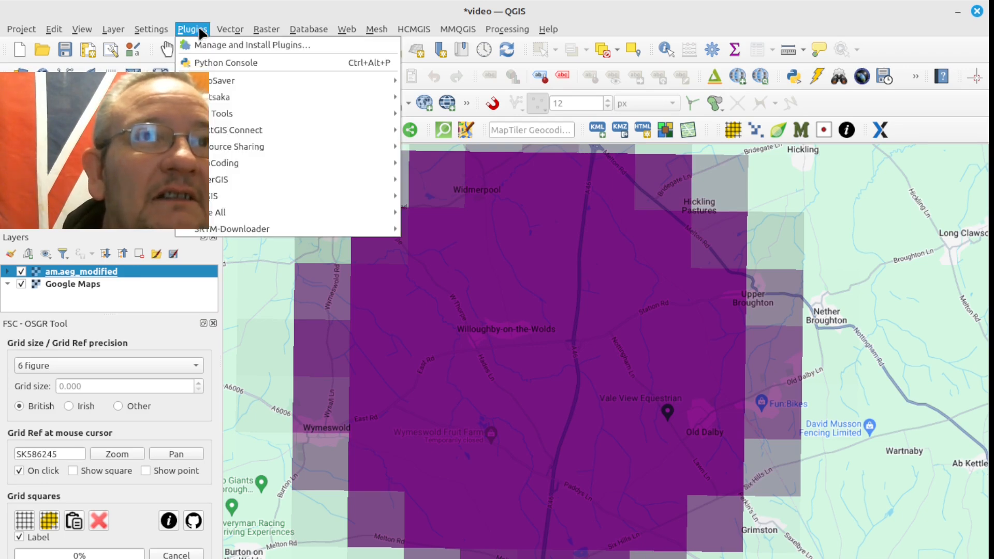
left_click(222, 44)
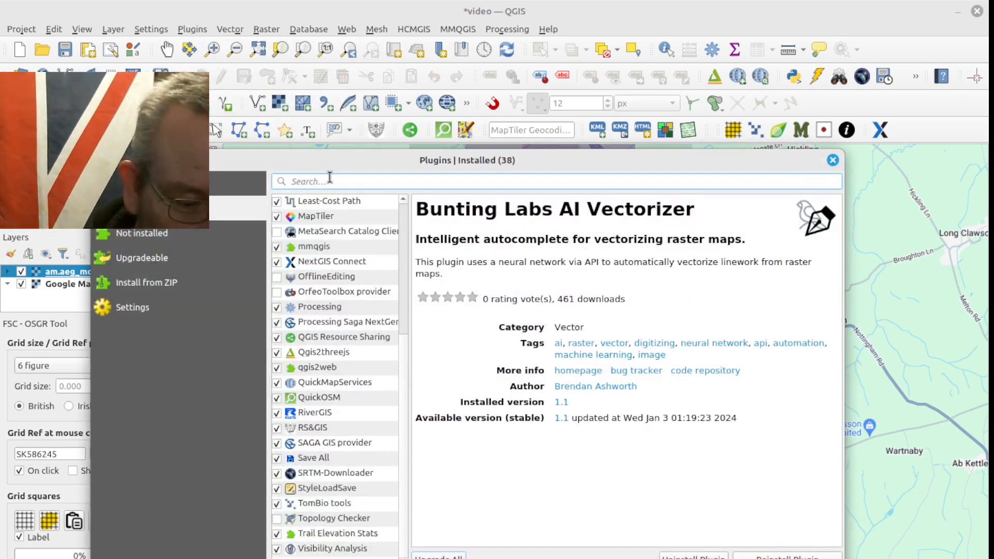
type("os")
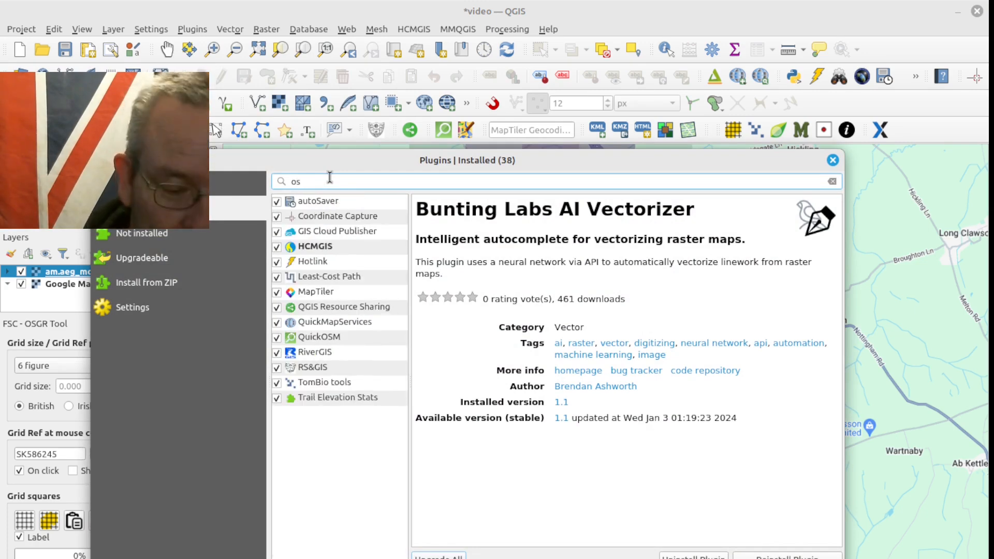
type("gr")
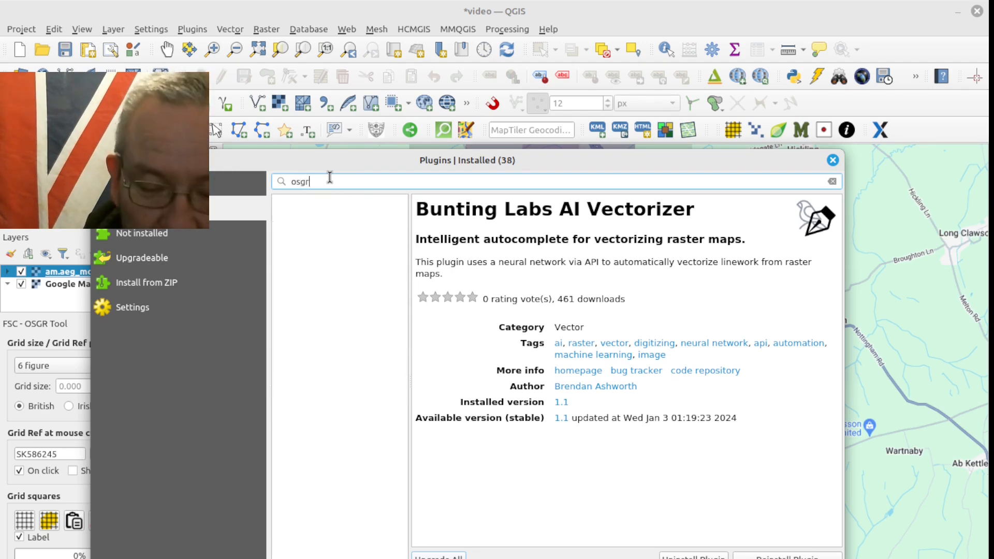
key("BackSpace")
key("BackSpace")
key("BackSpace")
key("BackSpace")
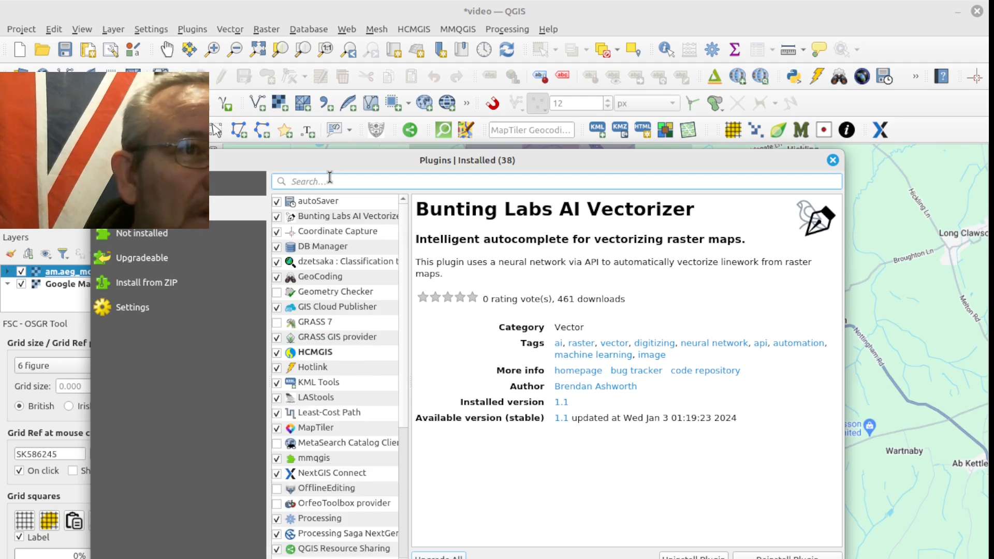
- Search the installed plugins for "fsc", view the TomBio tools plugin details and close the plugin manager
type("f")
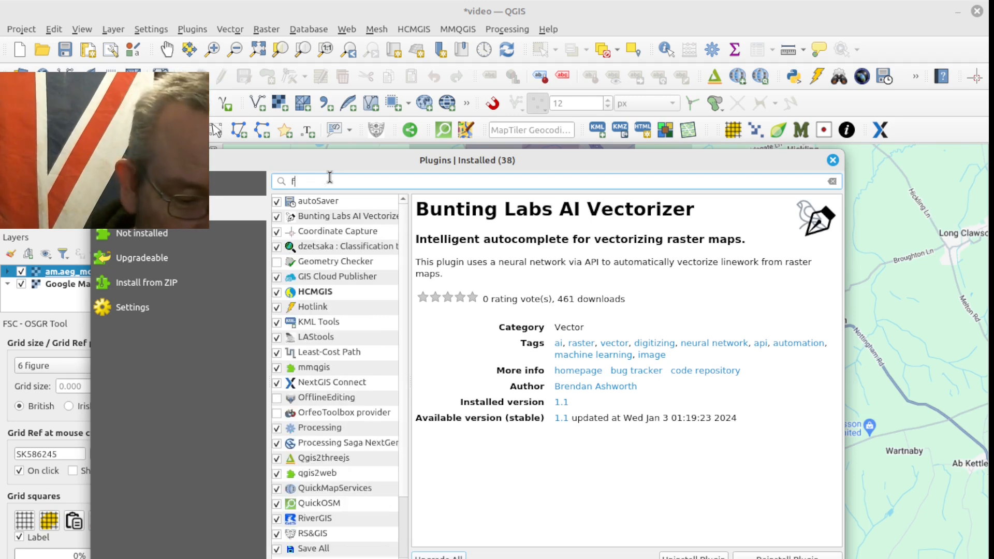
type("sc")
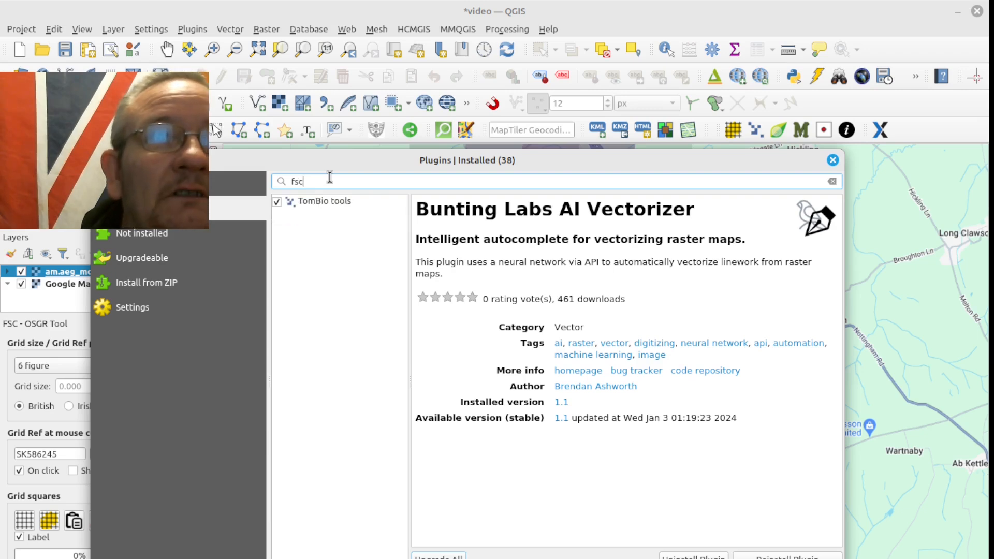
left_click(324, 202)
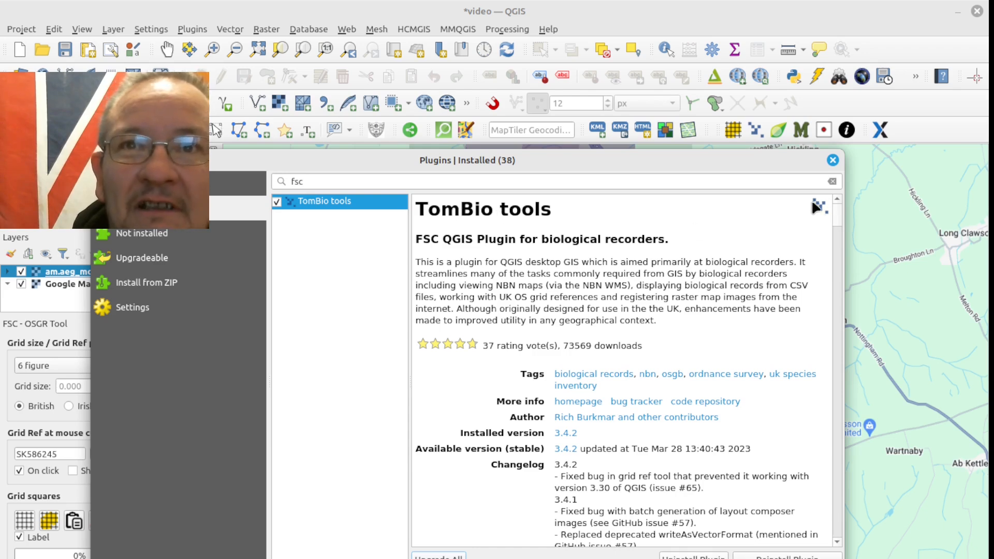
left_click(833, 160)
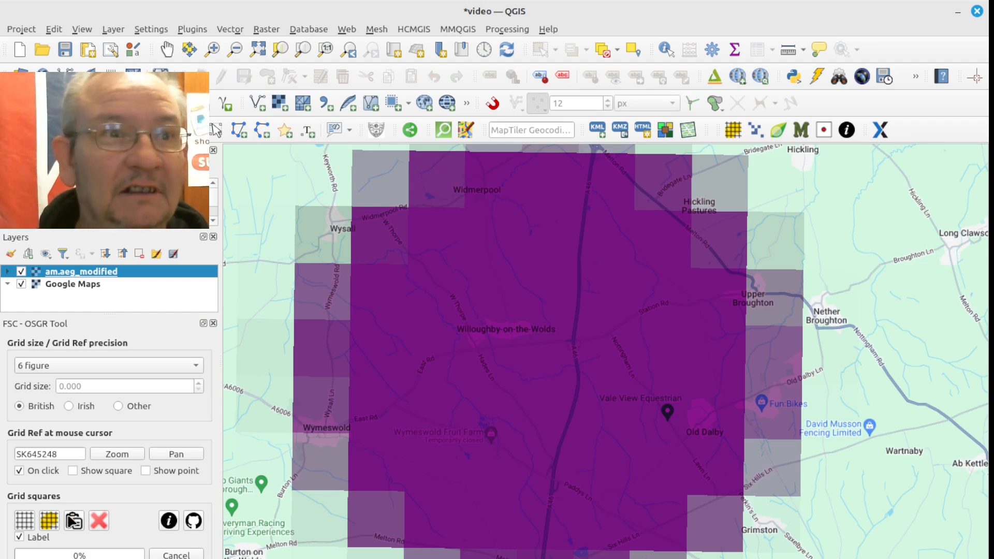
- Copy the grid reference SK645248 of the purple site marker from the OSGR Tool
left_click_drag(66, 451, 2, 450)
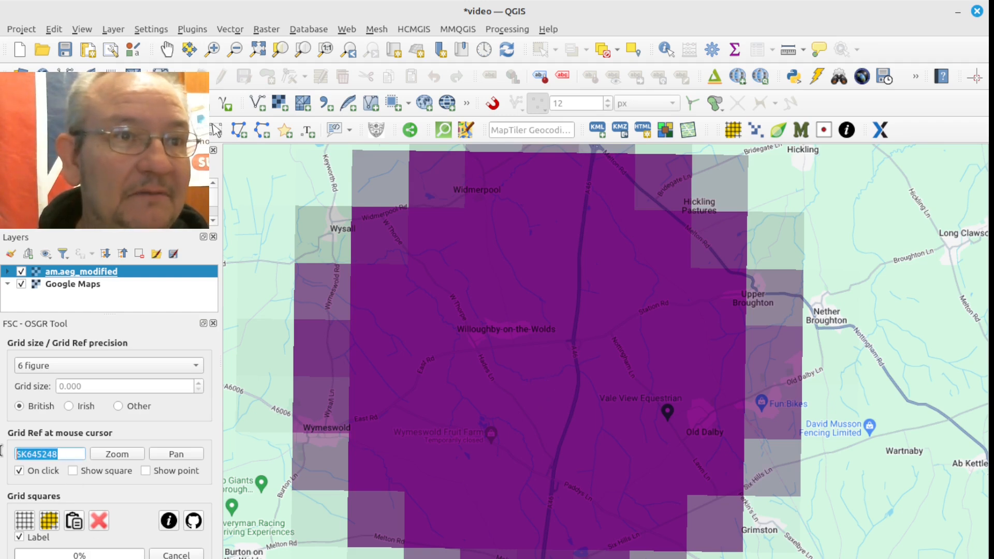
right_click(27, 451)
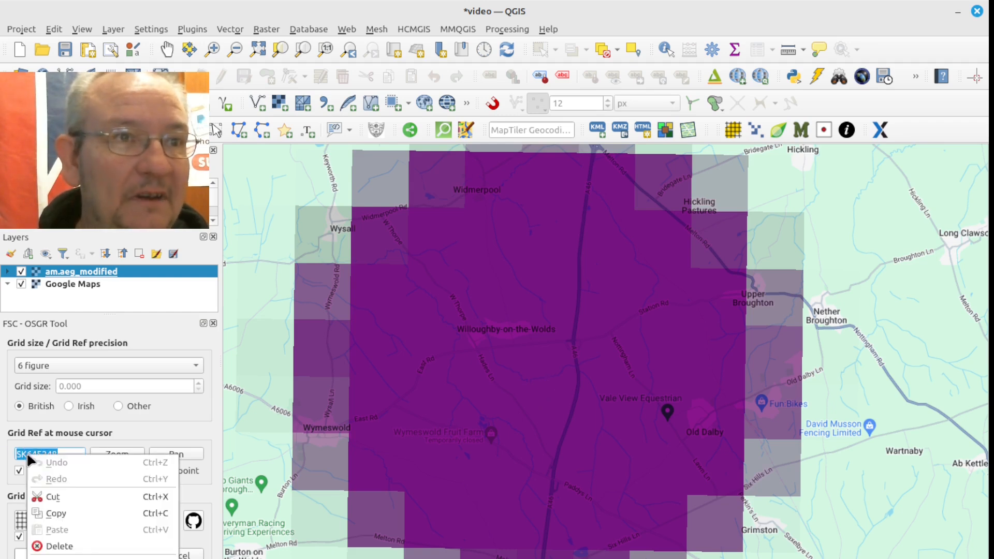
left_click(56, 514)
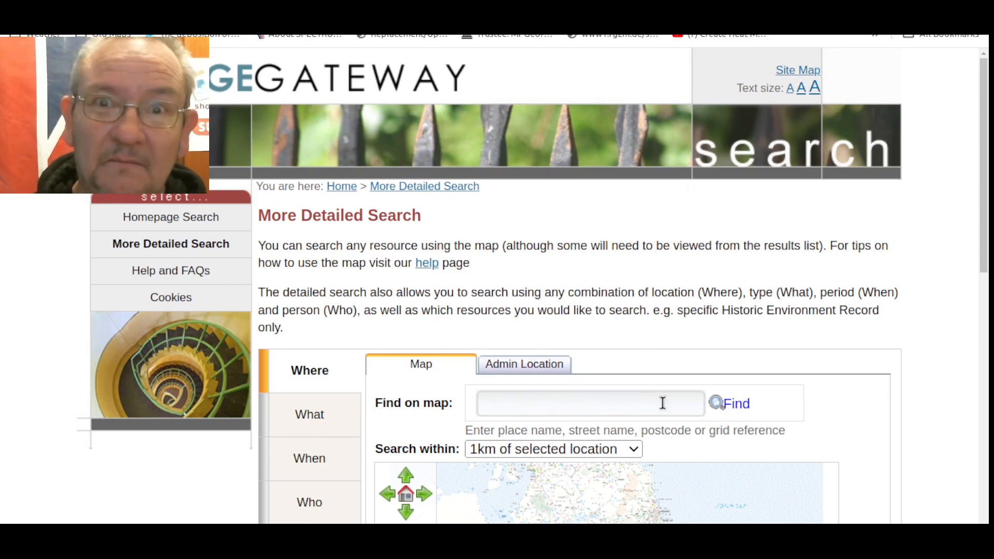
- Switch to the Heritage Gateway detailed search in the browser and search within 500m of grid reference SK645248
left_click(500, 449)
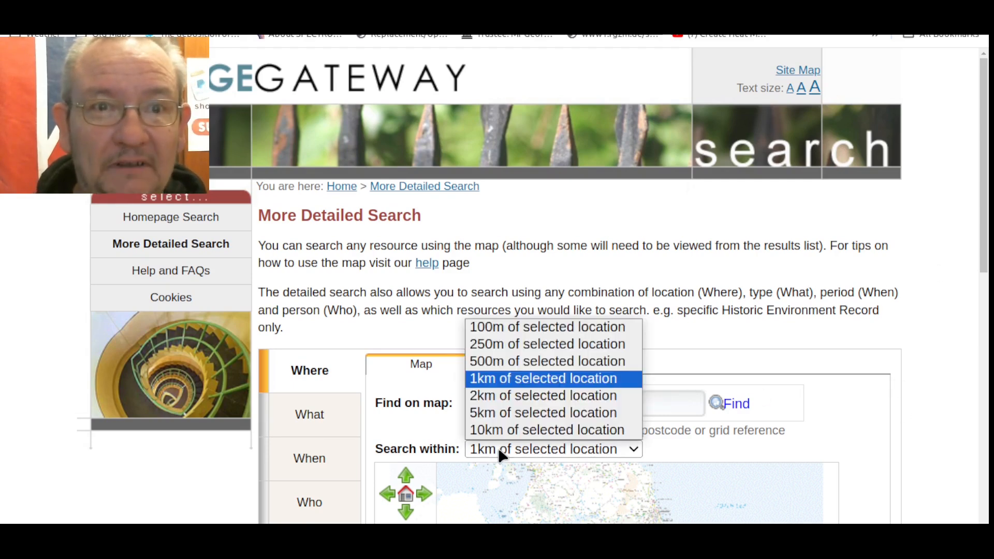
left_click(482, 360)
left_click(490, 403)
right_click(489, 401)
left_click(510, 248)
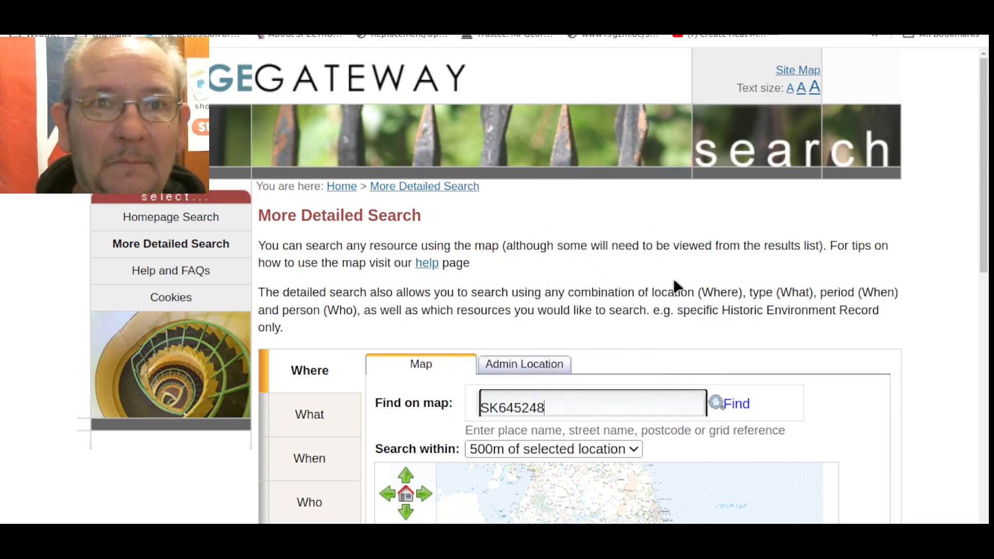
left_click(740, 405)
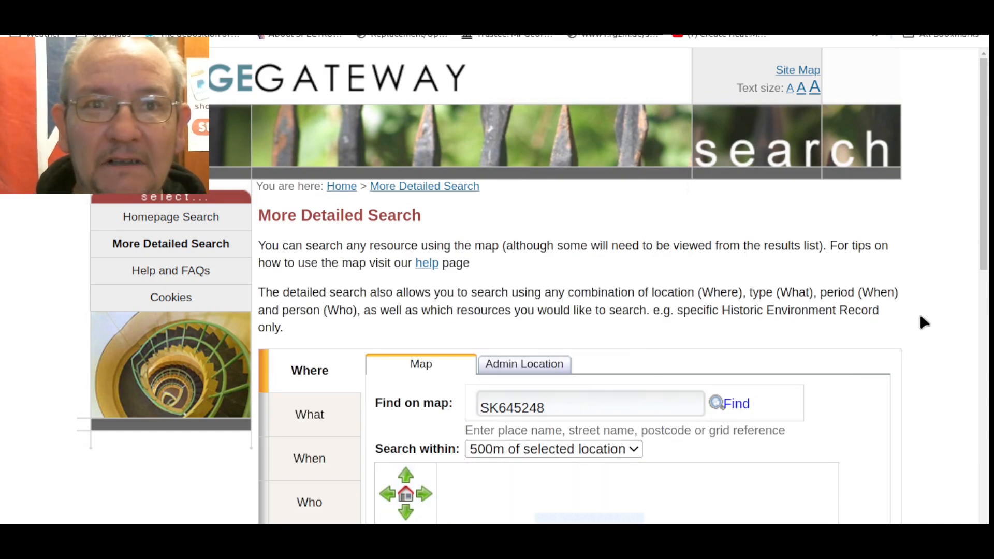
scroll(912, 332, "down", 5)
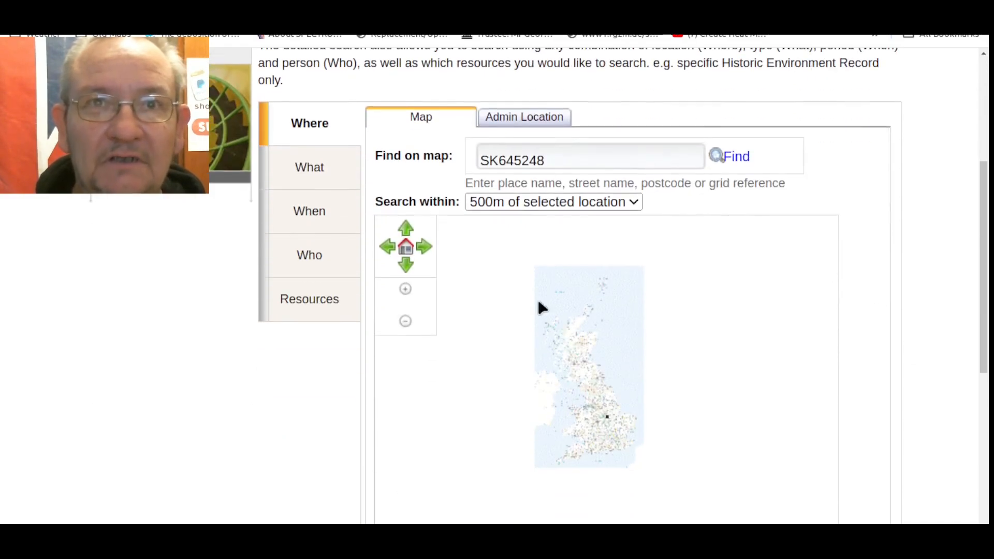
scroll(936, 337, "down", 5)
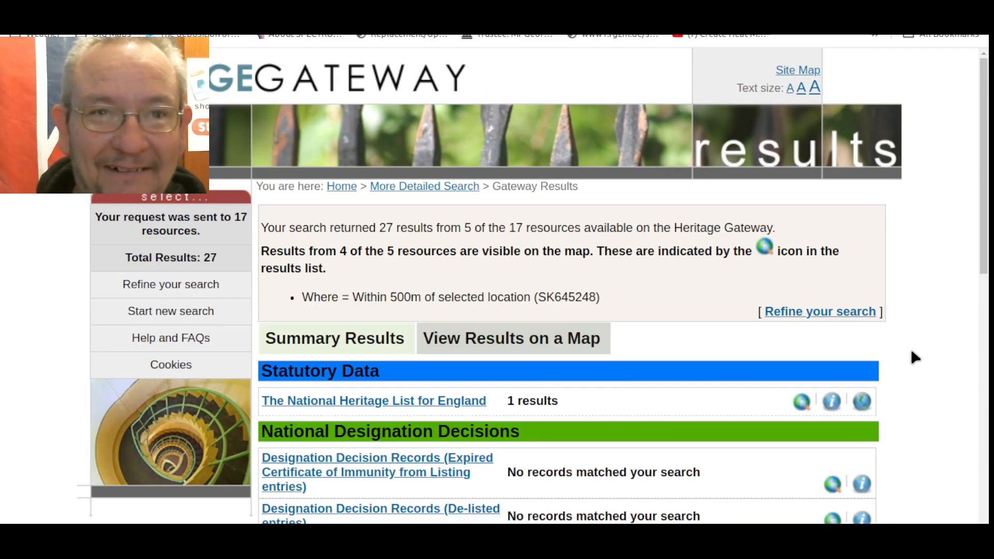
- Look through the search results, expand the Leicestershire and Rutland HER records and open Vernemetum Roman town, Wymeswold
scroll(935, 388, "down", 5)
scroll(935, 389, "down", 3)
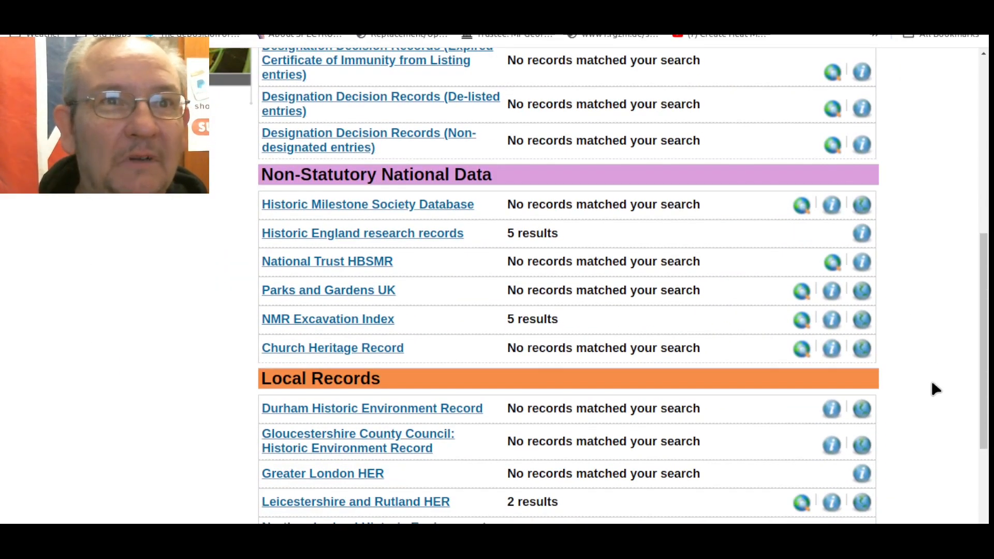
scroll(935, 389, "down", 3)
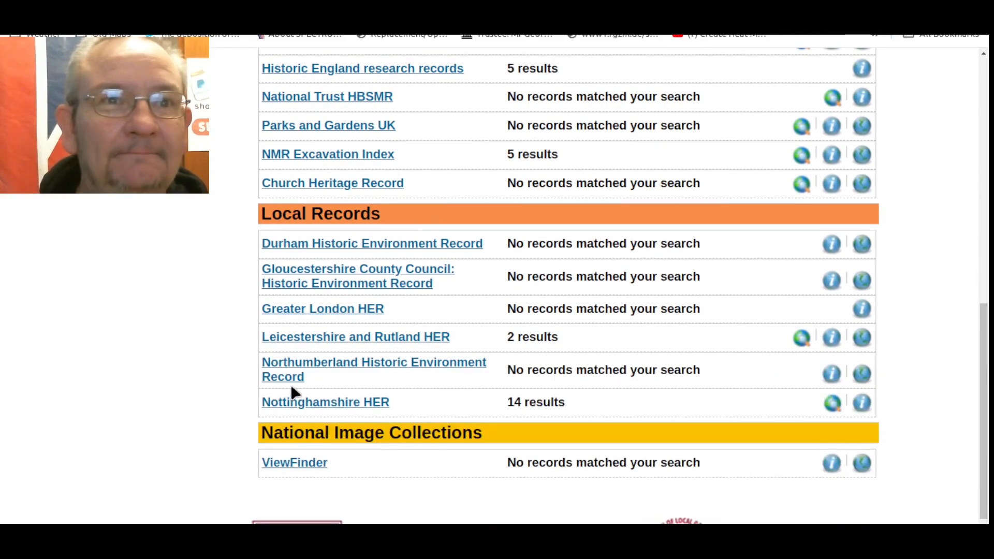
left_click(321, 340)
scroll(874, 390, "down", 3)
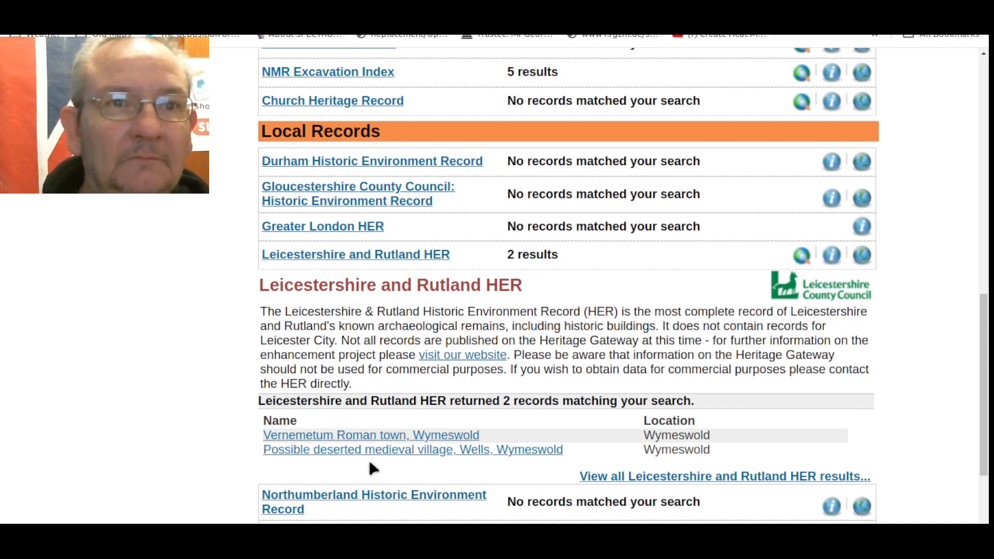
left_click(371, 436)
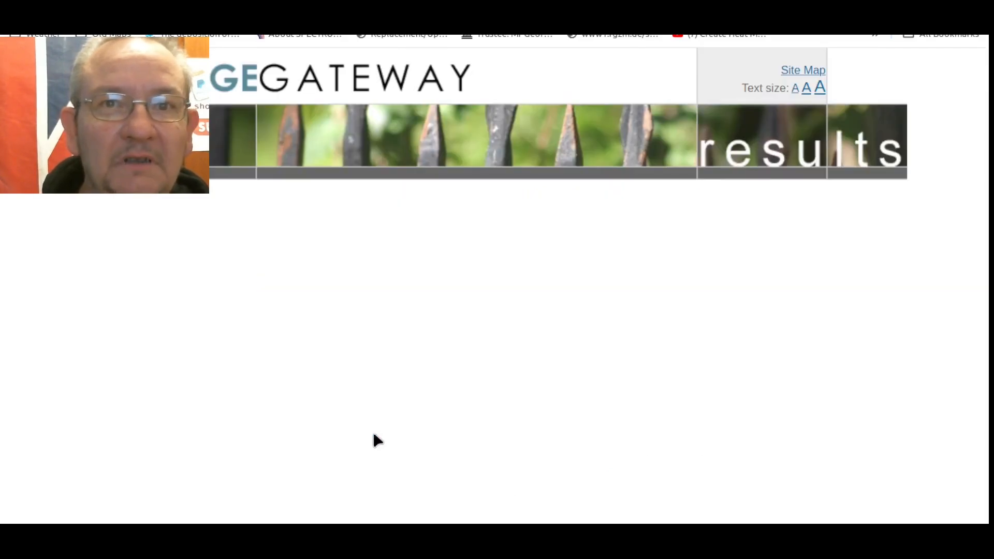
- Read the name, grid reference and summary of the Vernemetum Roman town record and switch back to QGIS
scroll(905, 328, "down", 3)
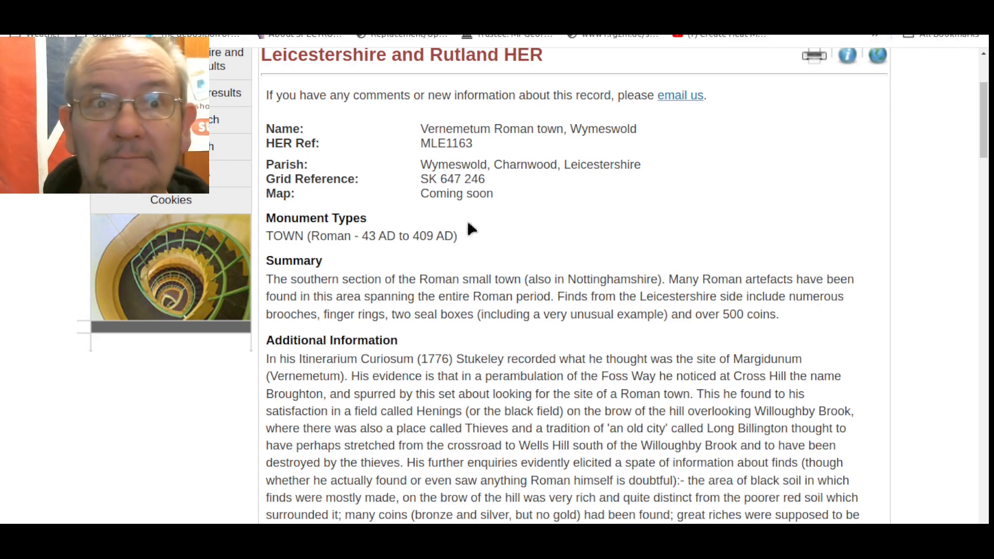
key("alt+Tab")
key("alt+Tab")
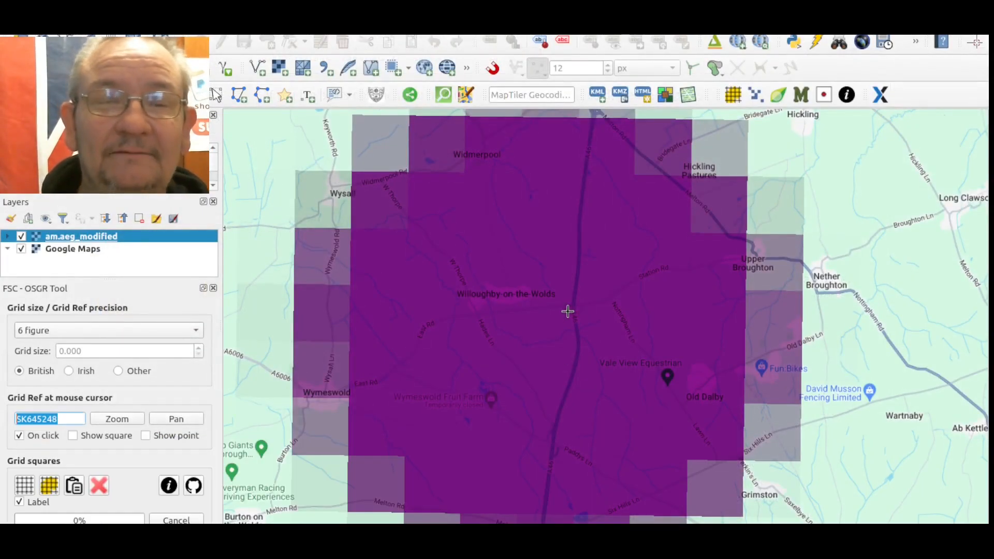
- Show the map of England and Wales around the purple marker and close the FSC OSGR Tool
scroll(559, 313, "down", 1)
scroll(560, 313, "down", 2)
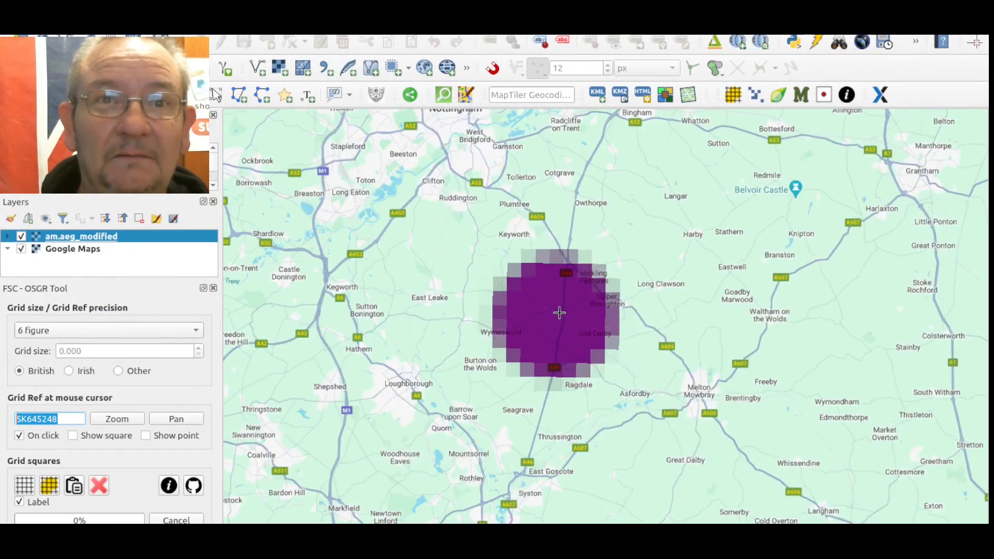
scroll(559, 313, "down", 1)
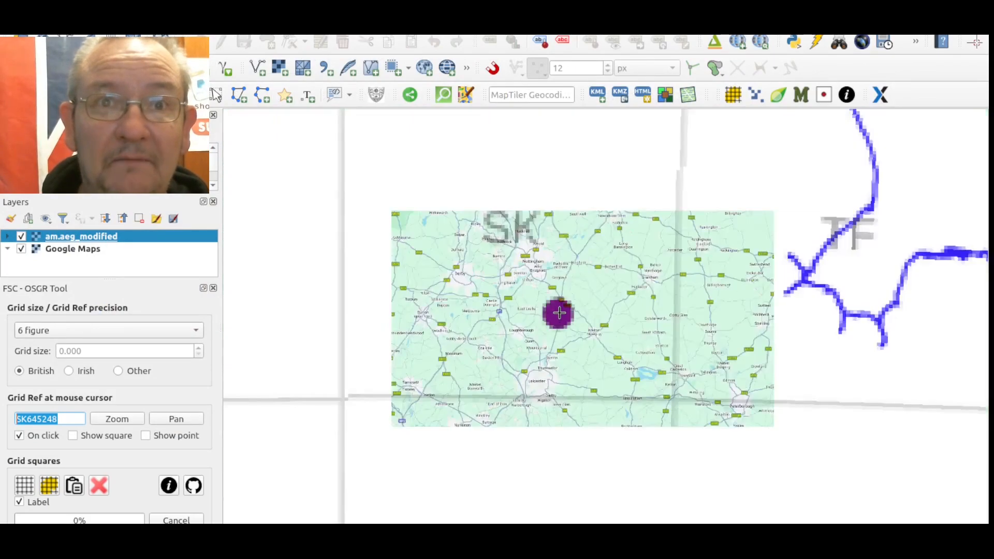
scroll(559, 313, "down", 1)
scroll(560, 313, "down", 1)
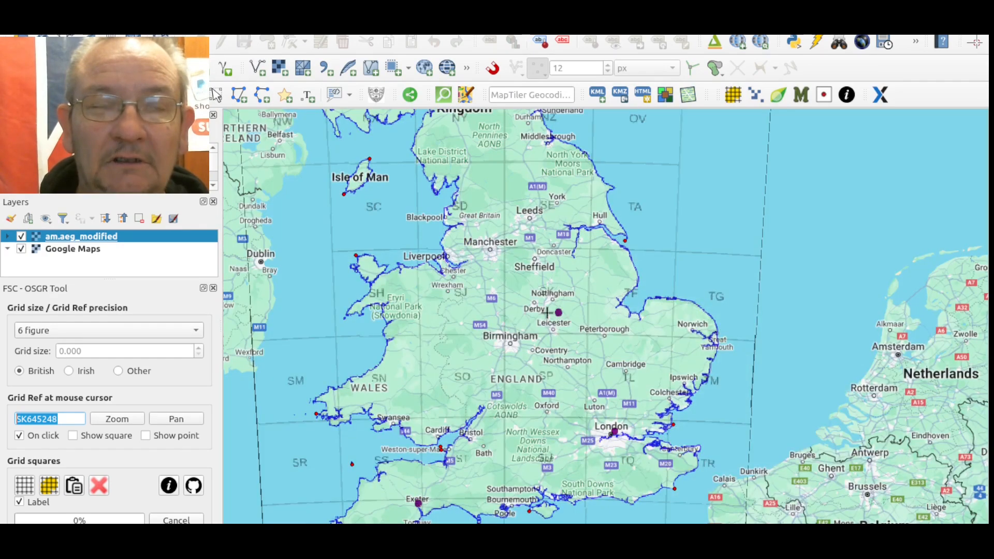
left_click(213, 288)
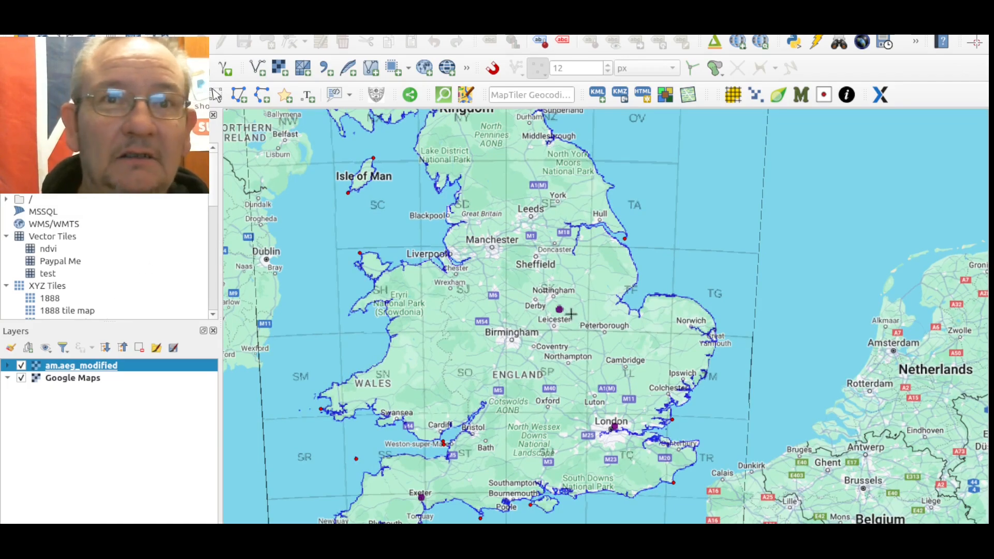
- Add the Scheduled Monuments polygon layer from the SM connection of the ArcGIS REST Servers to the map
scroll(571, 314, "up", 2)
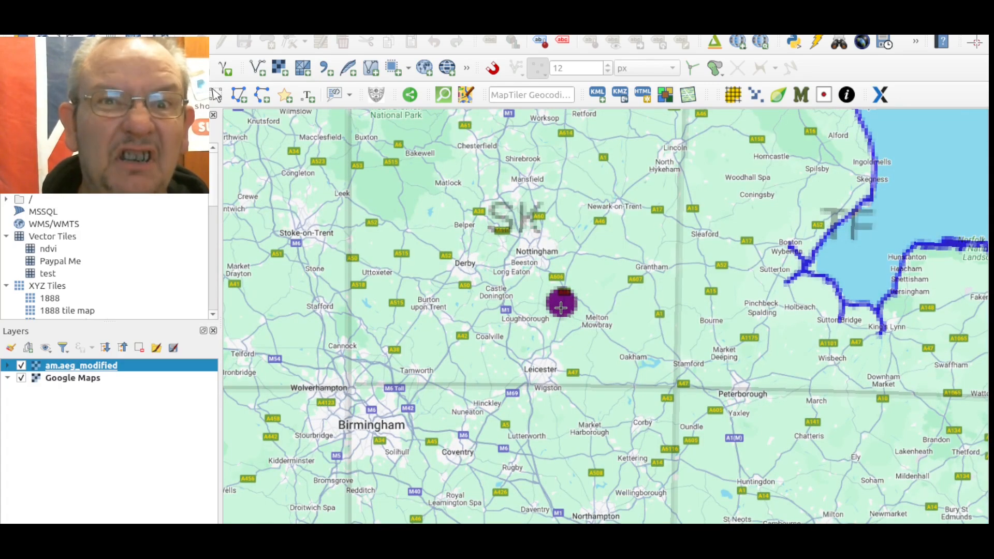
scroll(561, 308, "up", 1)
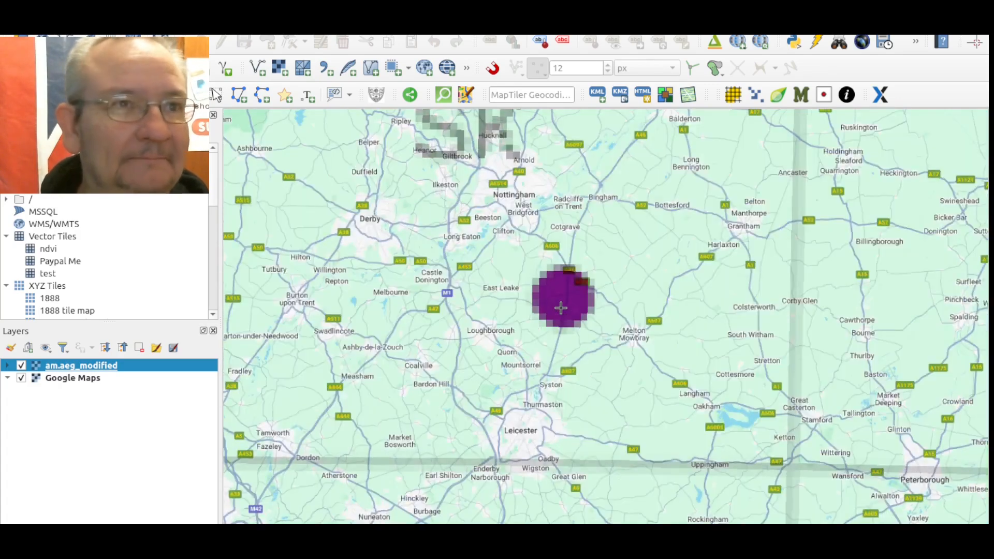
scroll(131, 254, "down", 8)
scroll(130, 254, "down", 1)
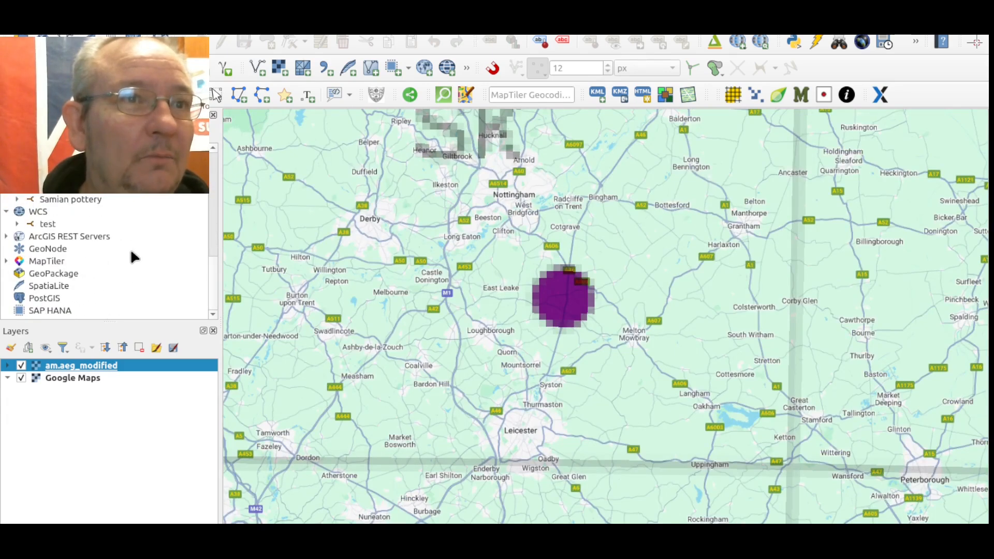
left_click(6, 236)
scroll(117, 250, "down", 1)
scroll(117, 250, "down", 4)
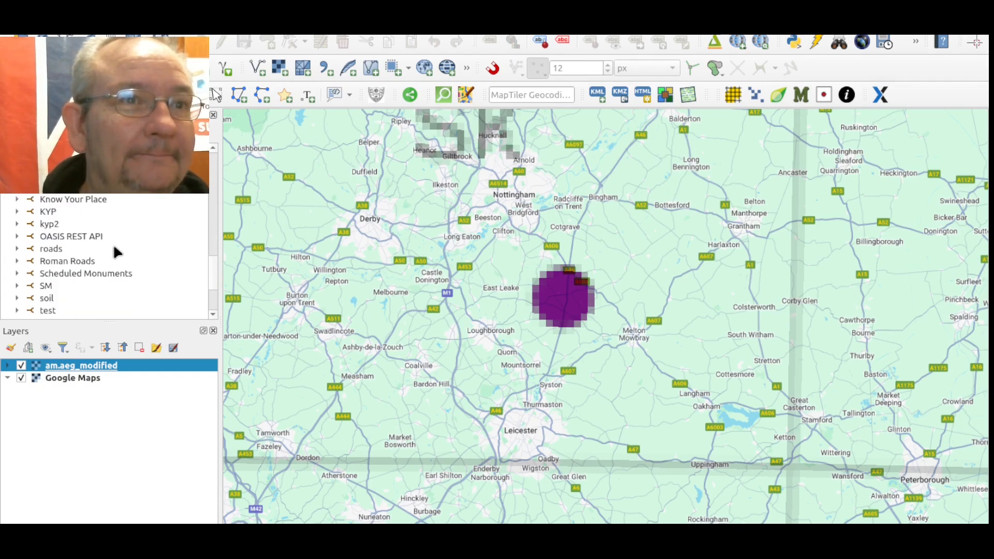
left_click(17, 286)
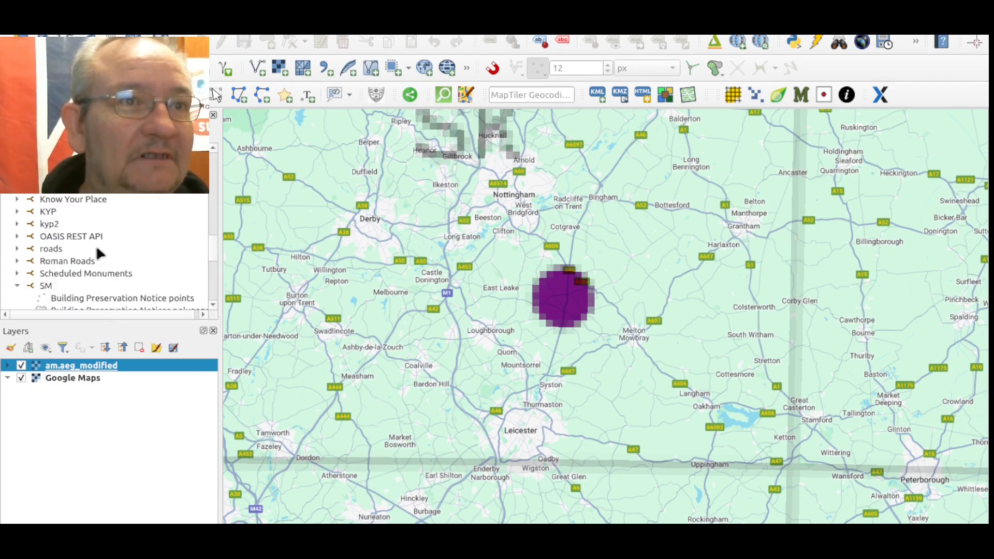
scroll(128, 232, "down", 2)
scroll(128, 231, "down", 1)
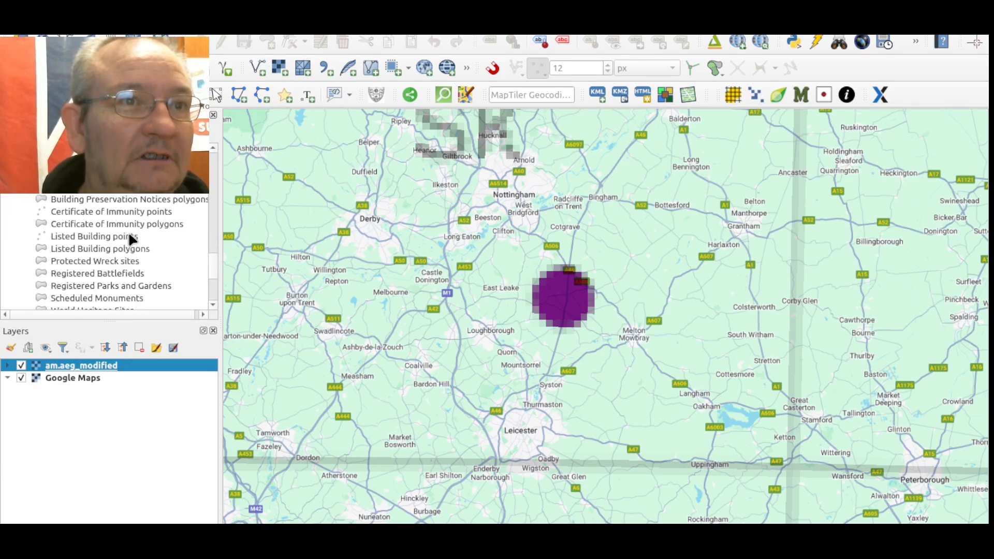
left_click(103, 299)
double_click(103, 299)
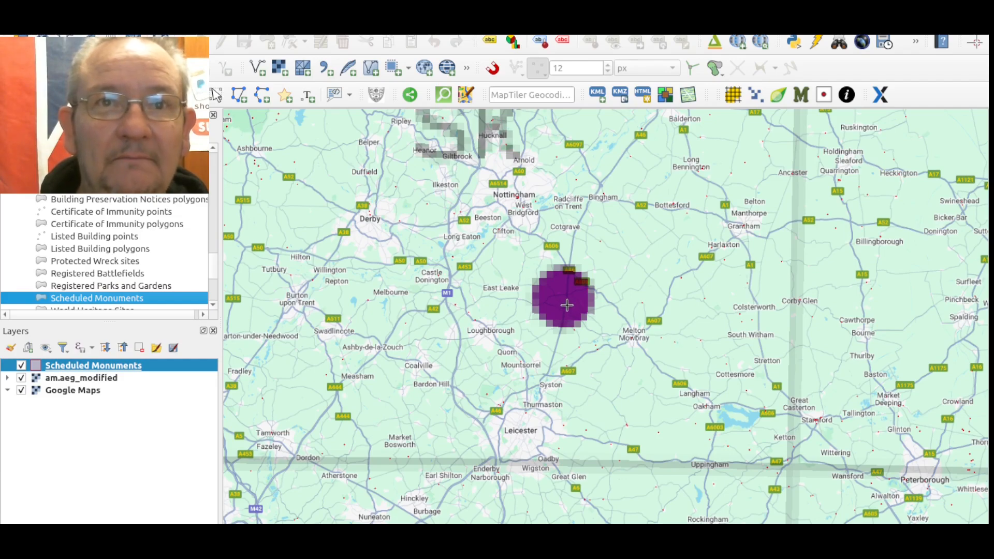
- Examine the scheduled monument polygons inside the purple marker, close to the main road east of Willoughby-on-the-Wolds
scroll(567, 306, "up", 2)
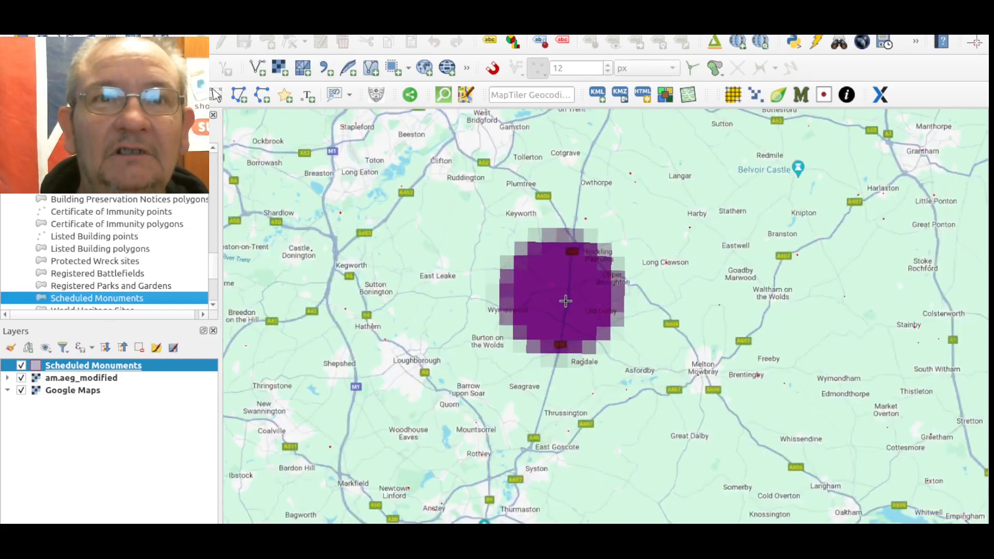
scroll(566, 301, "up", 1)
scroll(565, 301, "up", 1)
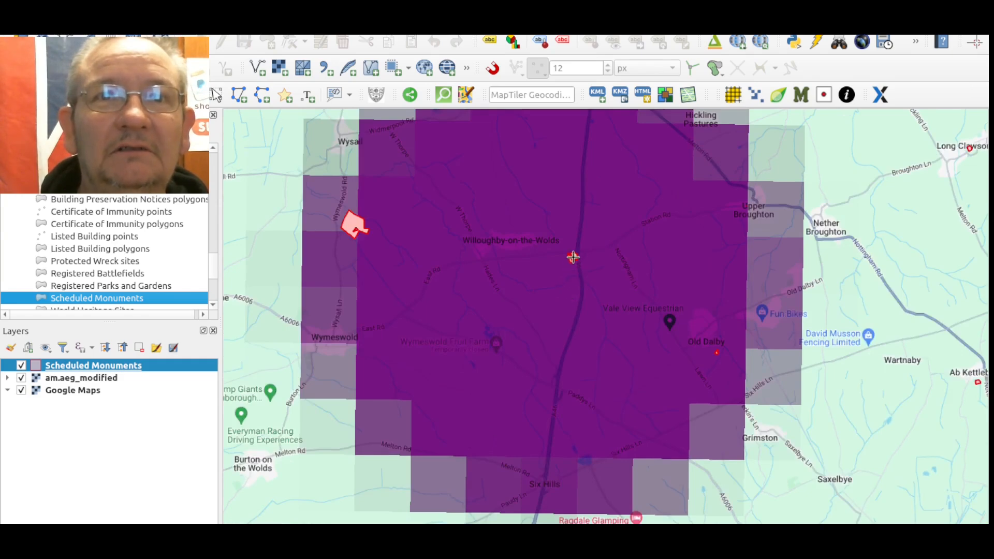
scroll(572, 257, "up", 1)
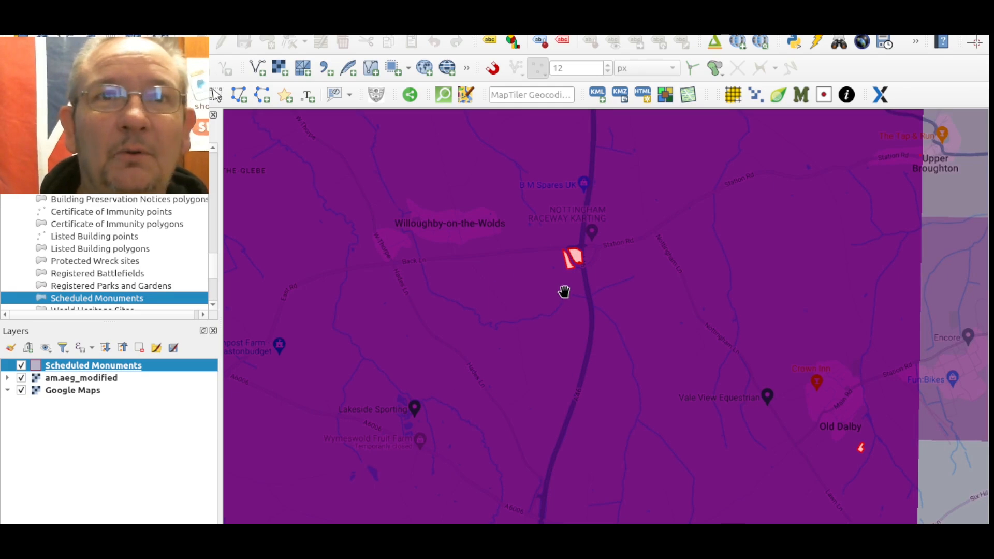
- Hide the Scheduled Monuments layer on the map
left_click_drag(565, 292, 562, 375)
scroll(570, 362, "up", 1)
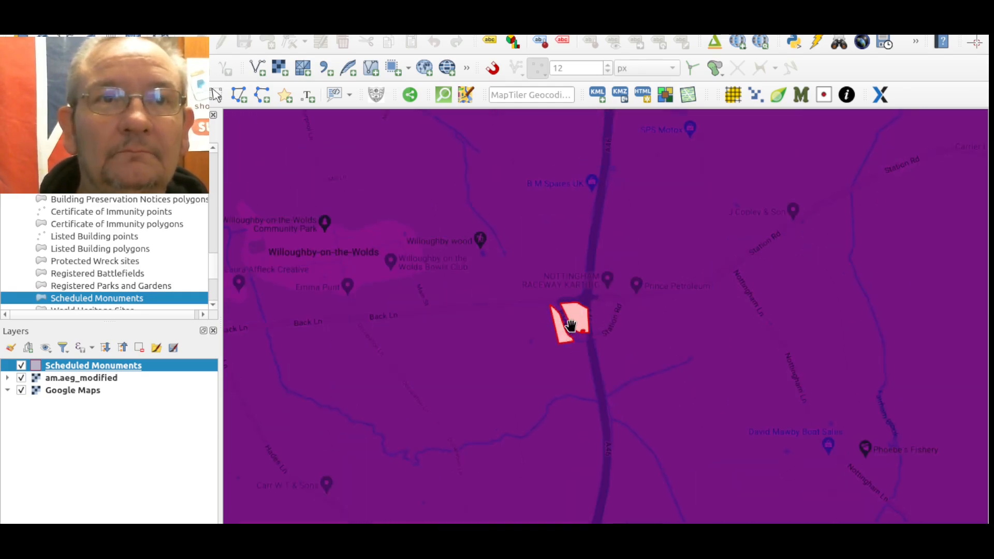
scroll(571, 325, "down", 4)
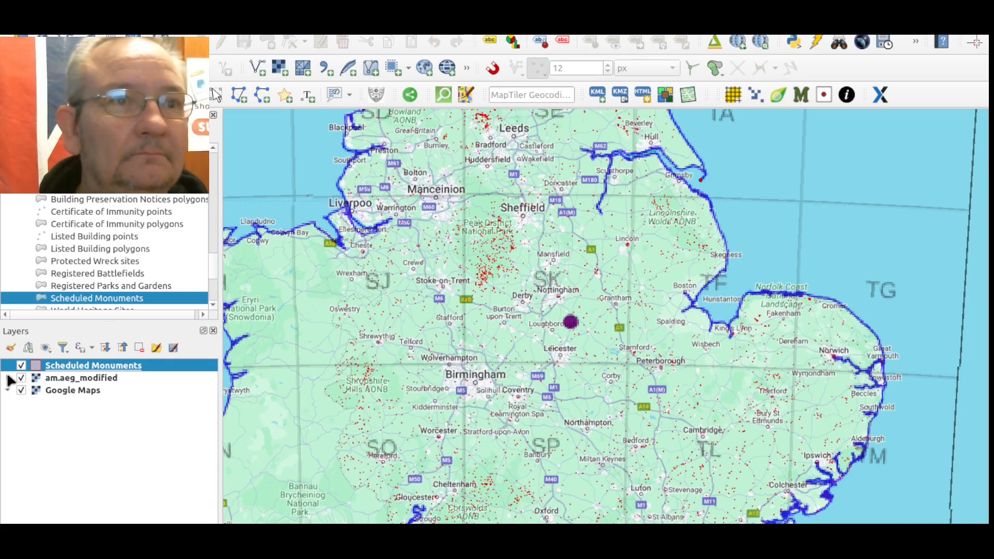
left_click(22, 366)
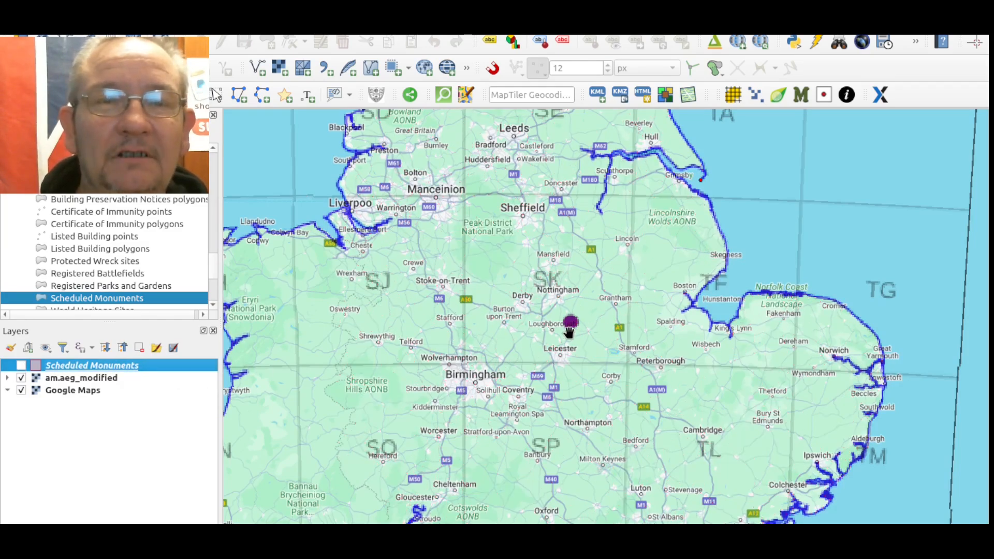
scroll(569, 331, "down", 2)
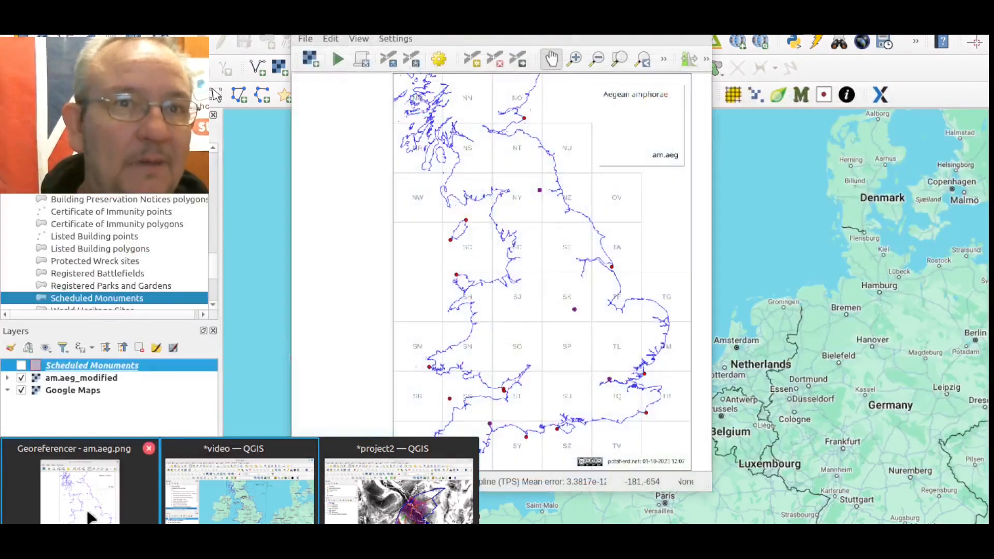
- In the Georeferencer, save the Aegean amphorae map's control points as am.aeg.png.points in the video folder
left_click(90, 518)
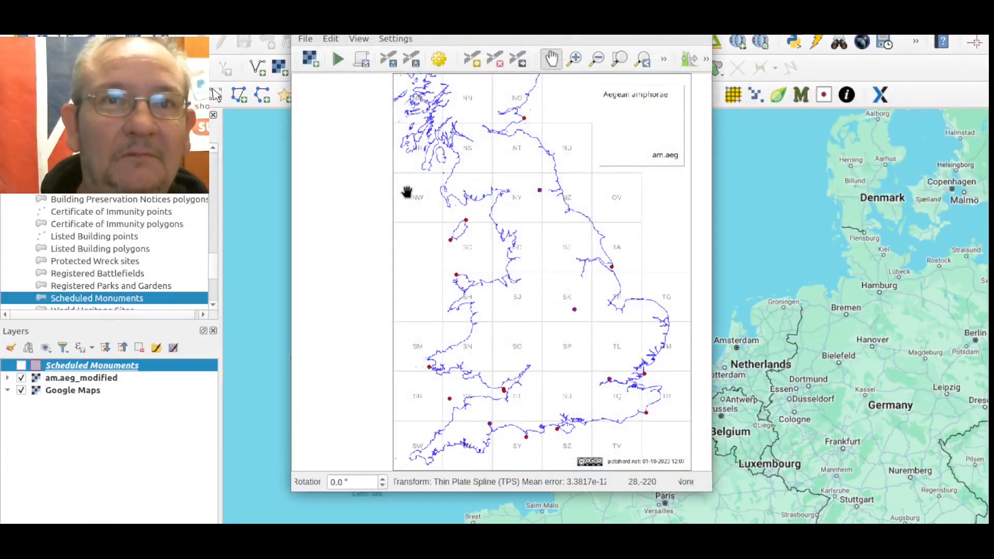
left_click(305, 40)
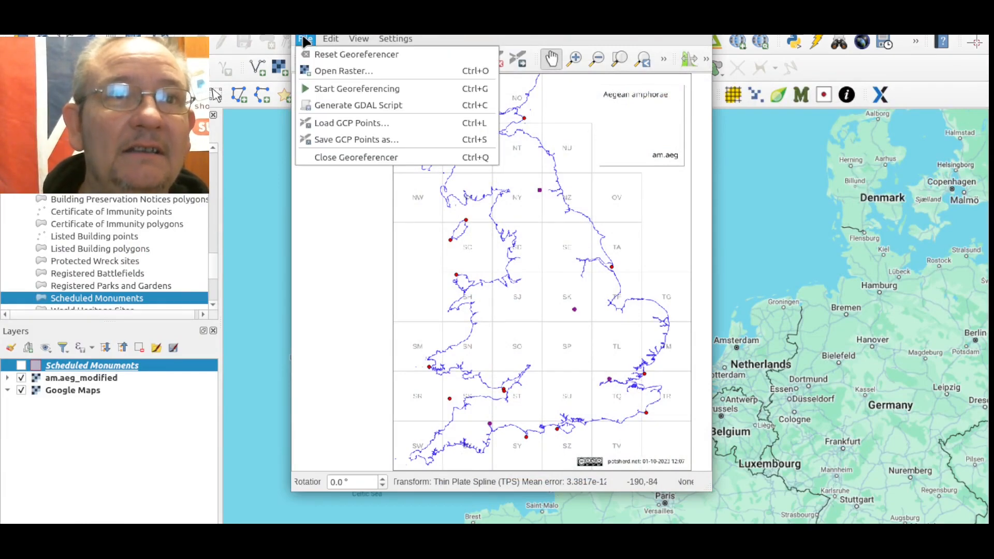
left_click(332, 140)
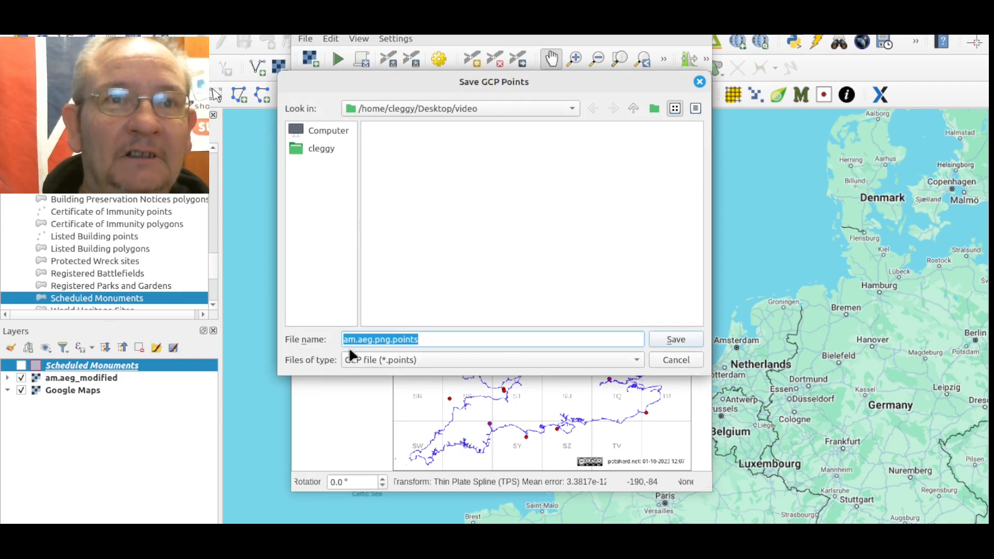
left_click(675, 343)
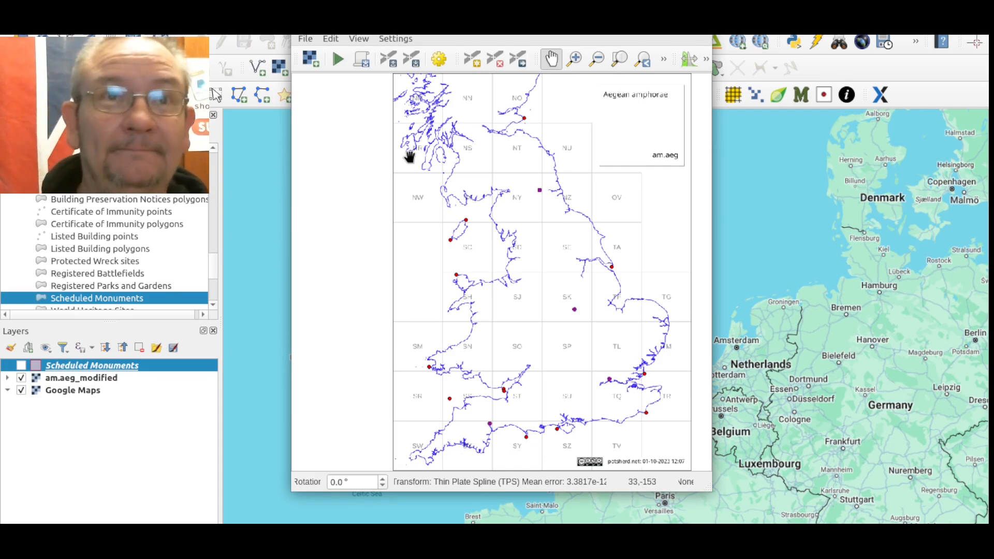
- Open All-points.png from the video folder as the raster to georeference
left_click(348, 57)
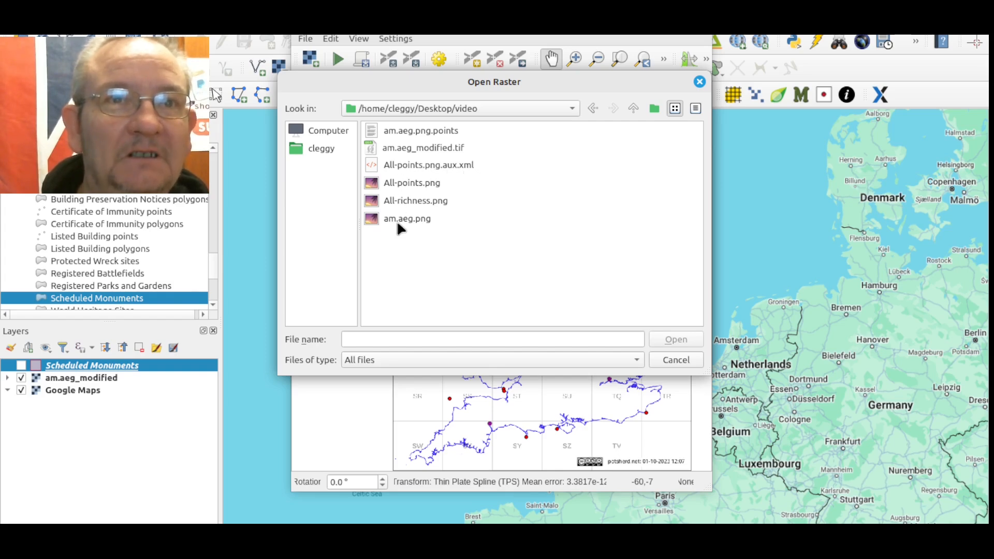
left_click(405, 182)
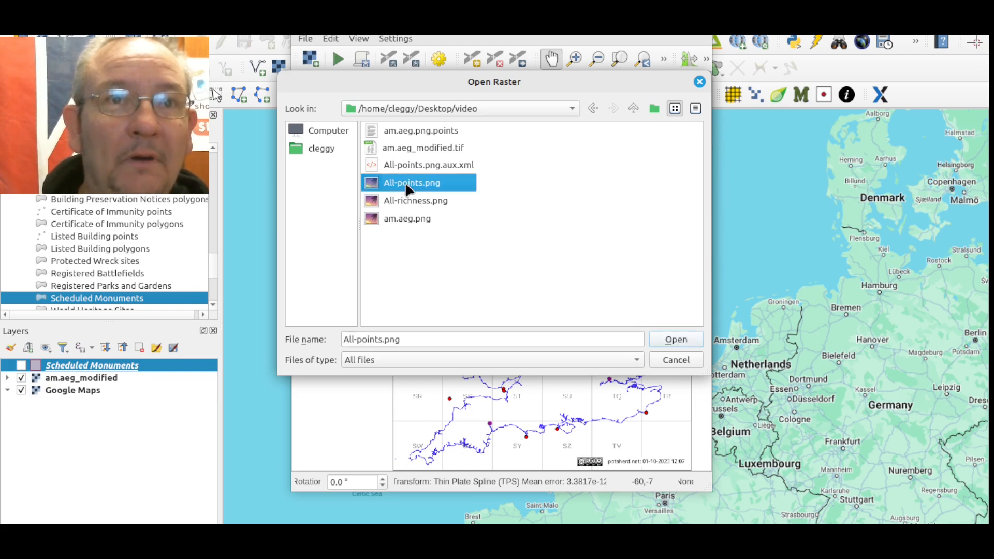
left_click(673, 342)
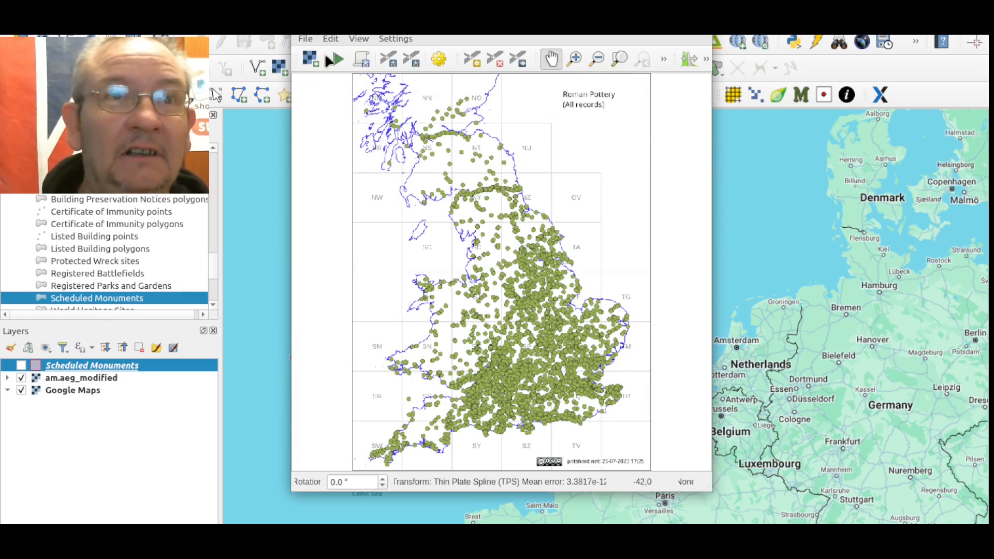
- Apply transformation settings with Thin Plate Spline, Nearest Neighbour resampling, target SRS EPSG:27700 and output raster All-points_modified.tif
left_click(393, 39)
left_click(418, 55)
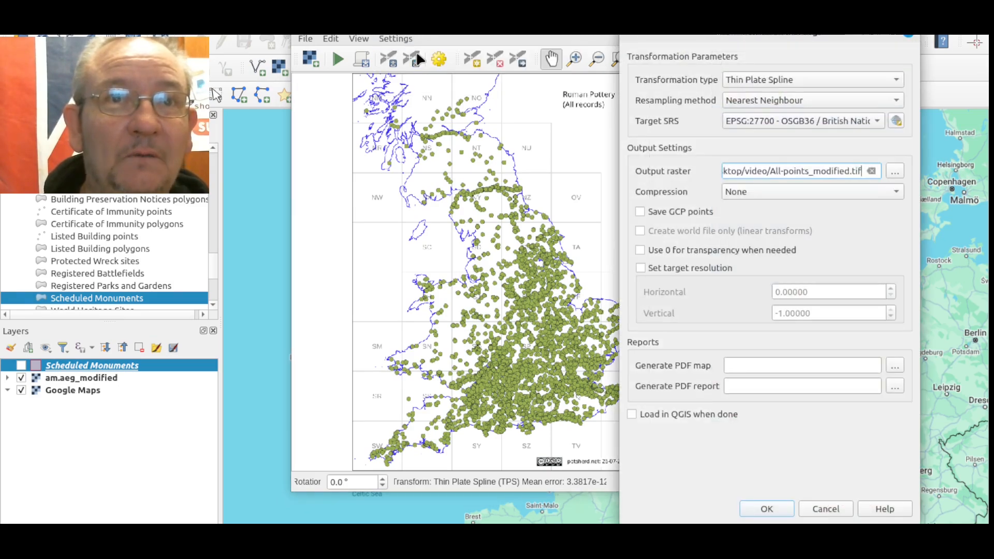
left_click(767, 510)
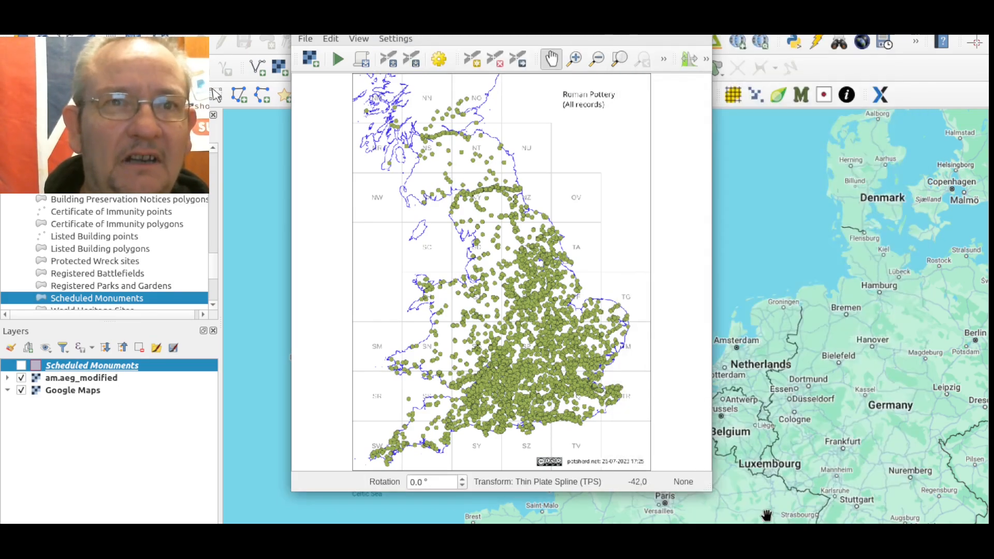
- Load the saved control points from am.aeg.png.points onto the Roman Pottery map
left_click(305, 39)
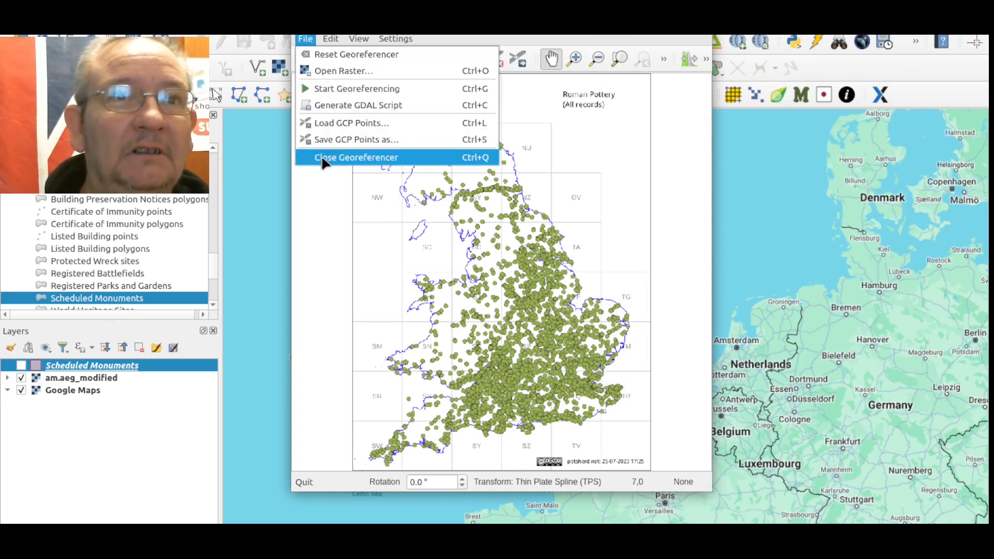
left_click(327, 128)
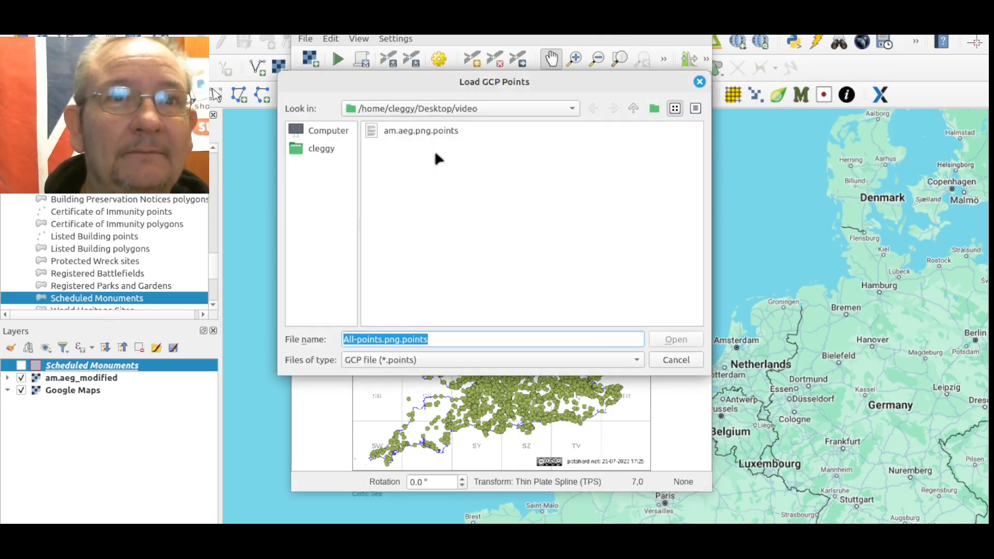
left_click(427, 132)
left_click(676, 341)
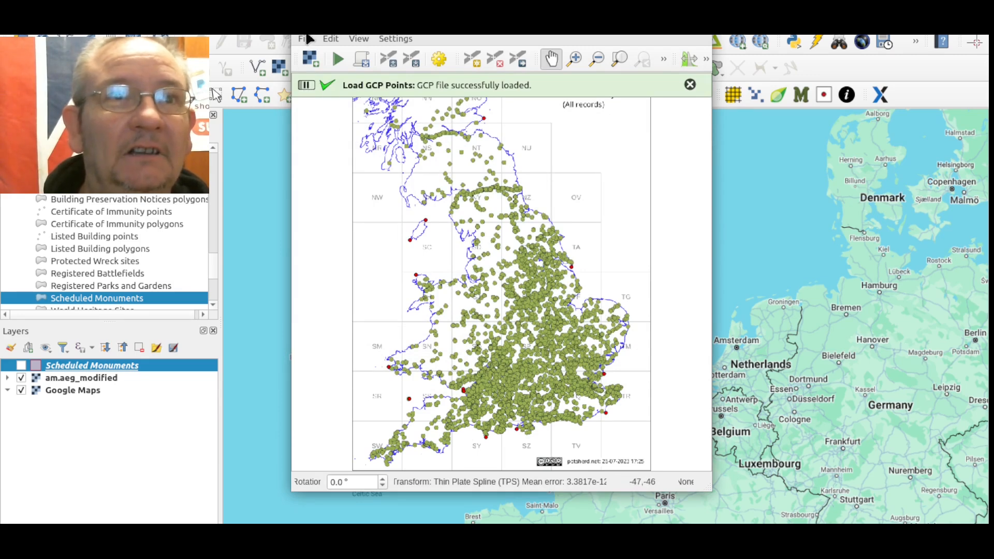
- Run the georeferencing of the Roman Pottery map and leave the Georeferencer window
left_click(307, 40)
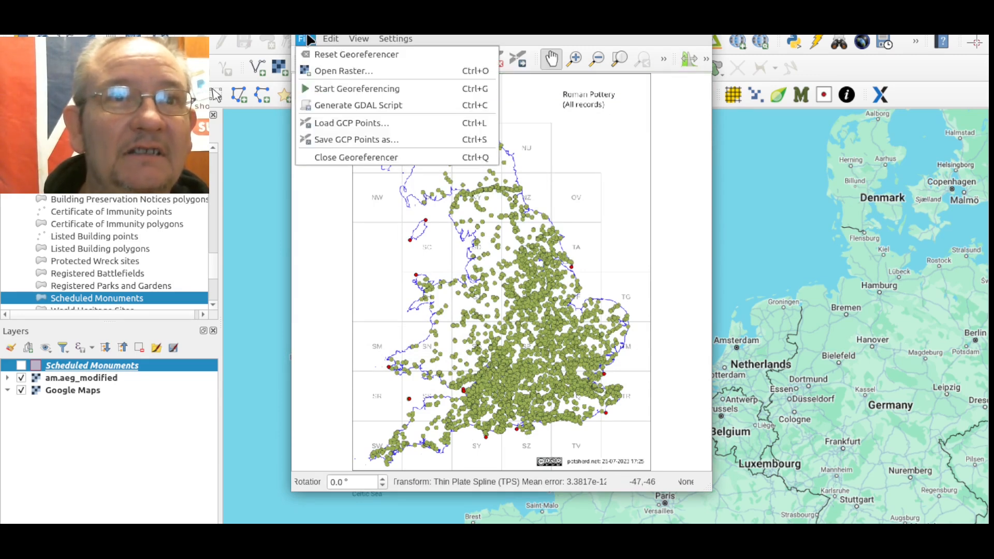
left_click(333, 88)
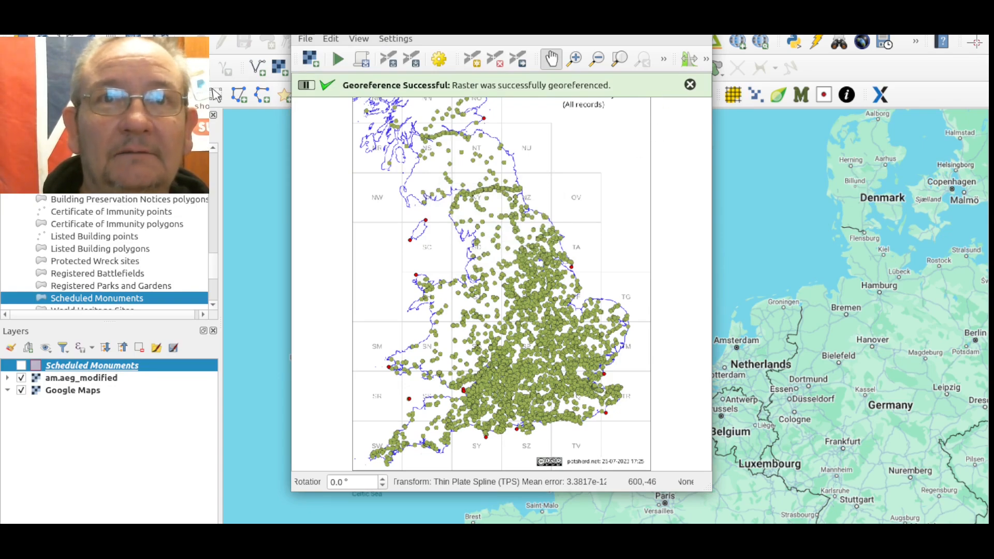
left_click(700, 23)
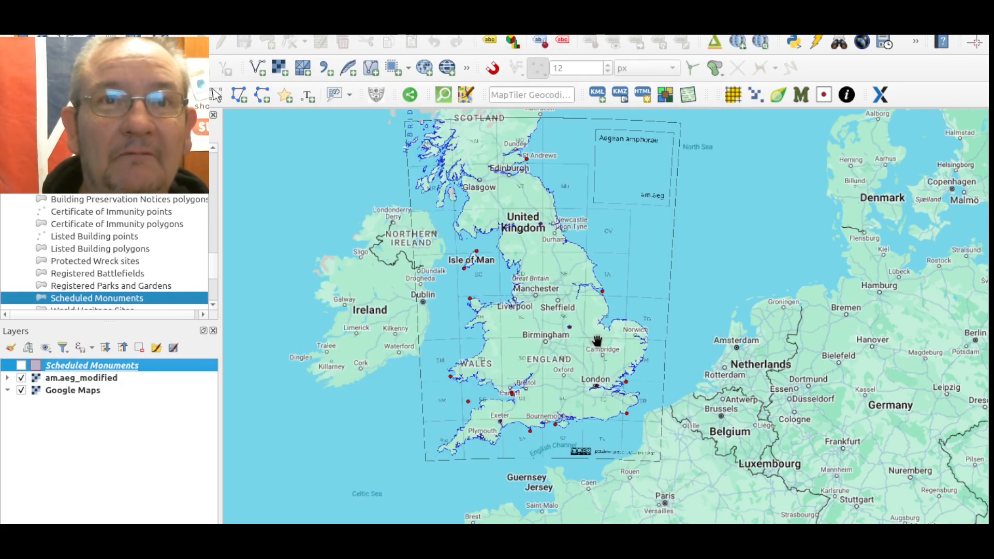
- Hide the am.aeg_modified layer and add All-points_modified.tif from the video folder to the project
left_click(21, 378)
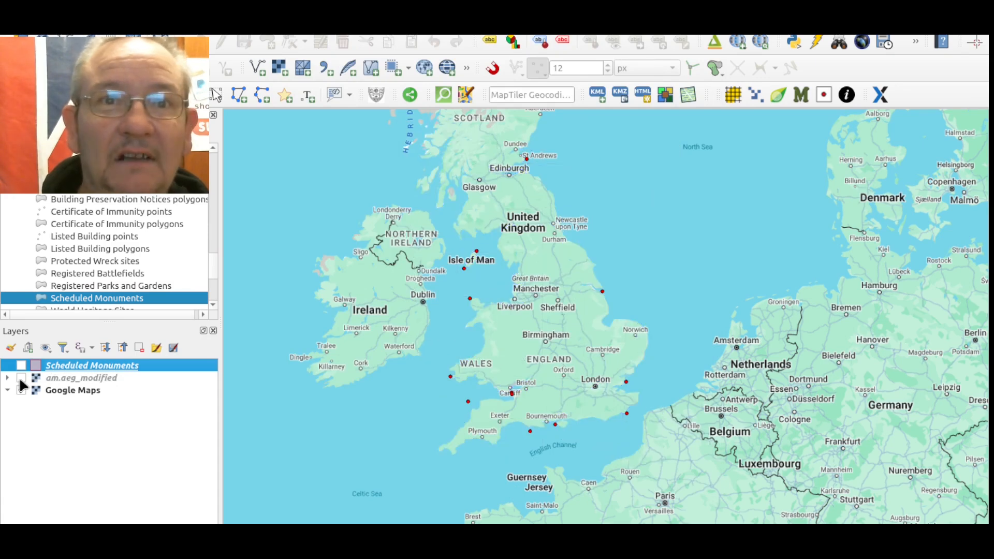
mouse_move(73, 533)
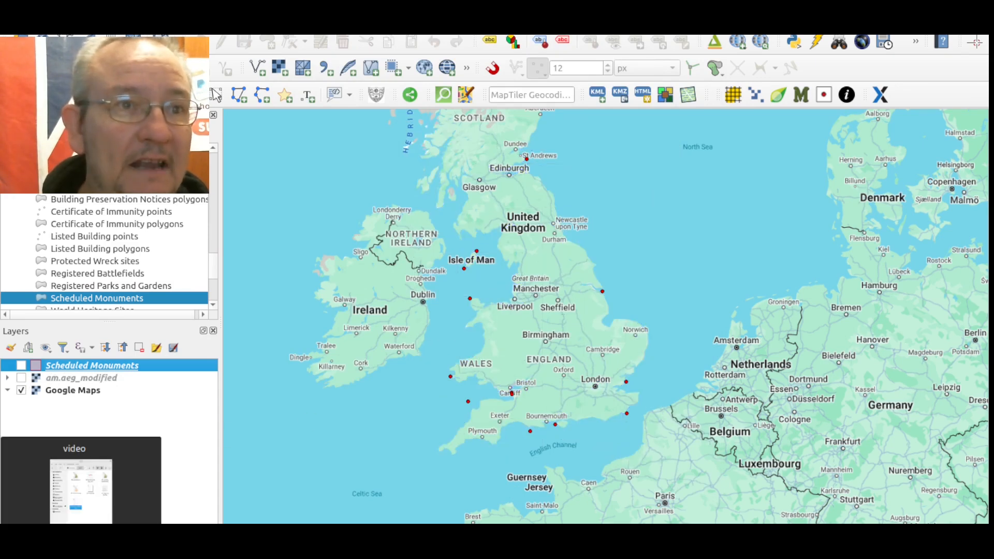
left_click(81, 489)
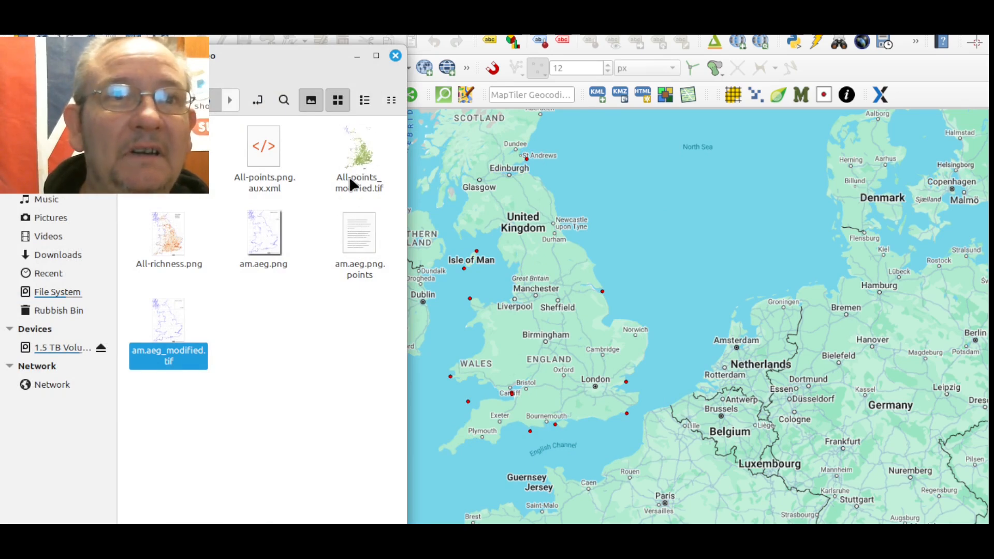
left_click_drag(358, 146, 560, 311)
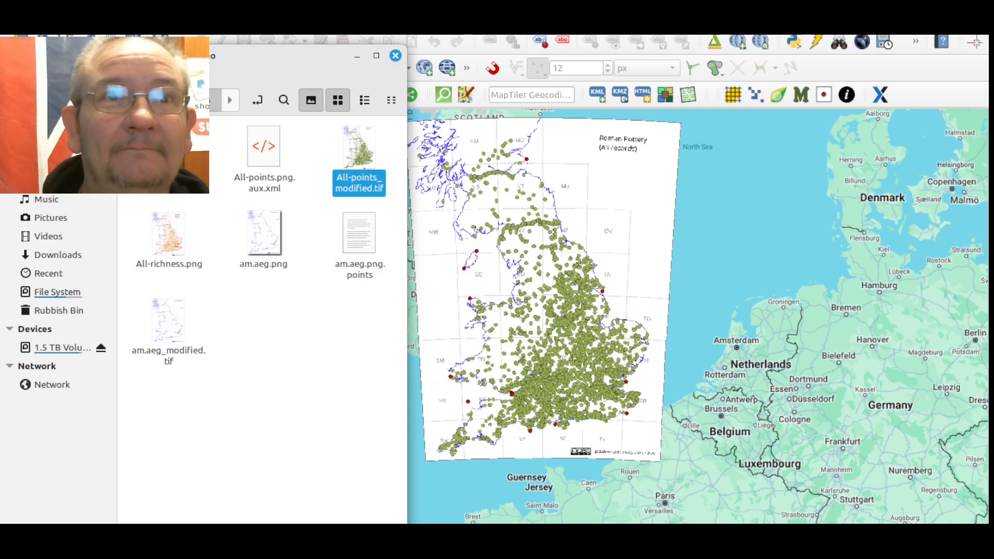
left_click(356, 55)
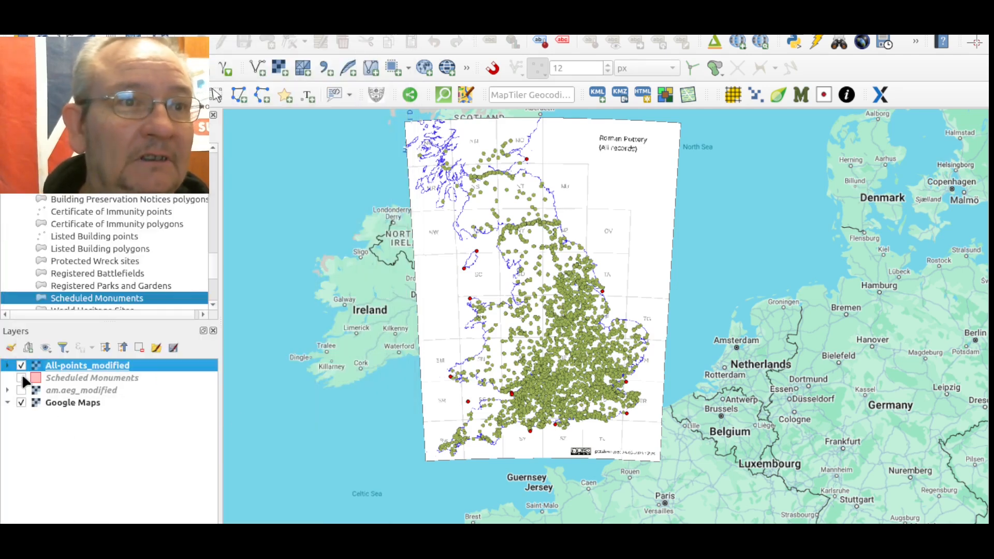
- Set the All-points_modified layer's blending mode to Multiply
right_click(86, 369)
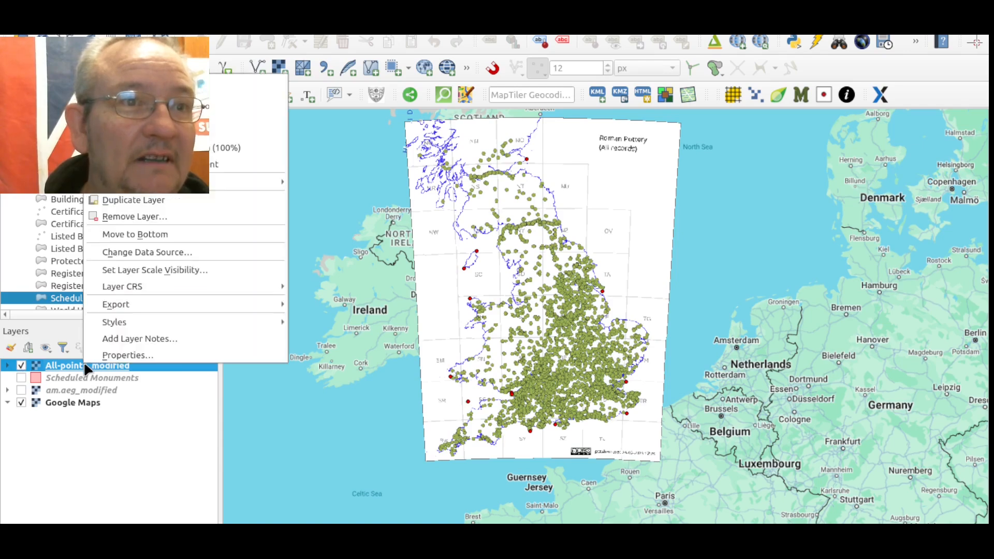
left_click(116, 355)
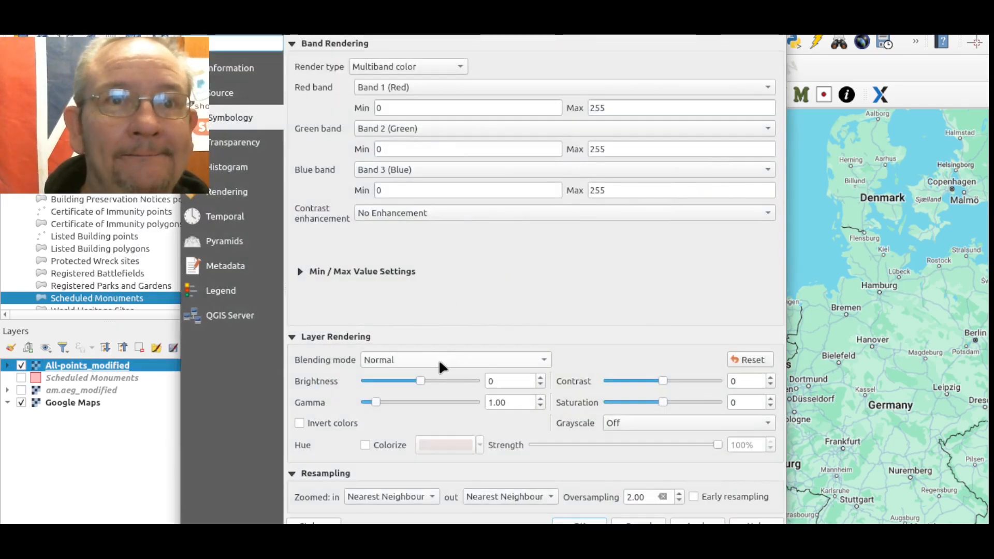
left_click(440, 359)
left_click(416, 447)
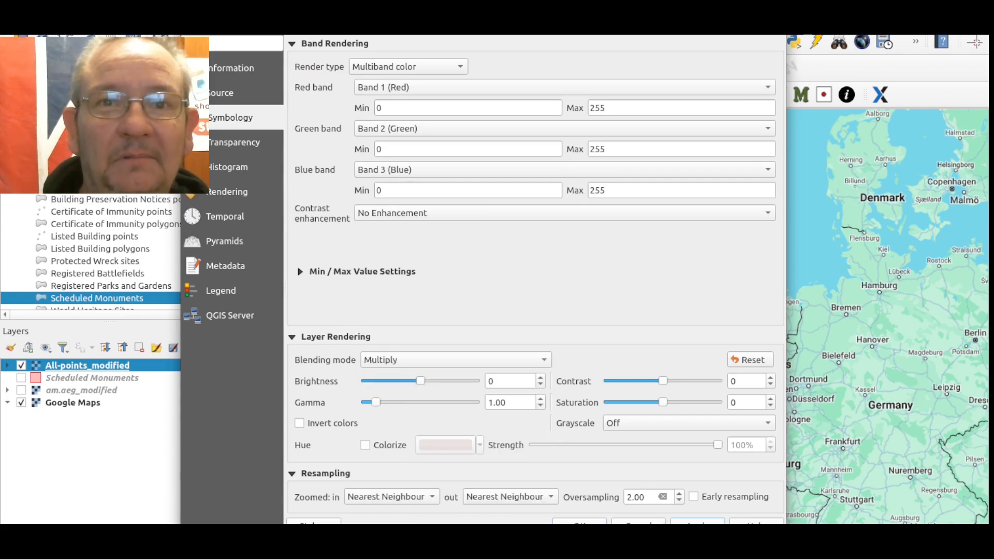
left_click(580, 521)
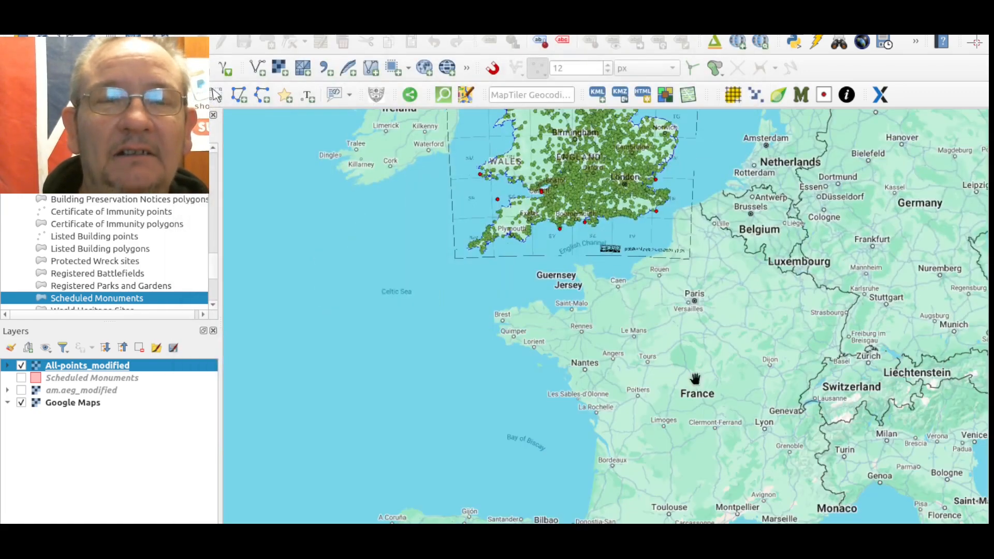
- Examine how the Roman pottery points overlay the base map across England and Wales, from the Shrewsbury area to the Cotswolds
left_click_drag(725, 169, 715, 357)
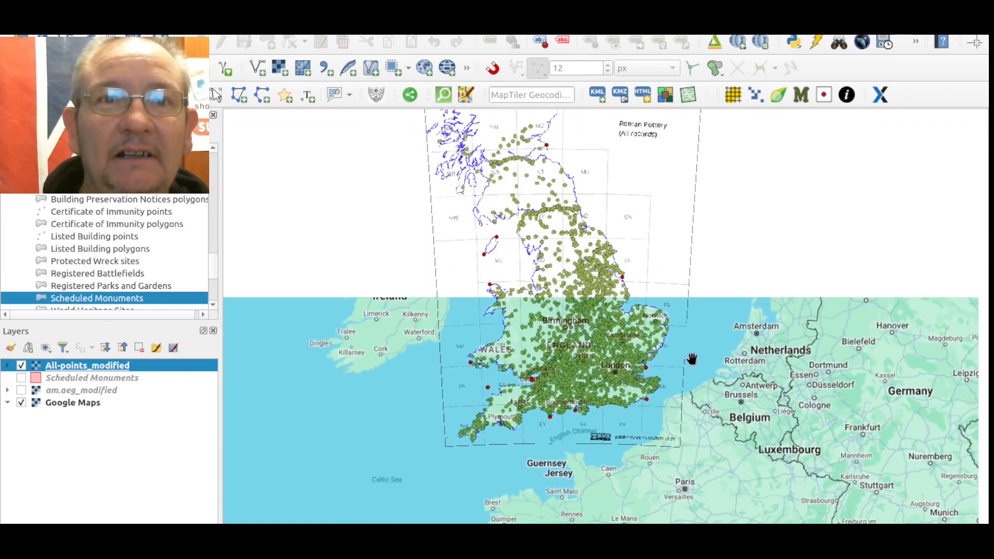
scroll(569, 387, "up", 3)
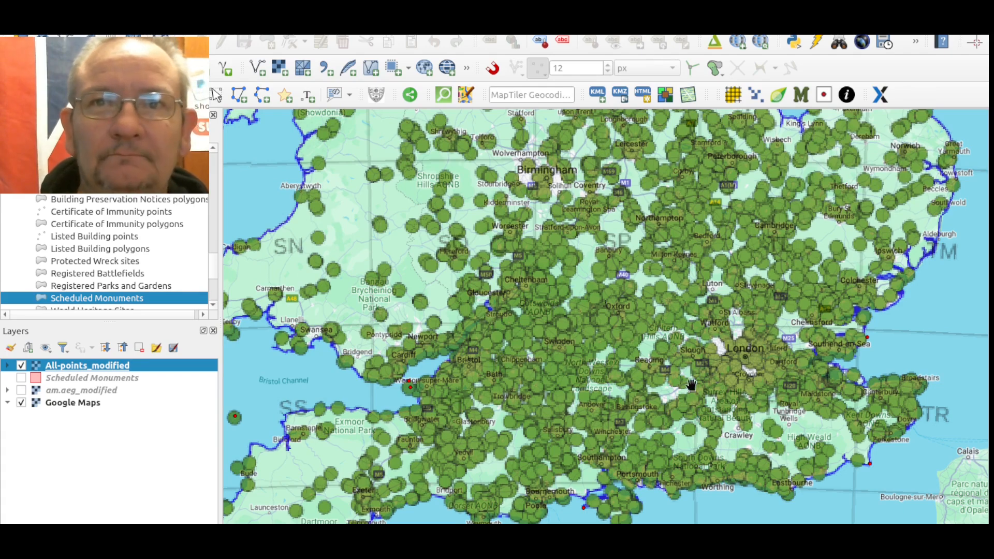
left_click_drag(568, 215, 568, 378)
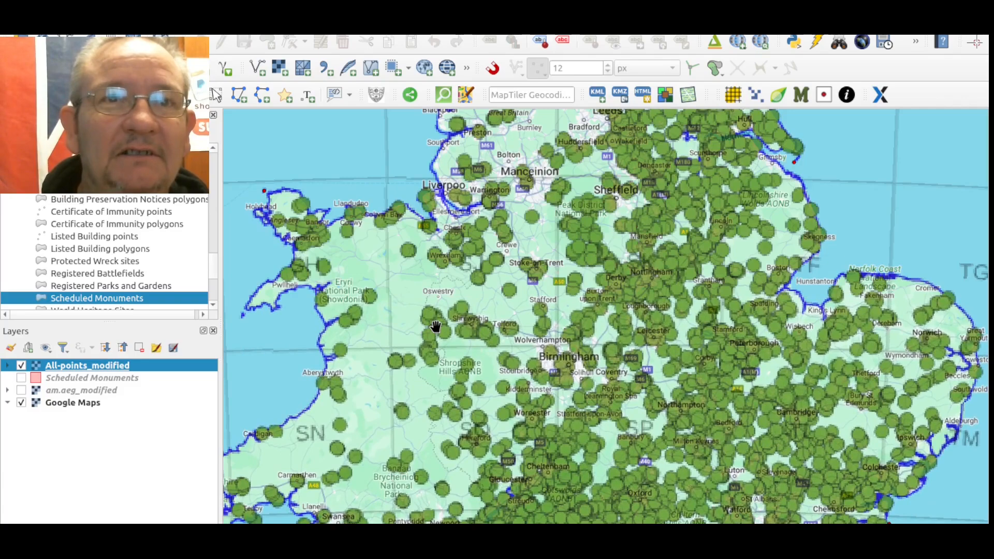
scroll(435, 323, "up", 2)
scroll(435, 321, "up", 2)
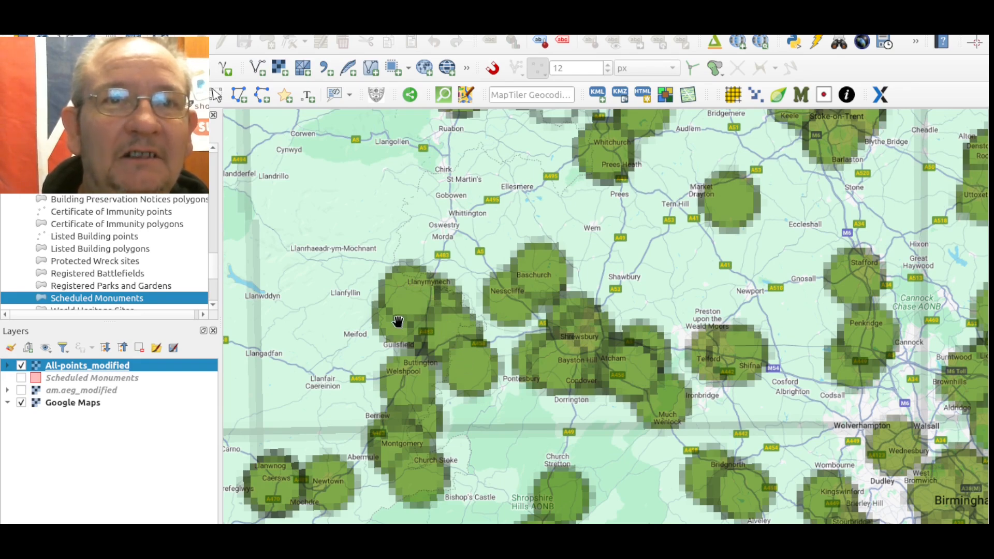
left_click_drag(701, 450, 497, 243)
left_click_drag(737, 412, 573, 223)
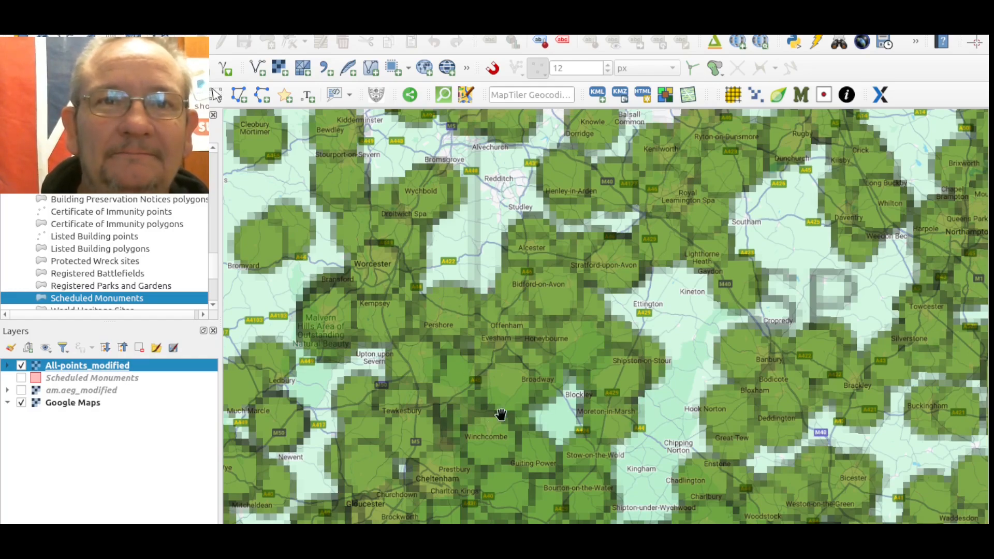
left_click_drag(504, 462, 623, 186)
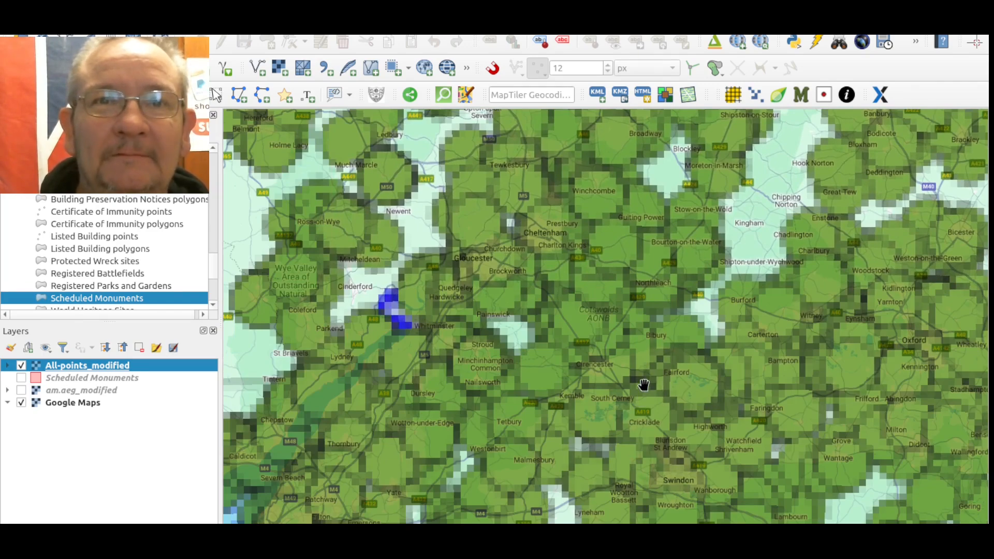
scroll(643, 388, "down", 2)
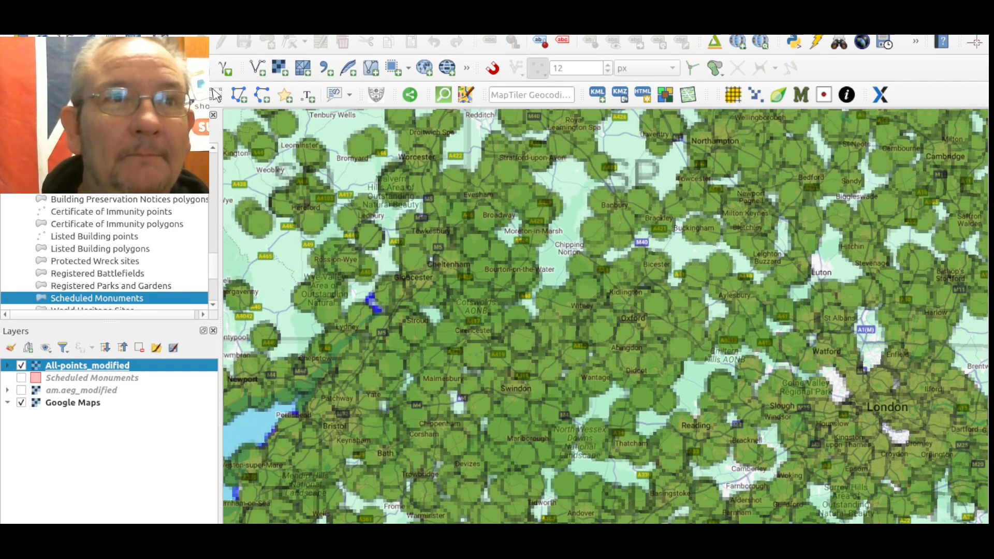
- Return to the Georeferencer and open All-richness.png from the video folder, with all file types listed
mouse_move(238, 533)
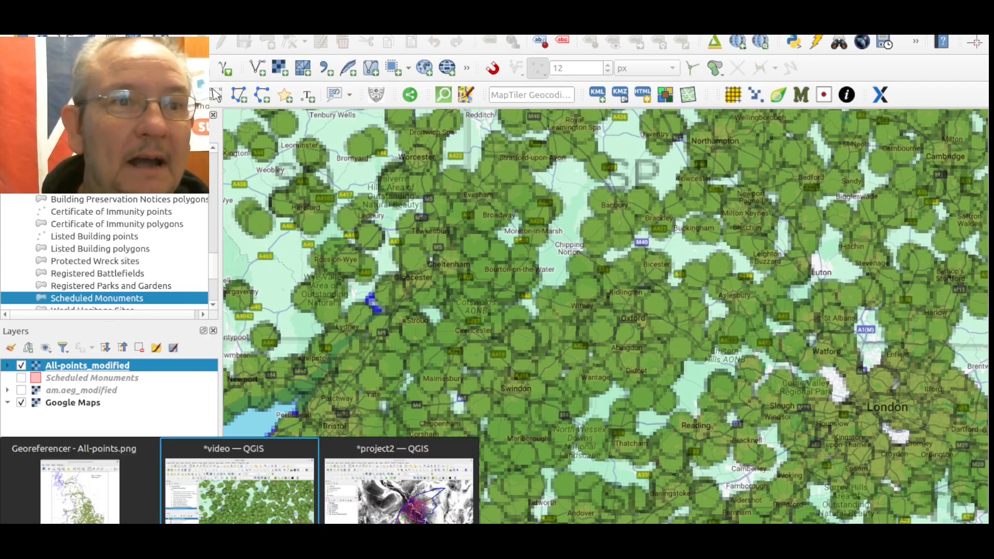
left_click(78, 487)
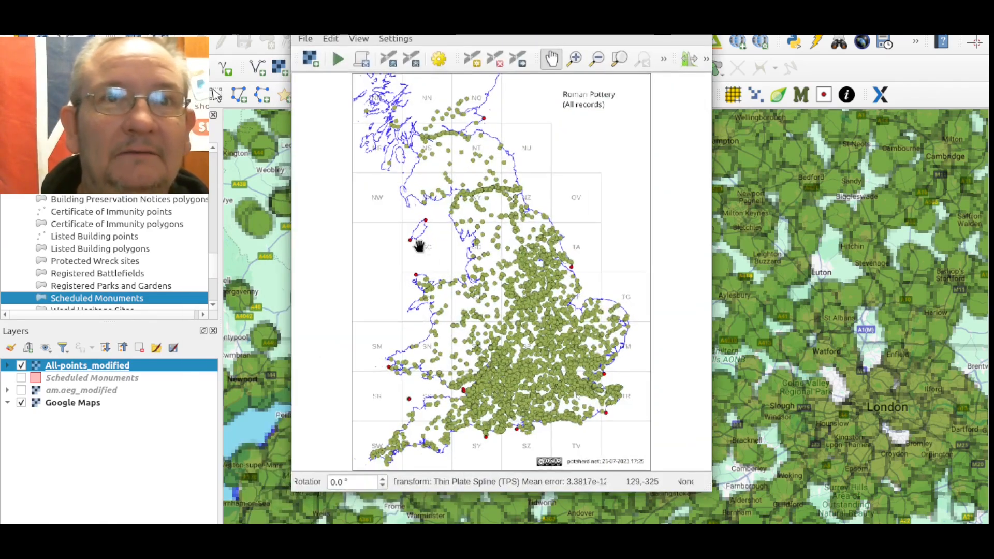
left_click(307, 39)
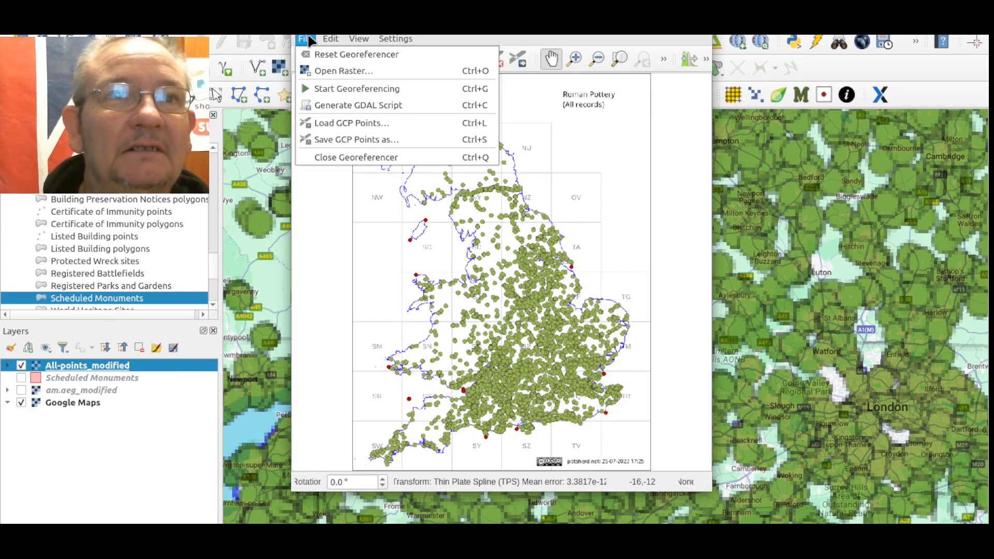
left_click(333, 70)
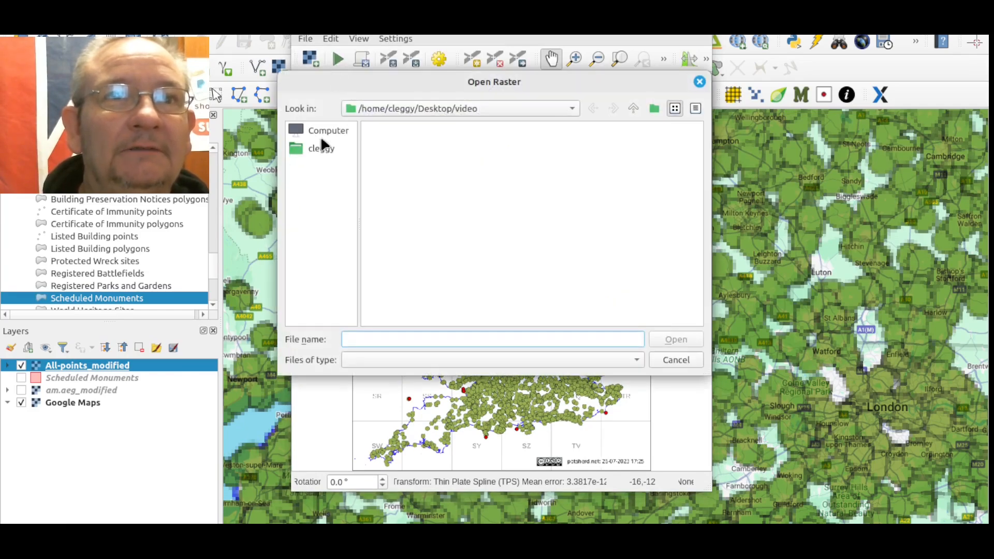
left_click(636, 359)
scroll(501, 236, "up", 10)
scroll(501, 234, "up", 9)
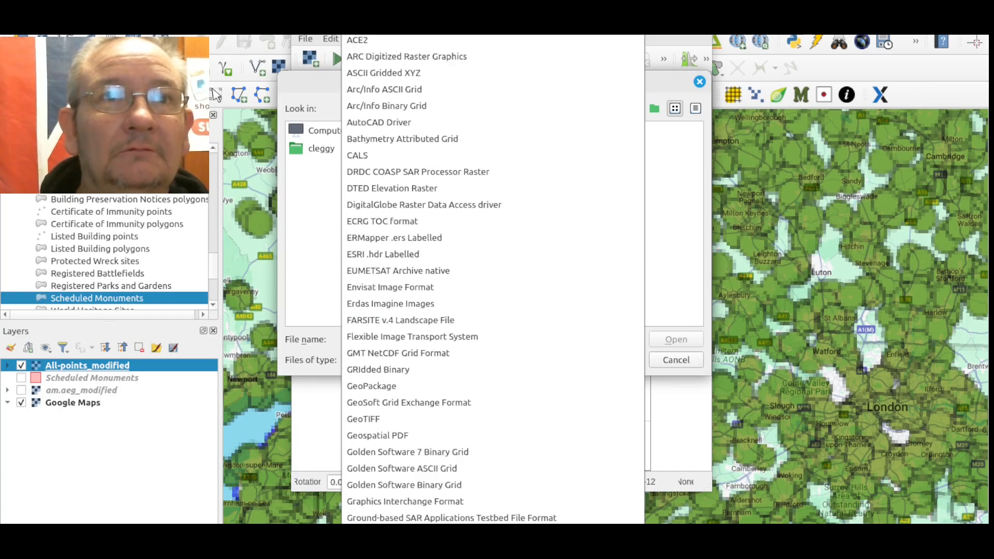
left_click(493, 23)
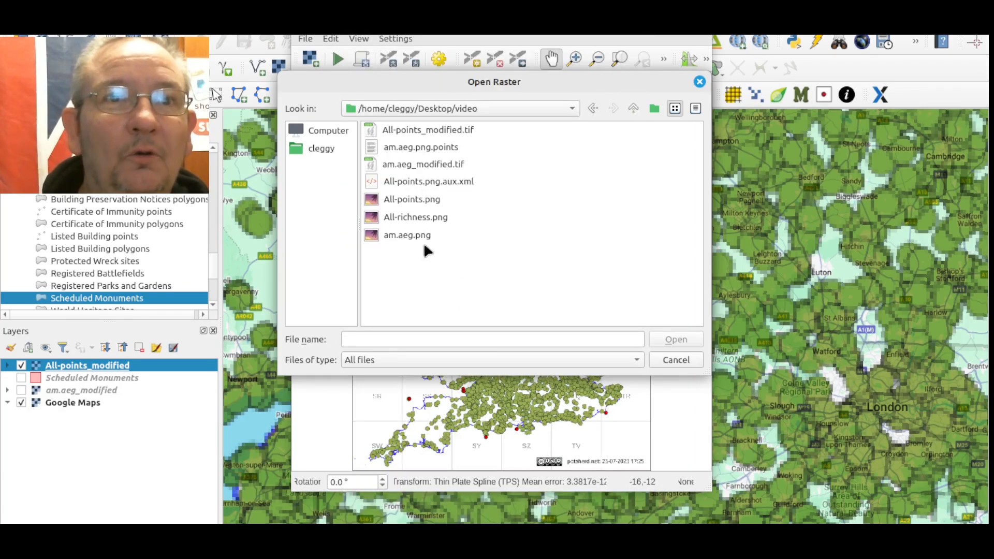
left_click(415, 217)
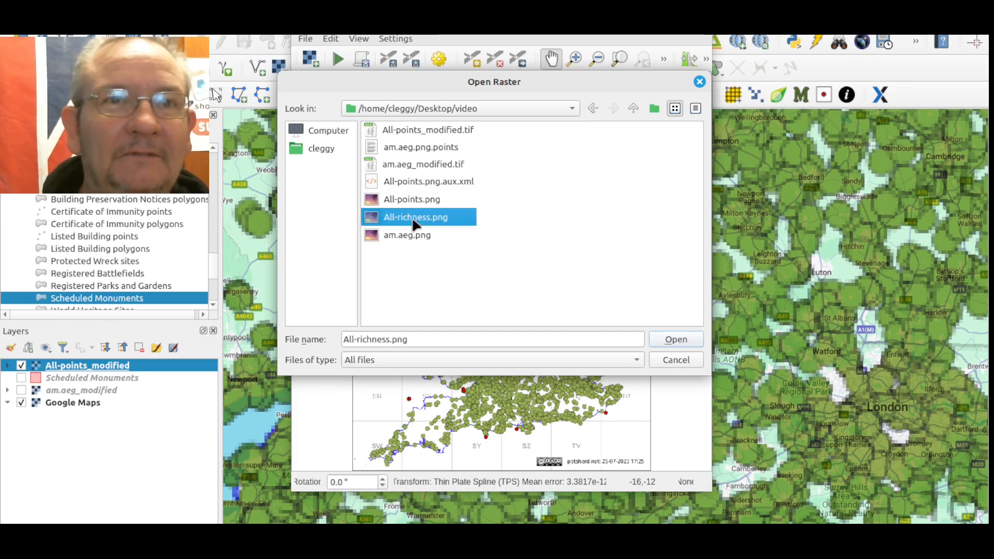
left_click(672, 339)
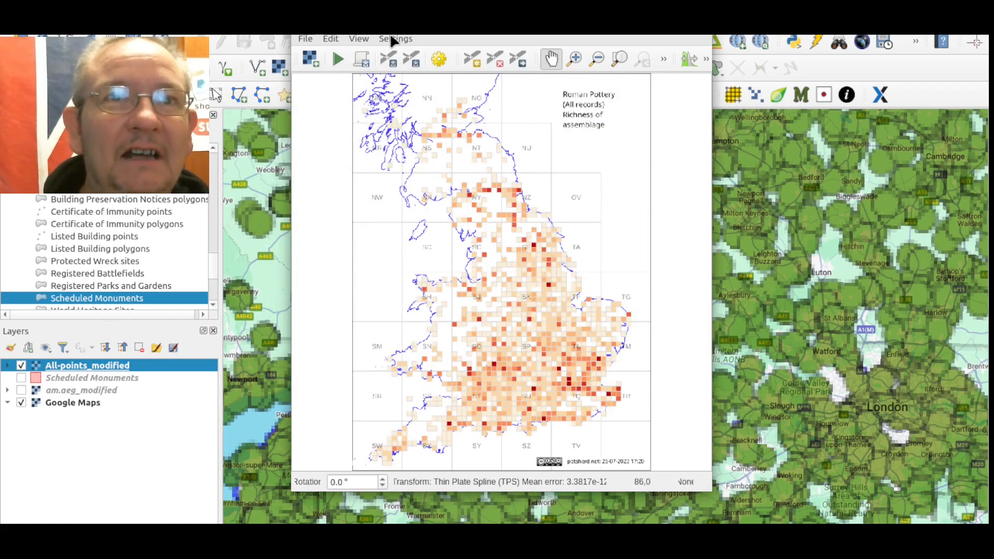
- Confirm the transformation settings with Thin Plate Spline, Nearest Neighbour, EPSG:27700 and All-richness_modified.tif as the output raster
left_click(395, 39)
left_click(422, 53)
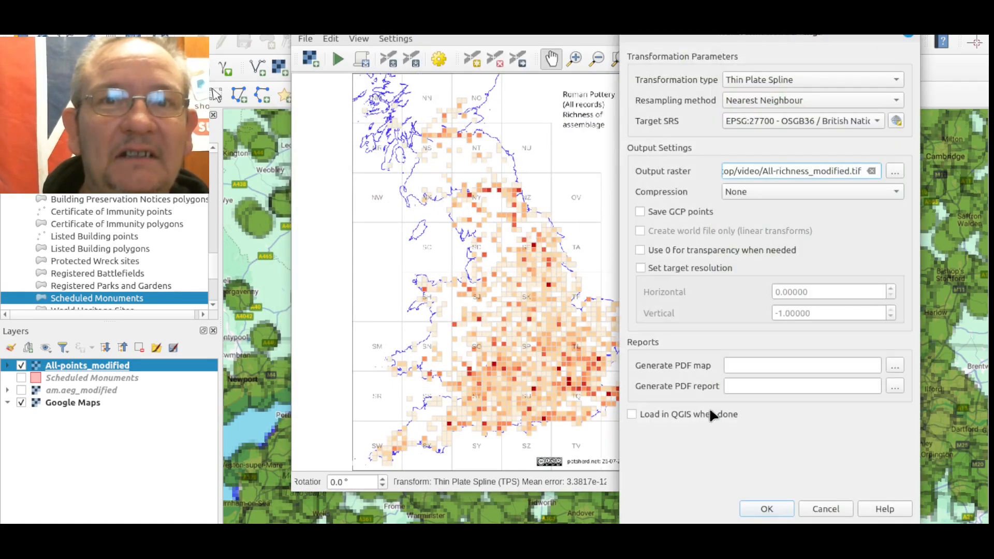
left_click(767, 509)
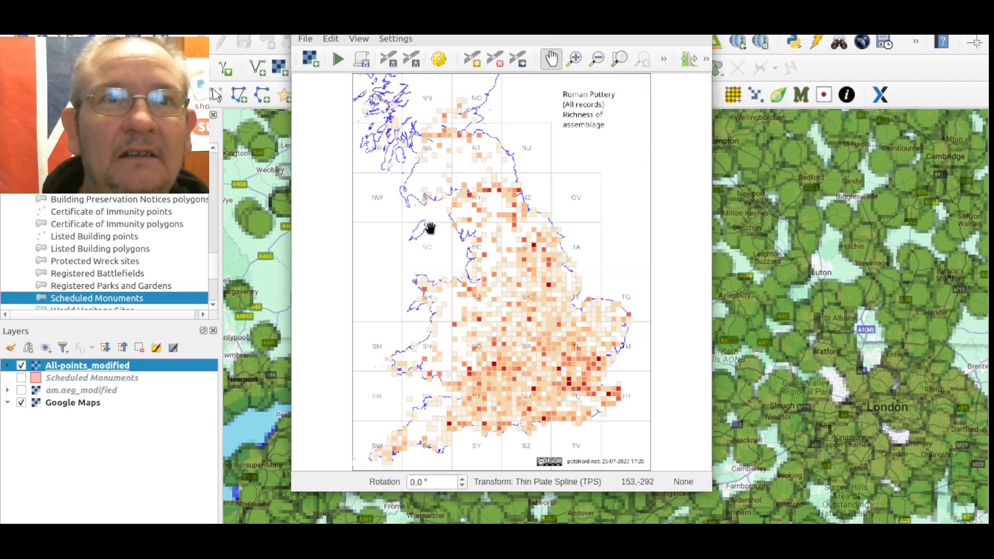
- Try to run the georeferencing of the richness map without any control points loaded
left_click(305, 39)
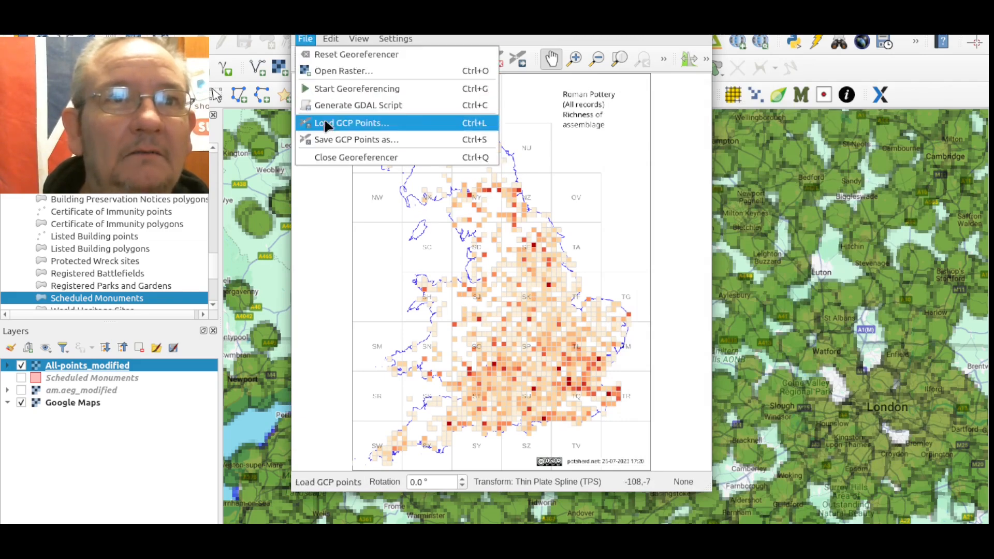
left_click(337, 89)
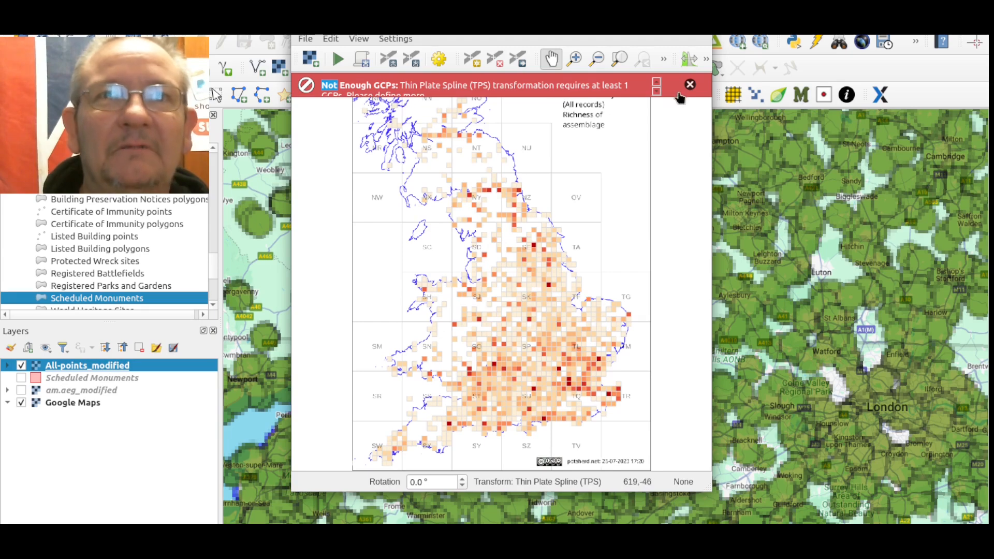
left_click(691, 86)
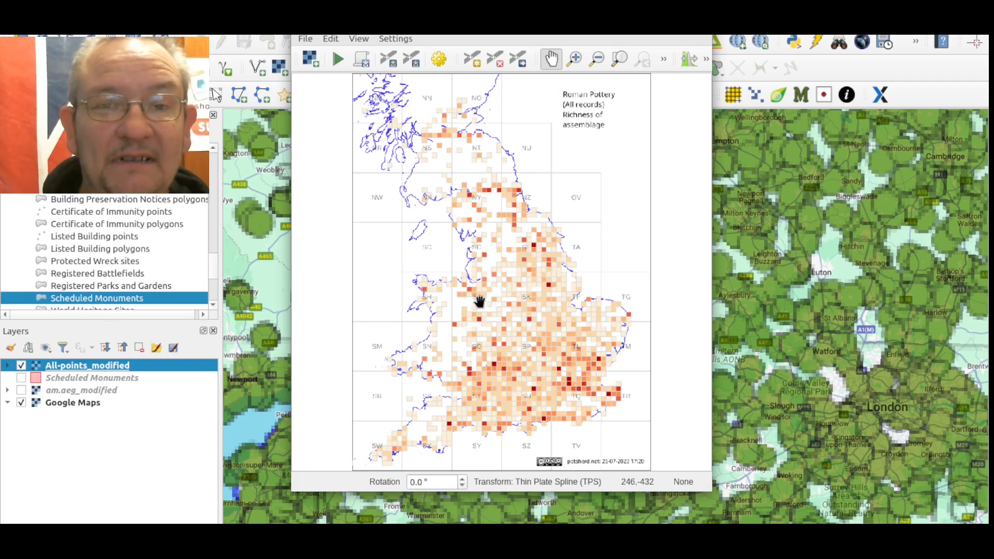
- Load the saved control points from am.aeg.png.points onto the richness map
left_click(304, 39)
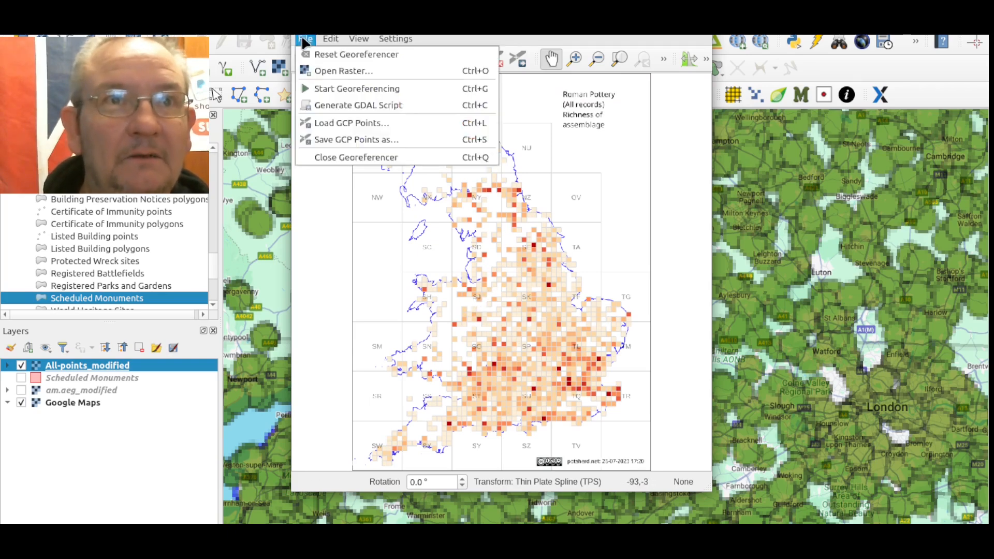
left_click(350, 123)
left_click(406, 132)
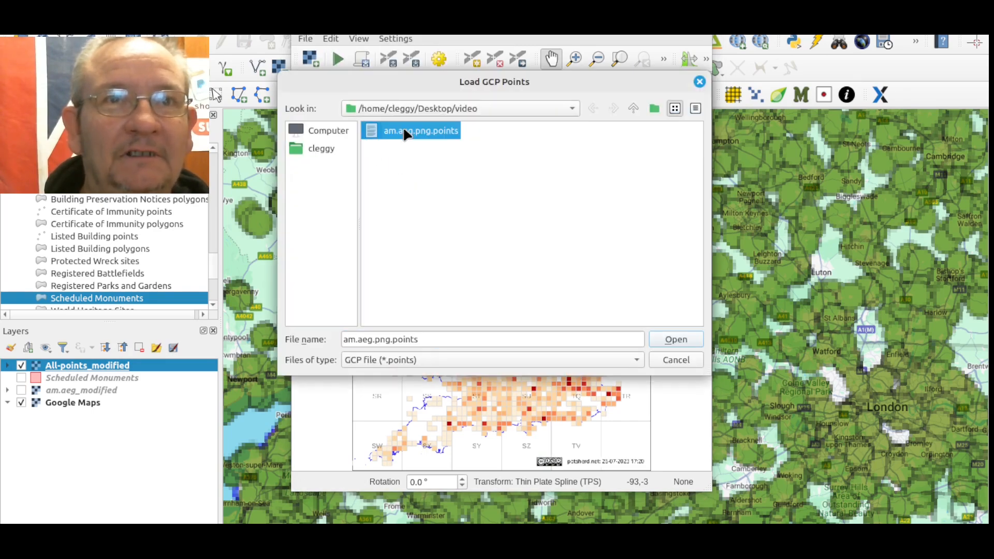
left_click(676, 341)
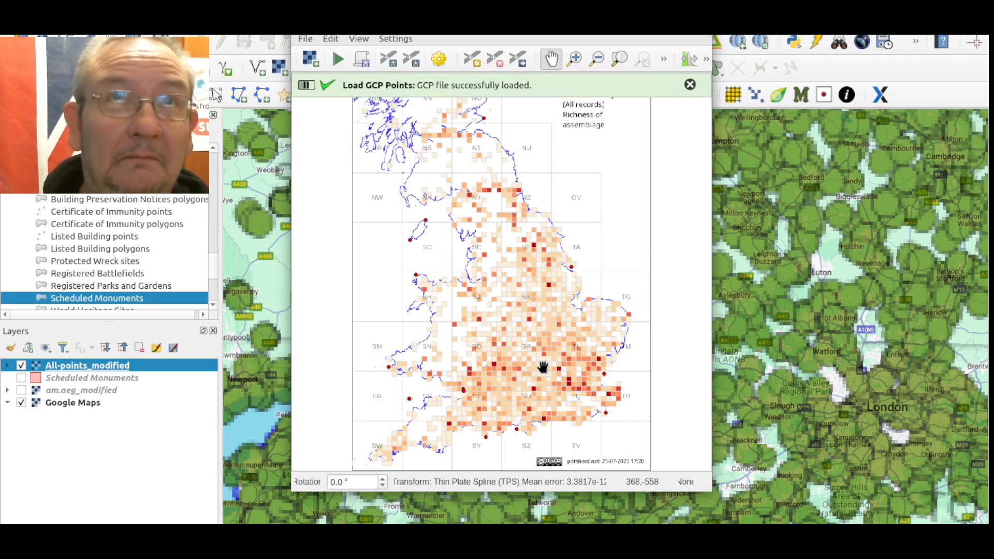
- Run the georeferencing of the richness map and leave the Georeferencer window
left_click(305, 39)
left_click(338, 86)
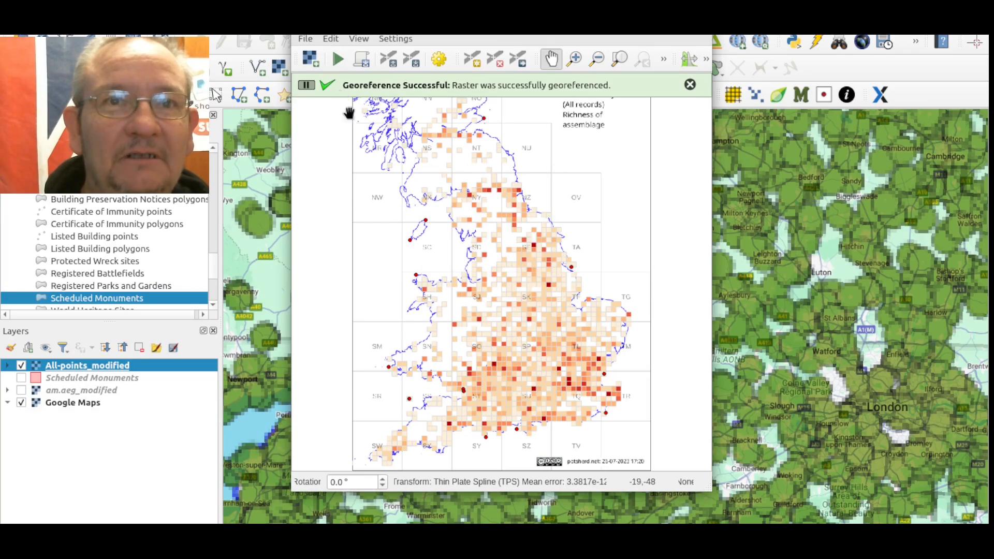
left_click(661, 27)
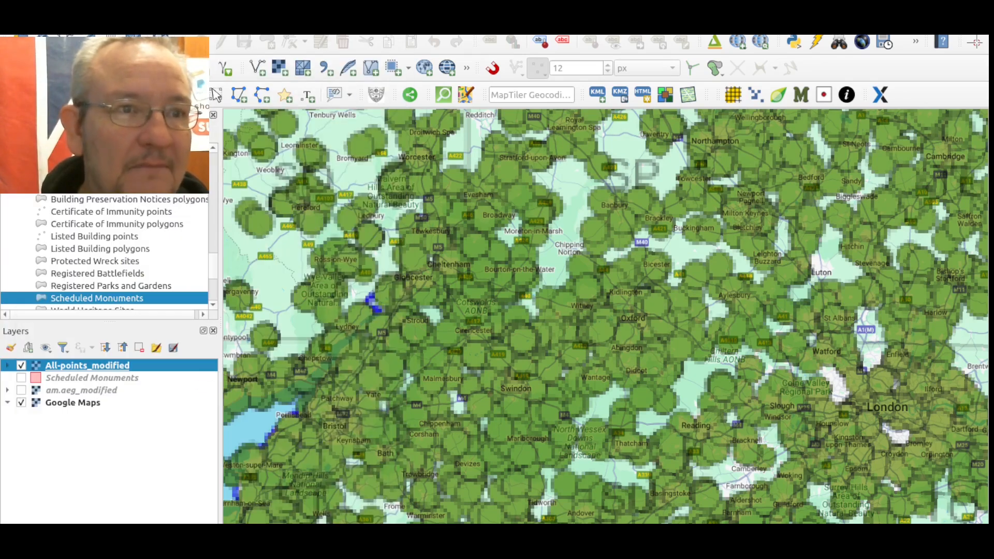
- Add All-richness_modified.tif from the video folder to the project and put the file manager away
left_click(81, 535)
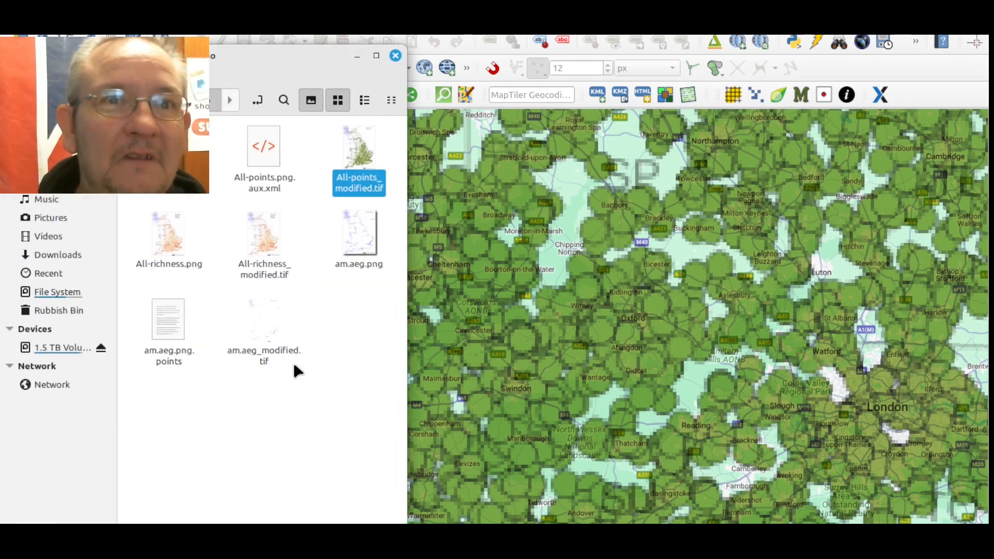
left_click(266, 239)
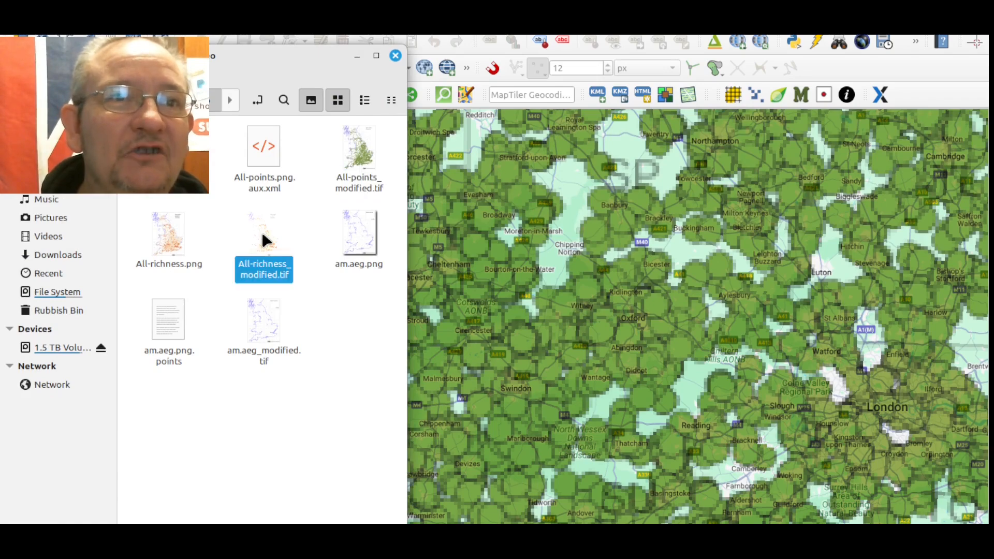
left_click_drag(265, 239, 573, 326)
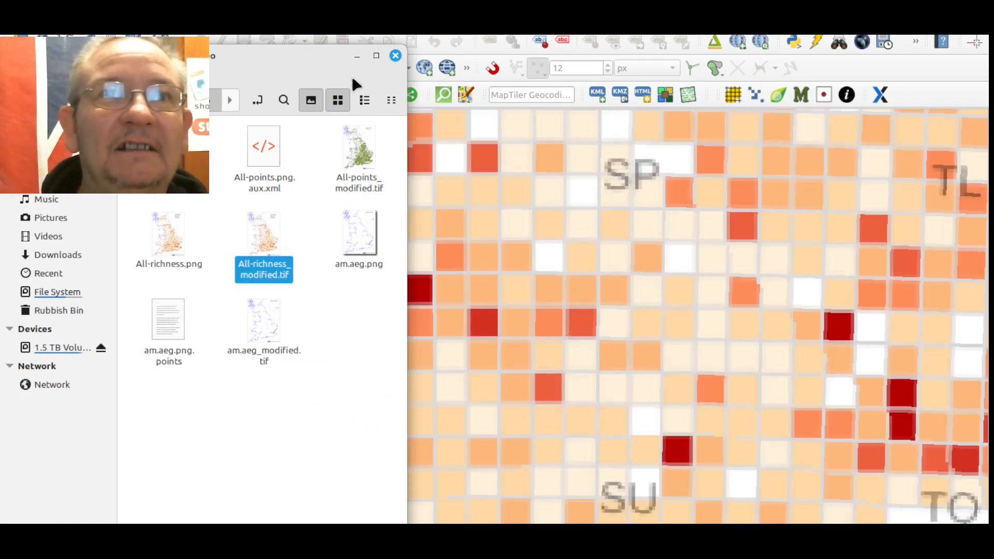
left_click(356, 56)
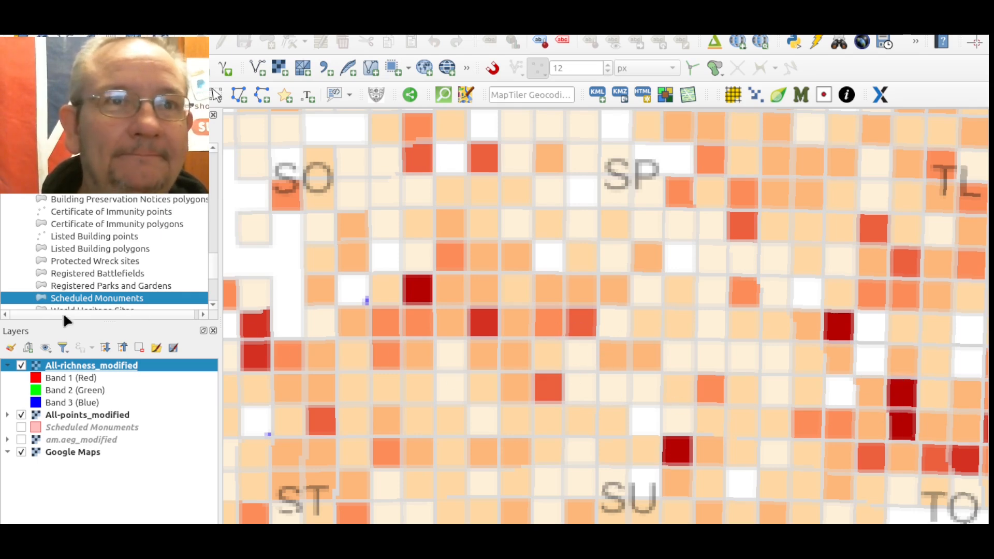
- Set the All-richness_modified layer's blending mode to Multiply
right_click(96, 371)
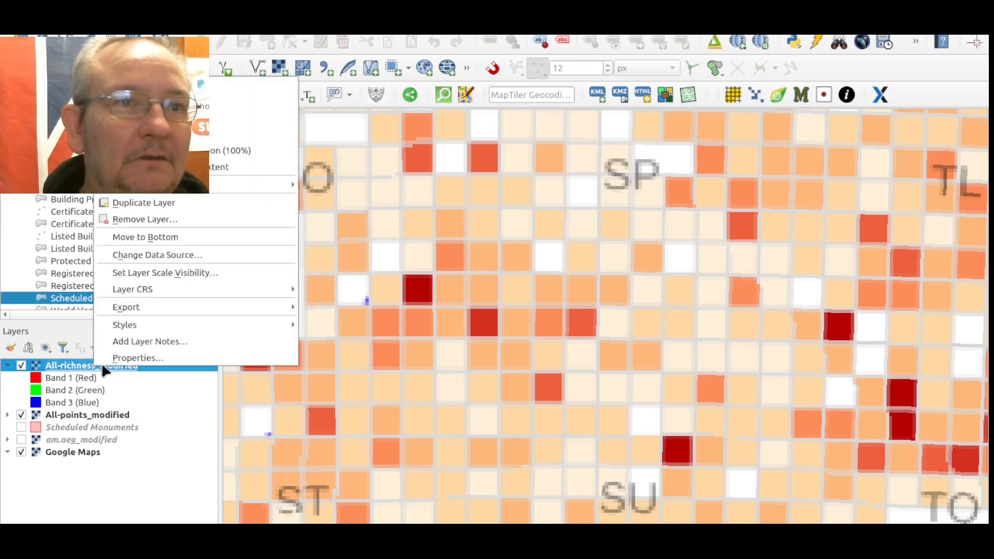
left_click(179, 365)
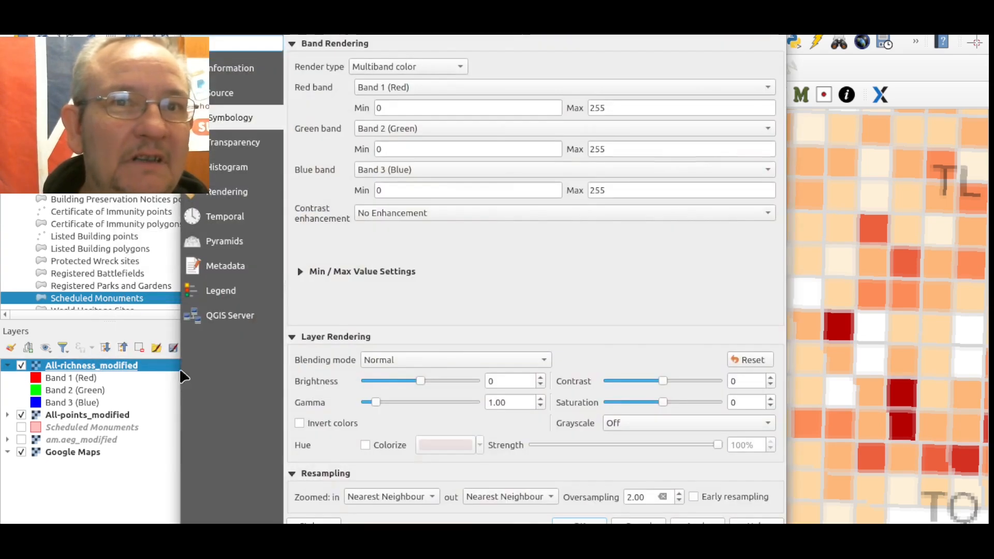
left_click(421, 360)
left_click(409, 446)
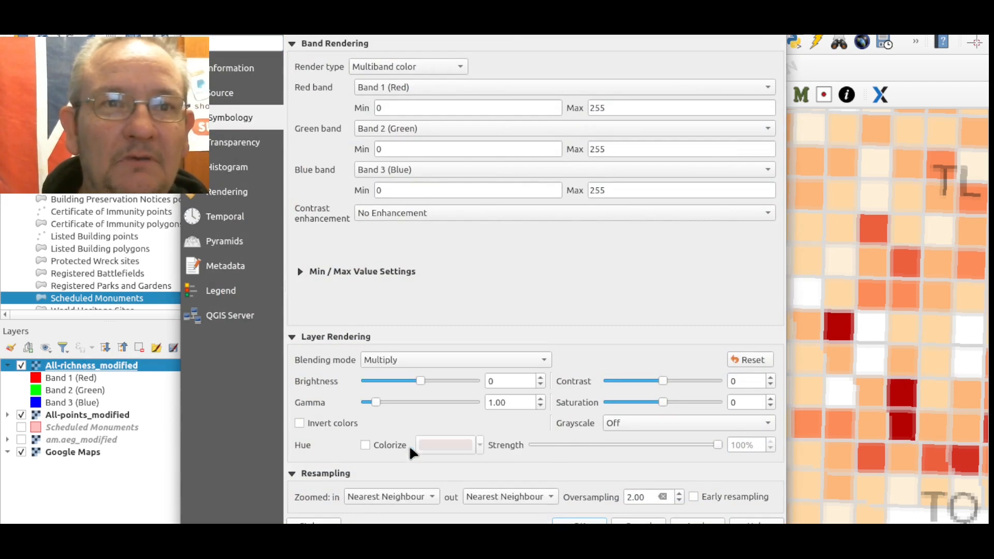
left_click(697, 523)
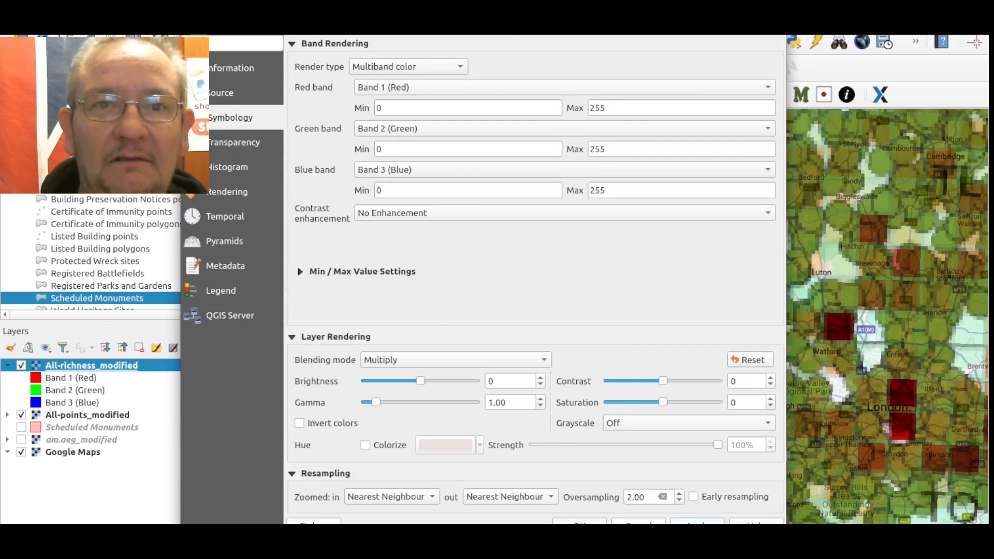
left_click(580, 522)
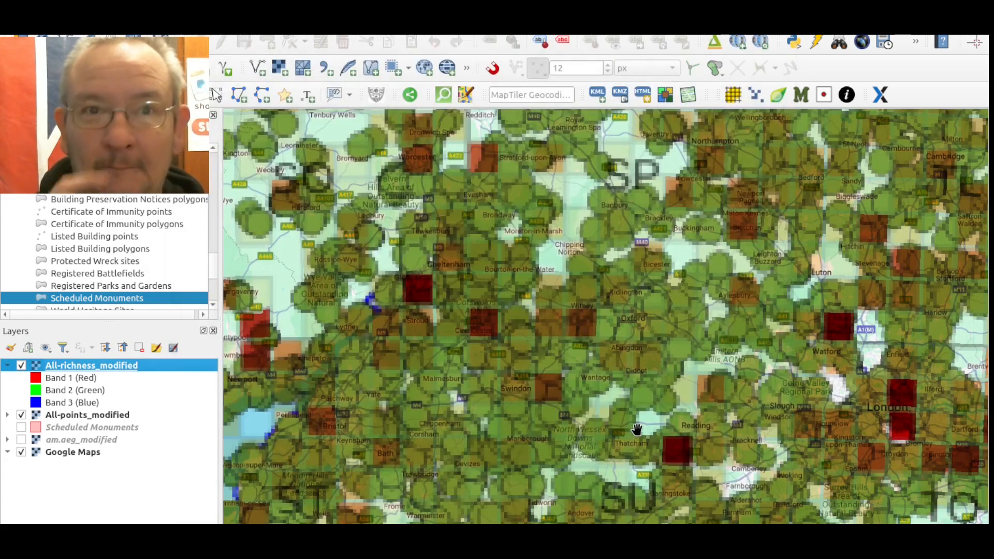
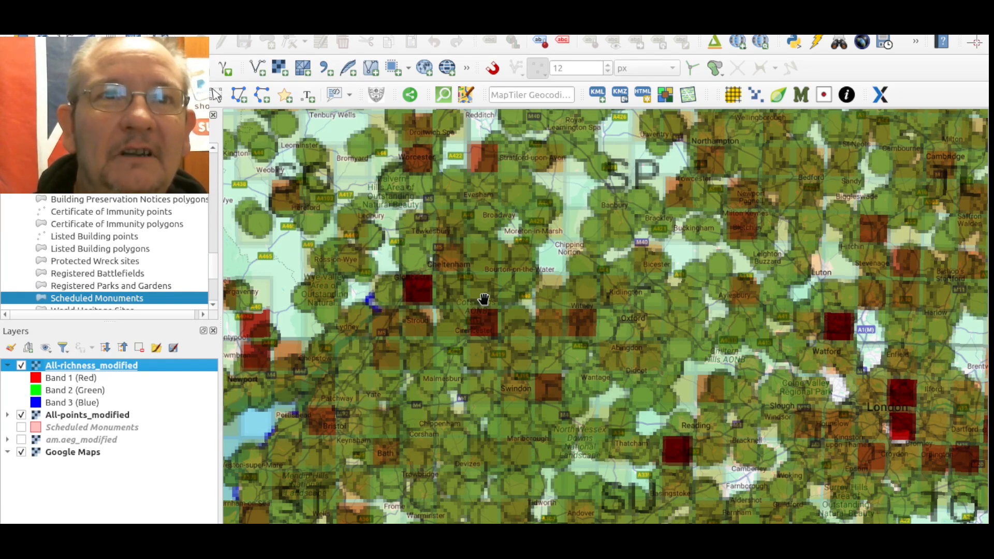
- Examine how the richness squares and pottery points overlay northern England, from the Carlisle–Newcastle band in to the Vindolanda area
scroll(575, 348, "down", 1)
scroll(575, 348, "down", 1)
left_click_drag(580, 256, 579, 343)
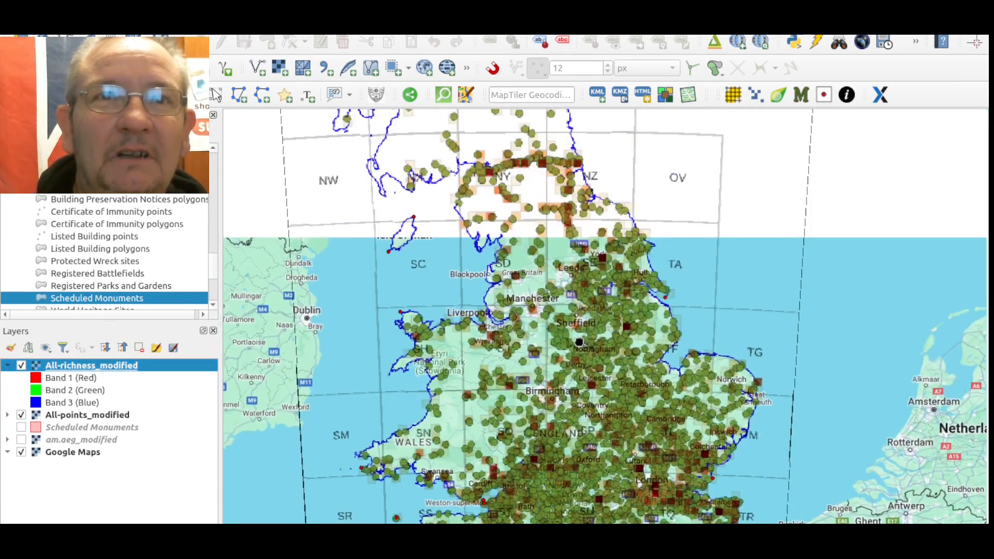
left_click_drag(554, 164, 553, 247)
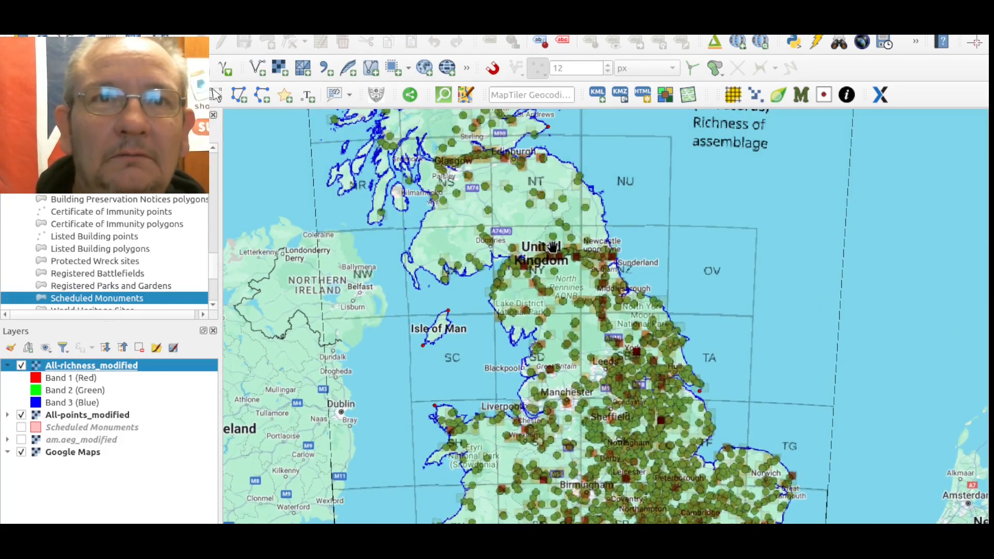
scroll(567, 259, "up", 1)
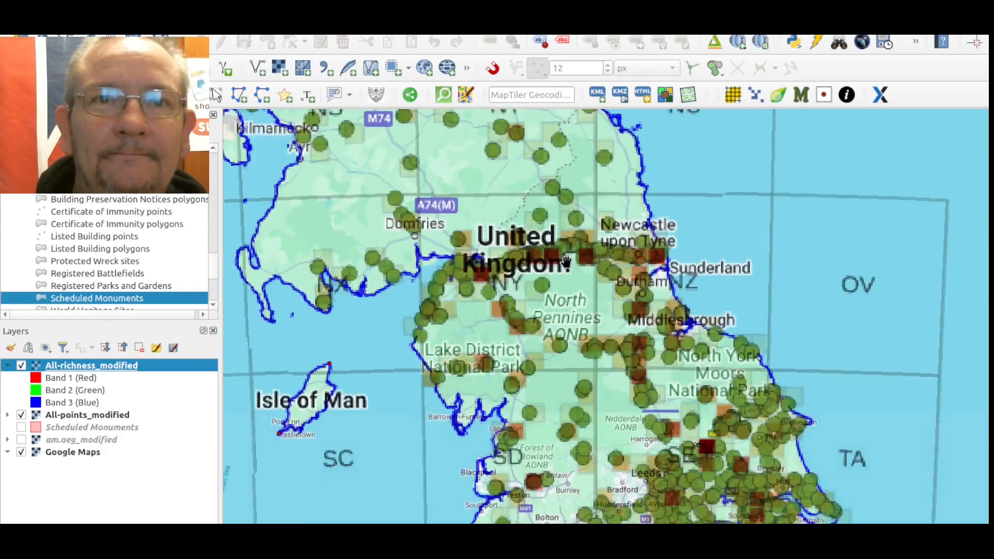
scroll(567, 262, "up", 1)
scroll(566, 262, "up", 1)
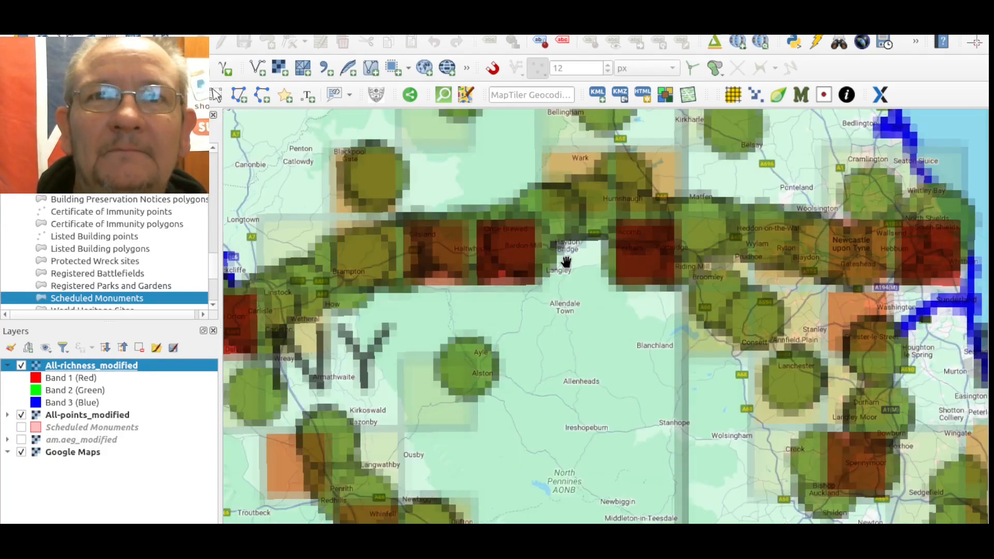
scroll(567, 262, "down", 1)
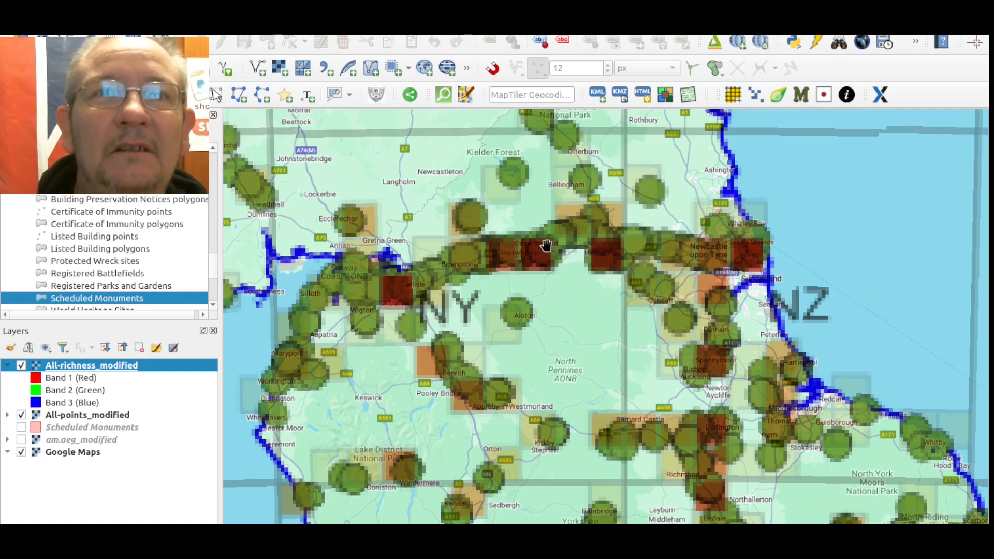
scroll(540, 253, "up", 2)
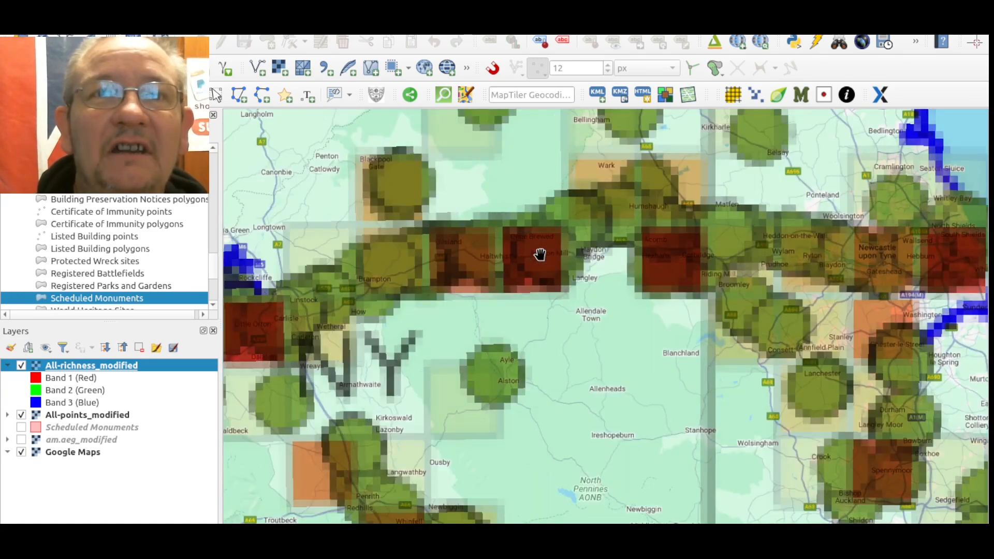
scroll(539, 254, "up", 2)
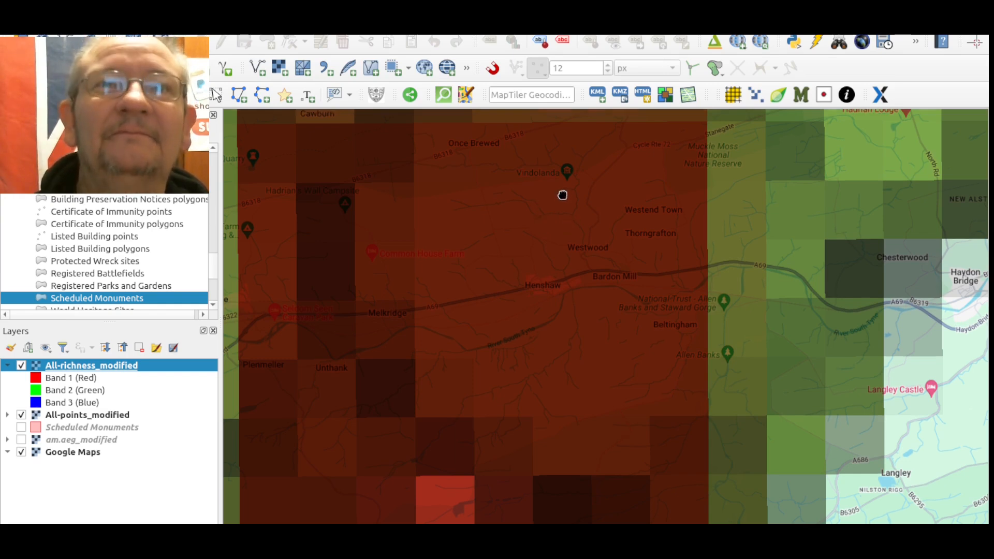
- Examine how the richness squares and pottery points overlay Hadrian's Wall country and southern Scotland around Glasgow and Edinburgh
left_click_drag(562, 195, 568, 332)
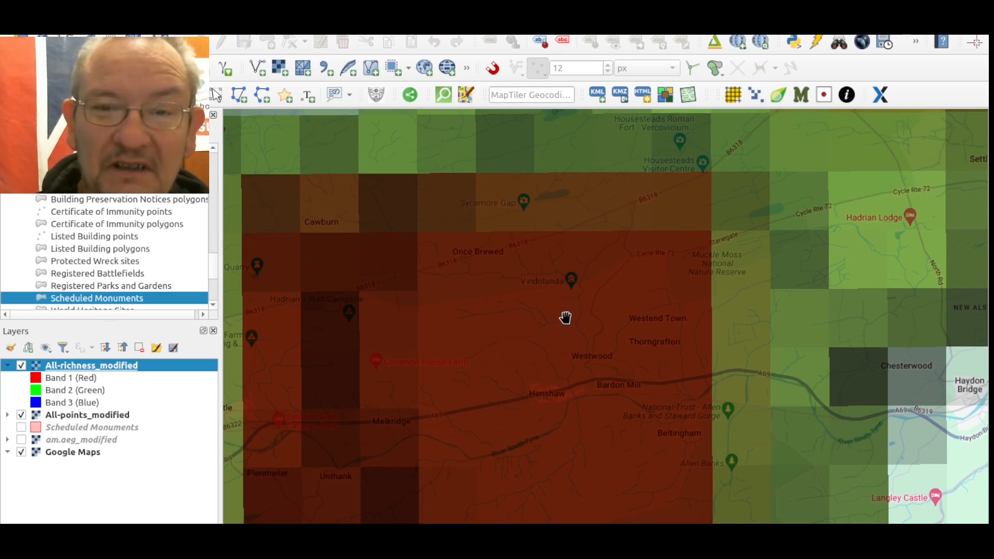
scroll(565, 318, "down", 2)
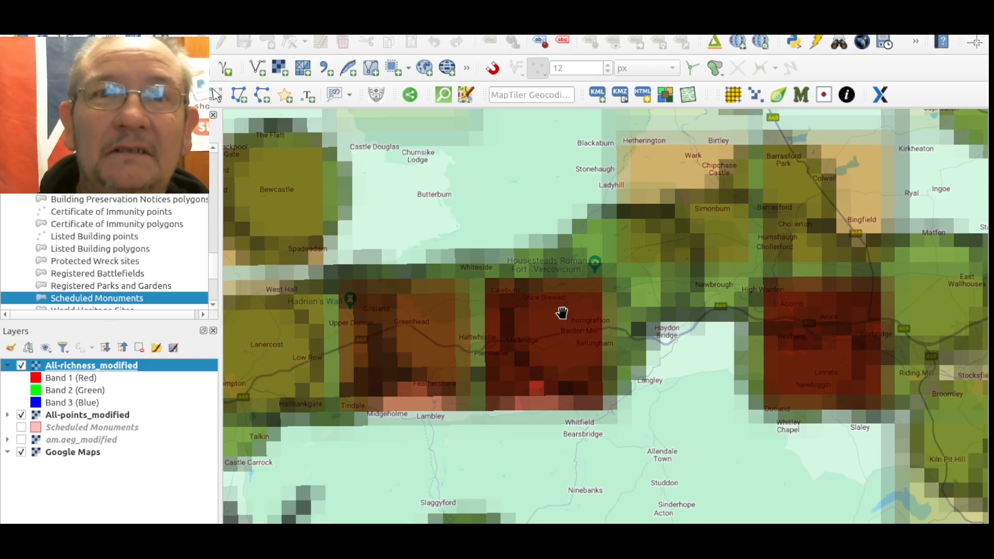
left_click_drag(797, 342, 574, 315)
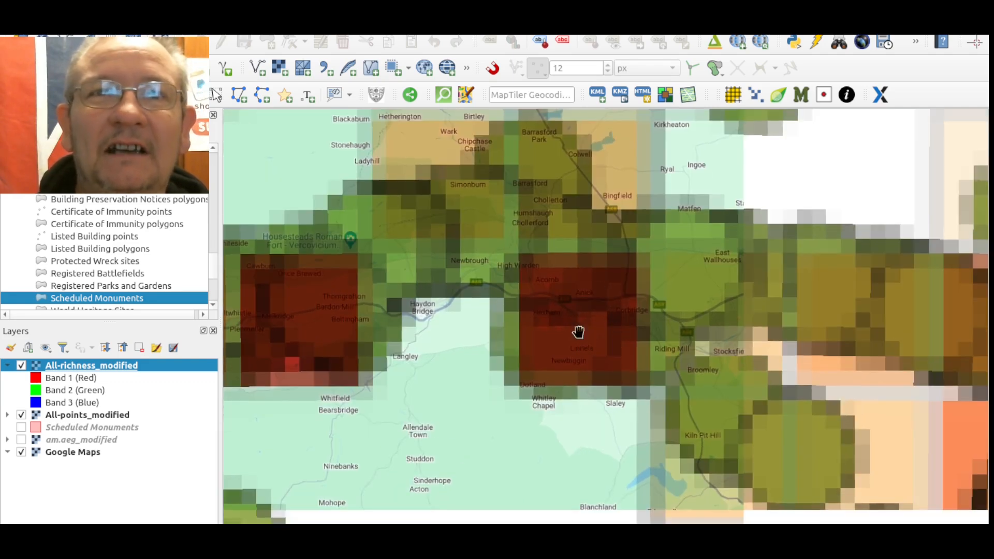
scroll(587, 318, "down", 5)
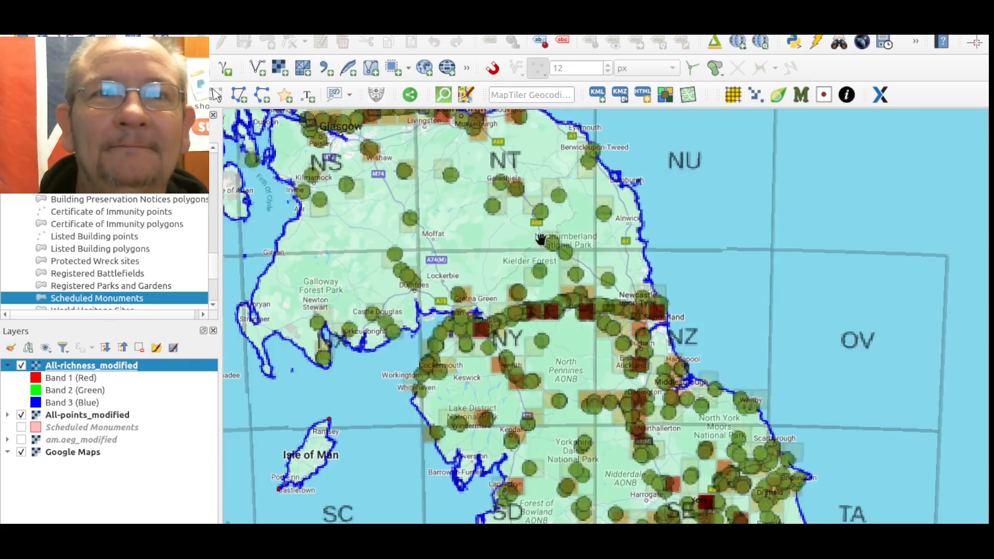
left_click_drag(432, 123, 546, 262)
left_click_drag(502, 208, 597, 323)
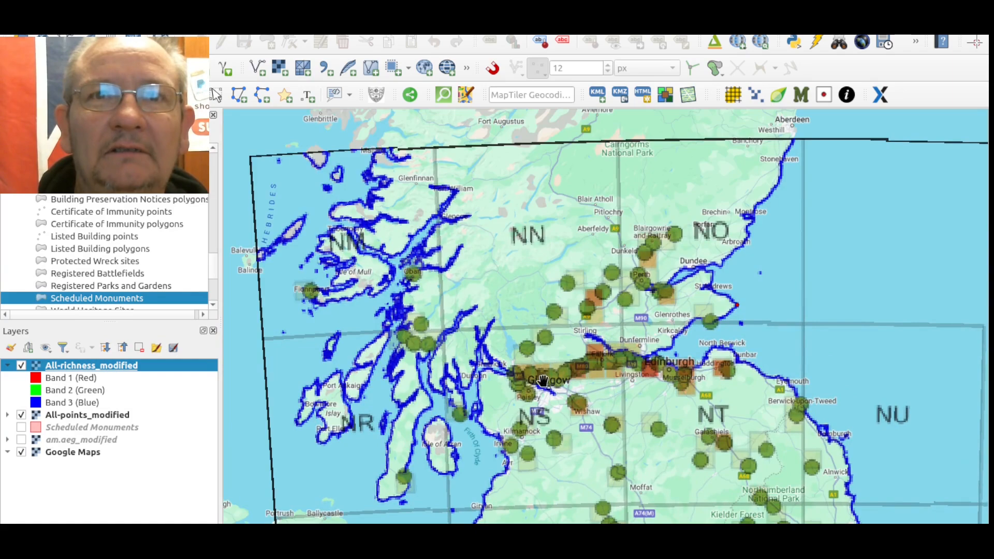
left_click_drag(653, 455, 628, 257)
left_click_drag(730, 441, 601, 292)
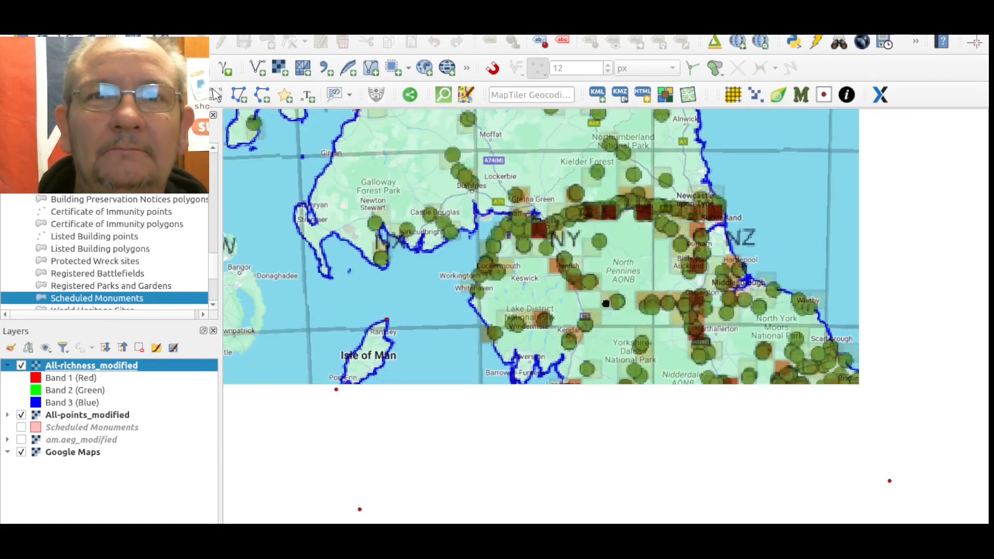
- Examine the richness and points overlay from Yorkshire down to the south coast, and in close-up around Shrewsbury
left_click_drag(633, 425, 607, 275)
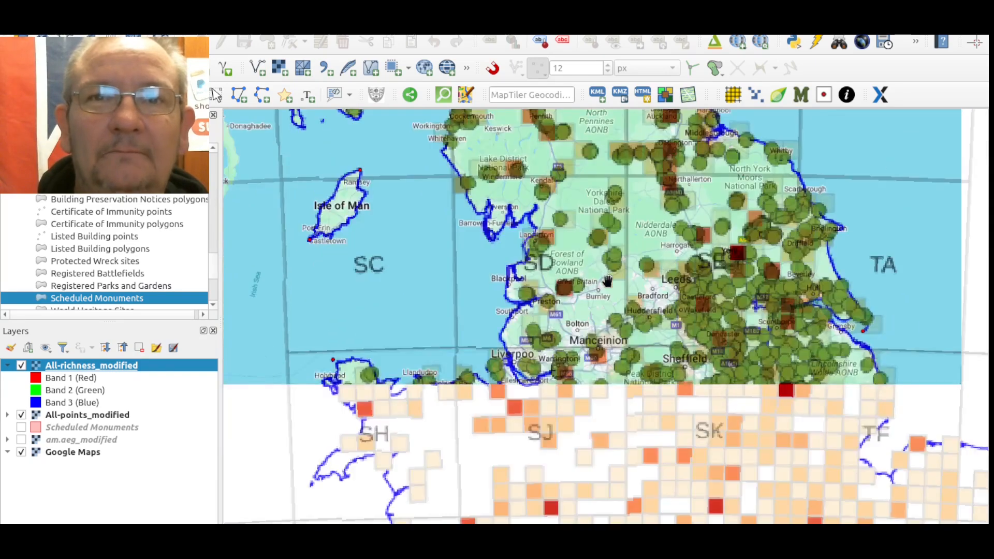
left_click_drag(679, 433, 601, 270)
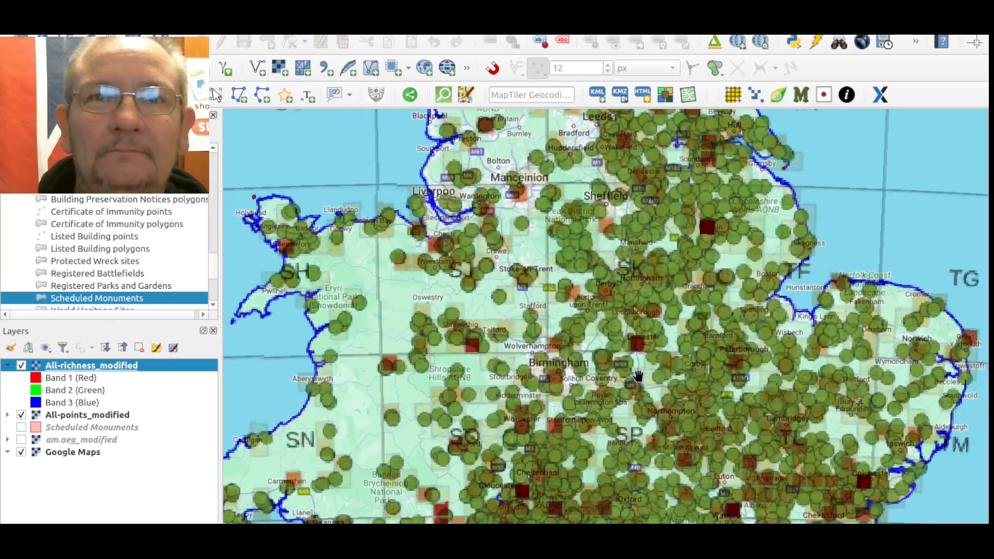
left_click_drag(624, 403, 629, 292)
left_click_drag(641, 408, 632, 240)
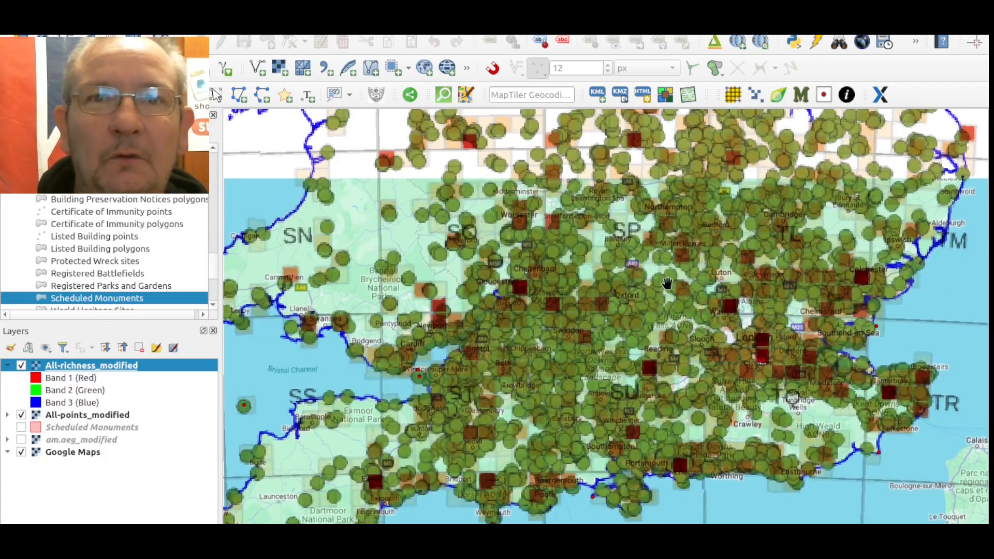
left_click_drag(635, 268, 634, 337)
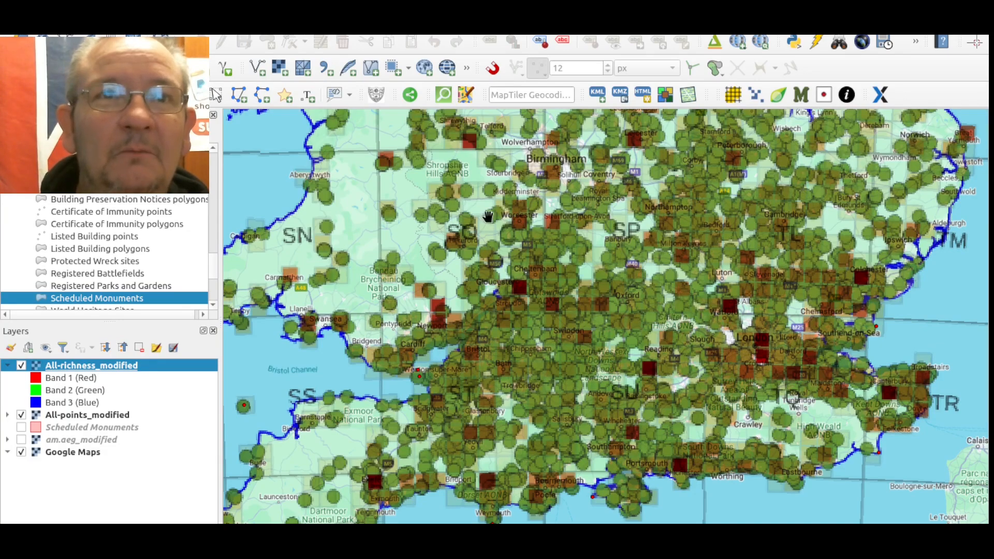
left_click_drag(492, 220, 552, 372)
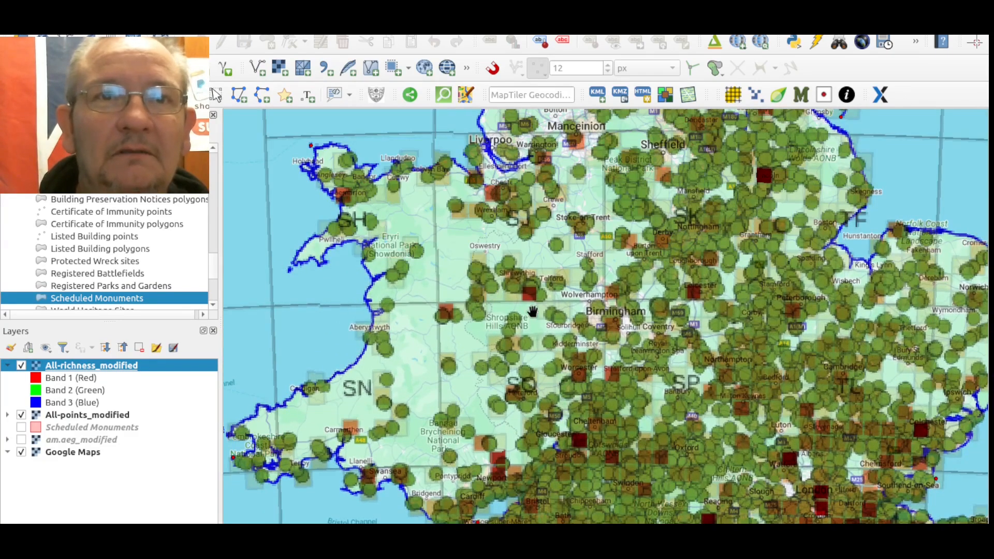
scroll(528, 295, "up", 2)
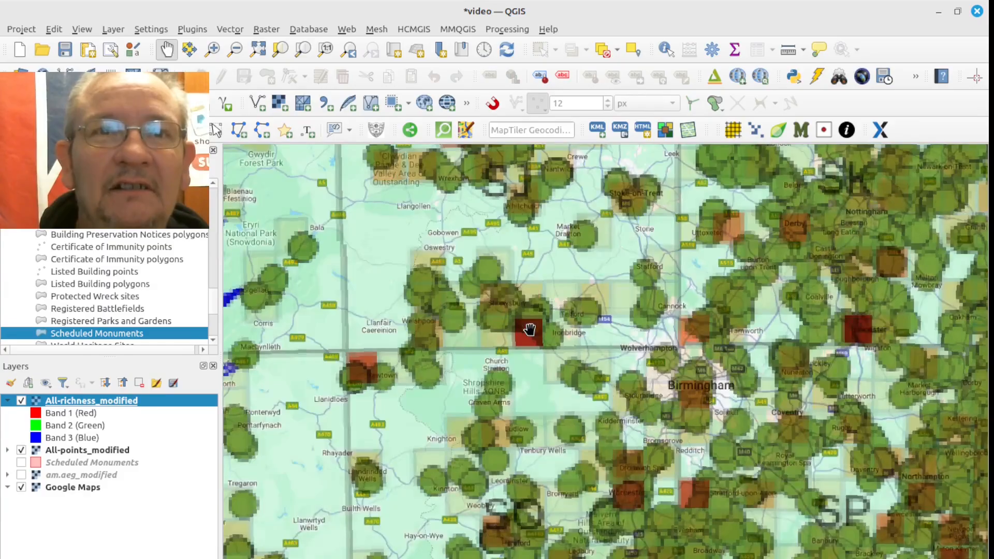
scroll(529, 329, "up", 1)
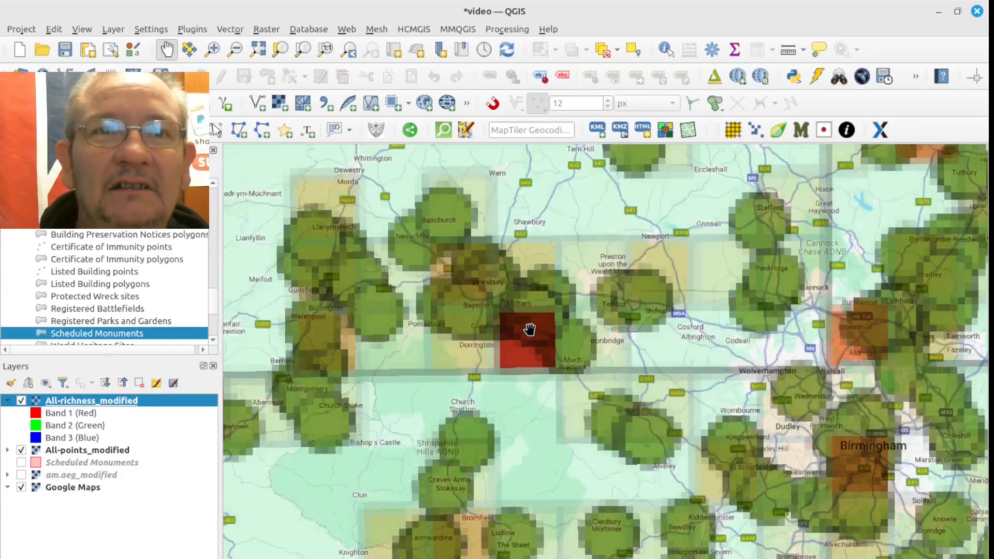
left_click_drag(553, 230, 570, 347)
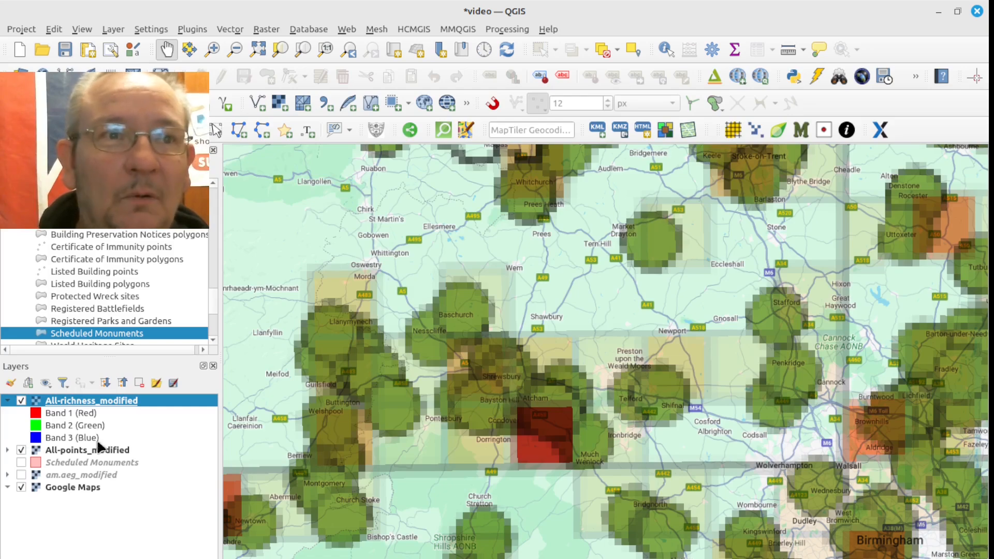
- Hide the All-richness_modified layer and set the All-points_modified layer's blending mode to Normal
left_click(21, 401)
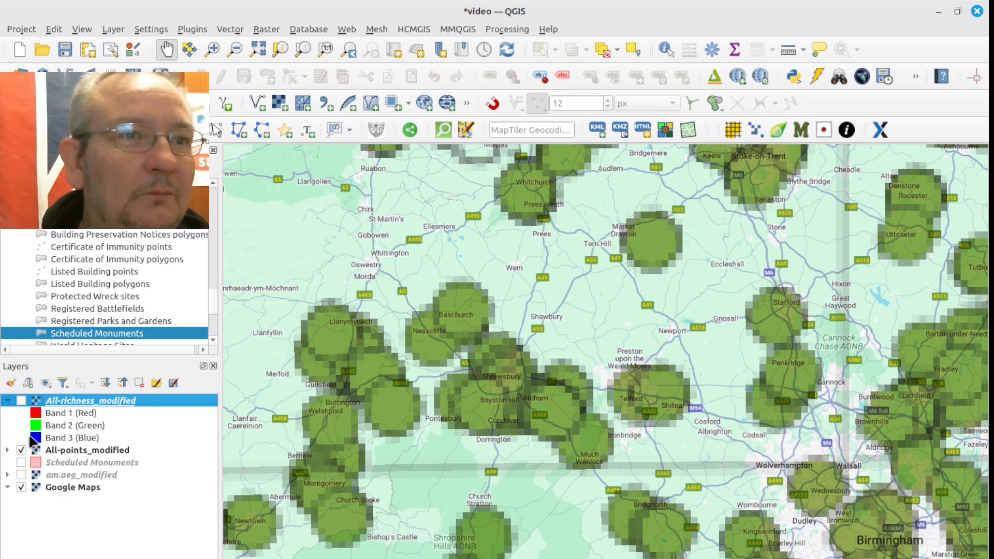
right_click(60, 453)
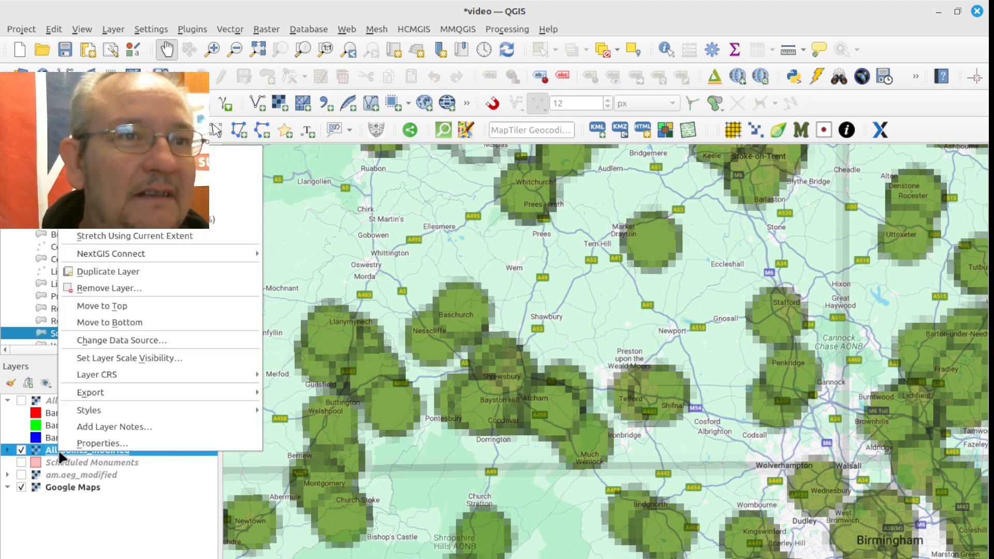
left_click(102, 444)
left_click(394, 395)
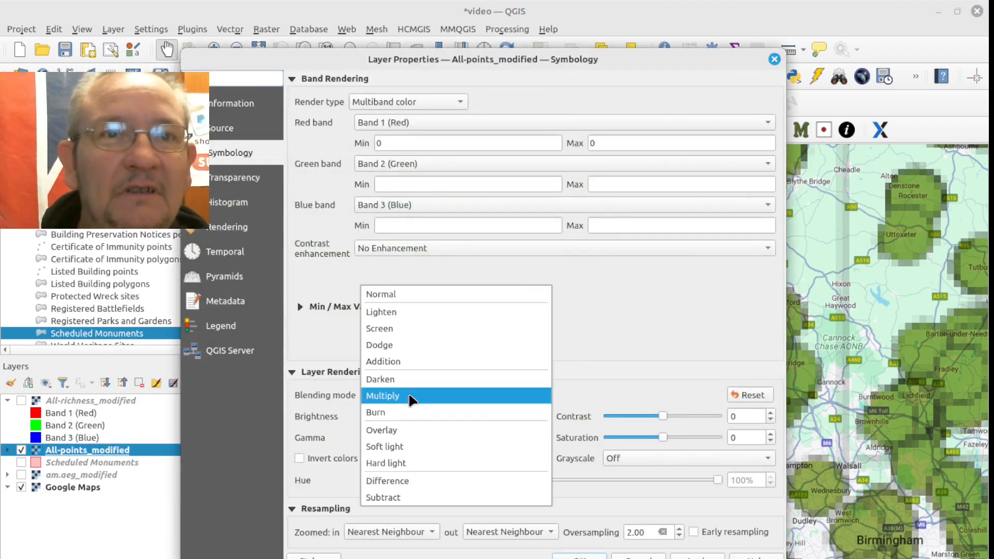
left_click(400, 291)
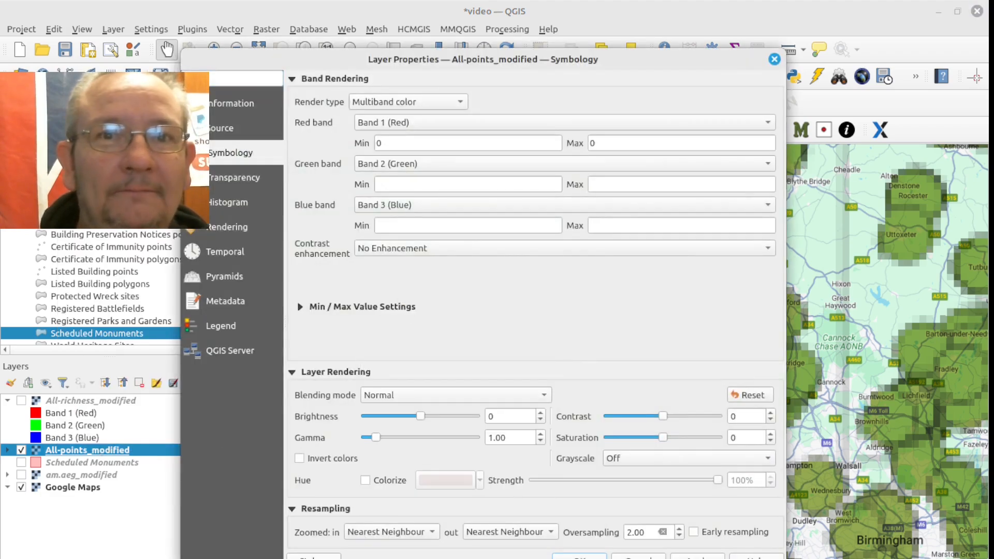
left_click(698, 558)
left_click(582, 557)
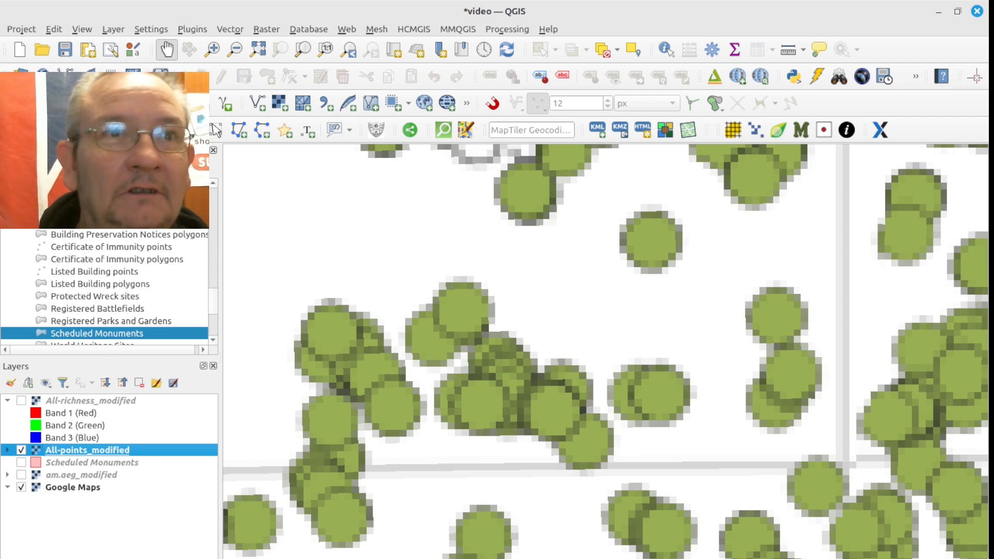
- Create a new shapefile layer with Point geometry, saved as "pot finds" in the video folder
left_click(112, 30)
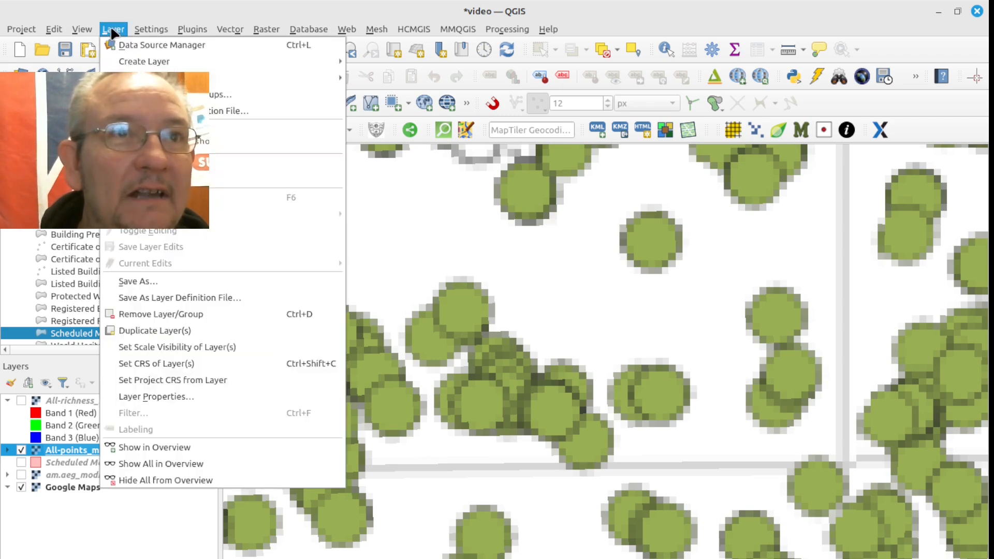
mouse_move(145, 63)
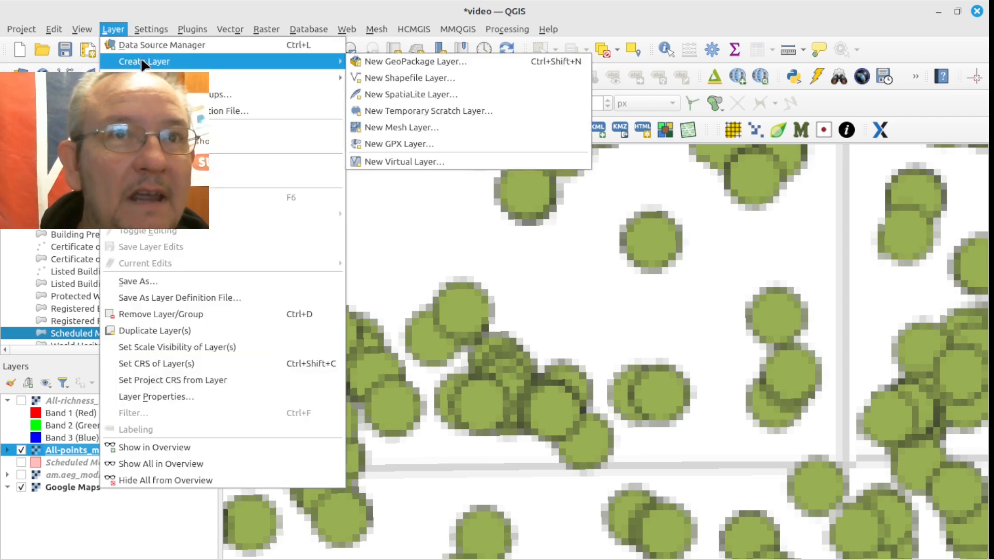
left_click(407, 80)
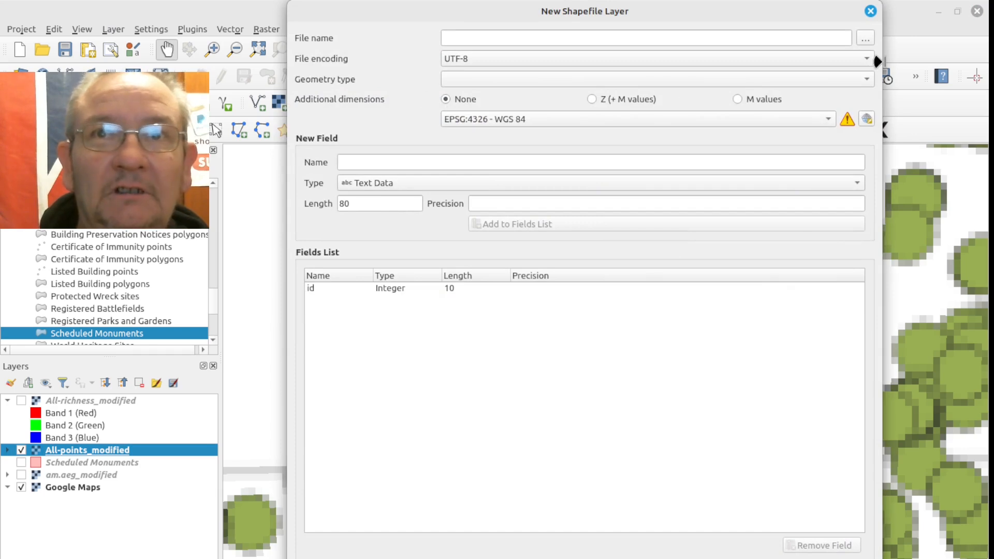
left_click(866, 38)
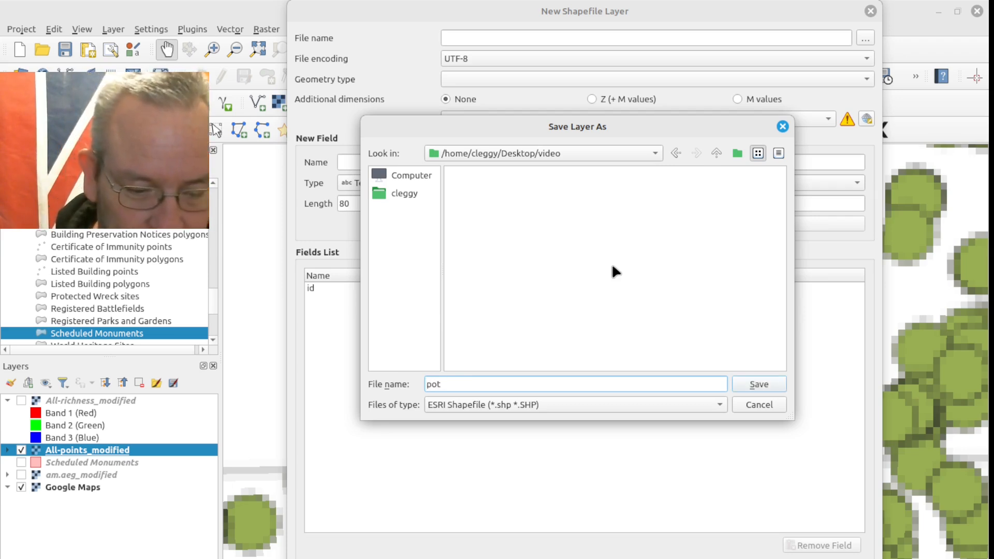
type("inds")
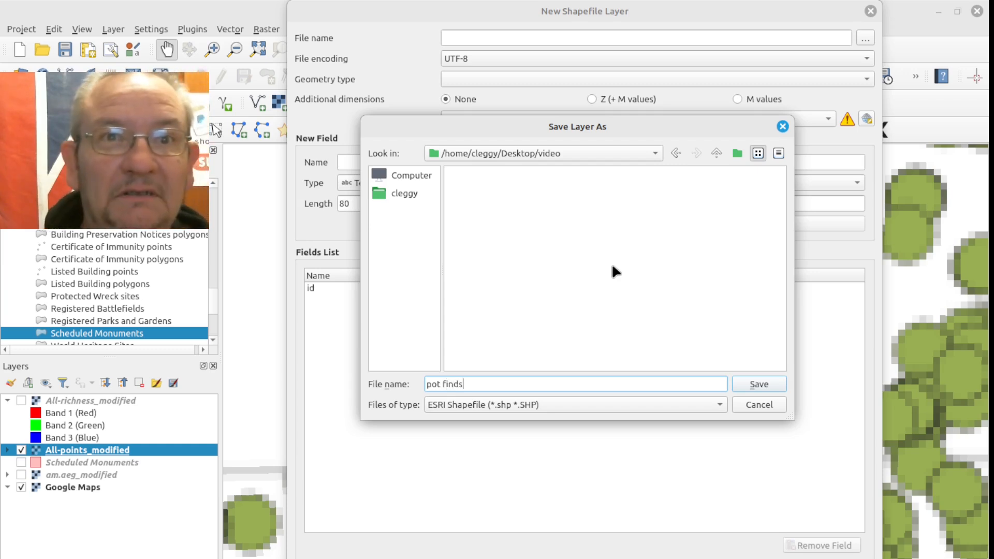
left_click(759, 384)
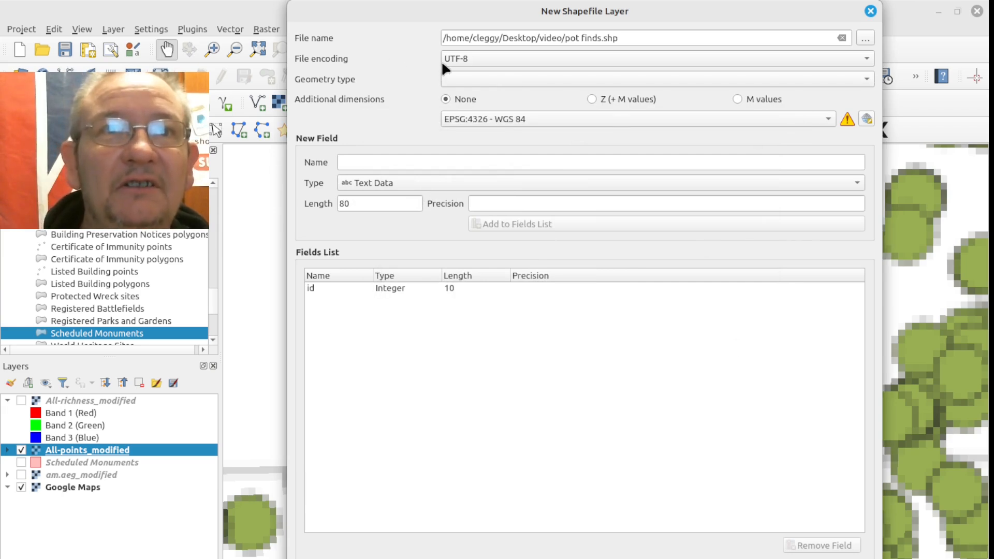
left_click(492, 78)
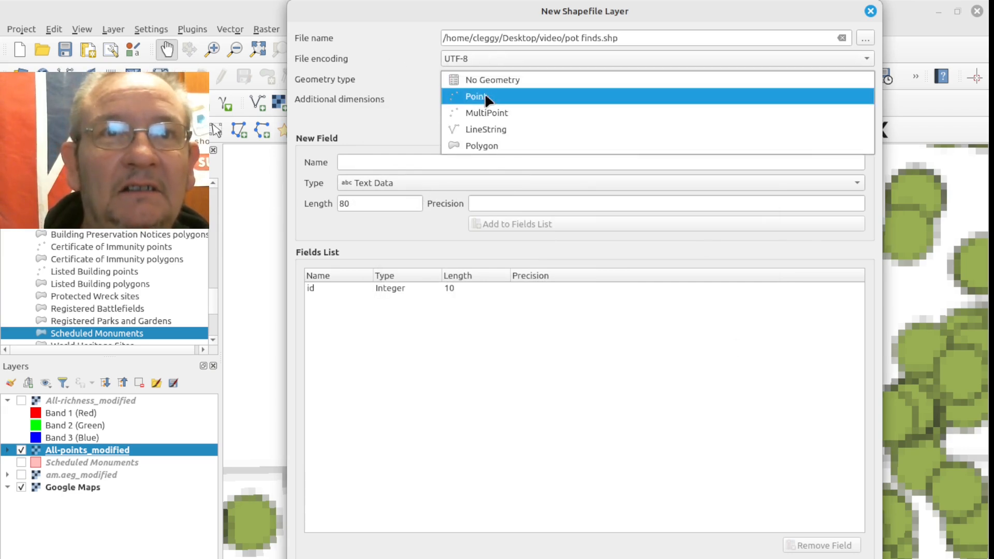
left_click(490, 96)
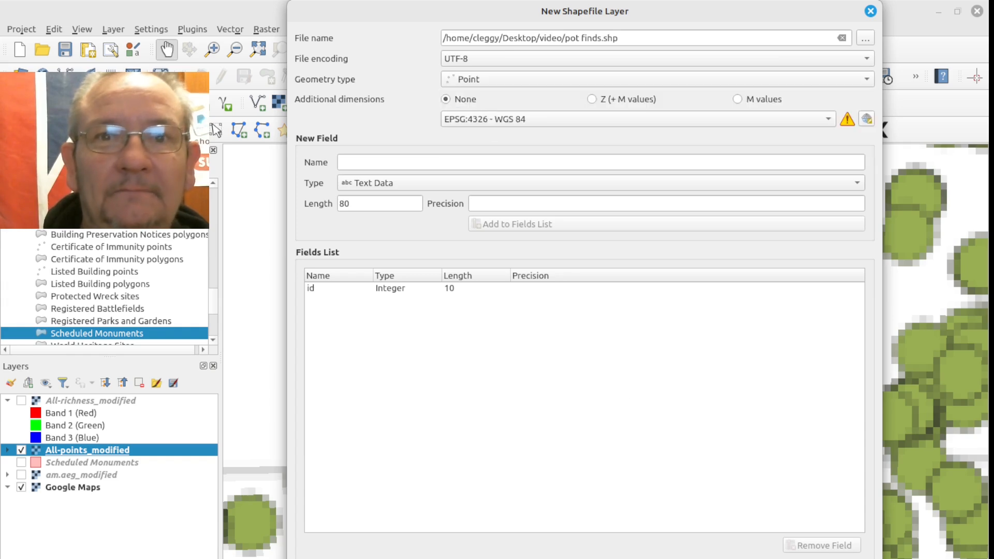
key("Return")
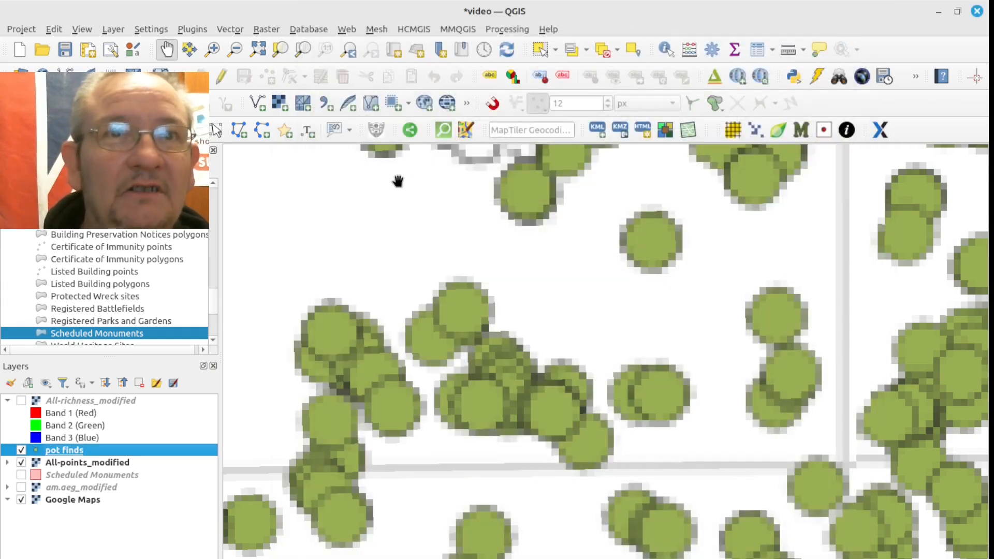
- Start editing the pot finds layer and add a point feature at the centre of the green circle over Baschurch
left_click(218, 75)
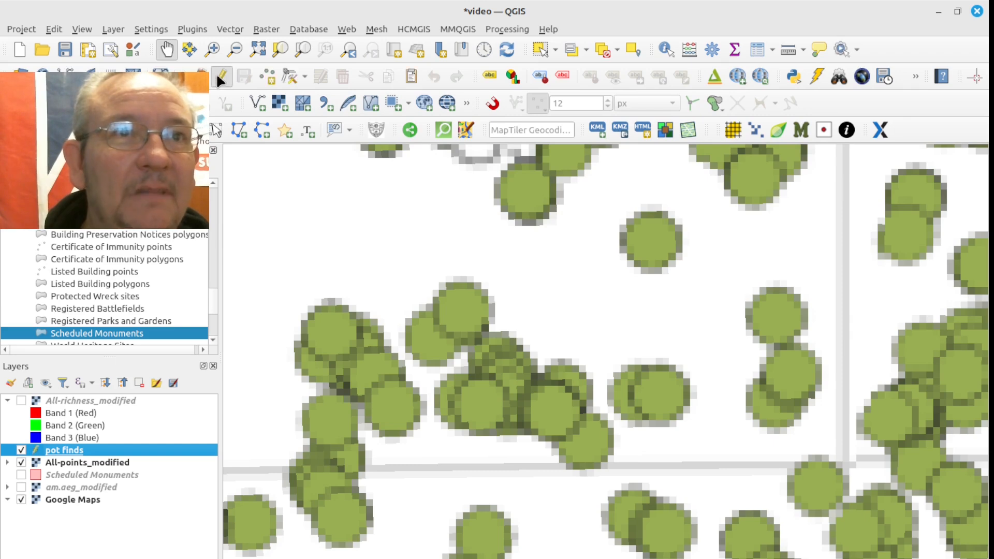
left_click(267, 76)
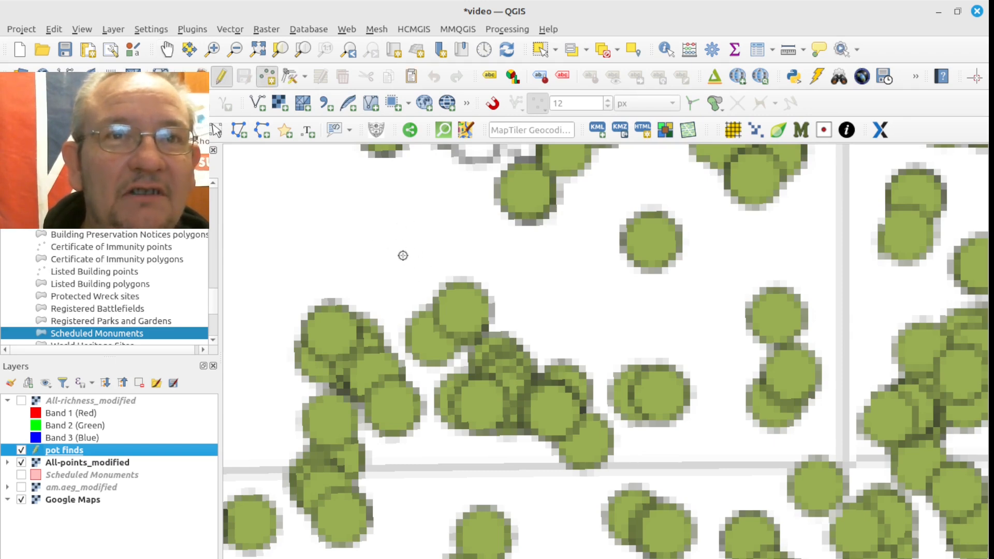
left_click(462, 310)
key("Return")
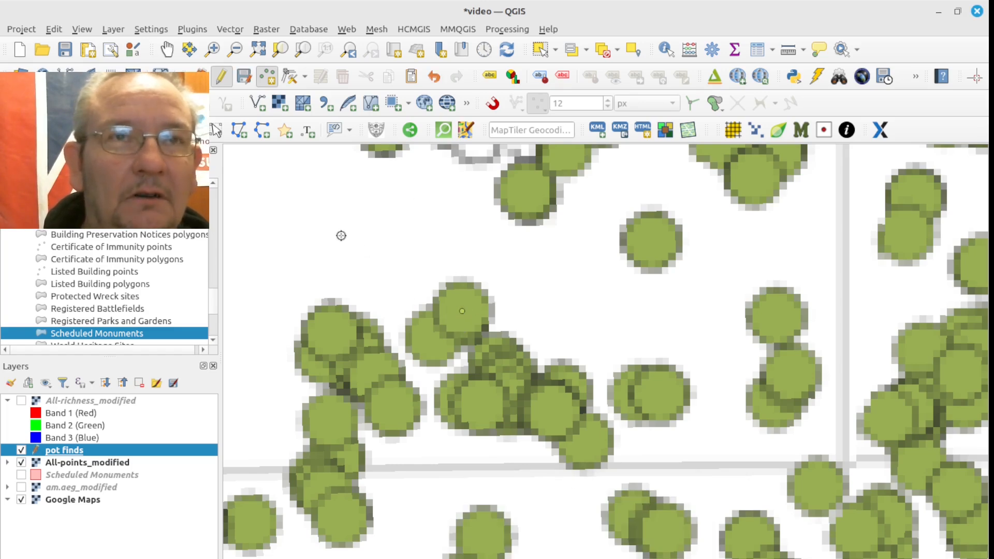
- Change the pot finds layer's marker symbol to the "effect drop shadow" red diamond
right_click(70, 454)
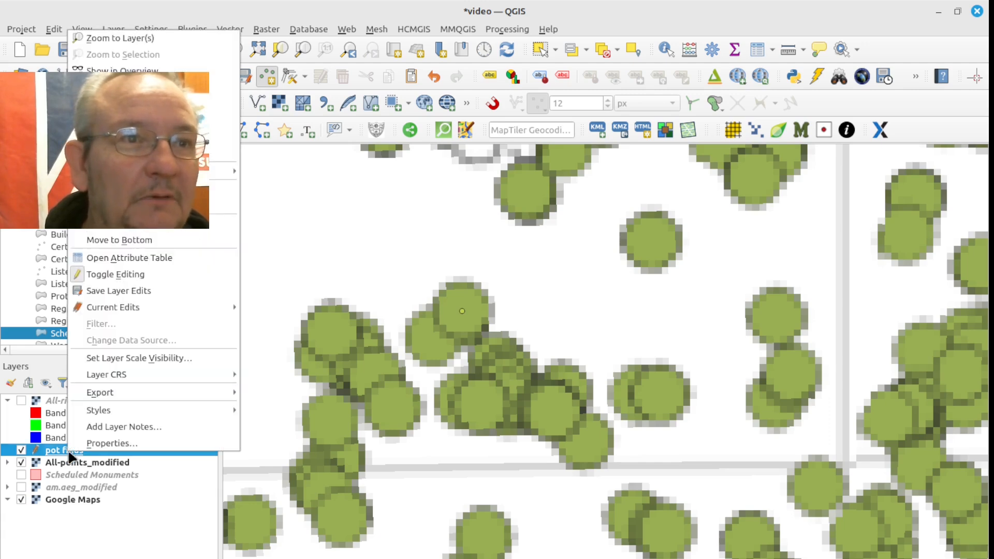
left_click(122, 448)
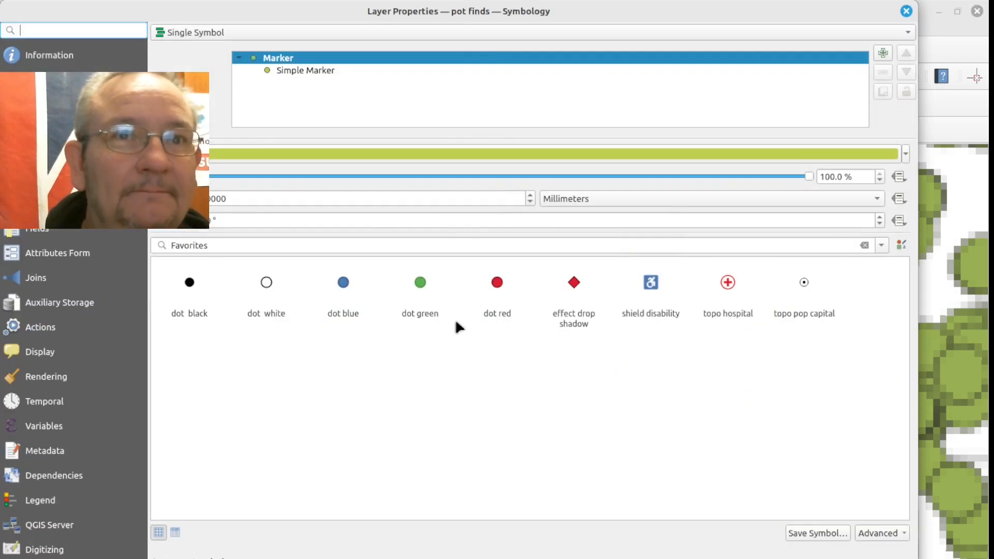
left_click(497, 285)
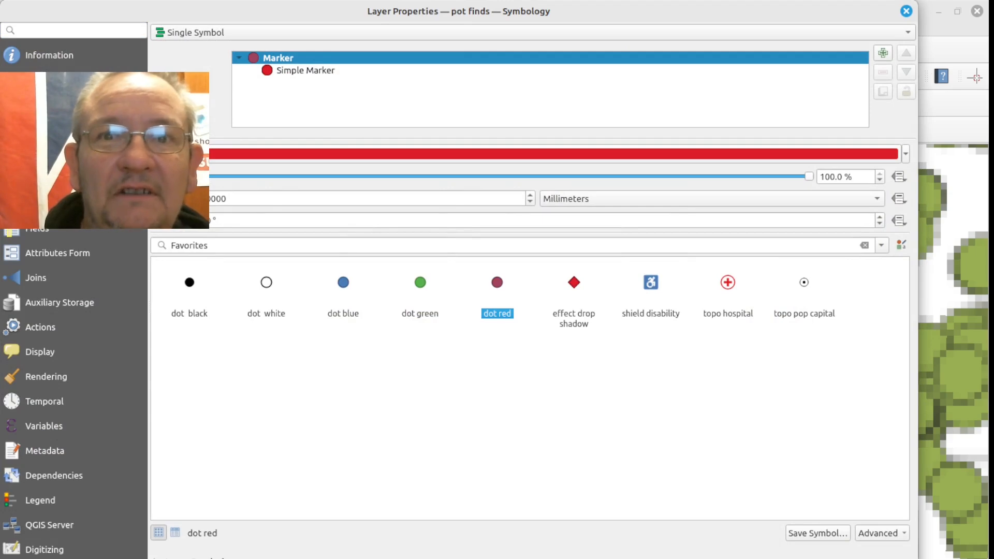
left_click(574, 285)
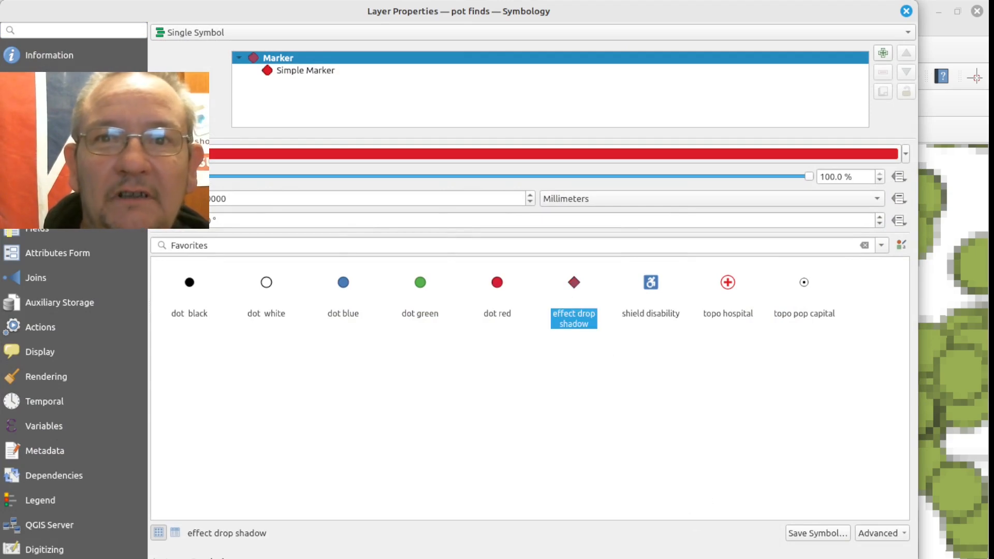
key("Return")
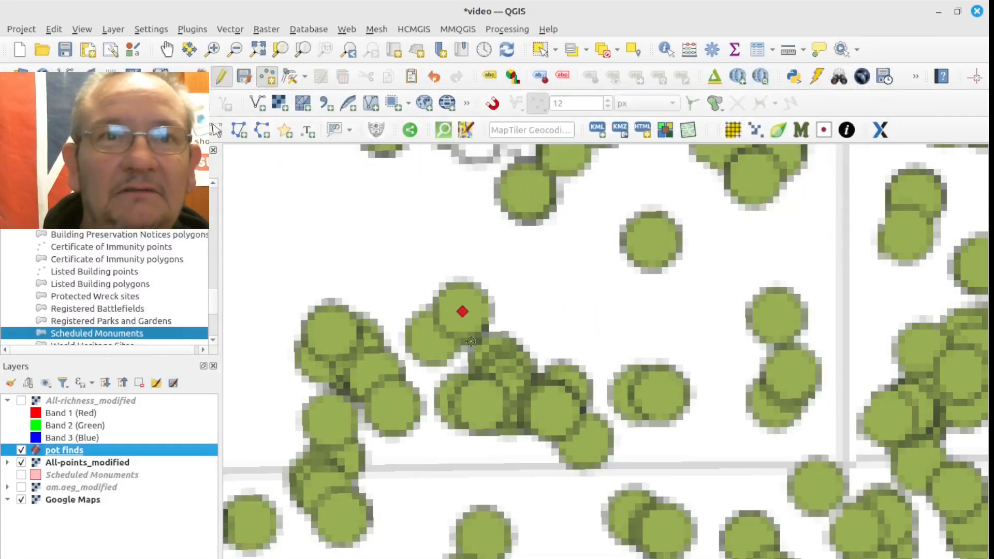
- Add four pot finds points: one on the circle southwest of the first find and three on circles in the cluster to the southeast
left_click(430, 339)
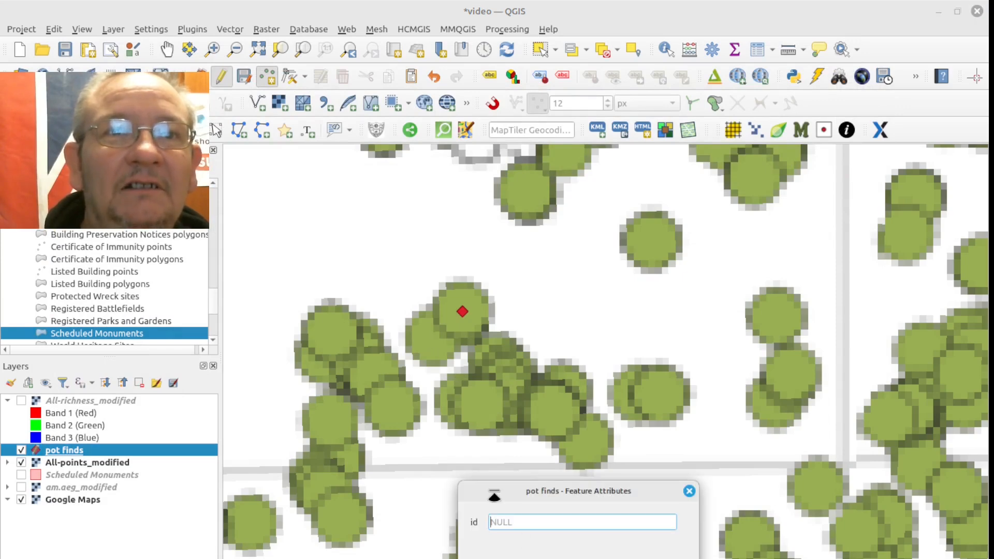
key("Return")
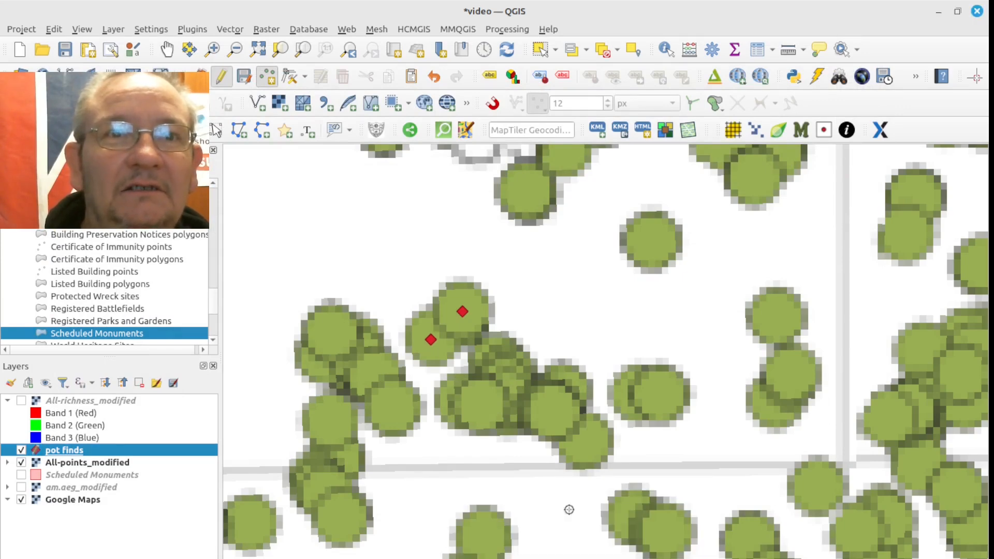
left_click(482, 404)
key("Return")
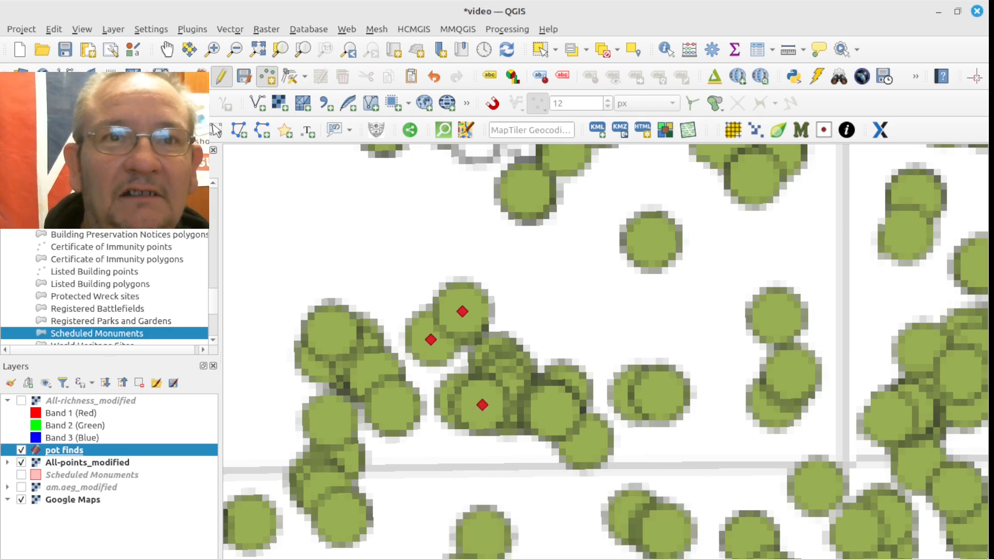
left_click(553, 409)
key("Return")
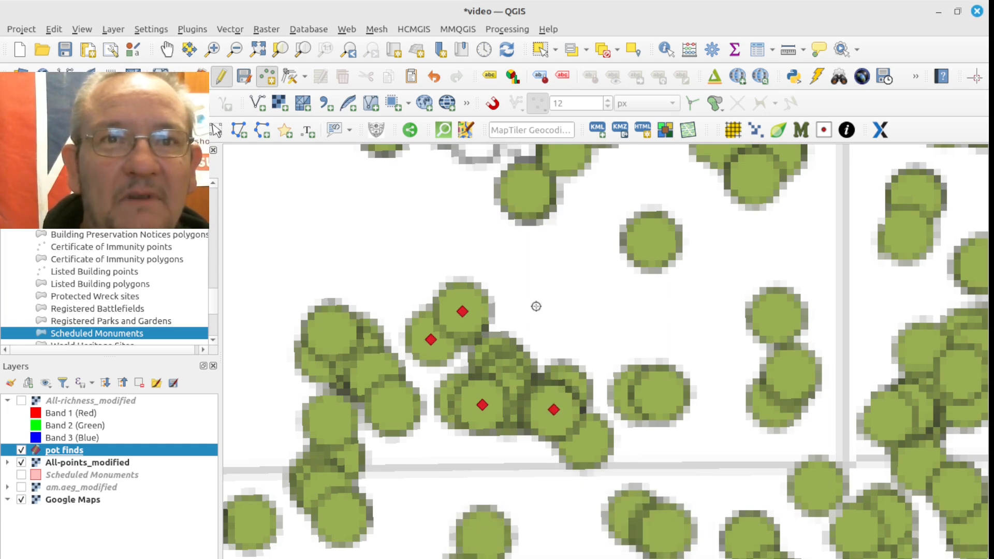
left_click(494, 359)
key("Return")
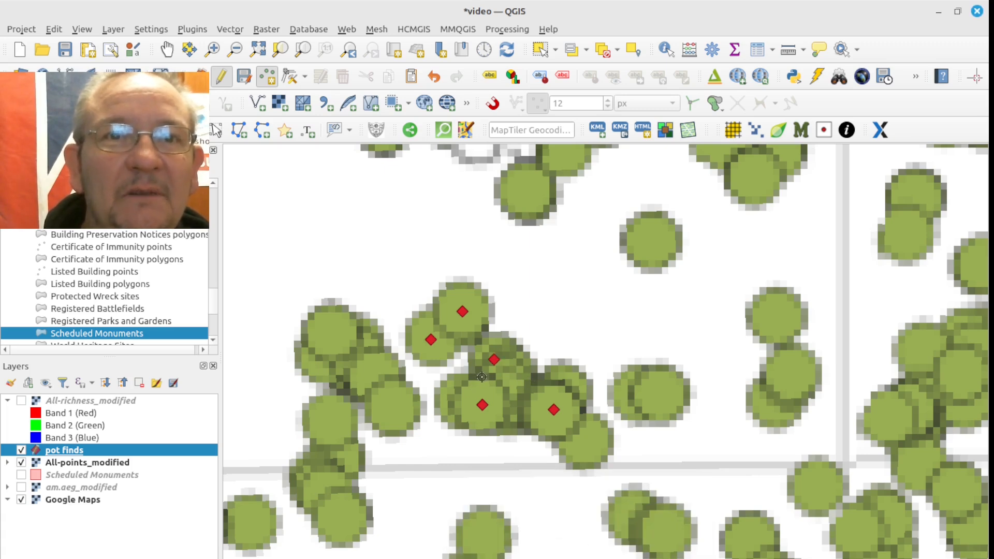
- Add five more pot finds points on the remaining overlapping circles within the cluster southeast of the first find, leaving their ids empty
left_click(514, 391)
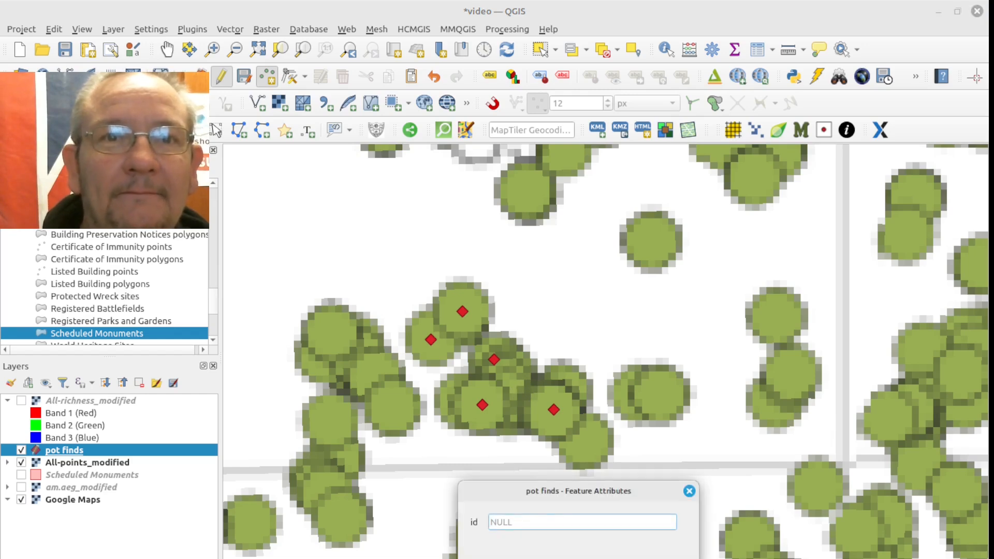
key("Return")
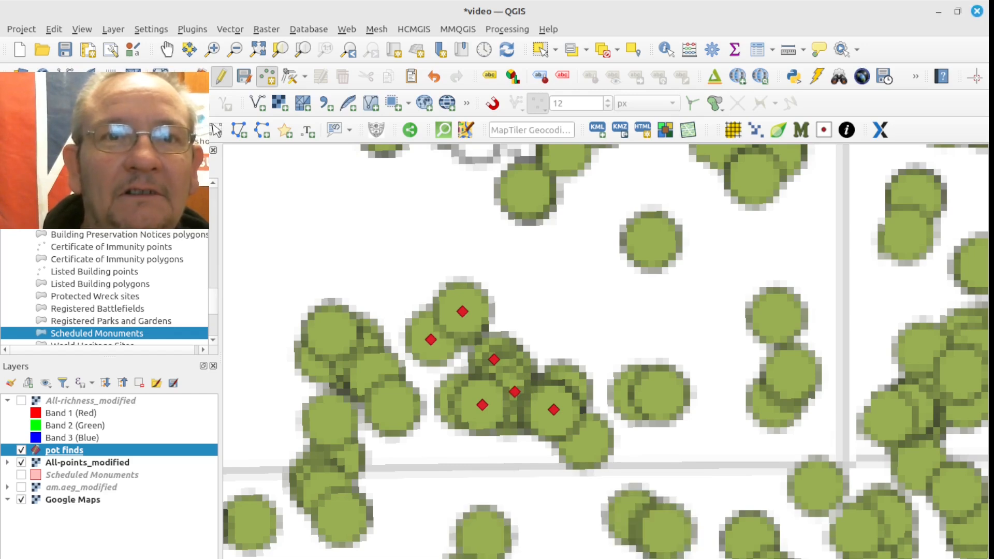
left_click(564, 391)
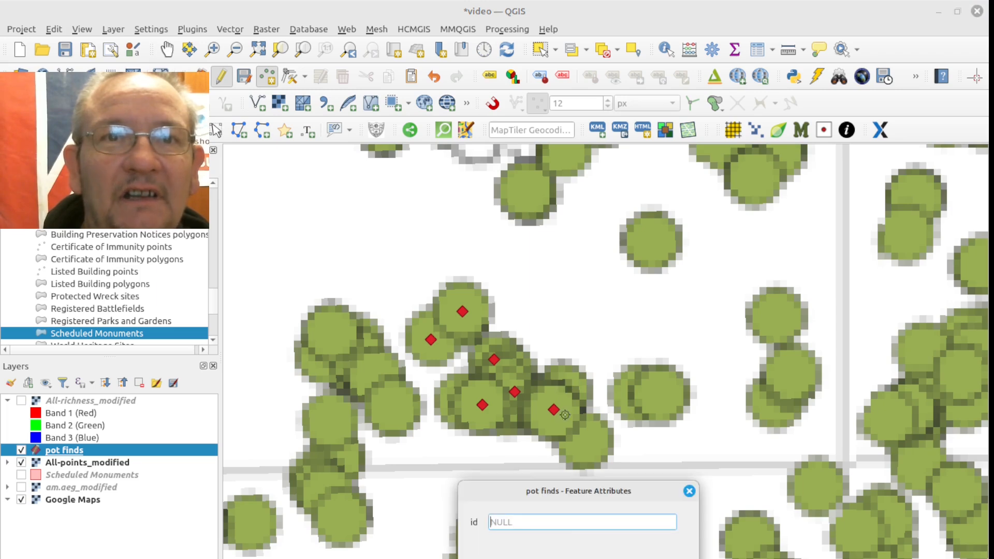
key("Return")
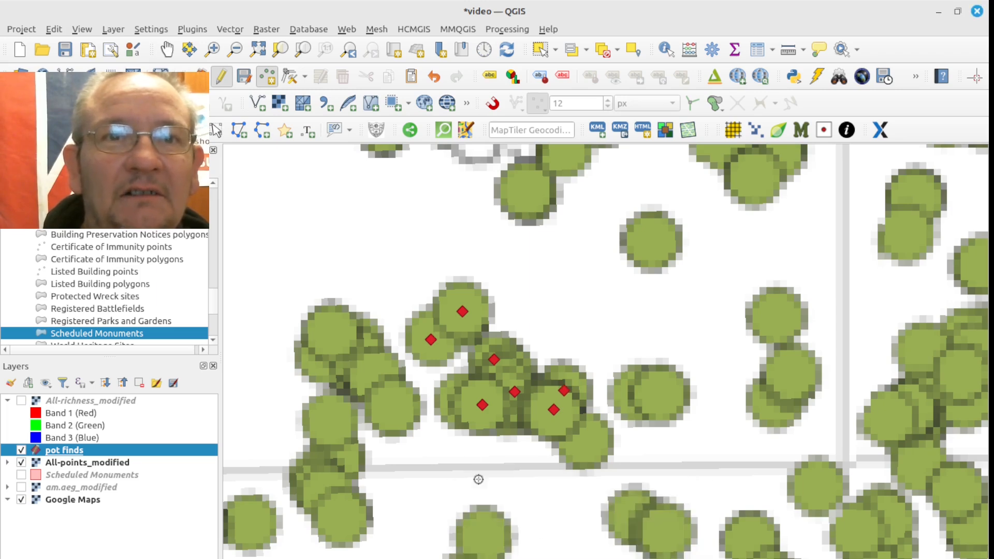
left_click(461, 401)
key("Return")
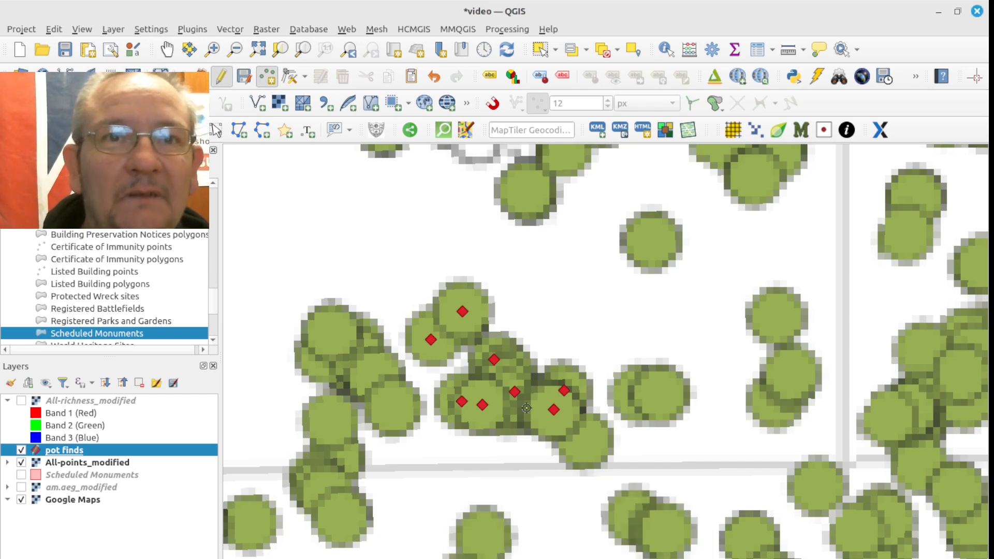
left_click(513, 371)
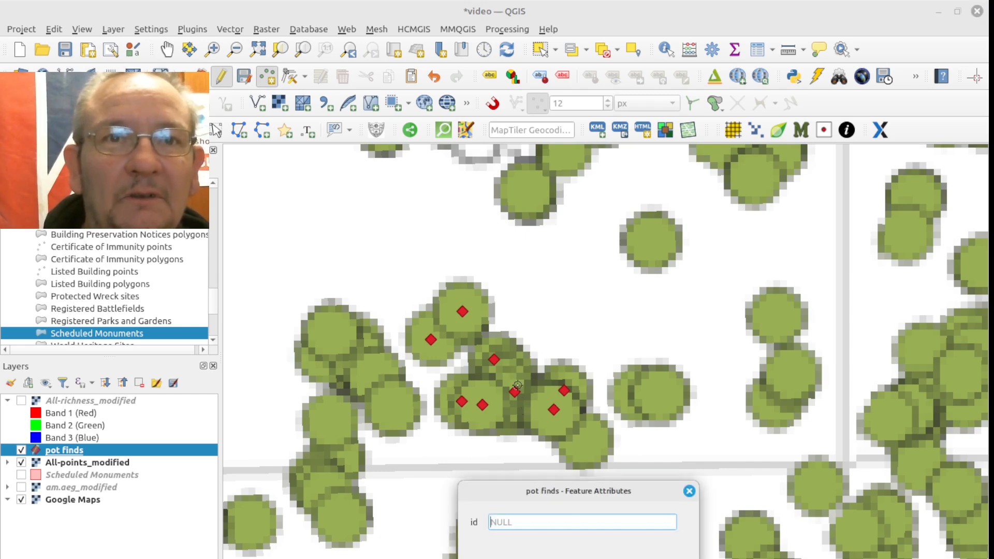
key("Return")
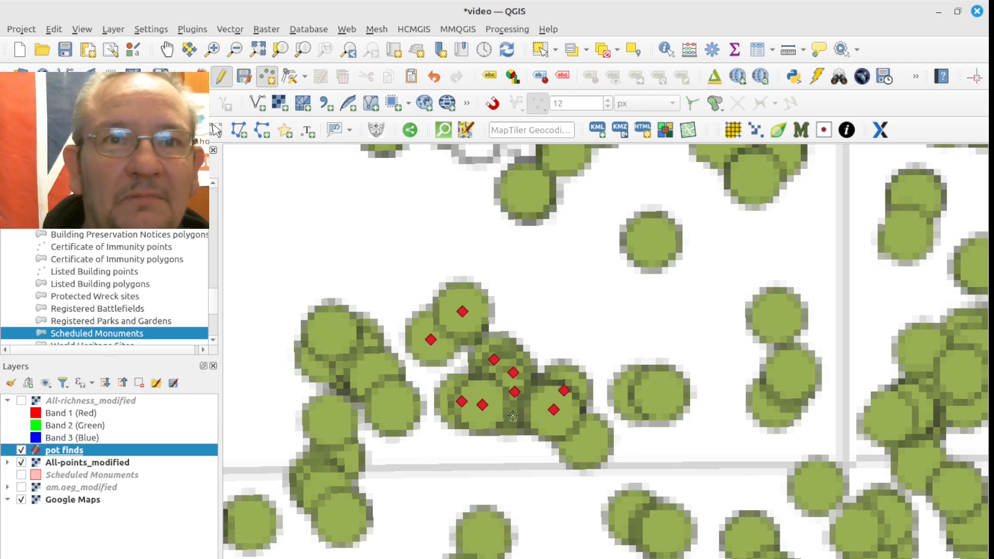
left_click(520, 438)
key("Return")
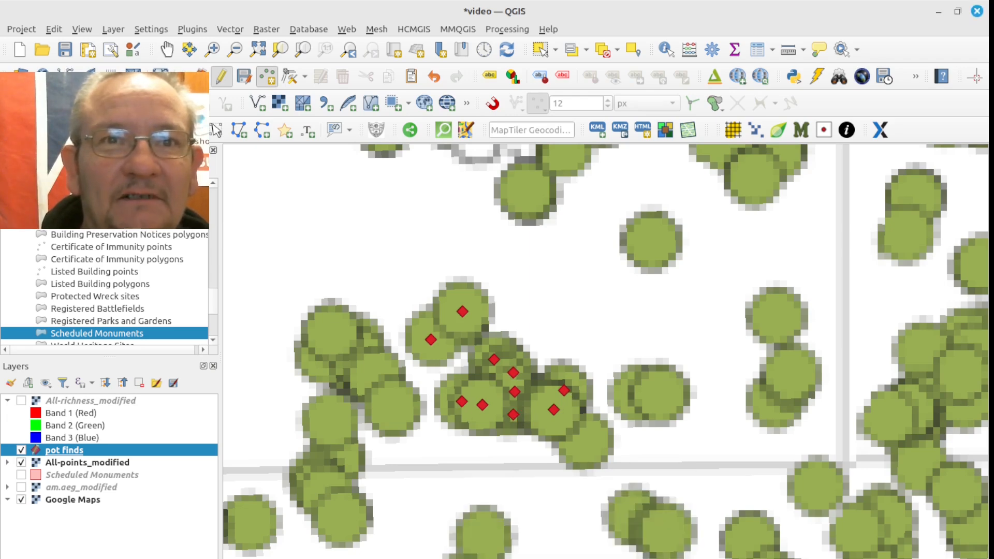
- Hide the All-points_modified layer and inspect the digitised finds against Google Maps around Shrewsbury
left_click(21, 450)
left_click(21, 450)
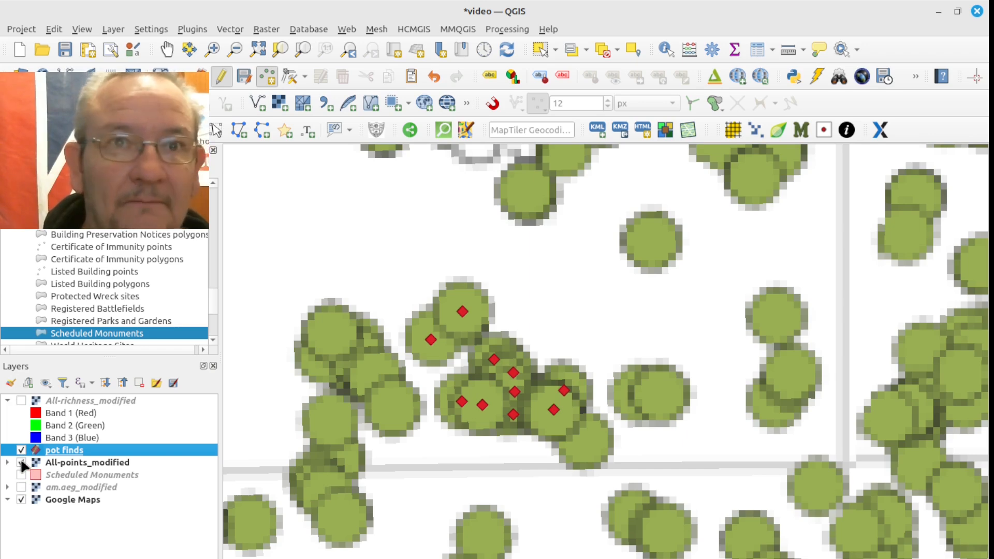
left_click(21, 463)
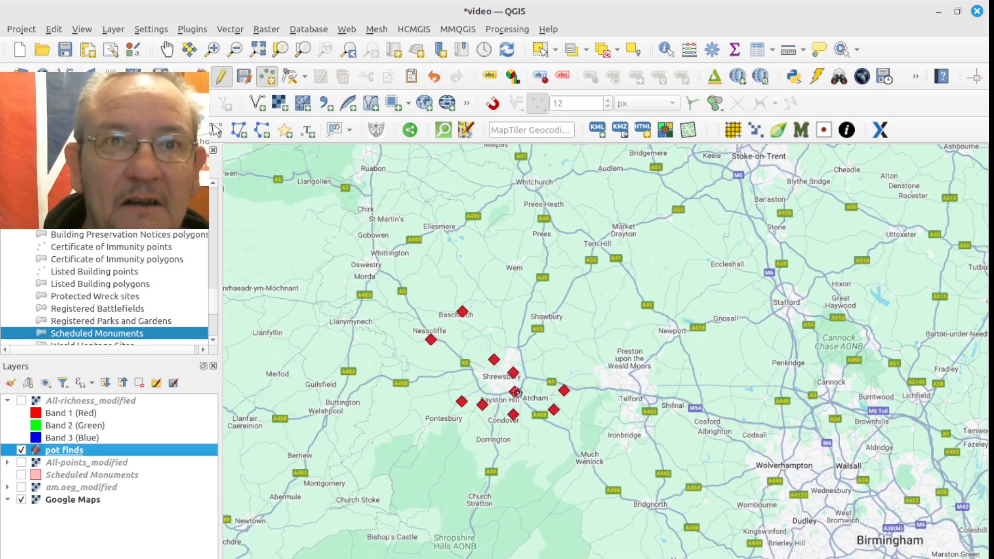
scroll(515, 394, "up", 1)
scroll(515, 395, "up", 1)
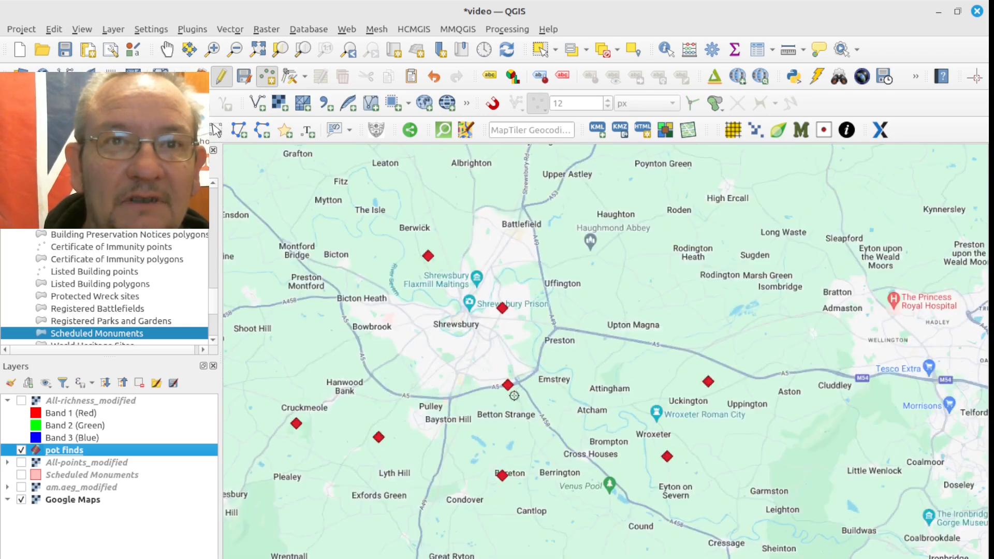
left_click(168, 47)
left_click_drag(430, 283, 596, 303)
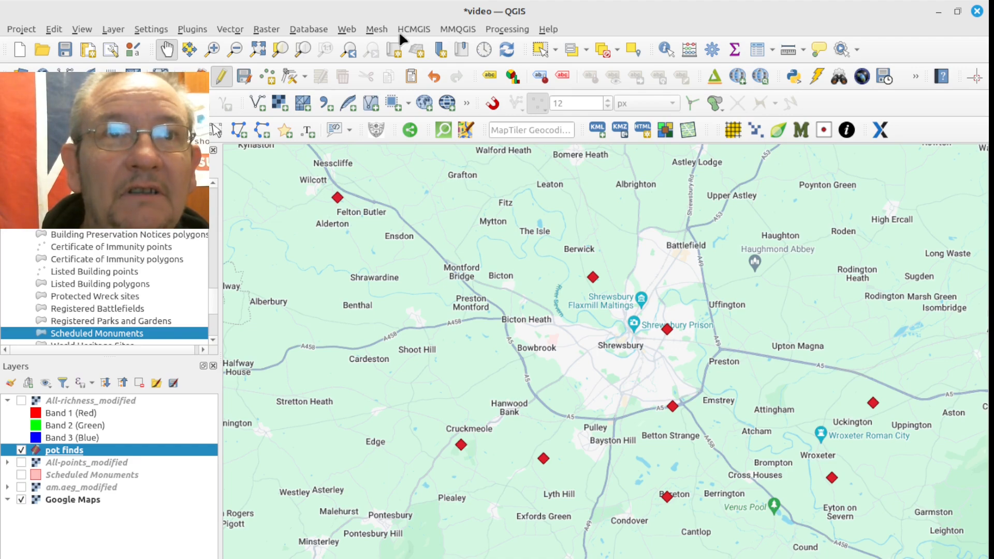
- Add the Google Satellite basemap and move it directly above Google Maps in the layer order
left_click(412, 29)
mouse_move(421, 44)
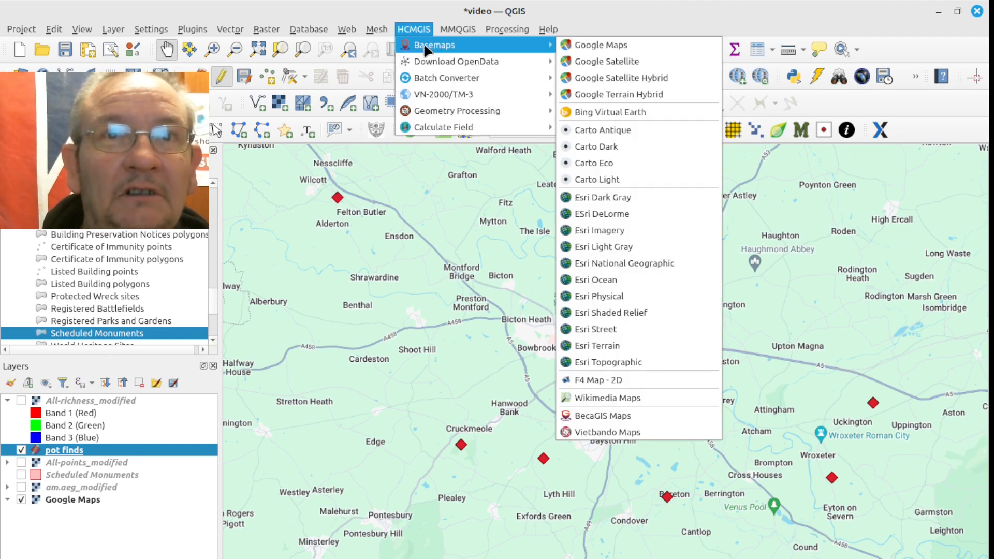
left_click(595, 64)
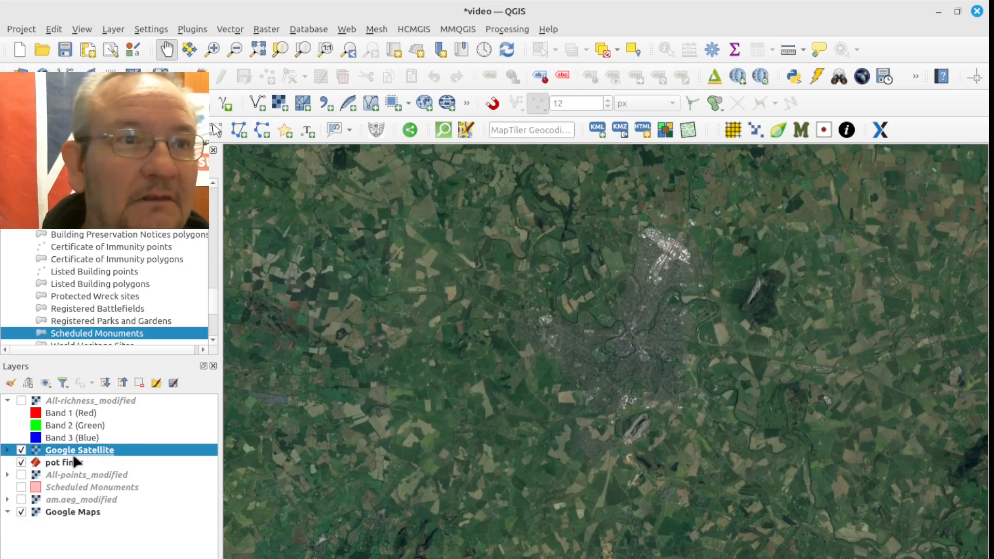
left_click_drag(76, 452, 76, 510)
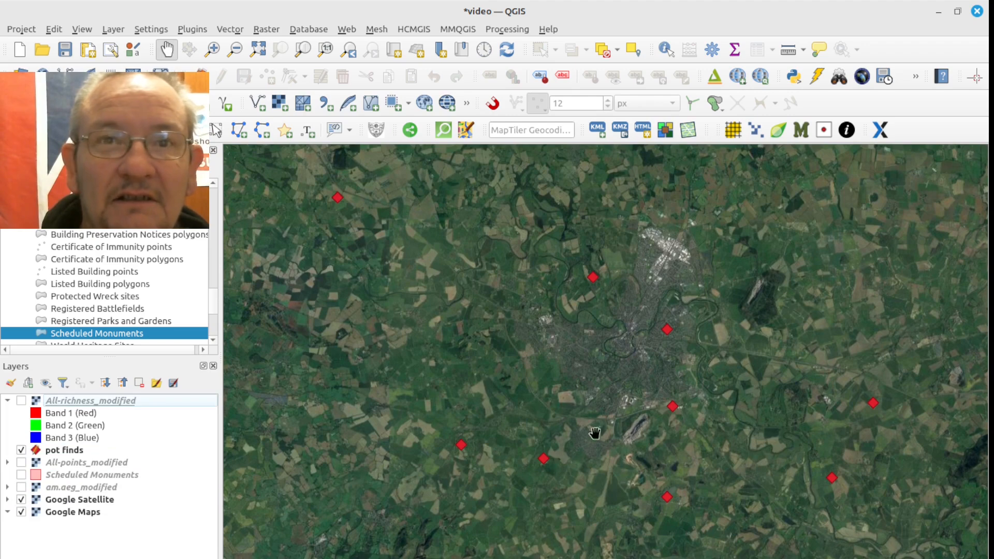
- Examine the satellite imagery around the find point near Cruckmeole and the one west of Bayston Hill
scroll(452, 456, "up", 2)
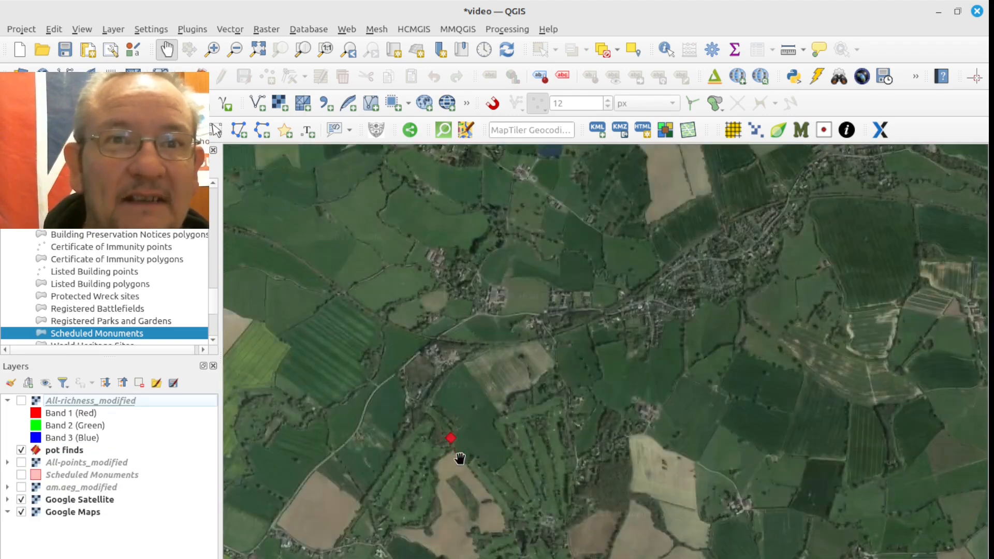
left_click_drag(458, 455, 618, 369)
scroll(607, 357, "up", 1)
left_click_drag(667, 342, 638, 403)
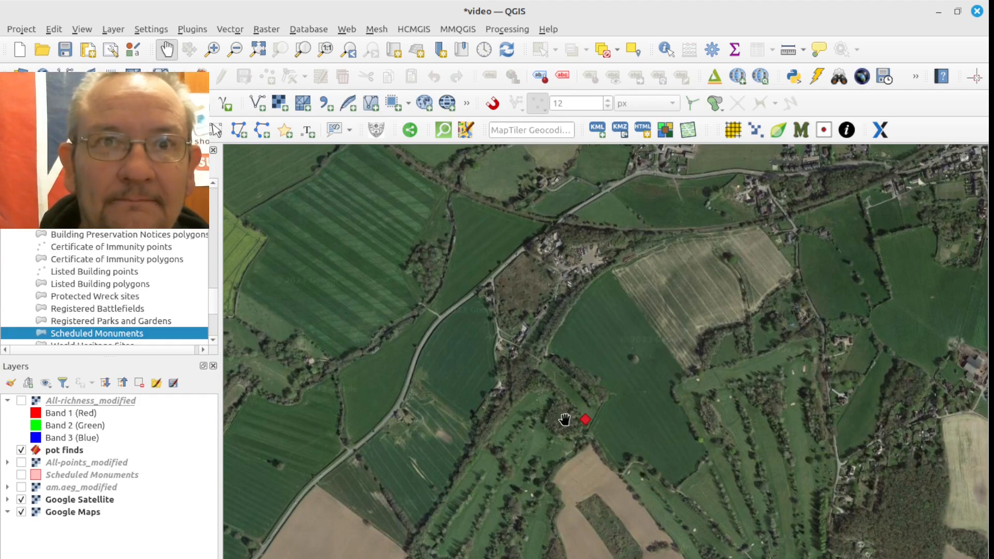
scroll(579, 416, "down", 1)
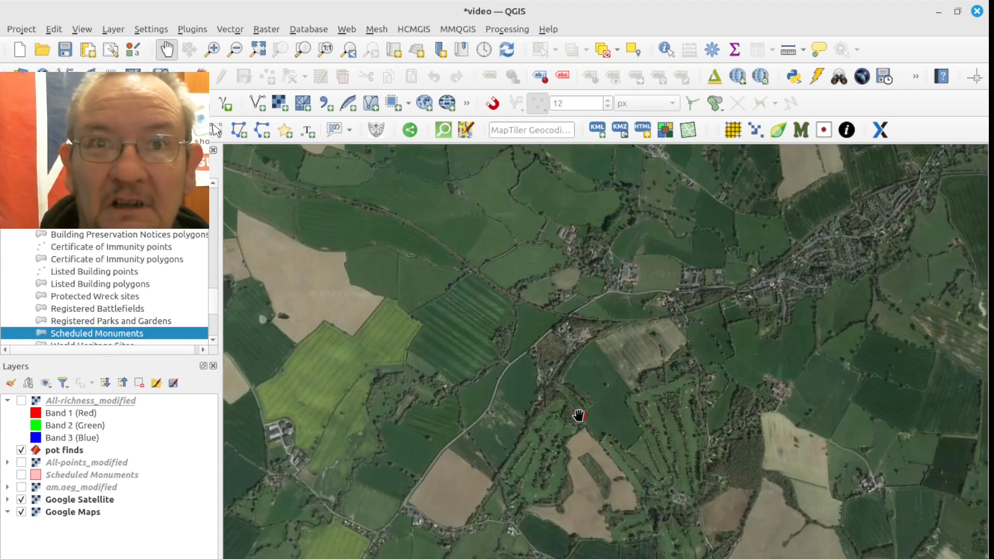
scroll(579, 416, "down", 1)
left_click_drag(721, 451, 505, 333)
scroll(642, 338, "up", 1)
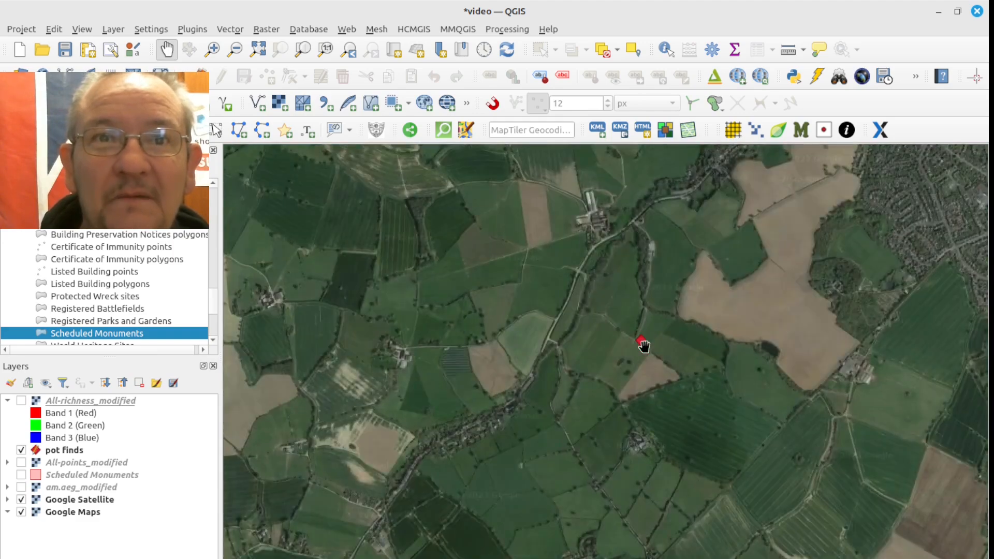
scroll(643, 343, "up", 1)
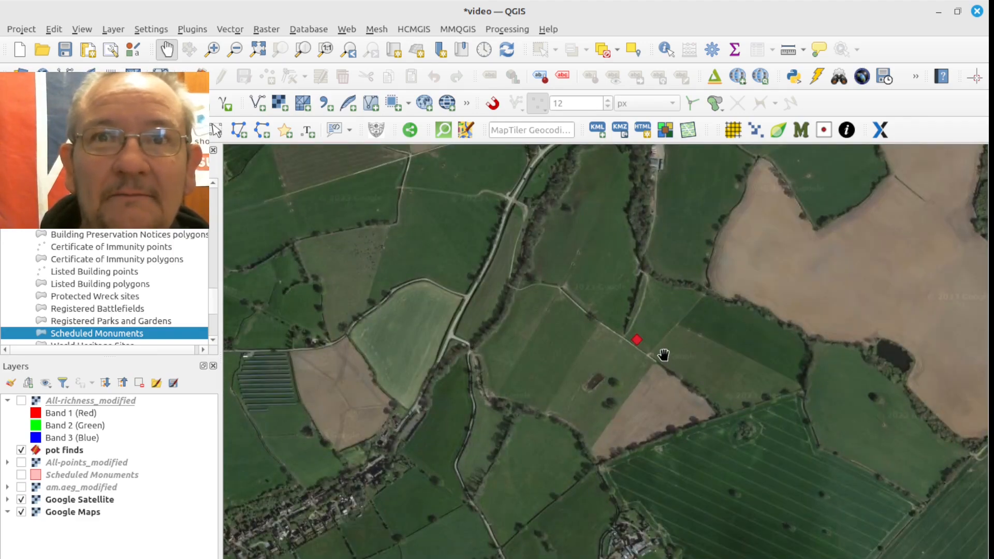
scroll(664, 352, "down", 1)
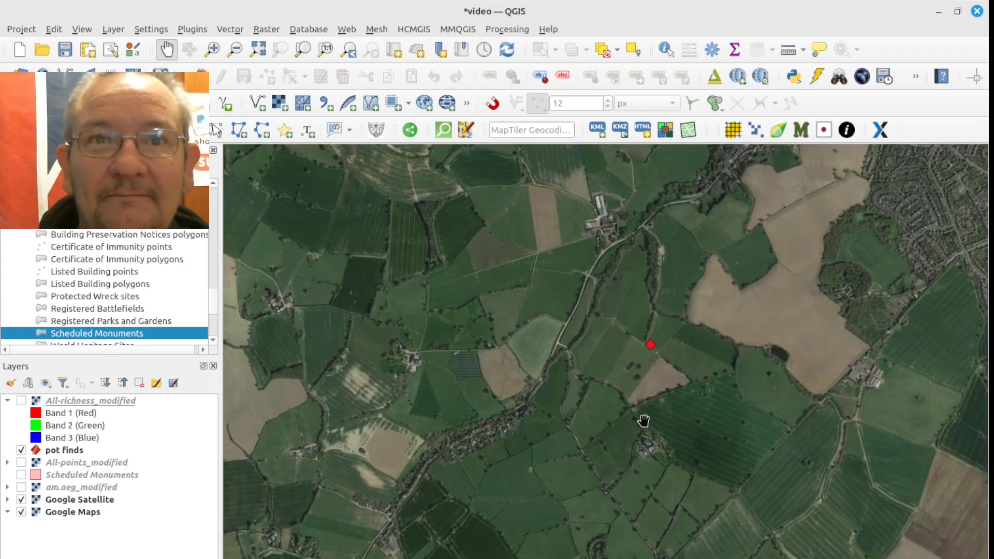
scroll(672, 330, "down", 1)
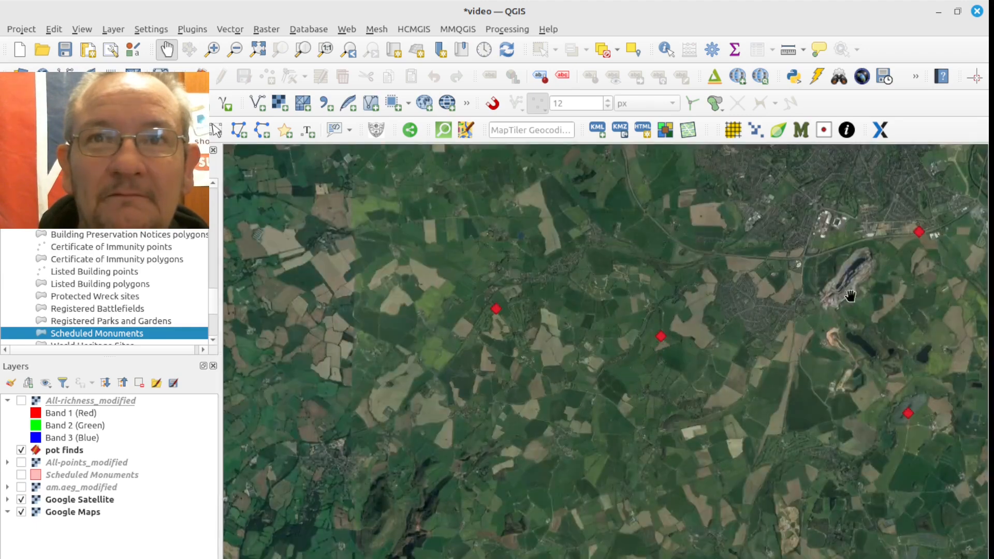
- Examine the satellite imagery in close-up at the find point northeast of Condover
left_click_drag(849, 296, 600, 312)
scroll(612, 401, "up", 2)
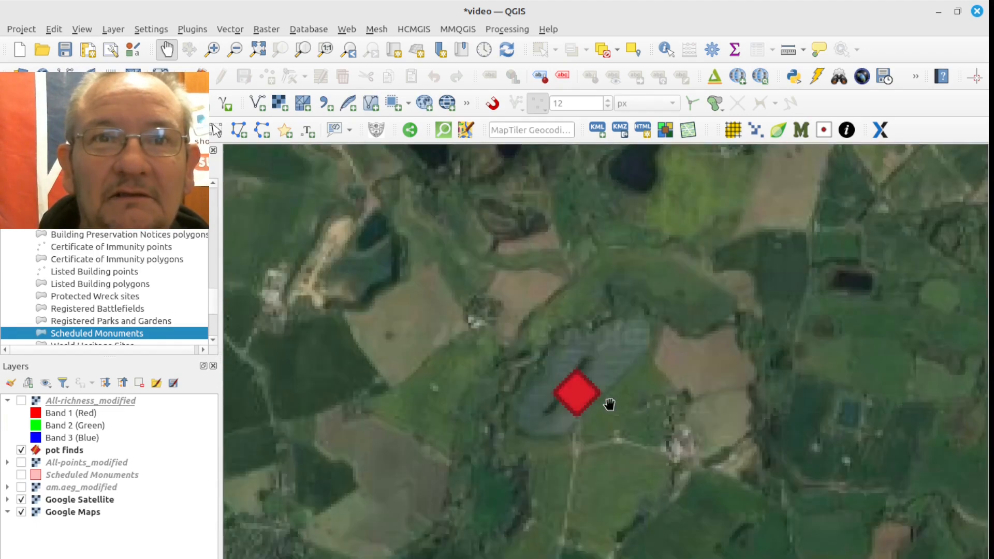
scroll(582, 399, "up", 2)
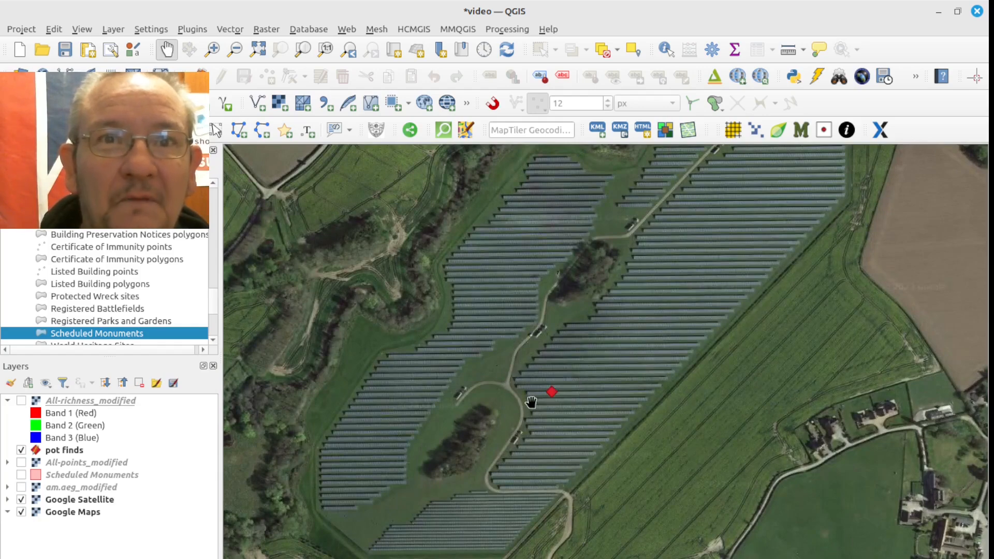
scroll(531, 402, "down", 3)
scroll(584, 378, "down", 2)
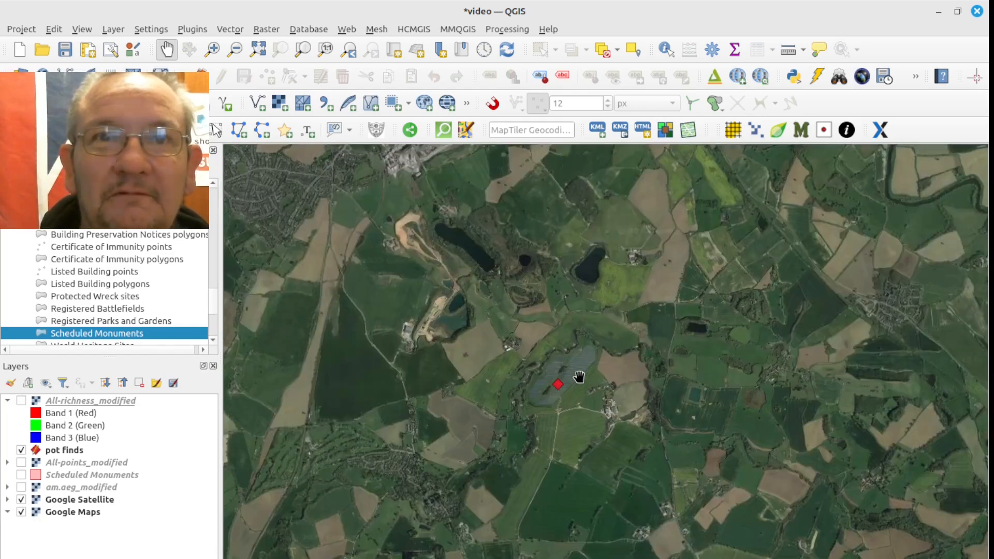
- Examine the satellite imagery in close-up at the find point just east of the river, southeast of Shrewsbury
left_click_drag(827, 343, 455, 341)
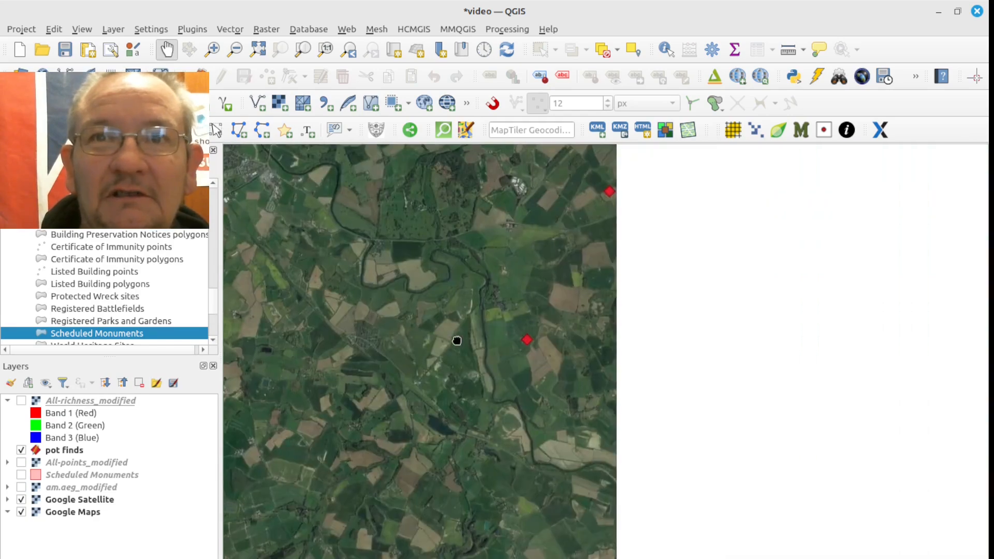
scroll(526, 341, "up", 2)
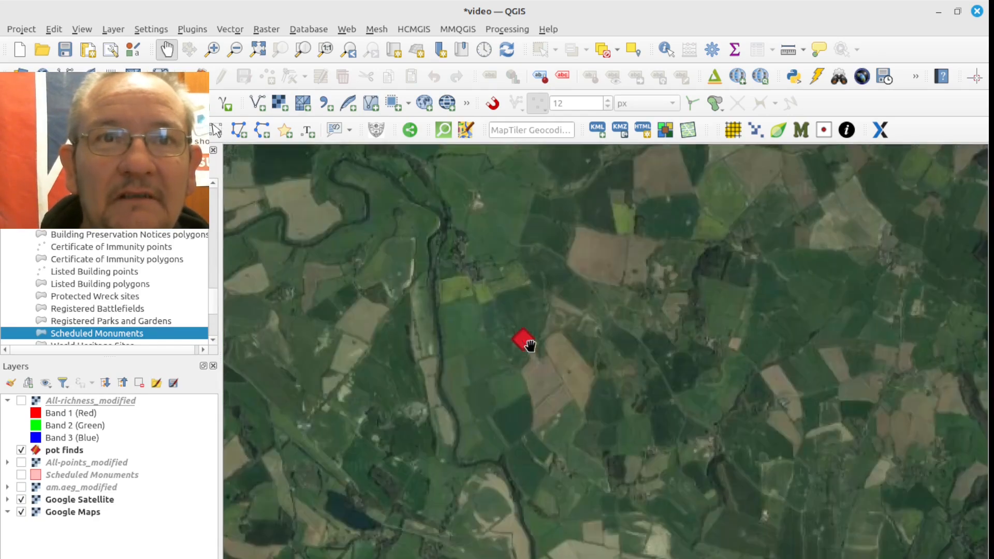
scroll(523, 343, "up", 3)
mouse_move(521, 344)
left_mouse_down()
mouse_move(528, 393)
mouse_move(543, 409)
left_mouse_up()
scroll(549, 425, "up", 2)
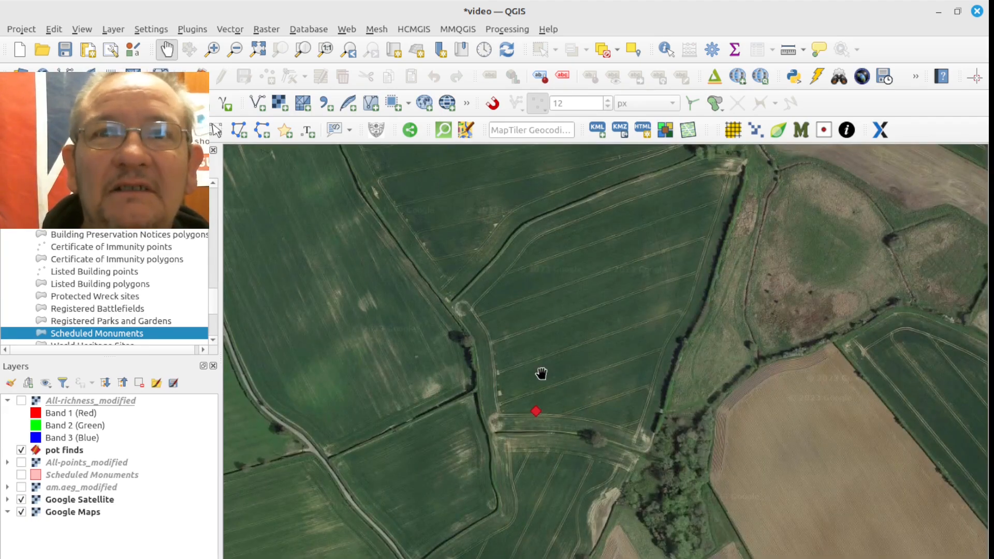
scroll(528, 393, "down", 2)
scroll(532, 394, "down", 2)
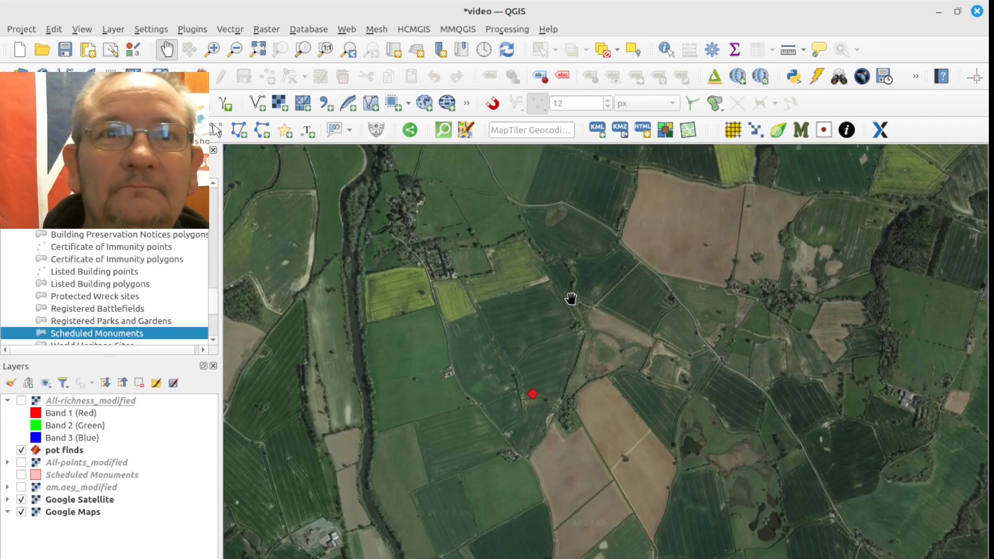
- Examine the satellite imagery around the easternmost find point, including its surrounding fields and the dual carriageway to the north
scroll(570, 295, "down", 4)
mouse_move(684, 175)
left_mouse_down()
mouse_move(635, 366)
mouse_move(601, 378)
left_mouse_up()
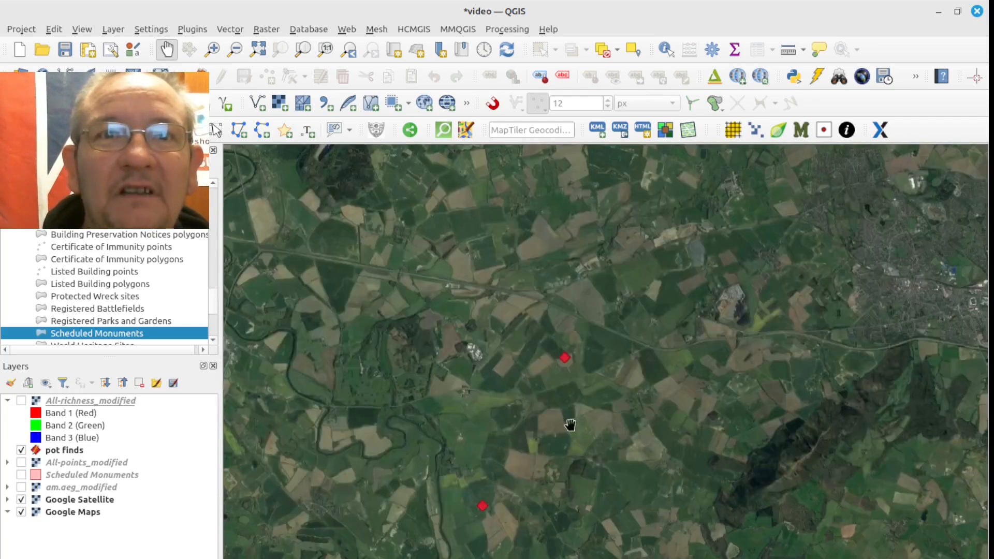
scroll(567, 363, "up", 7)
scroll(566, 365, "down", 4)
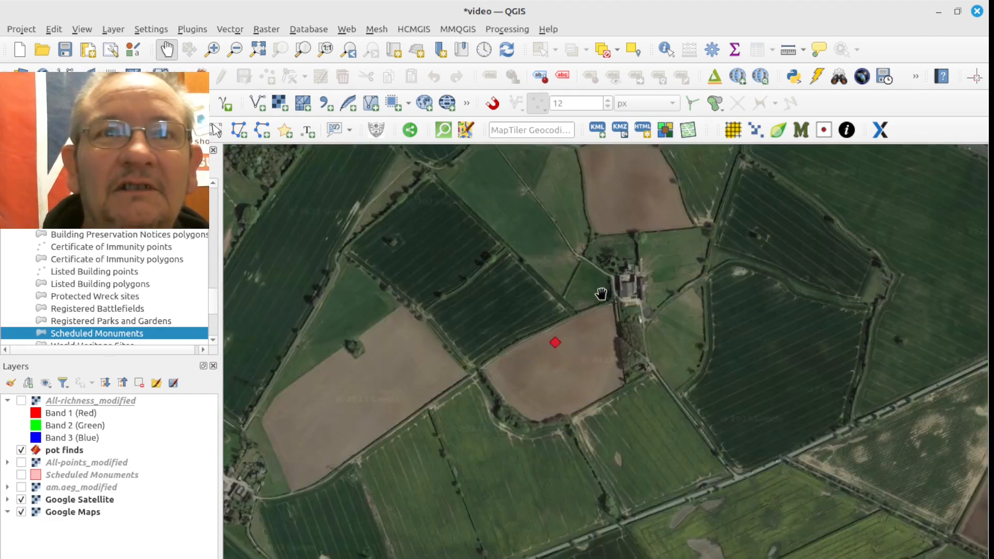
scroll(599, 287, "down", 2)
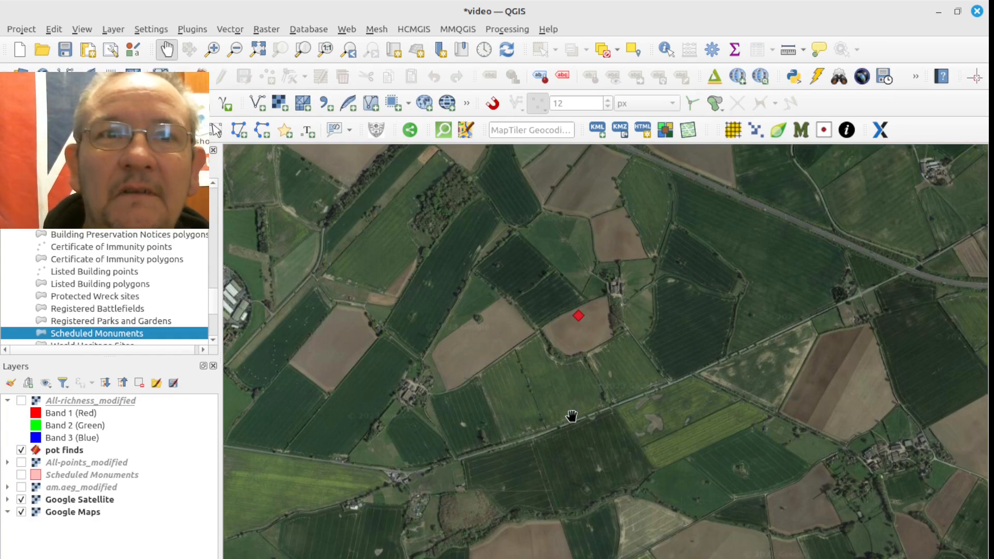
scroll(575, 417, "up", 4)
scroll(576, 417, "down", 6)
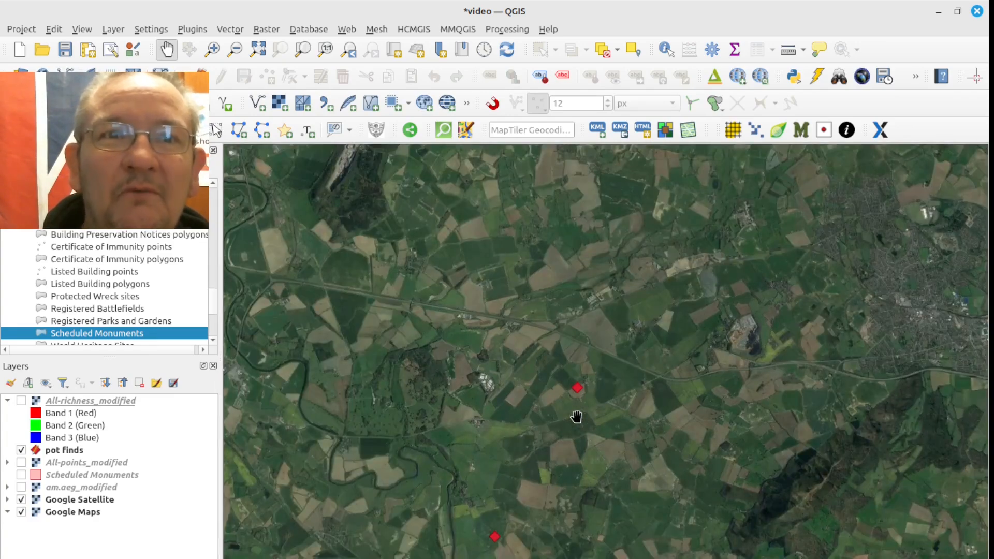
scroll(576, 417, "up", 2)
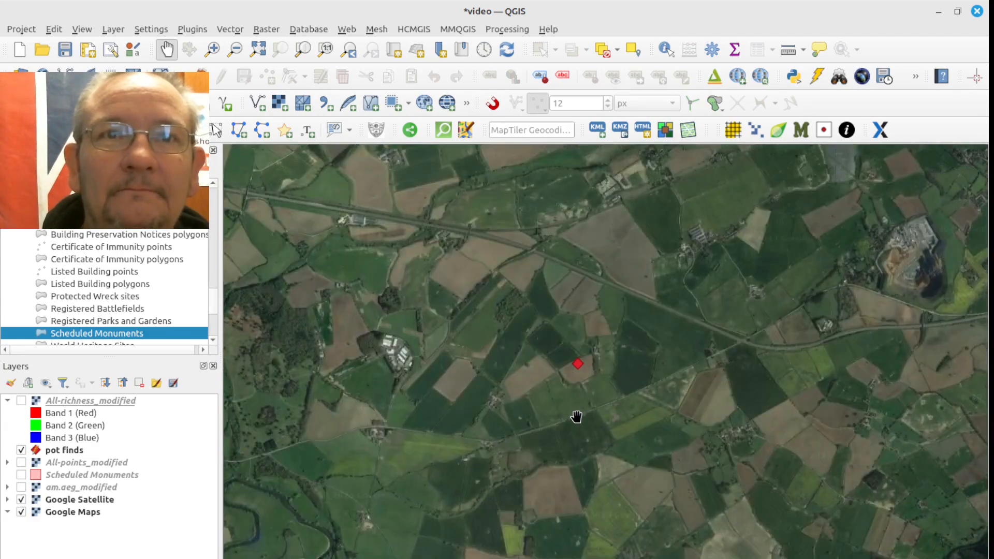
scroll(657, 311, "up", 3)
scroll(657, 314, "down", 5)
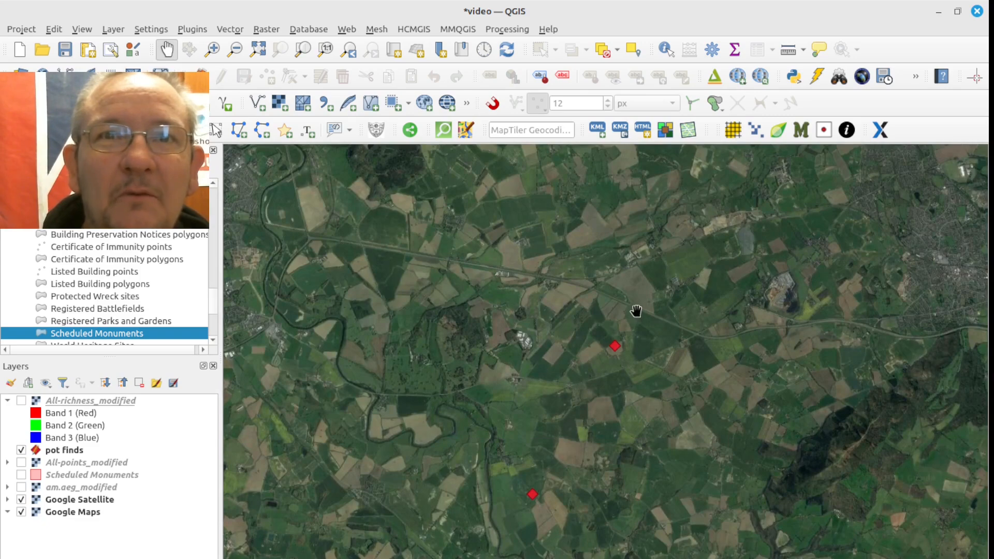
scroll(636, 311, "up", 5)
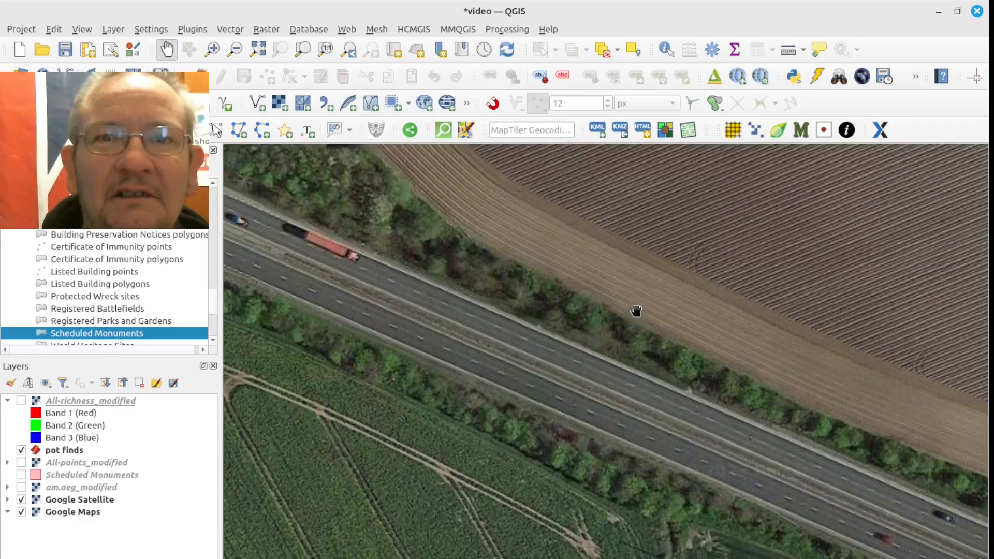
scroll(636, 311, "down", 5)
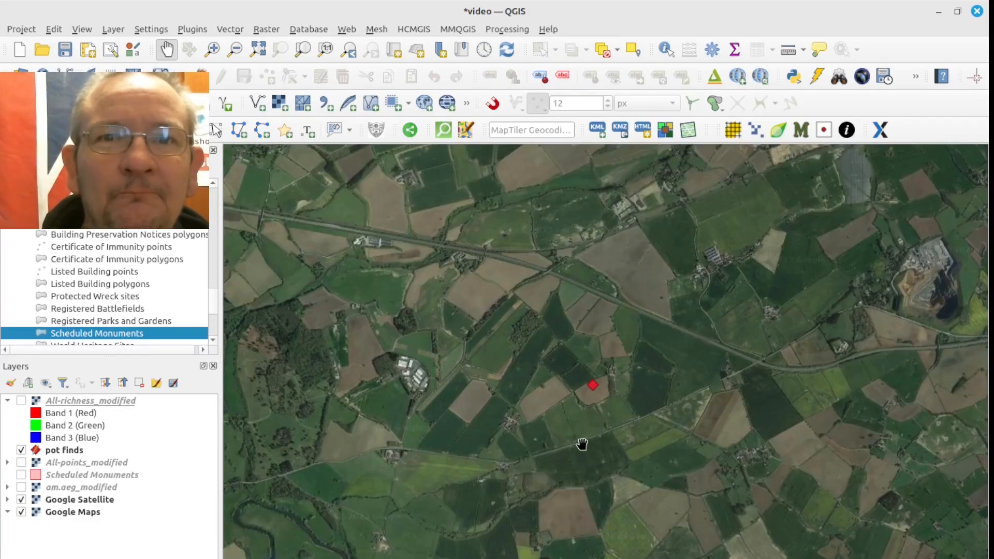
left_click_drag(585, 422, 592, 380)
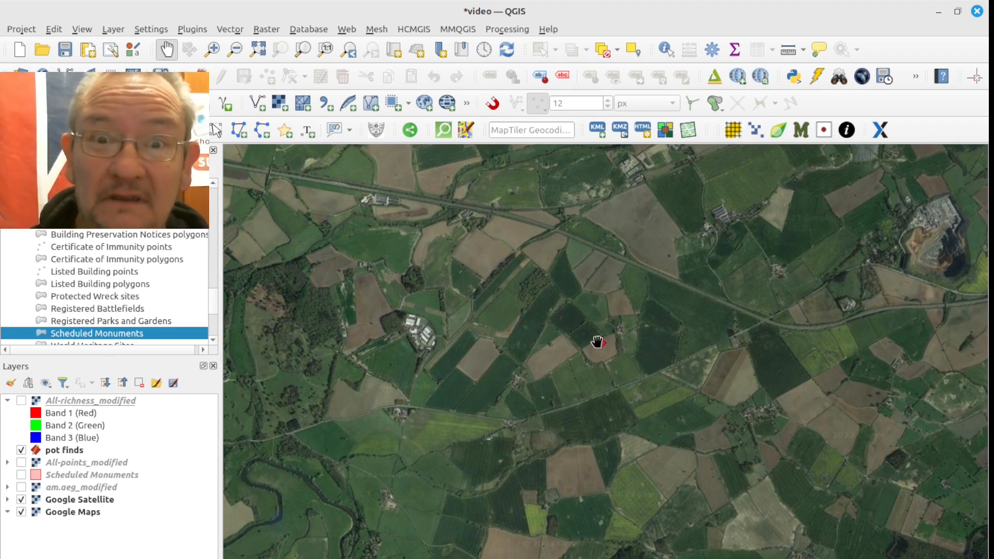
- Show the All-richness_modified layer over the satellite imagery and inspect the dark red square southeast of Shrewsbury against the pot finds
scroll(597, 342, "down", 3)
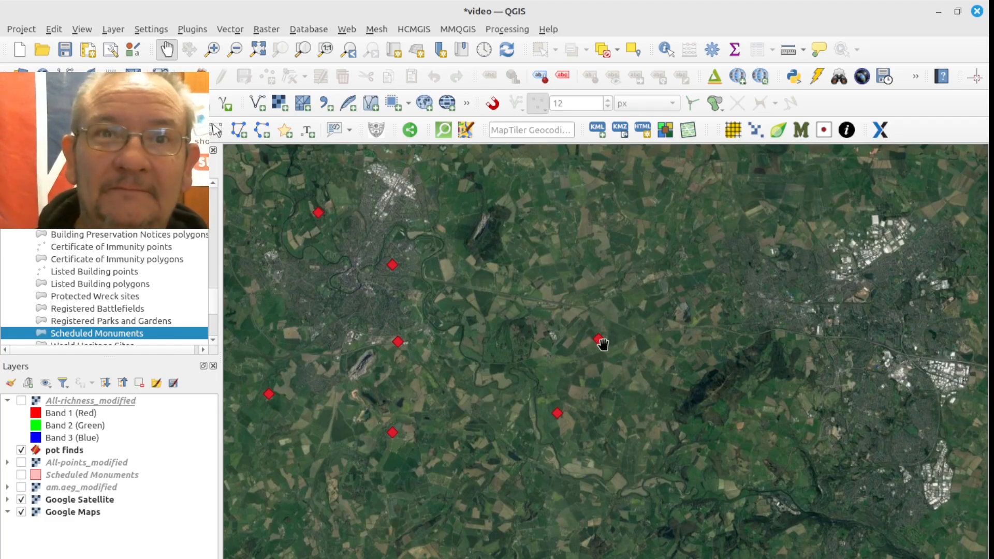
scroll(488, 388, "down", 1)
left_click_drag(443, 357, 564, 369)
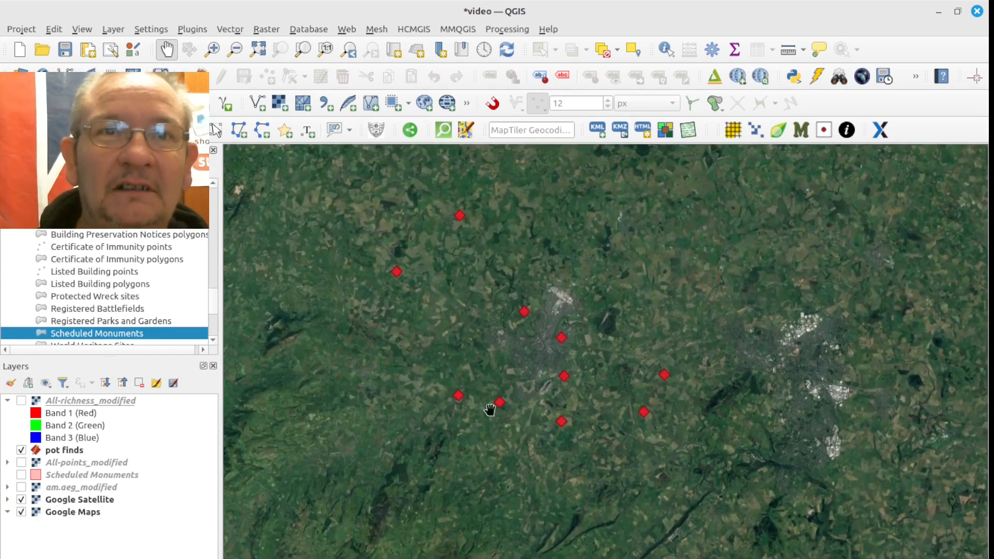
left_click(22, 400)
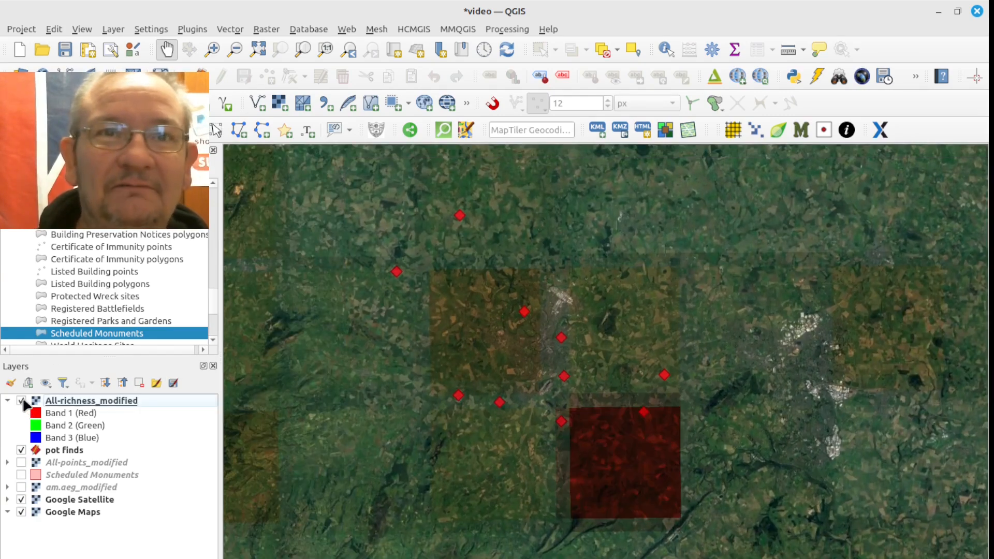
left_click_drag(611, 471, 610, 419)
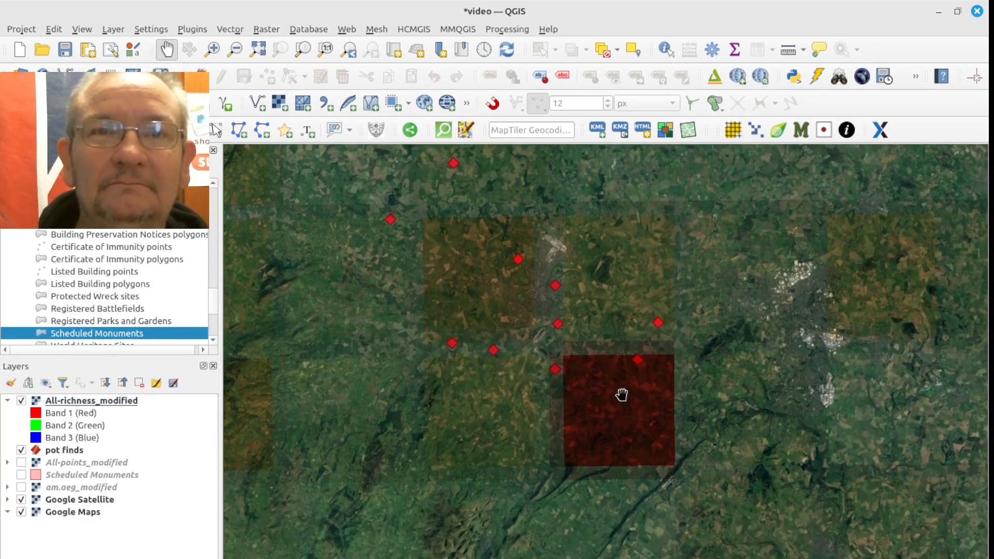
scroll(622, 395, "up", 1)
scroll(621, 395, "up", 1)
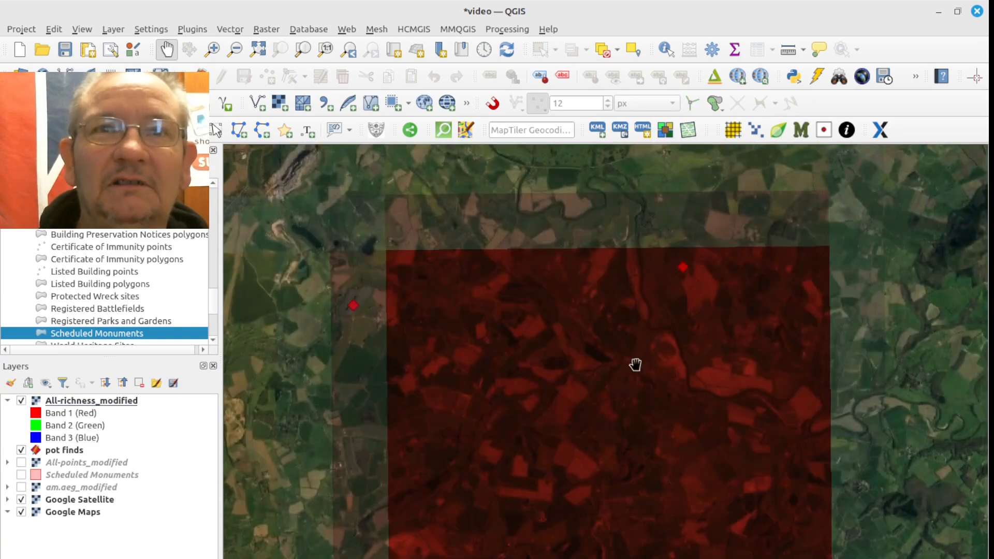
left_click_drag(603, 415, 620, 370)
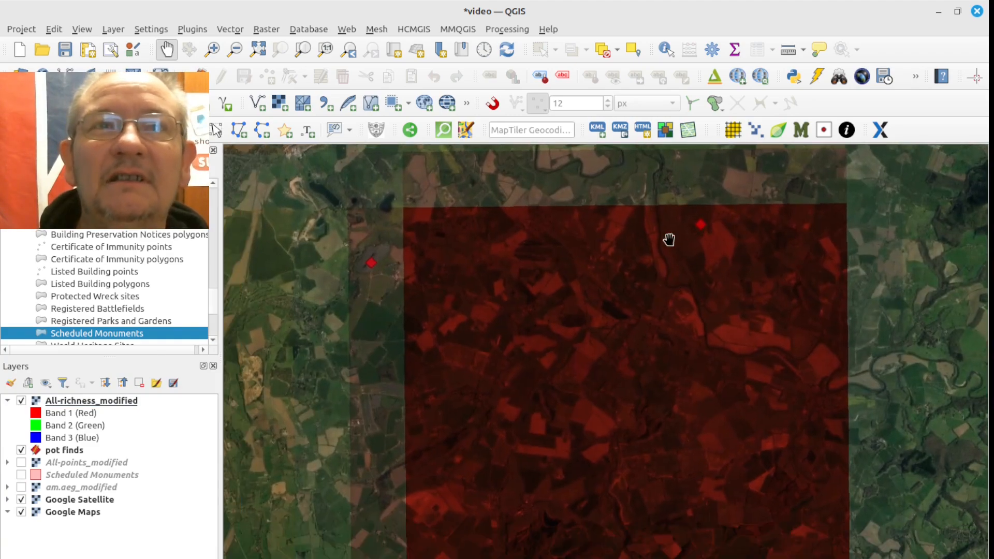
left_click_drag(623, 444, 611, 398)
scroll(621, 374, "down", 1)
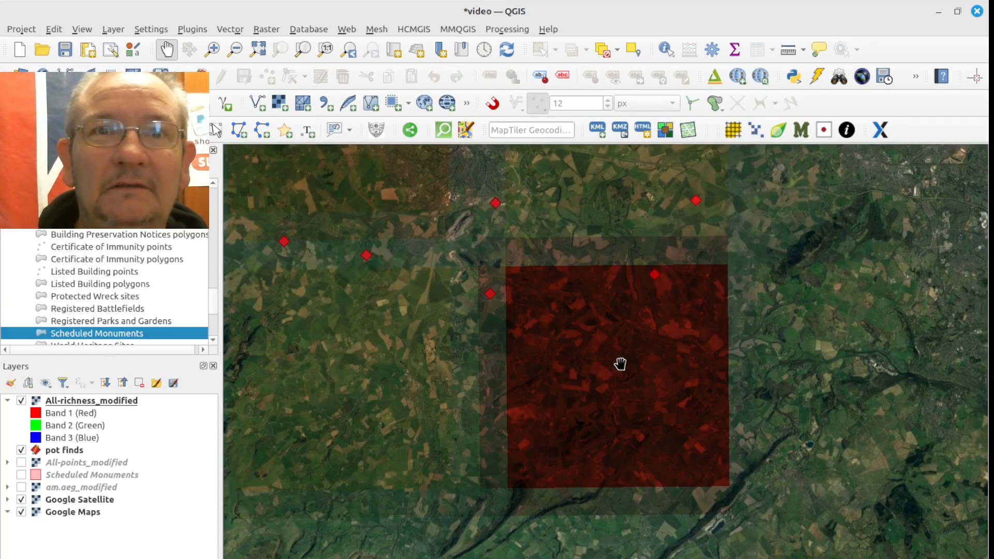
- Capture the six-figure British grid reference SJ554037 inside the dark red square with the FSC OSGR Tool and copy it
left_click(734, 131)
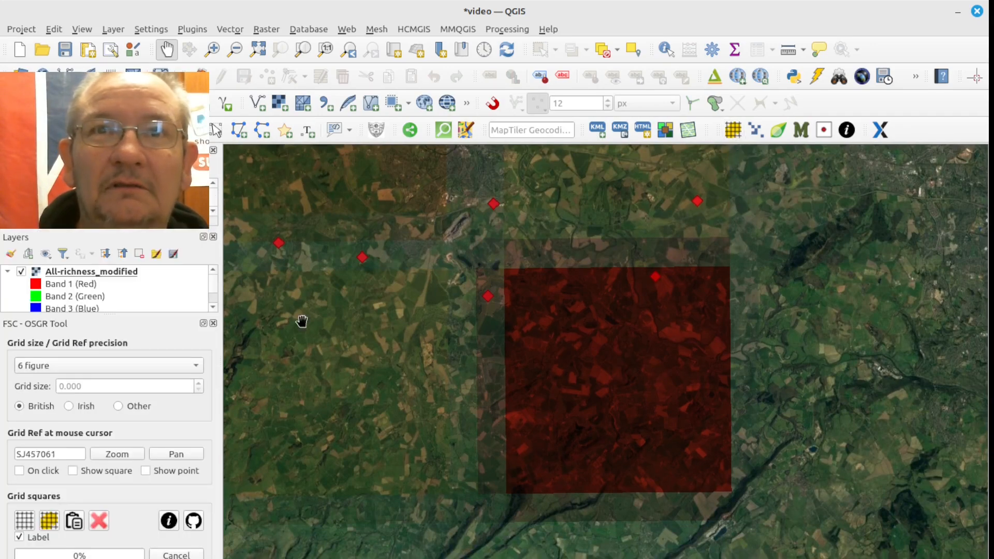
left_click(19, 470)
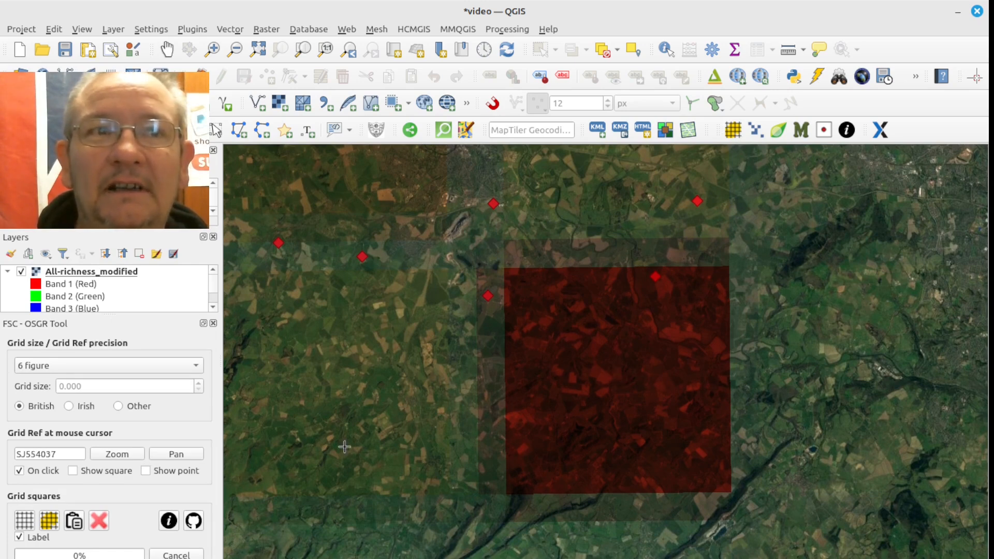
left_click_drag(65, 454, 12, 454)
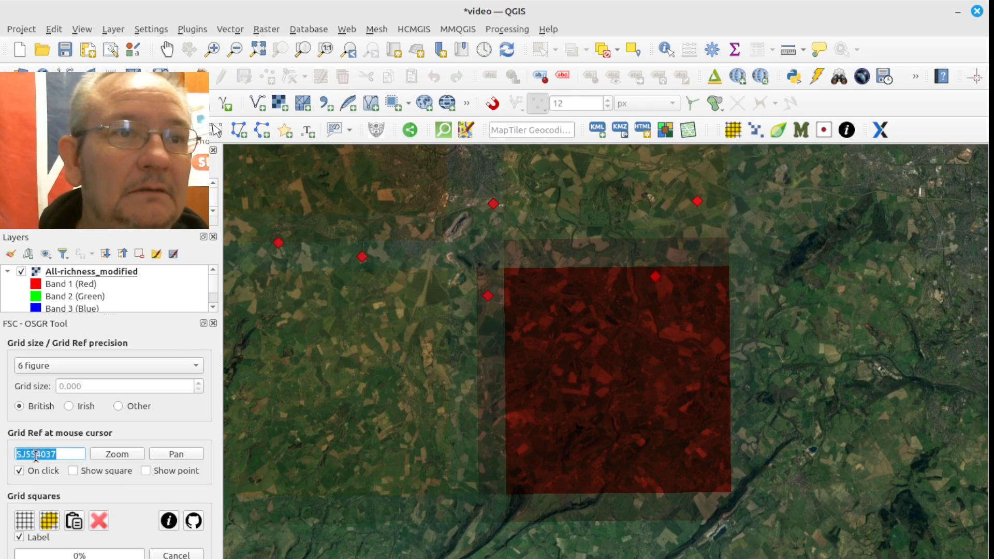
right_click(35, 454)
left_click(66, 515)
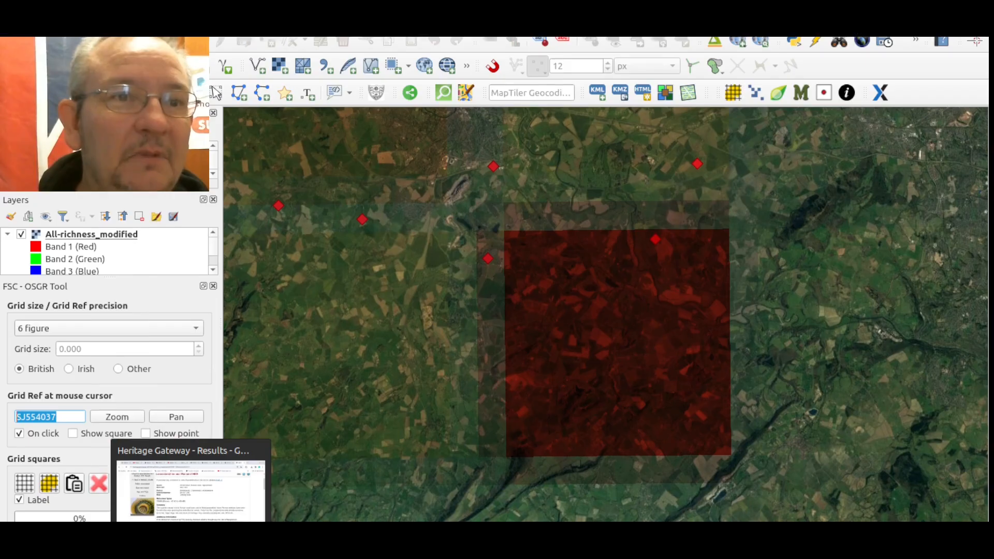
- Switch to Heritage Gateway in the browser, leave the Vernemetum record and open the More Detailed Search page
left_click(191, 556)
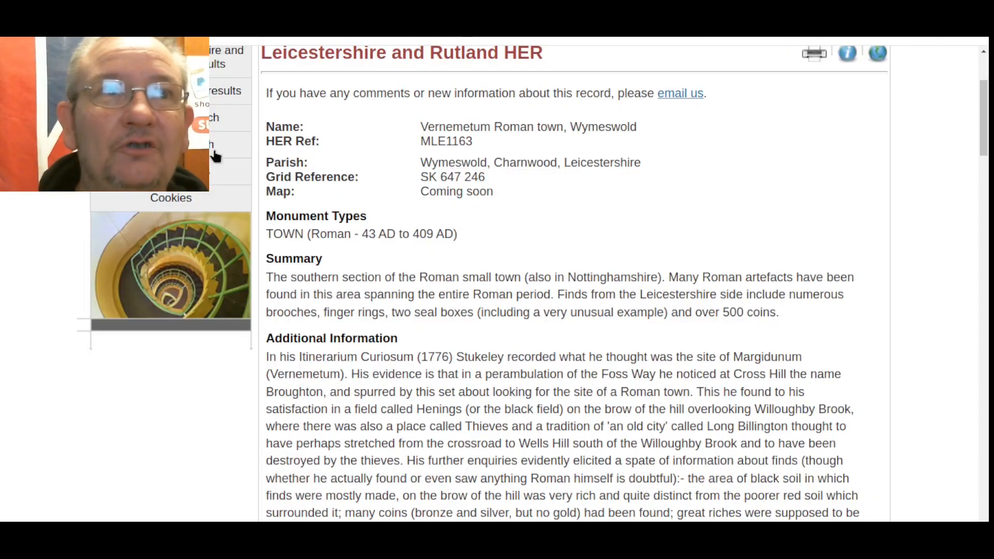
left_click(196, 94)
scroll(197, 121, "down", 4)
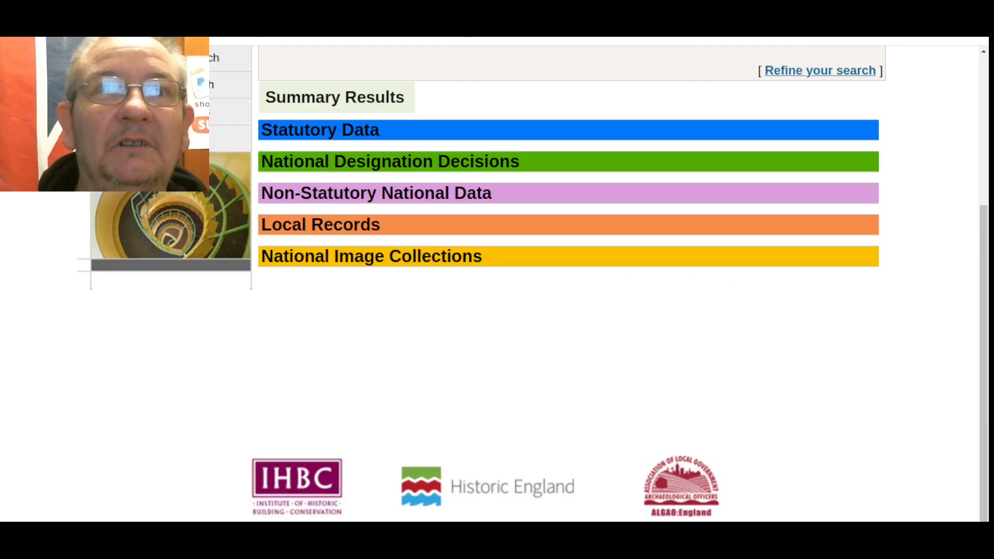
scroll(786, 361, "up", 4)
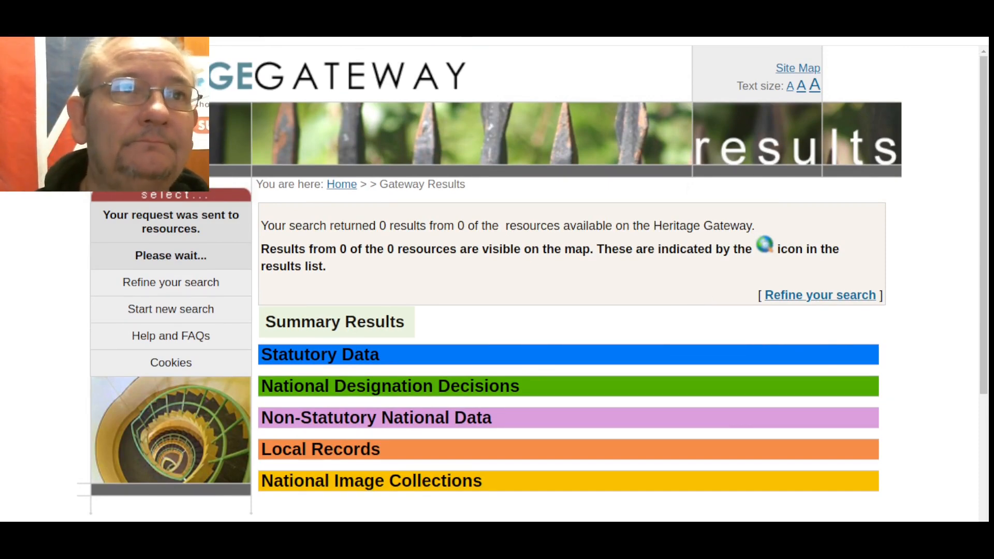
key("Return")
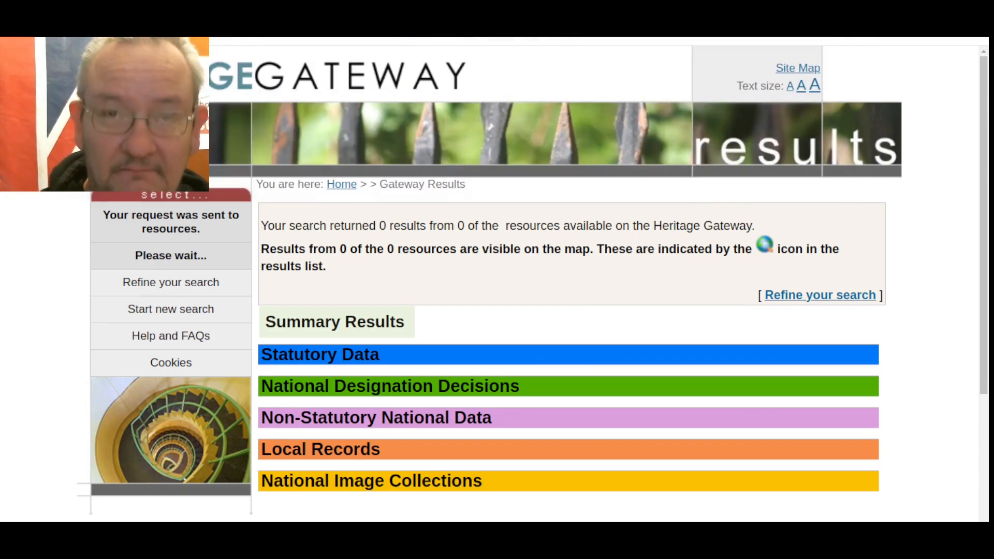
left_click(171, 242)
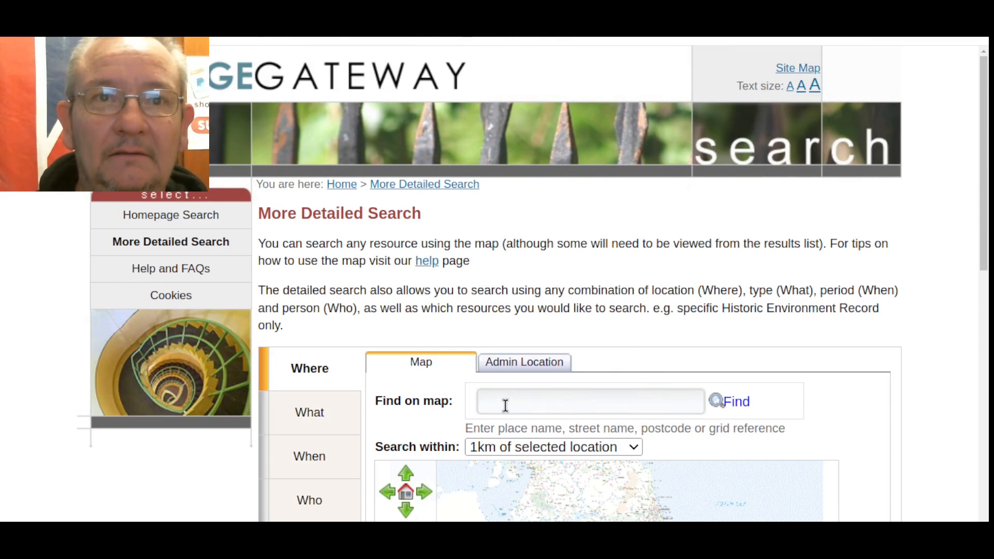
- Search Heritage Gateway within 1km of grid reference SJ554037 and look through the summary results by resource
left_click(506, 406)
right_click(506, 406)
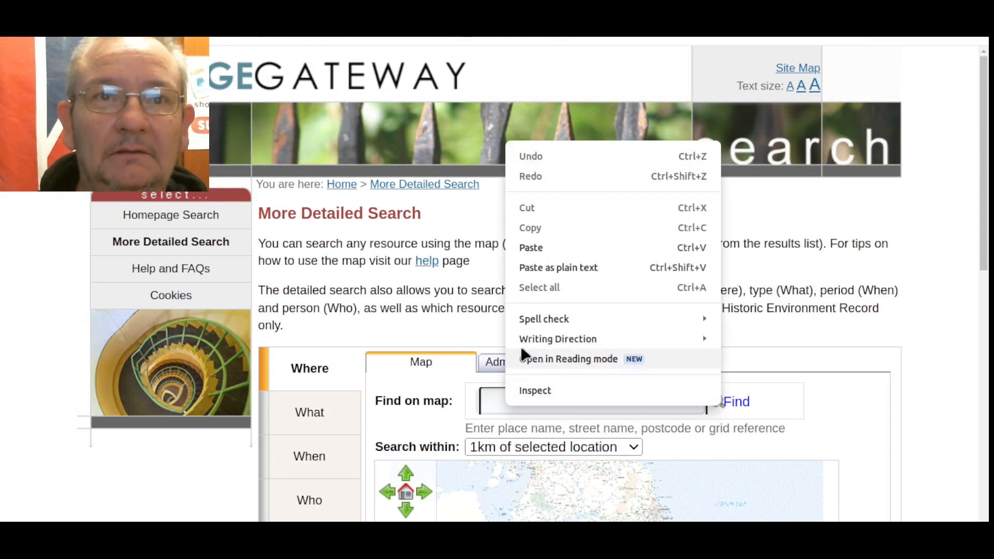
left_click(531, 247)
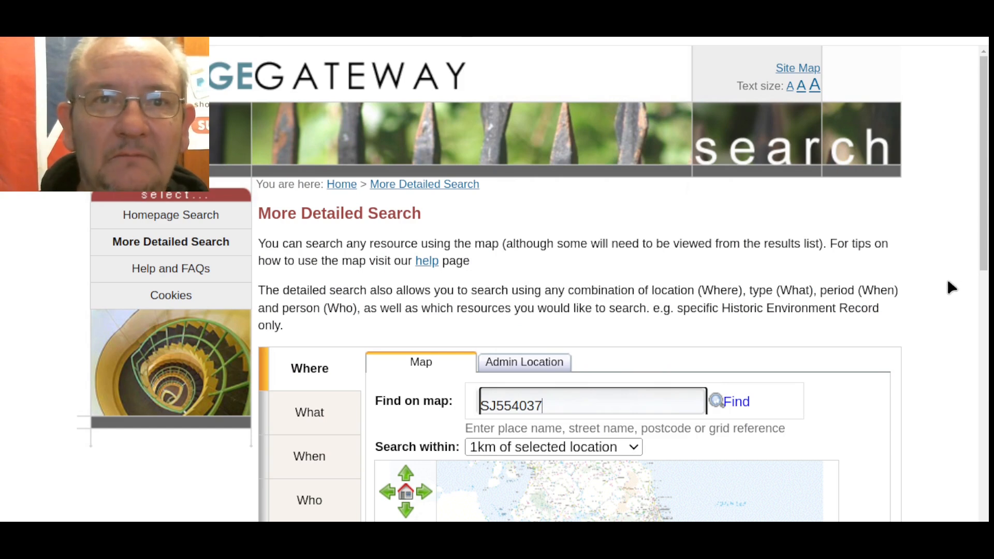
left_click(741, 403)
scroll(914, 319, "down", 8)
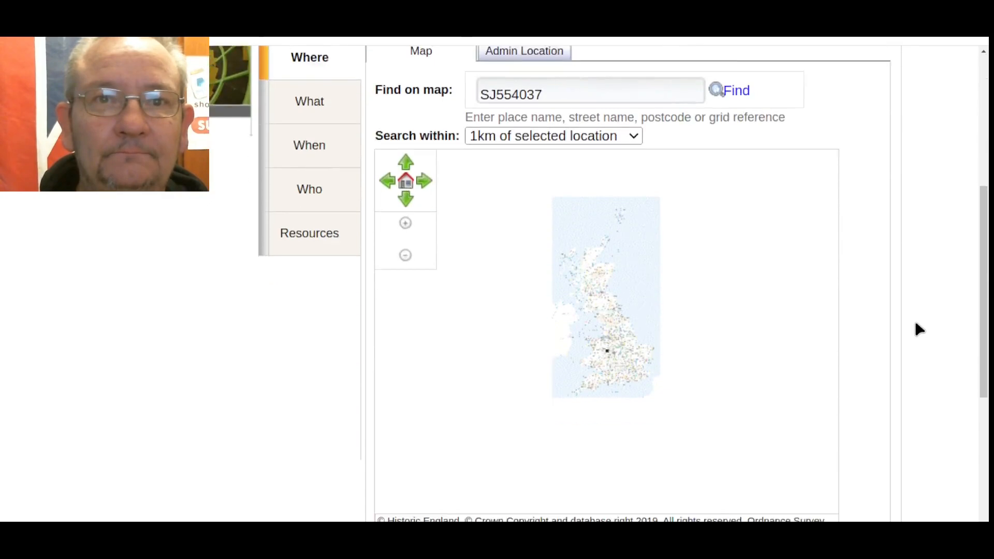
left_click(872, 432)
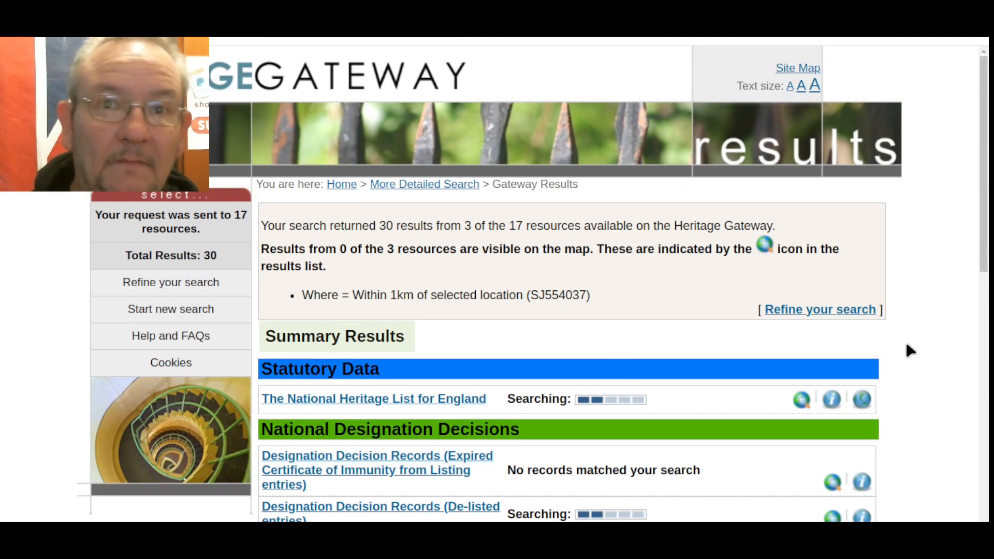
scroll(906, 345, "down", 3)
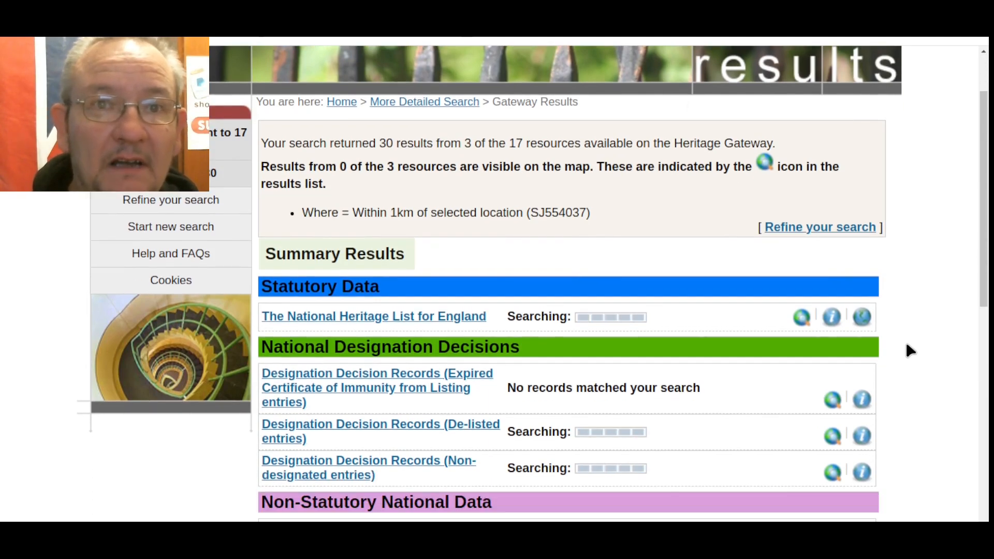
scroll(906, 344, "down", 5)
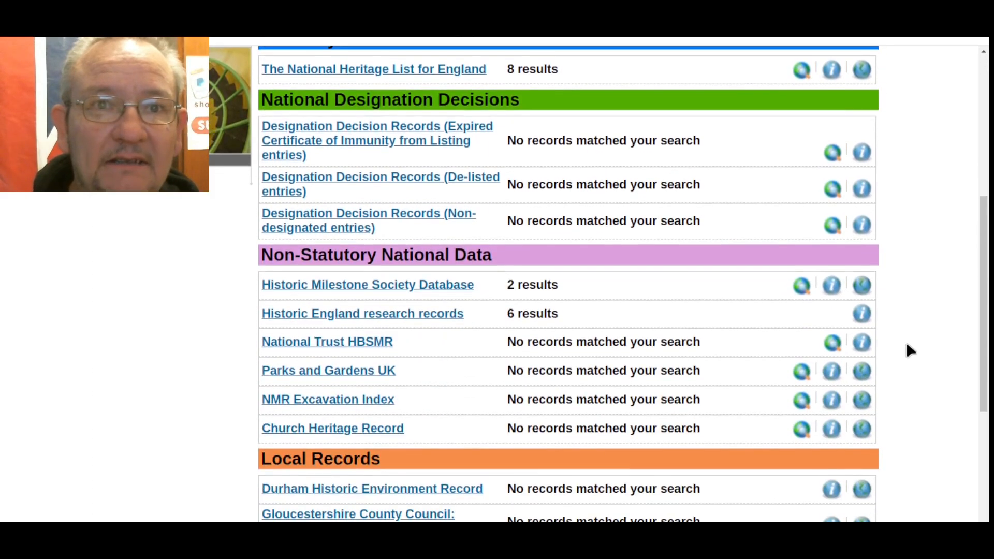
- Expand the Shropshire HER results under Local Records and open the complete list of its results
scroll(907, 344, "down", 5)
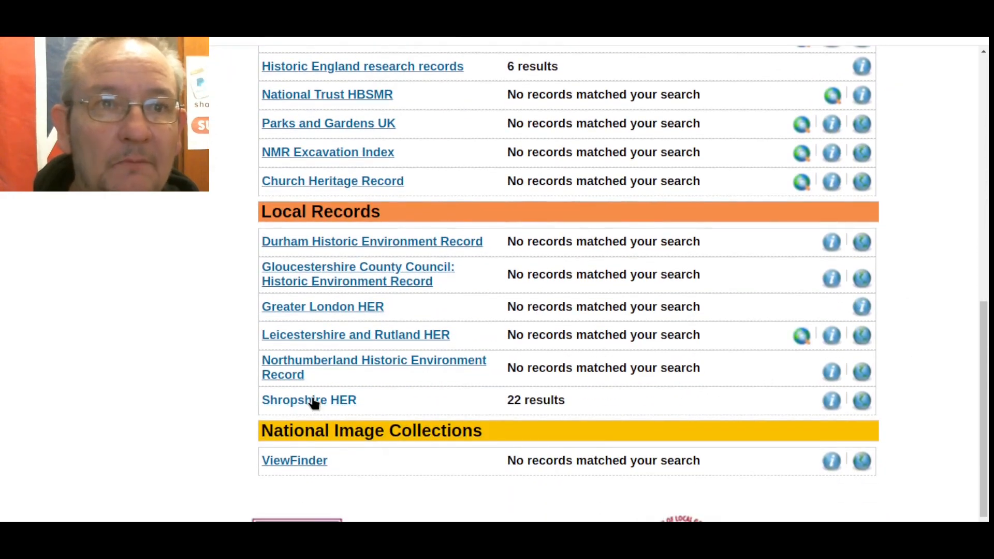
left_click(309, 401)
scroll(932, 357, "down", 5)
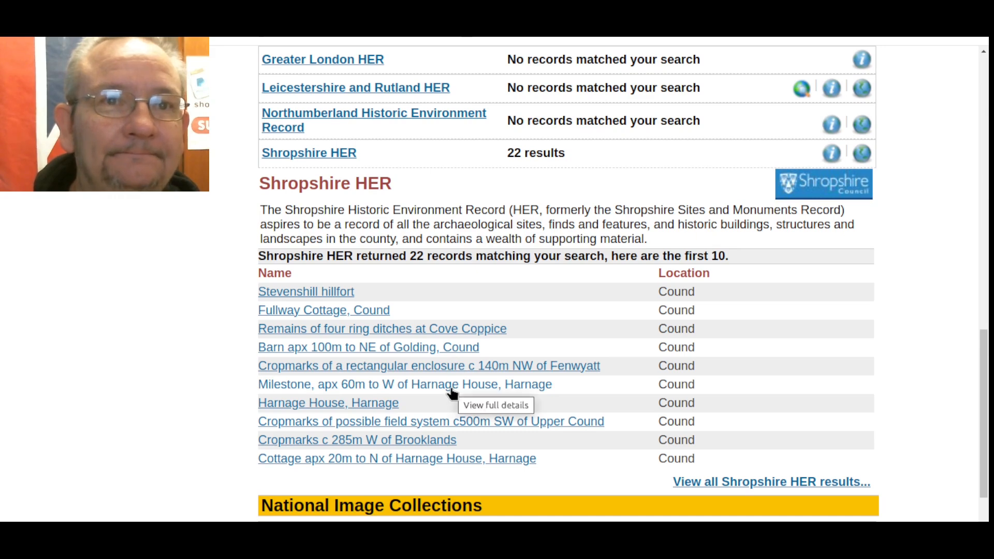
left_click(778, 484)
scroll(936, 404, "down", 3)
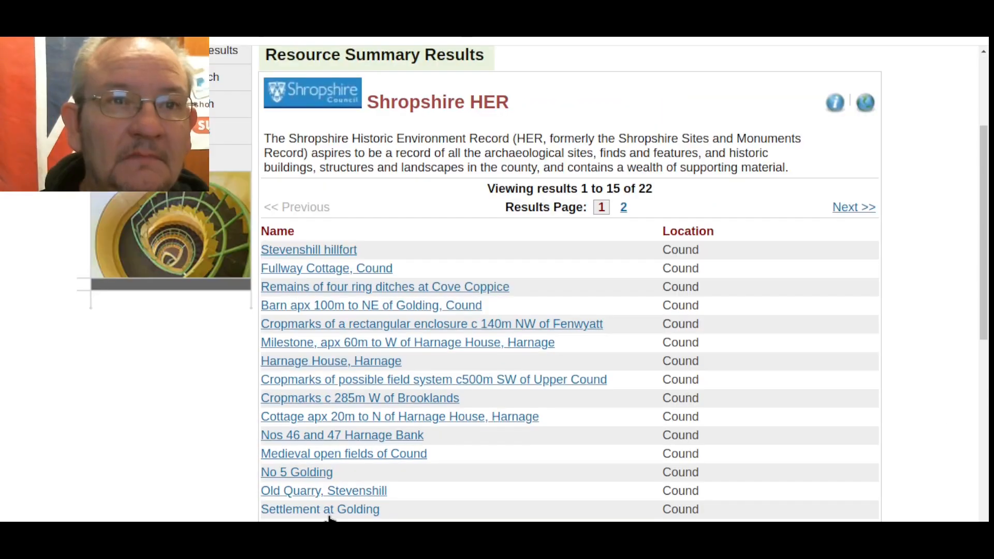
- Read the Settlement at Golding record, return to the Shropshire HER list and continue to its second results page
left_click(329, 511)
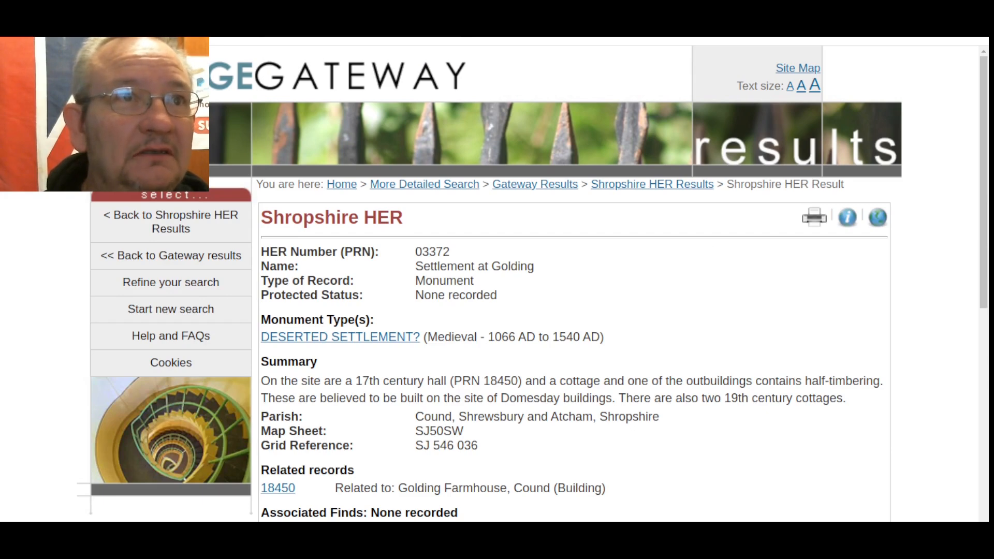
key("alt+Left")
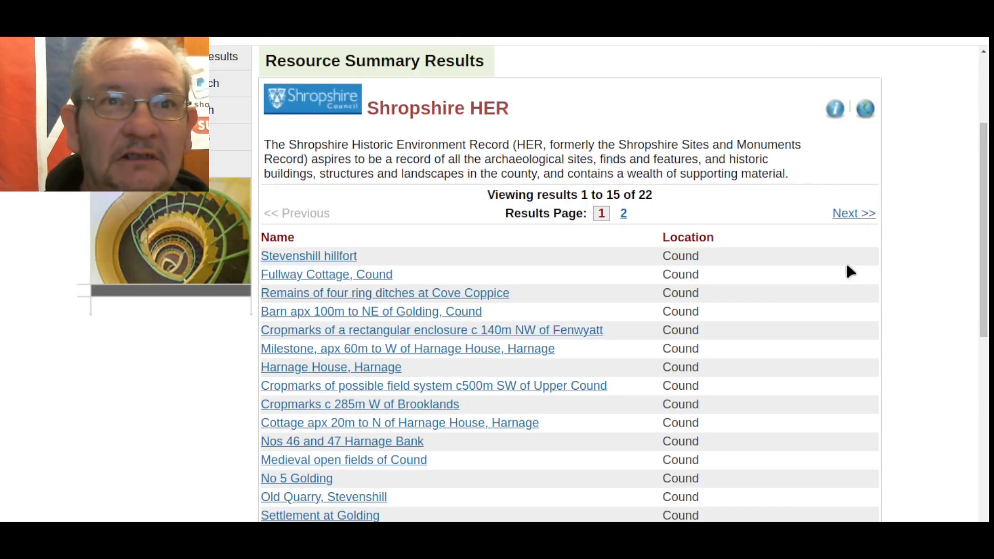
scroll(852, 258, "down", 3)
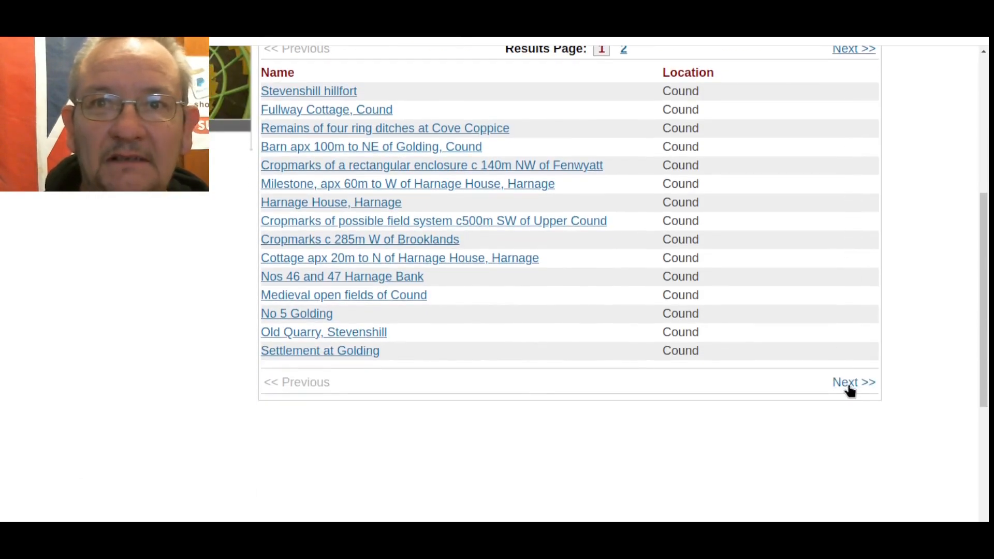
left_click(860, 368)
- Refine the detailed search around SJ554037 to the Roman (43-410) period and run it
scroll(891, 293, "down", 3)
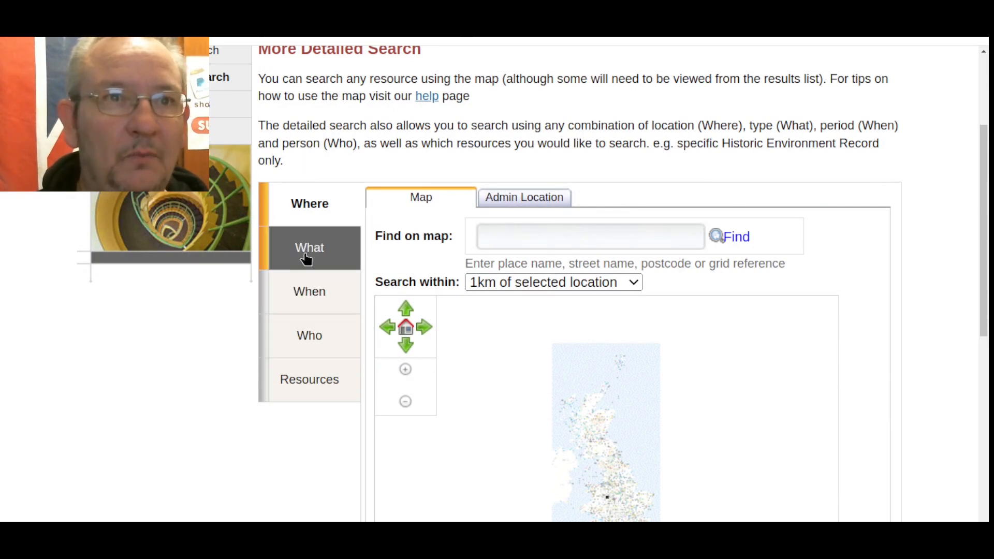
left_click(311, 299)
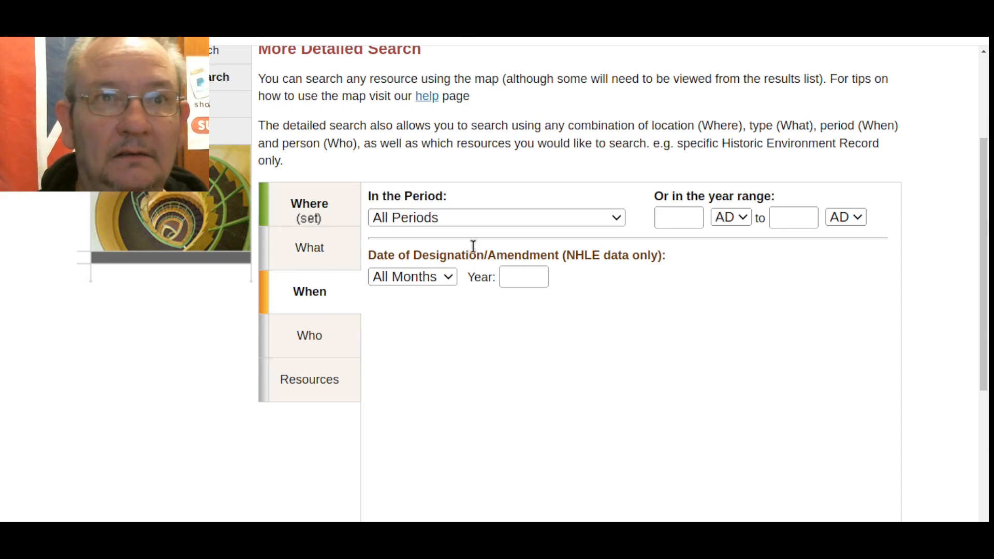
left_click(487, 217)
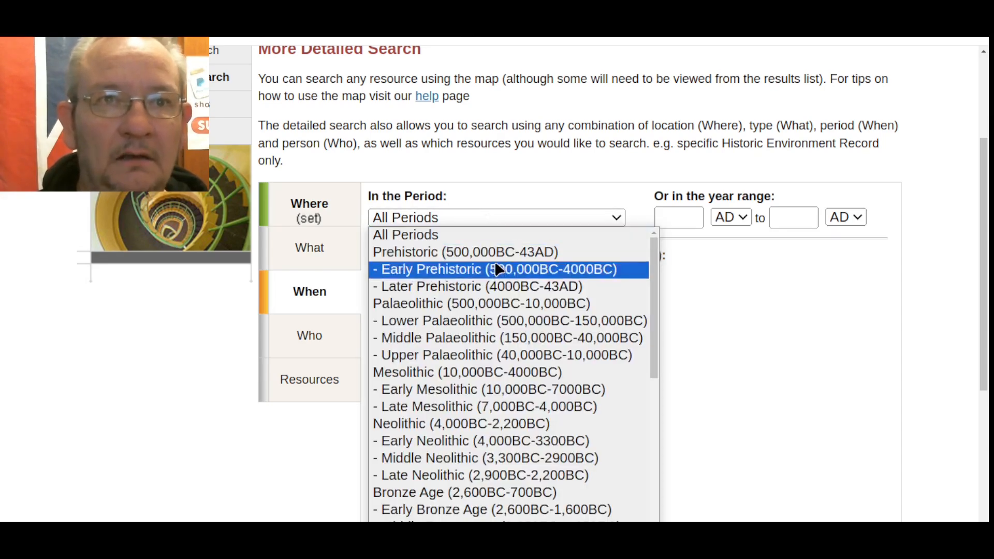
scroll(496, 268, "down", 5)
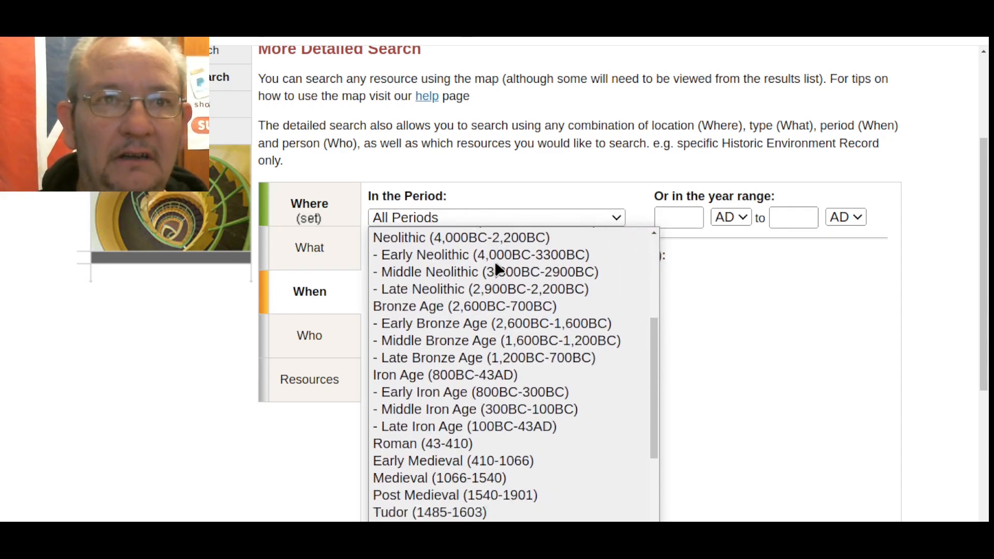
left_click(405, 386)
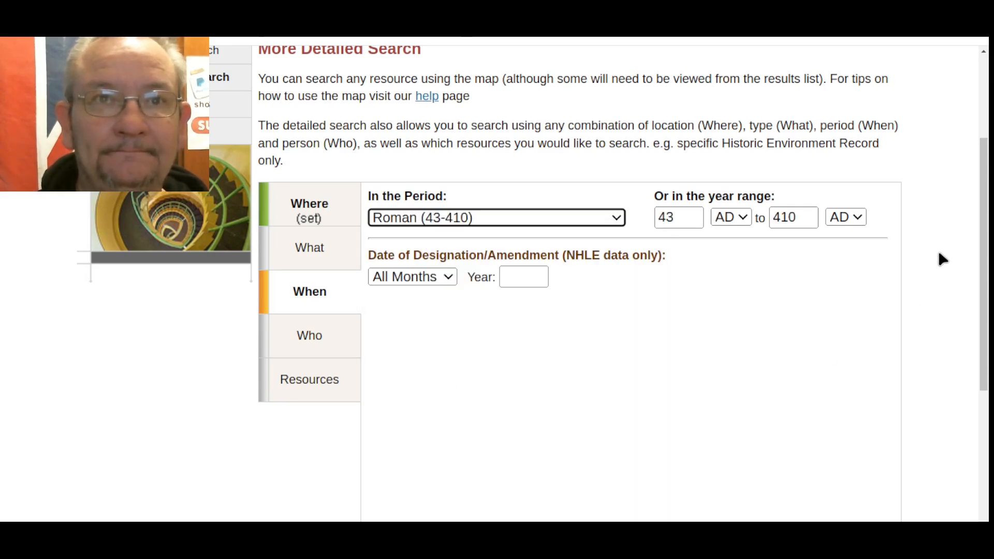
scroll(938, 252, "down", 3)
left_click(870, 401)
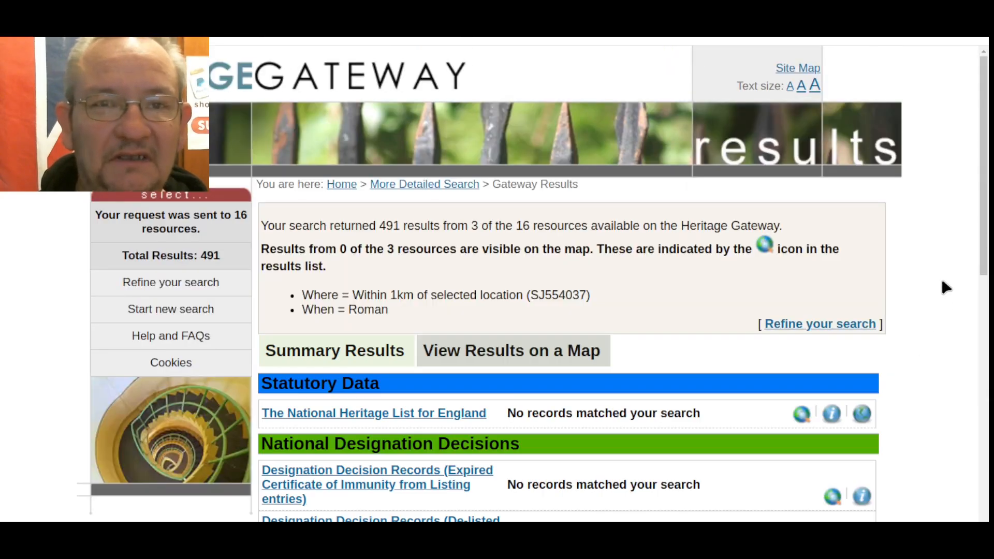
- Look through the Roman-period summary results by resource and expand the Shropshire HER records
scroll(942, 281, "down", 8)
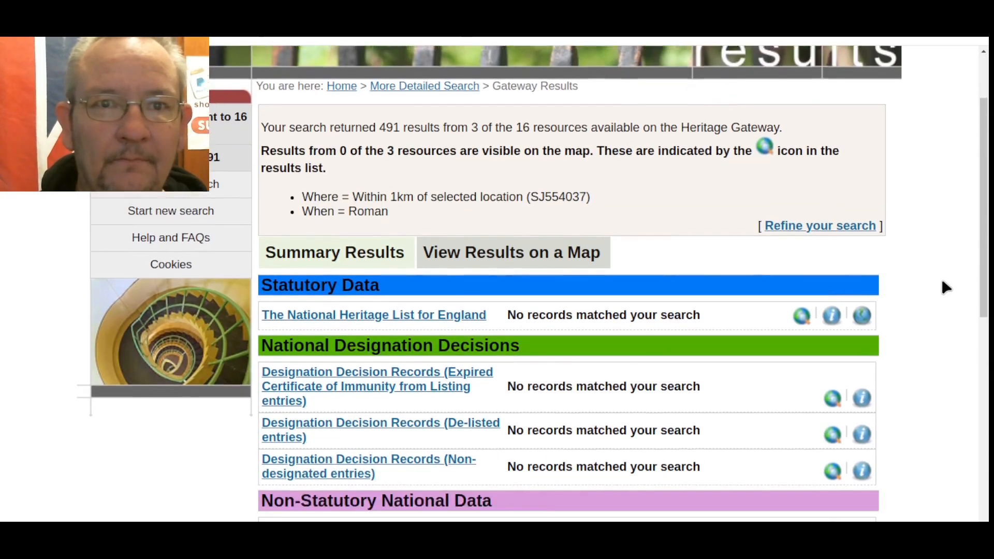
scroll(943, 284, "down", 3)
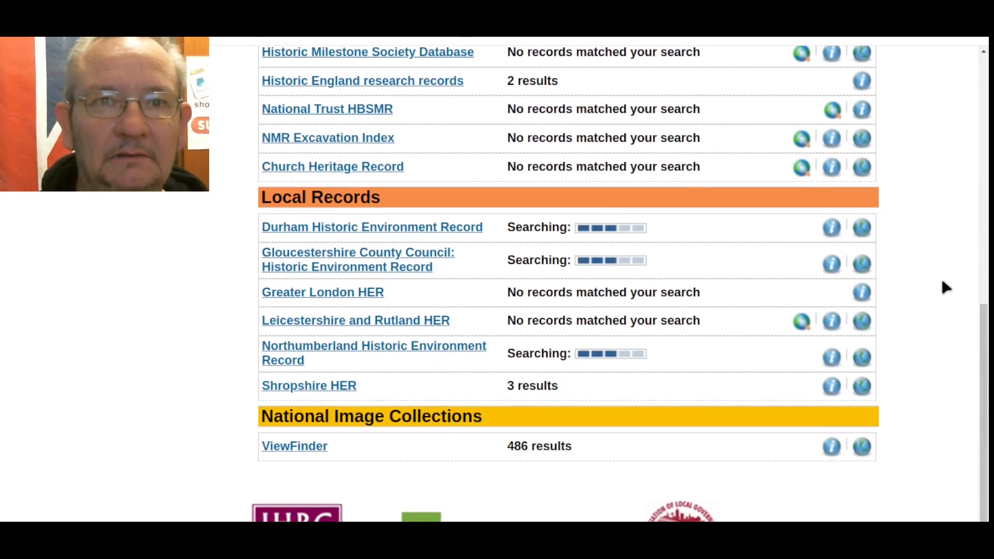
left_click(310, 389)
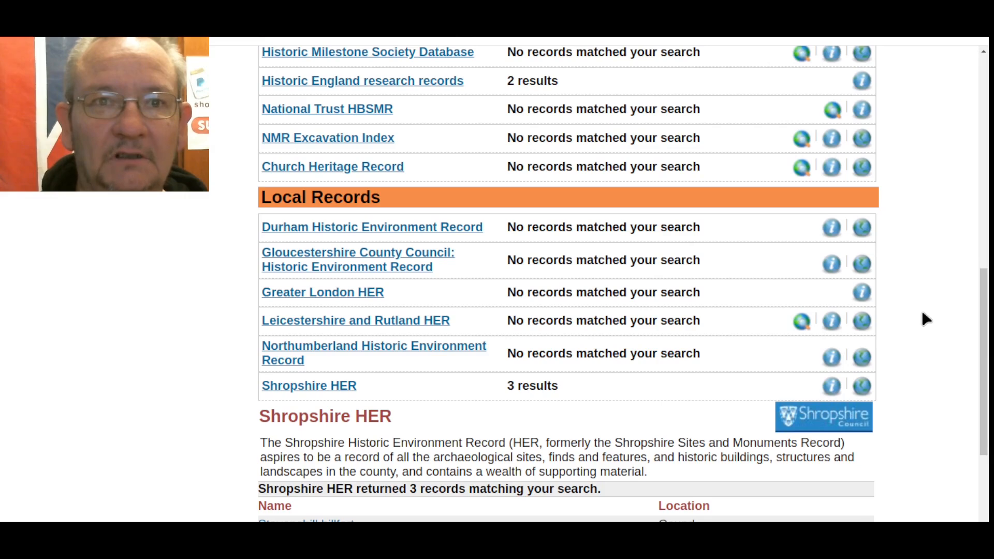
scroll(926, 318, "down", 3)
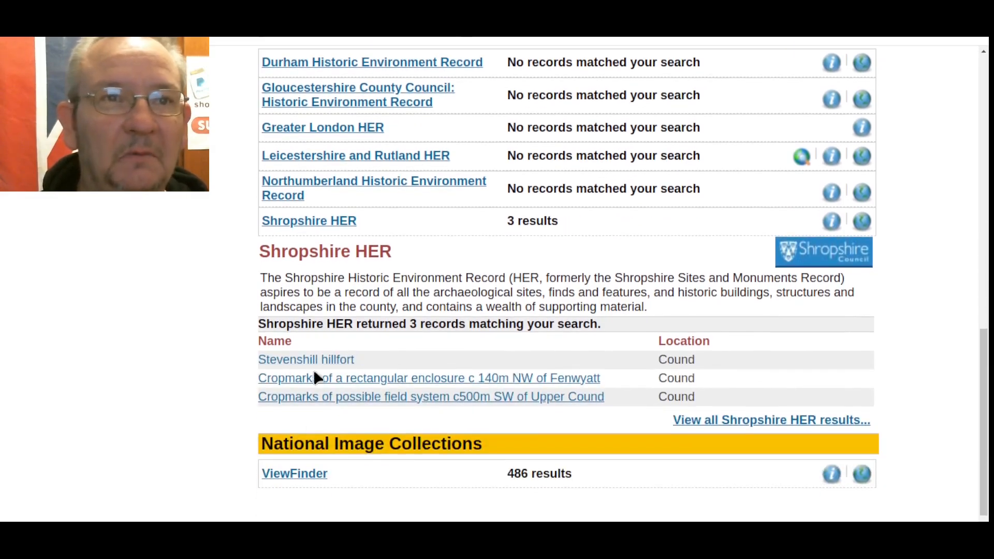
- Open the Fenwyatt rectangular enclosure and Upper Cound possible field system cropmark records in separate new tabs
right_click(403, 384)
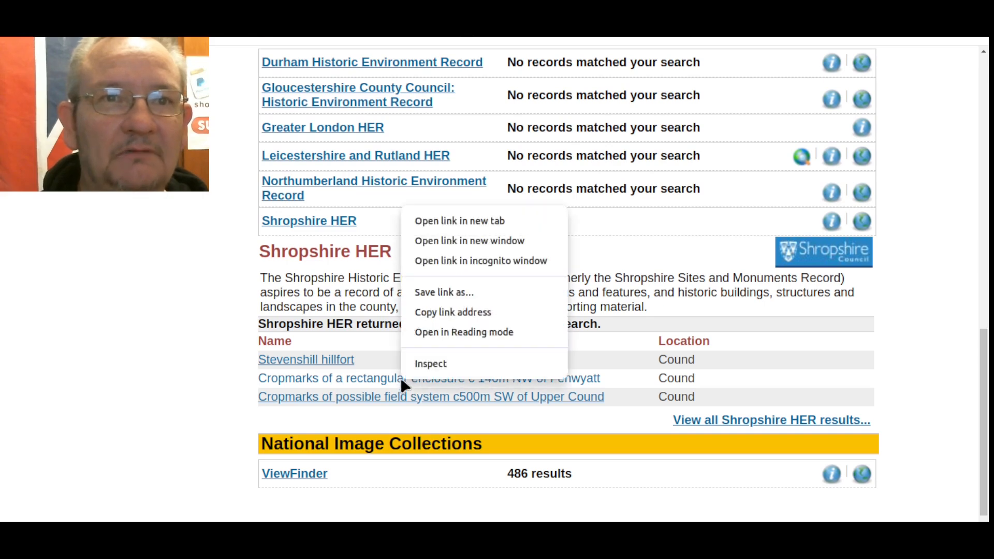
left_click(455, 222)
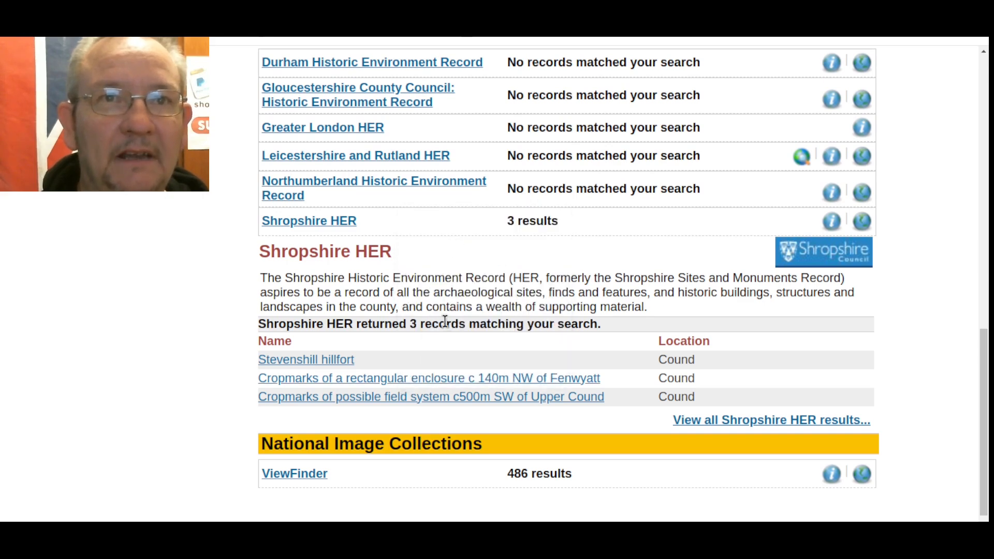
right_click(437, 407)
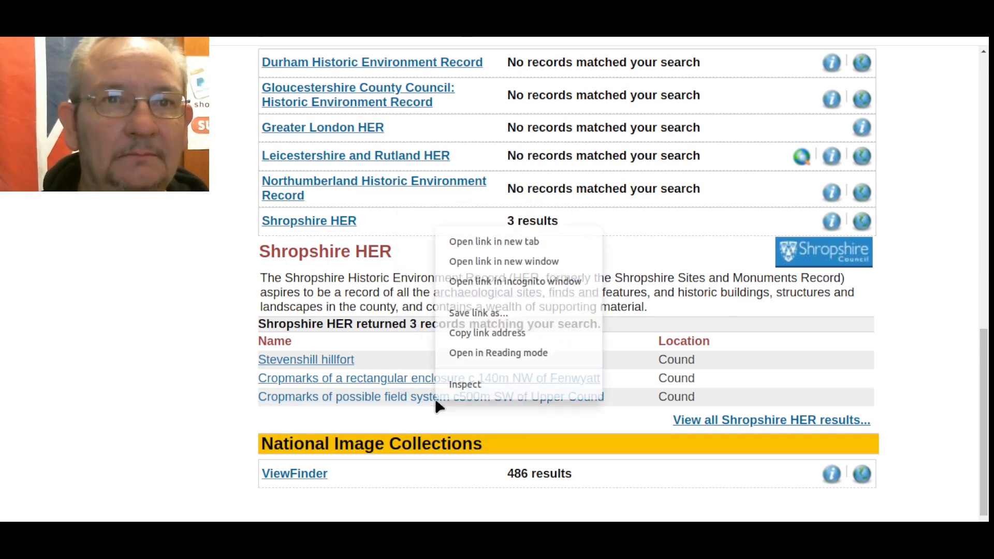
left_click(511, 242)
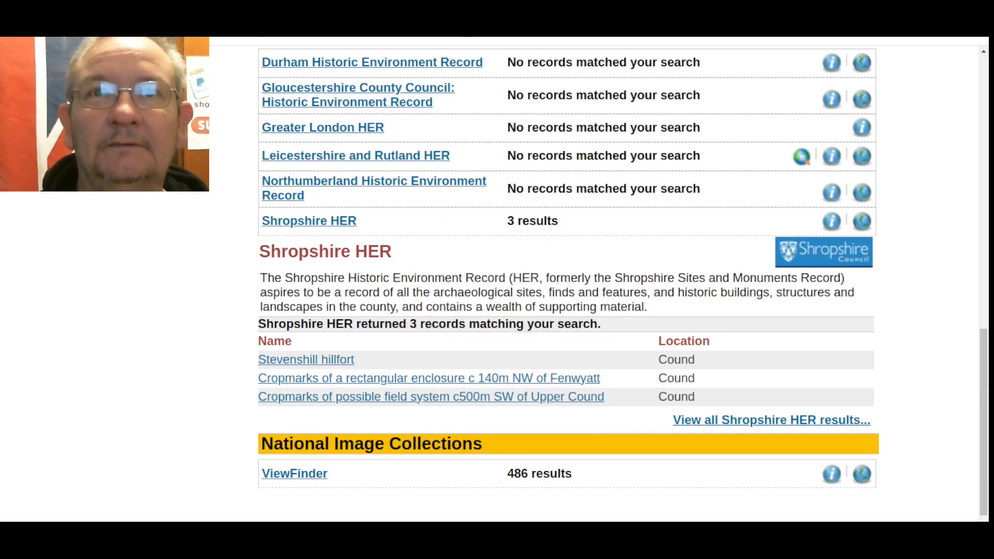
- Read the rectangular enclosure cropmark record and the possible field system record, checking their dating, description and sources
key("ctrl+Tab")
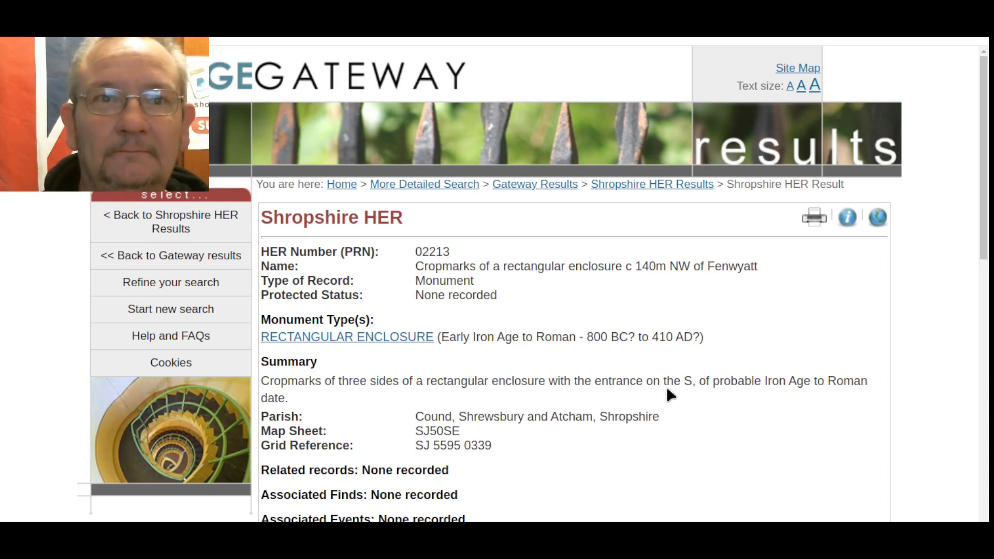
scroll(666, 393, "down", 6)
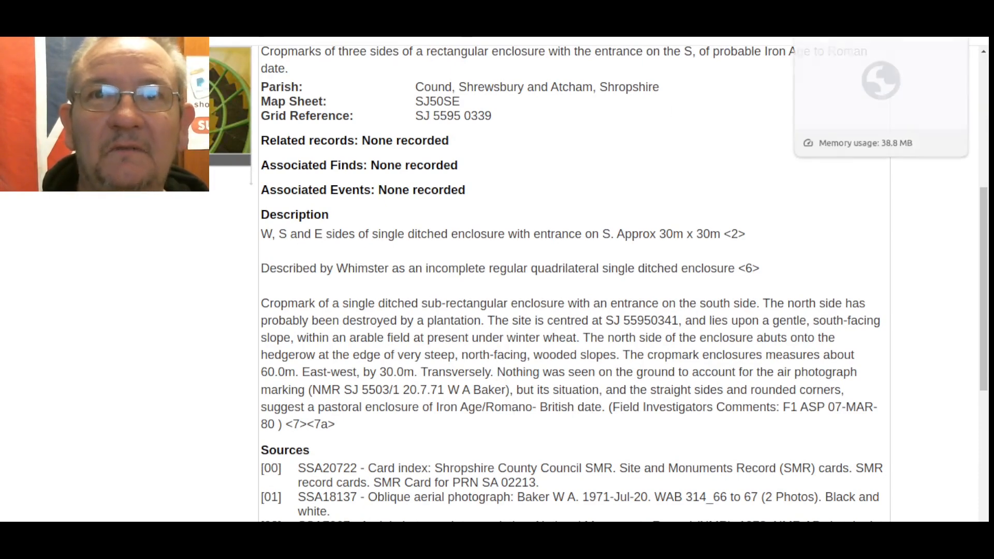
left_click(834, 37)
scroll(584, 330, "down", 3)
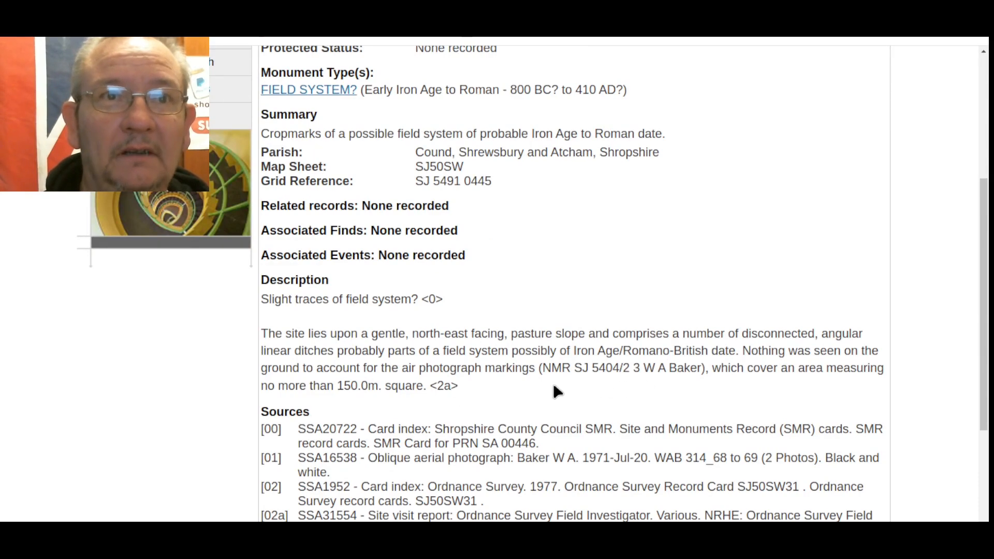
scroll(553, 386, "down", 3)
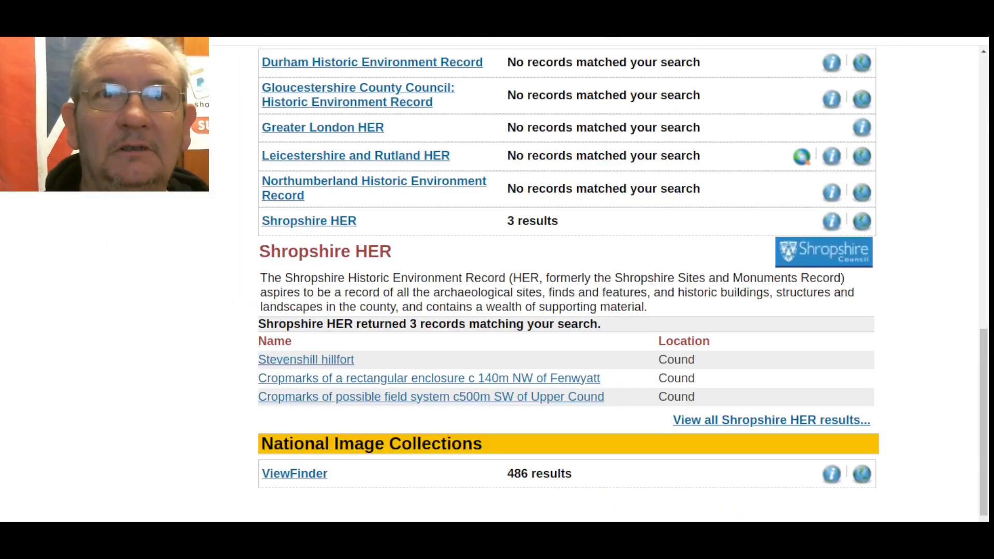
- Open the Stevenshill hillfort record in a new tab and read its monument types, summary and grid reference
right_click(324, 359)
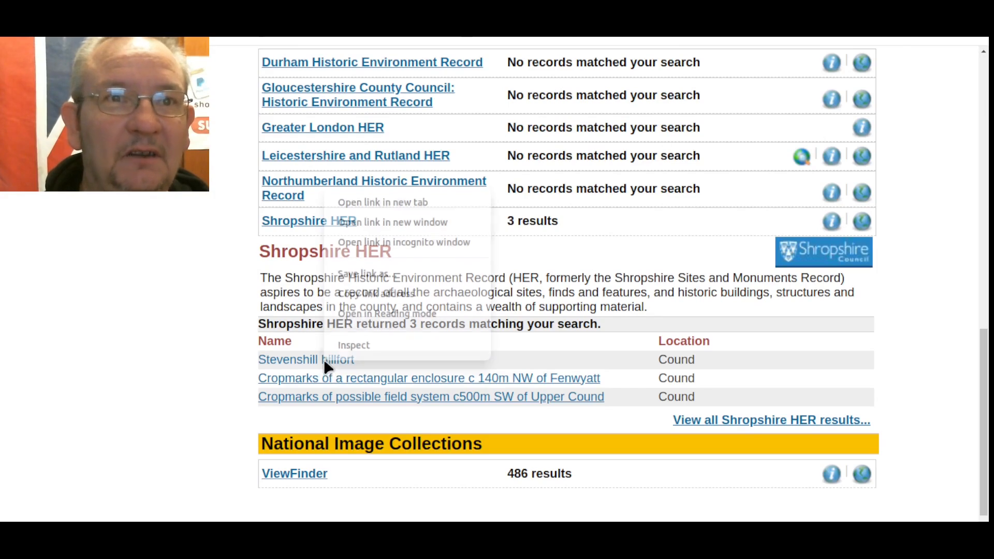
left_click(384, 203)
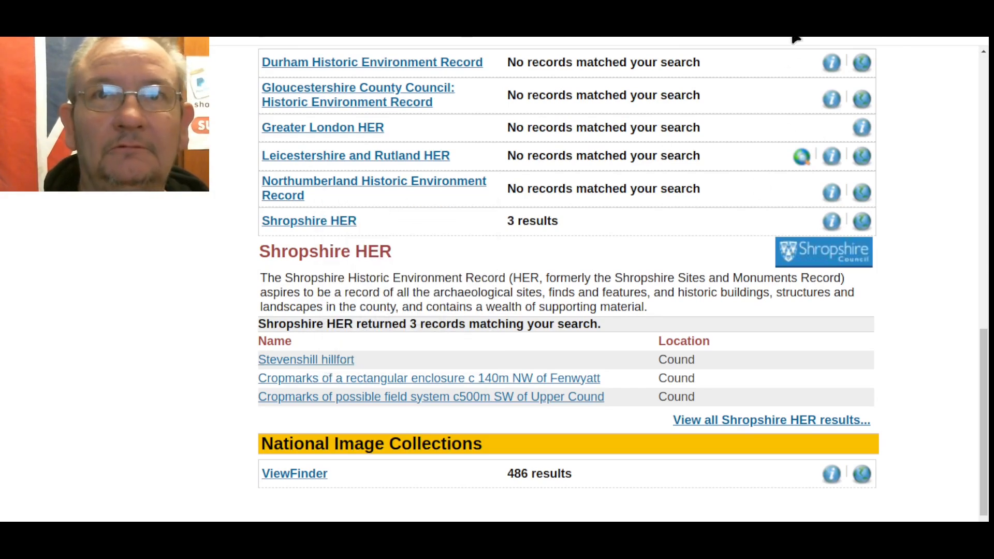
left_click(849, 16)
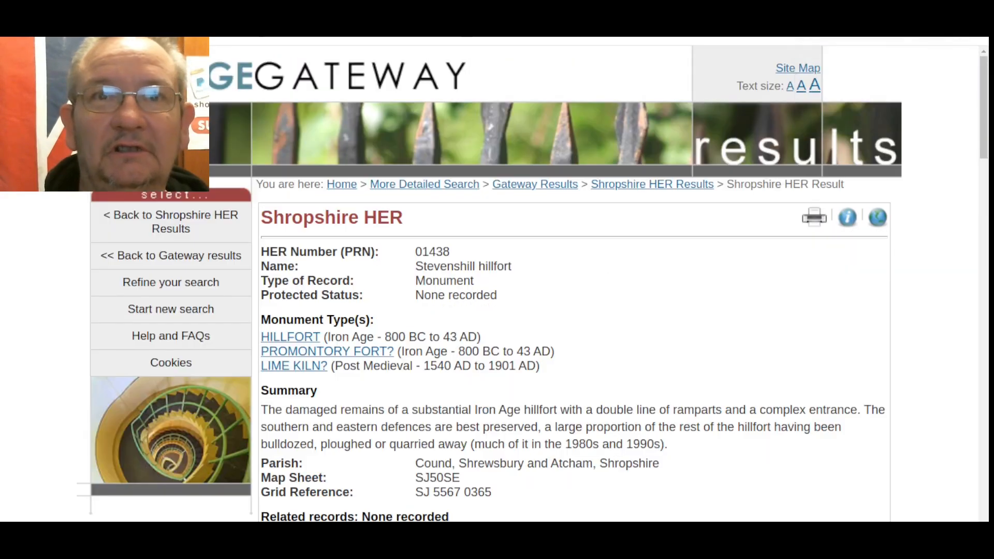
scroll(617, 254, "down", 2)
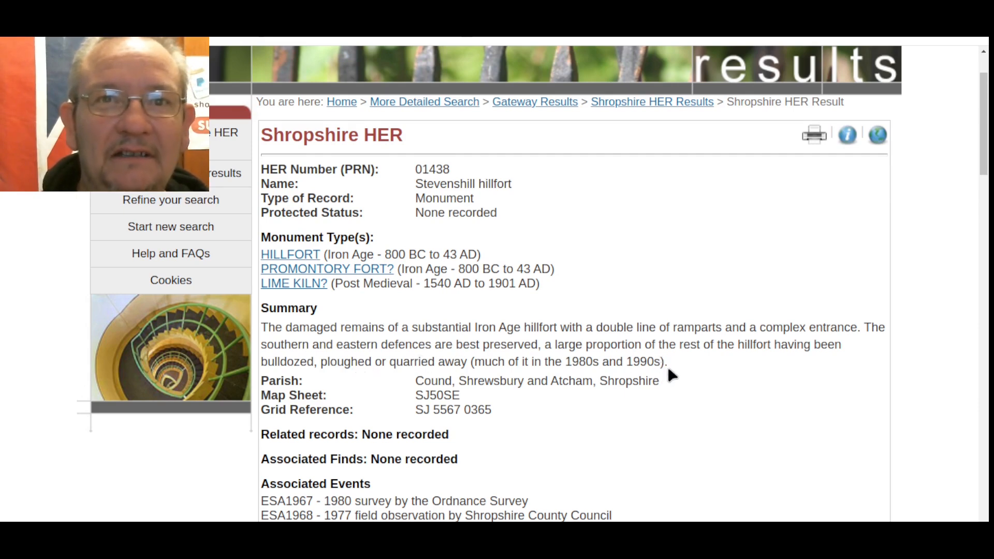
scroll(672, 374, "down", 2)
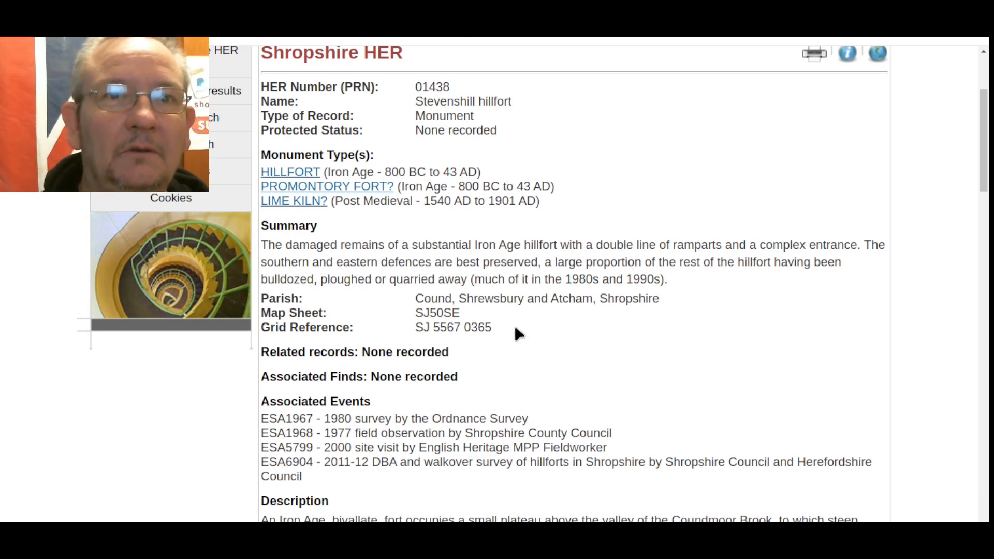
- Copy the grid reference SJ 5567 0365 from the Stevenshill hillfort record
left_click_drag(494, 328, 417, 328)
right_click(437, 324)
left_click(466, 342)
- Switch to the video project in QGIS, replace the OSGR Tool's grid reference with SJ 5567 0365 and zoom the map to it
mouse_move(176, 536)
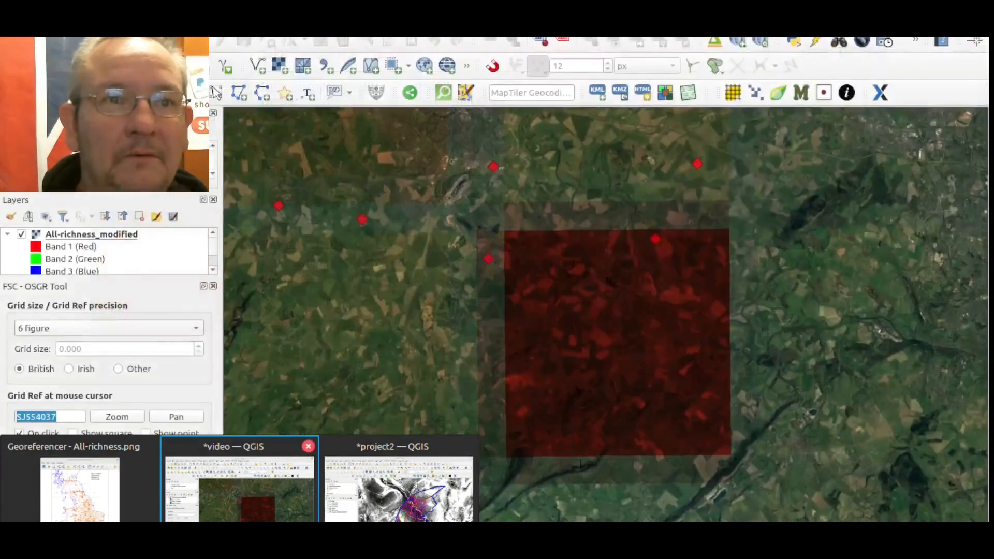
left_click(239, 489)
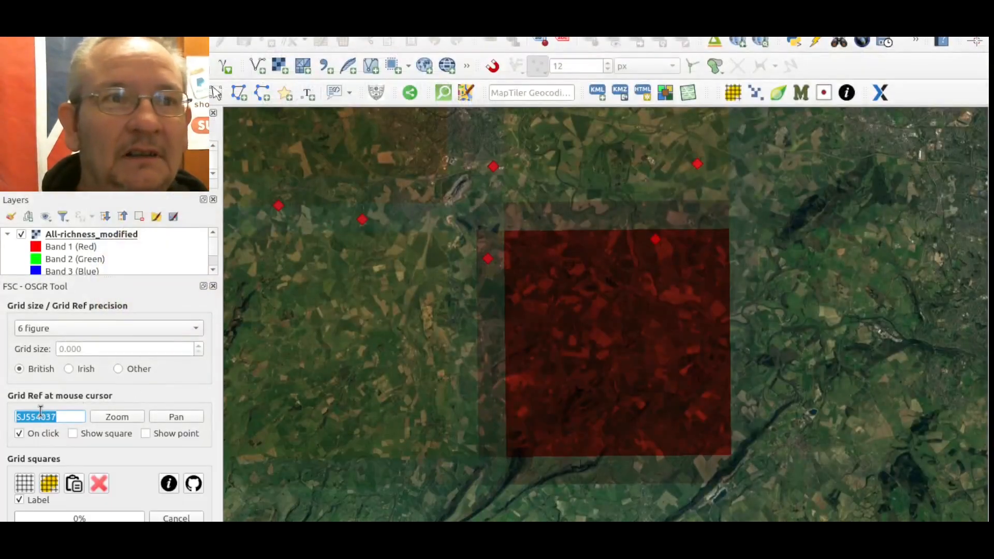
right_click(45, 414)
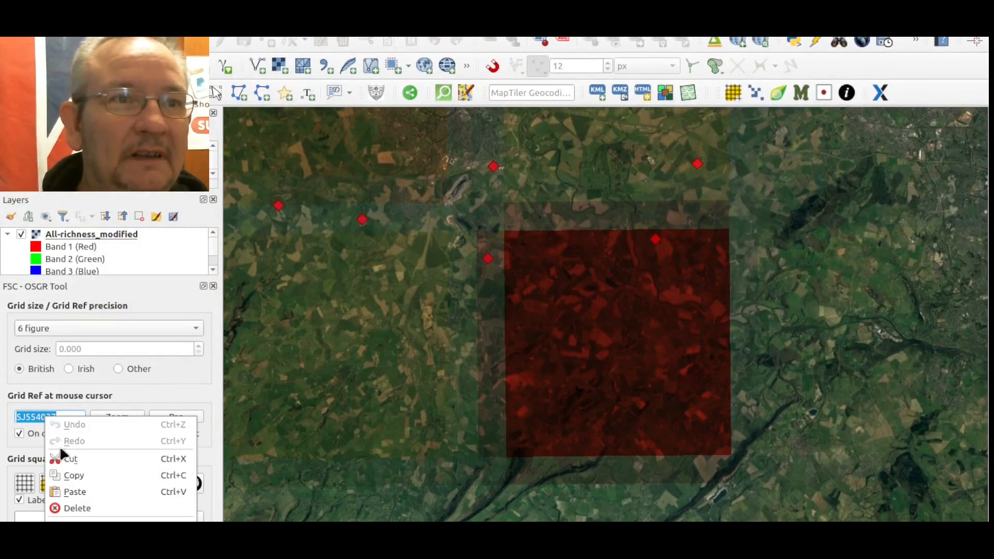
left_click(77, 492)
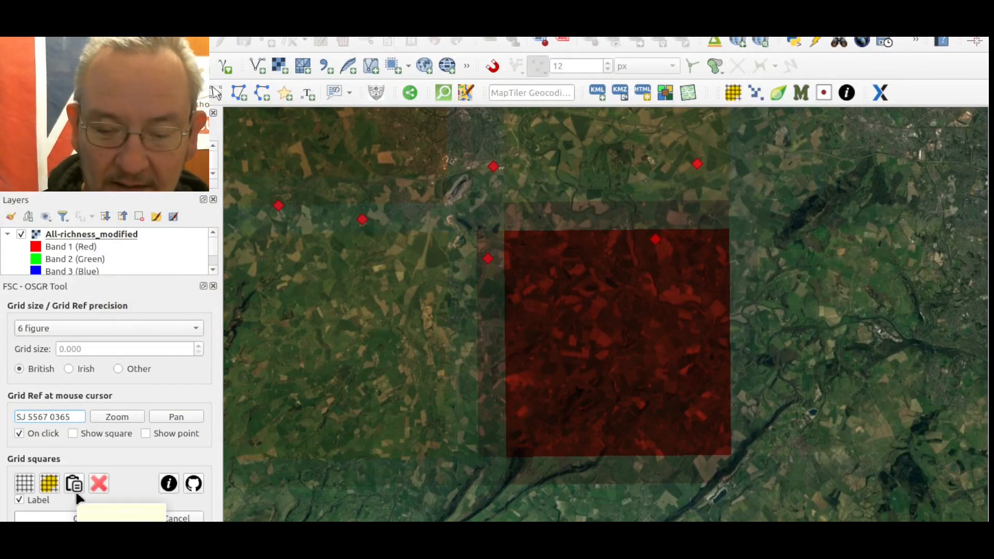
left_click(76, 493)
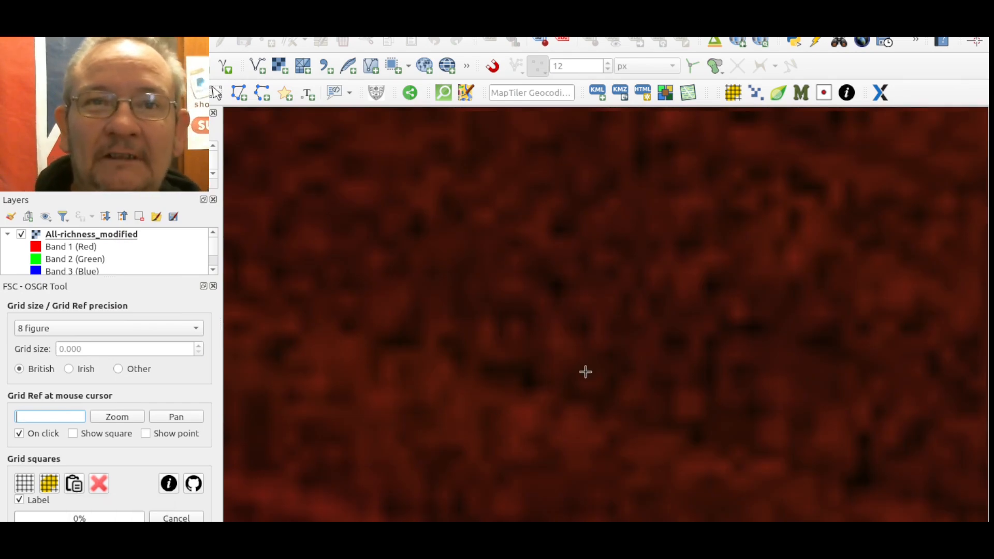
scroll(612, 342, "down", 5)
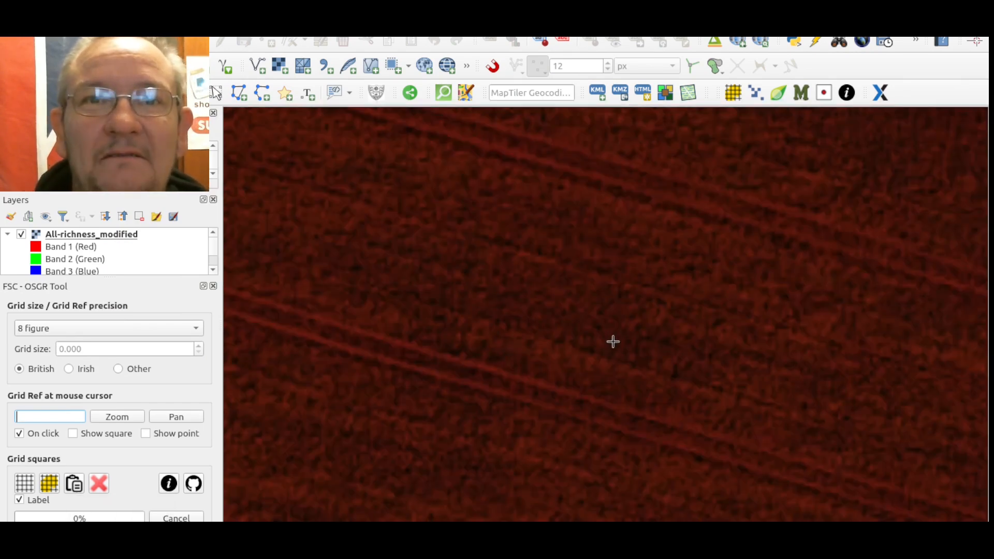
- Examine the landscape around the Stevenshill hillfort grid reference and its place within the dark red richness square
scroll(613, 342, "up", 5)
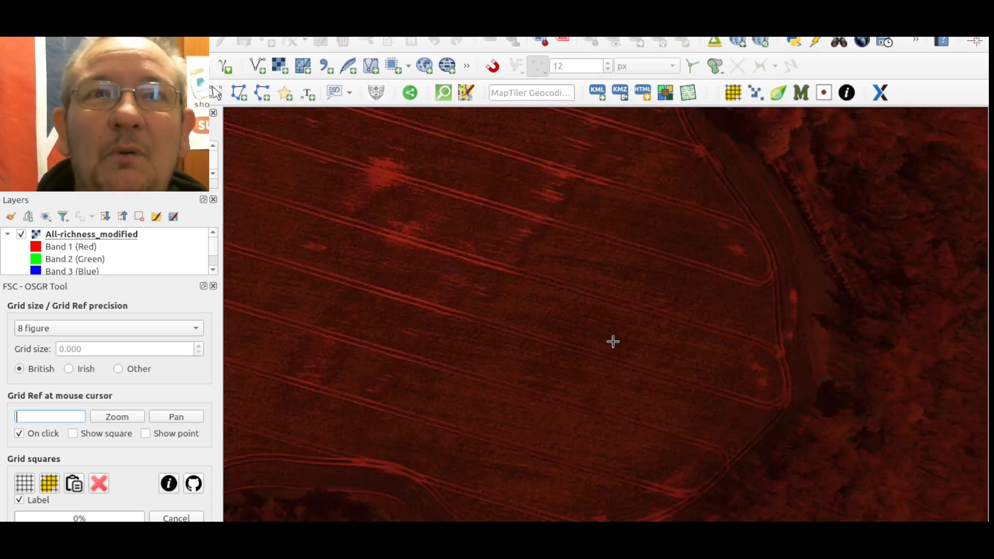
scroll(612, 342, "down", 2)
scroll(612, 342, "down", 2)
scroll(613, 342, "up", 2)
scroll(613, 342, "down", 2)
scroll(613, 342, "down", 2)
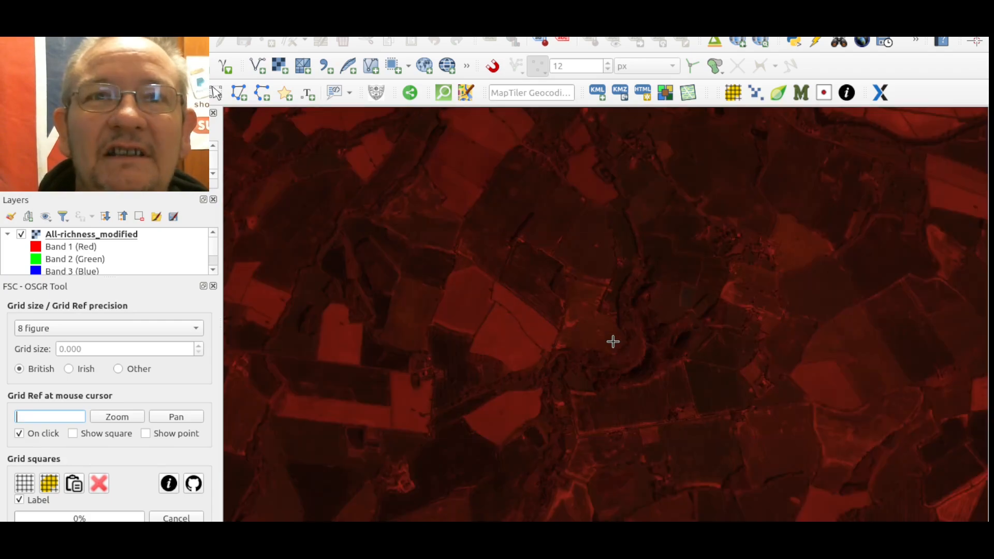
scroll(613, 342, "down", 2)
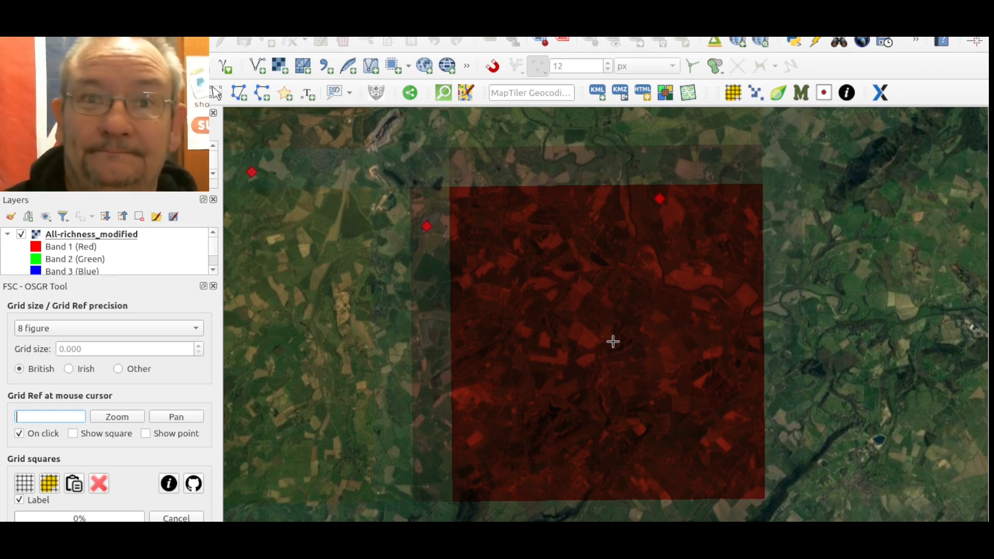
- Compare the hillfort's richness square with the nearby pottery find spots and the richness squares across the rest of England and Wales
scroll(613, 341, "down", 1)
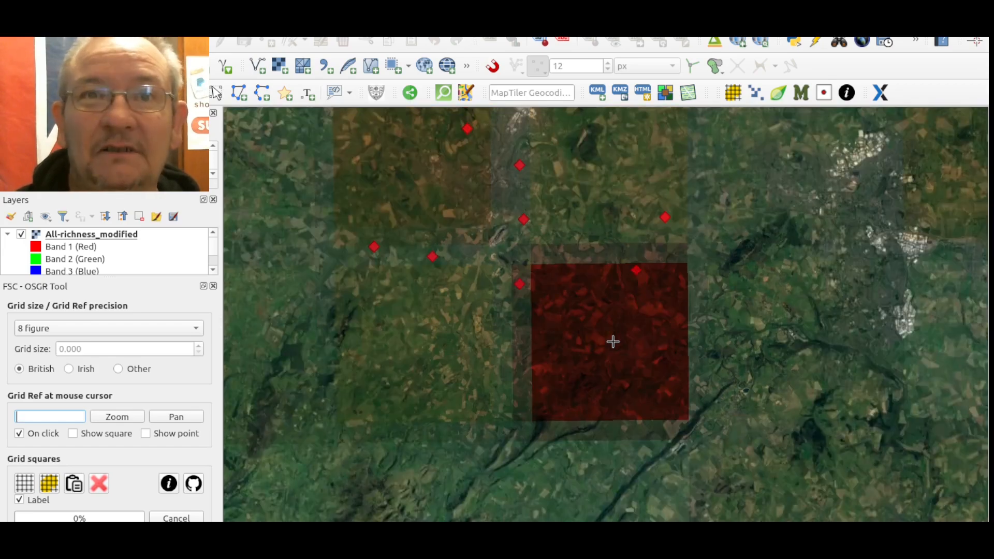
scroll(613, 341, "down", 1)
scroll(613, 341, "down", 1)
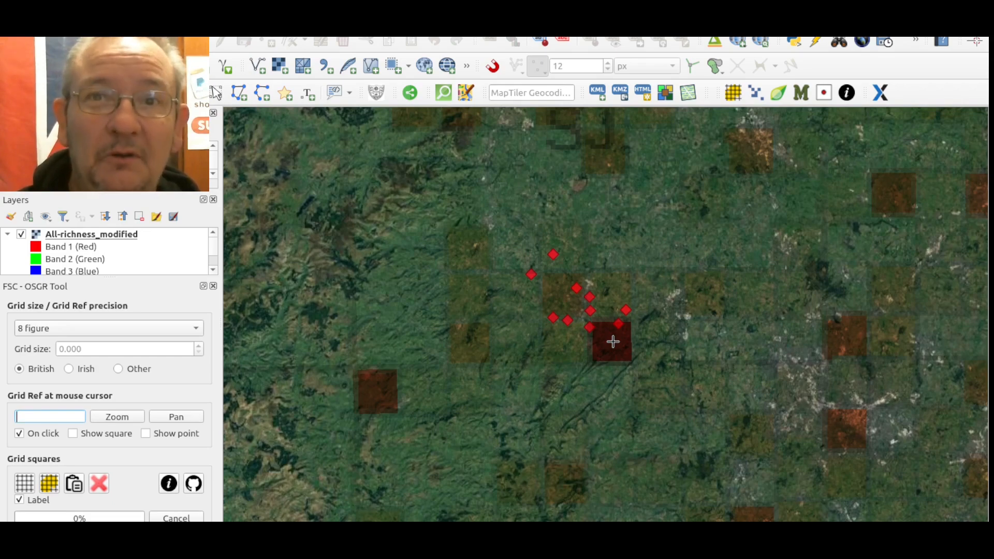
scroll(613, 342, "down", 1)
scroll(613, 341, "down", 1)
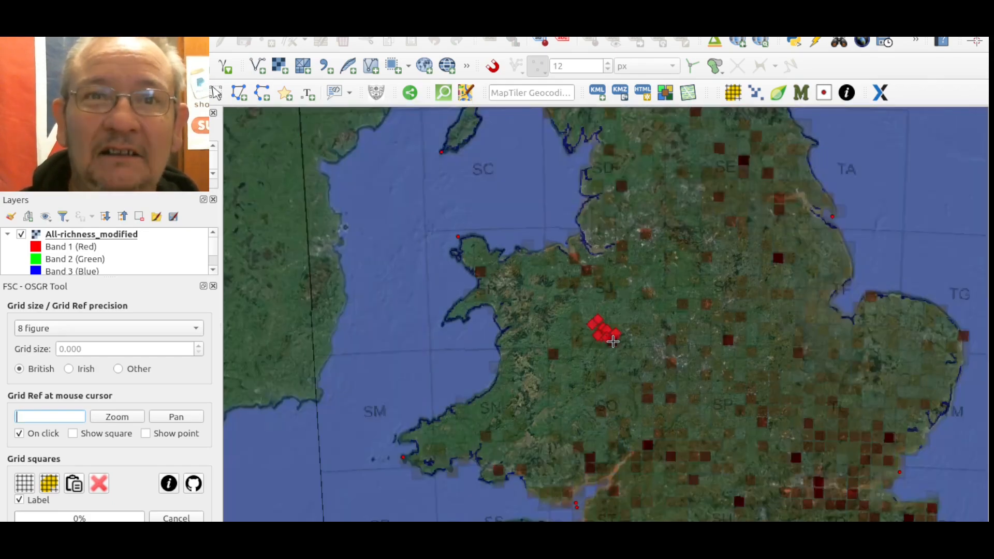
scroll(613, 341, "down", 1)
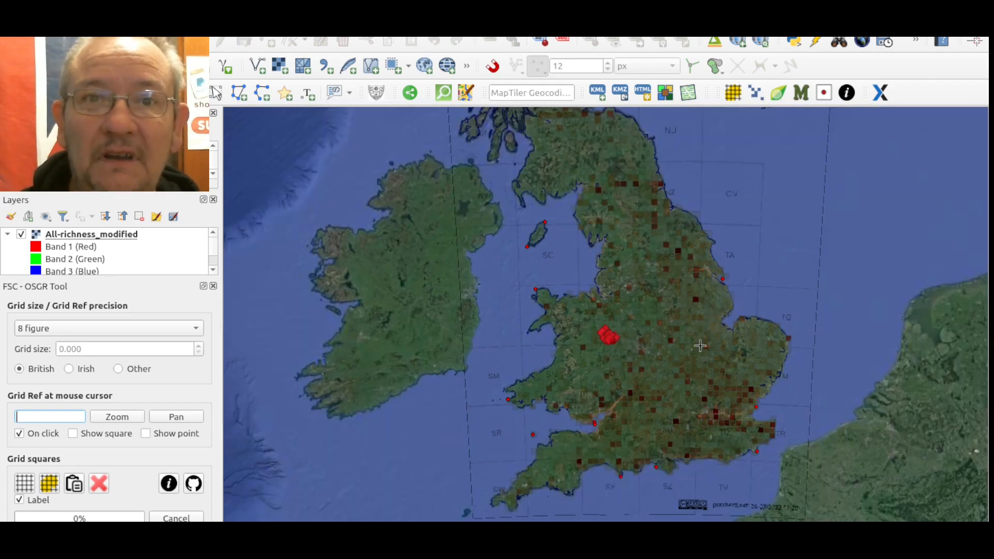